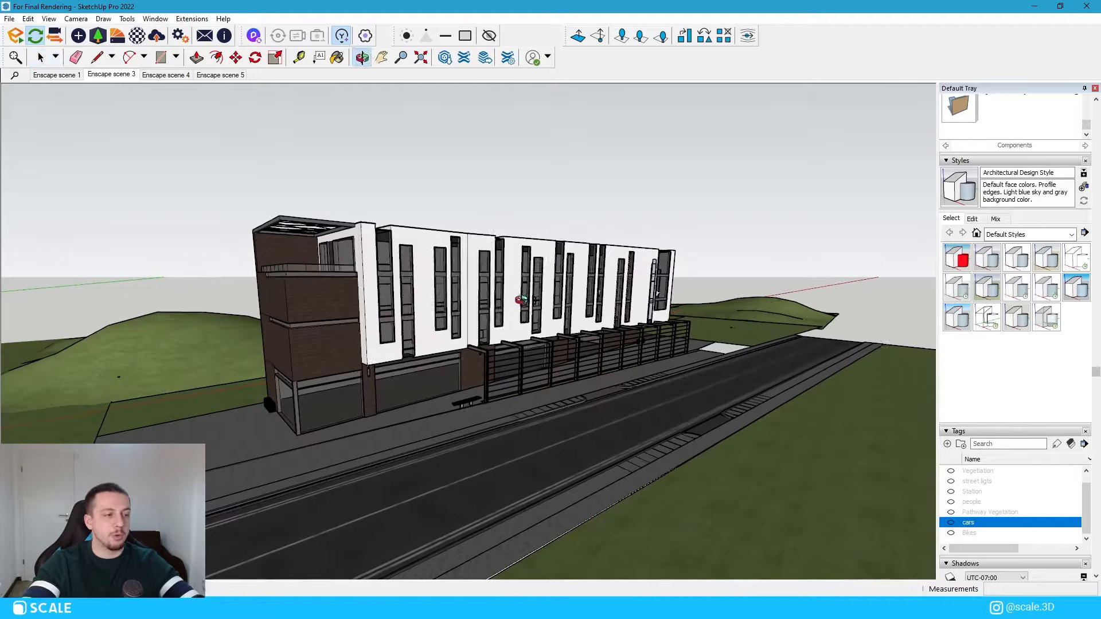
{"action": "scroll", "coordinate": [585, 285], "scroll_direction": "up", "scroll_amount": 3}
{"action": "scroll", "coordinate": [585, 285], "scroll_direction": "down", "scroll_amount": 3}
{"action": "scroll", "coordinate": [541, 344], "scroll_direction": "up", "scroll_amount": 2}
{"action": "scroll", "coordinate": [645, 376], "scroll_direction": "down", "scroll_amount": 3}
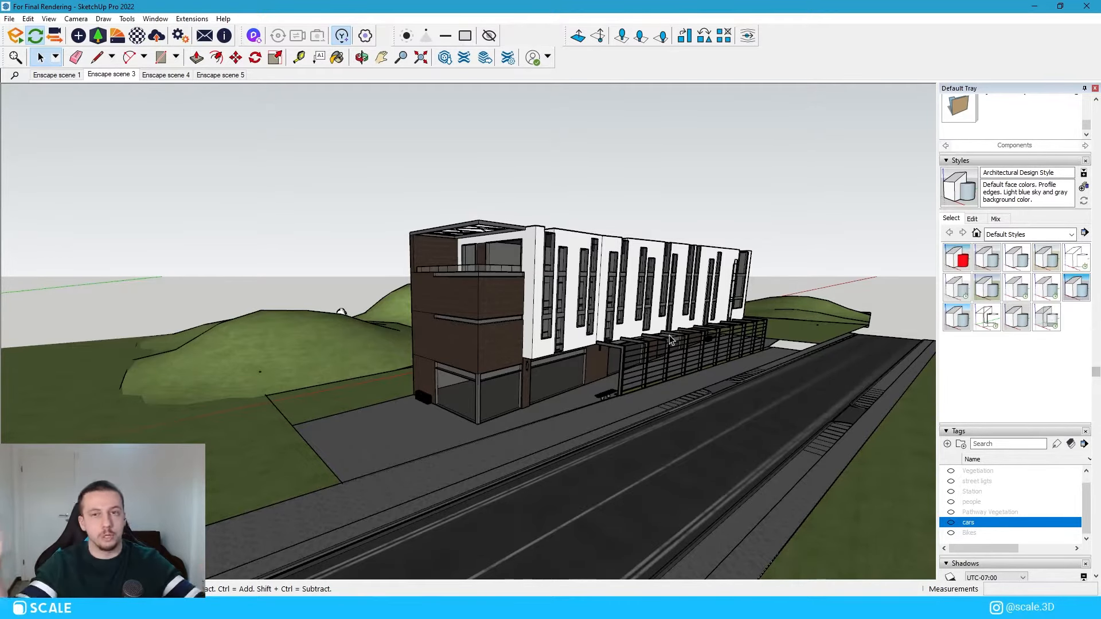
{"action": "scroll", "coordinate": [669, 339], "scroll_direction": "up", "scroll_amount": 4}
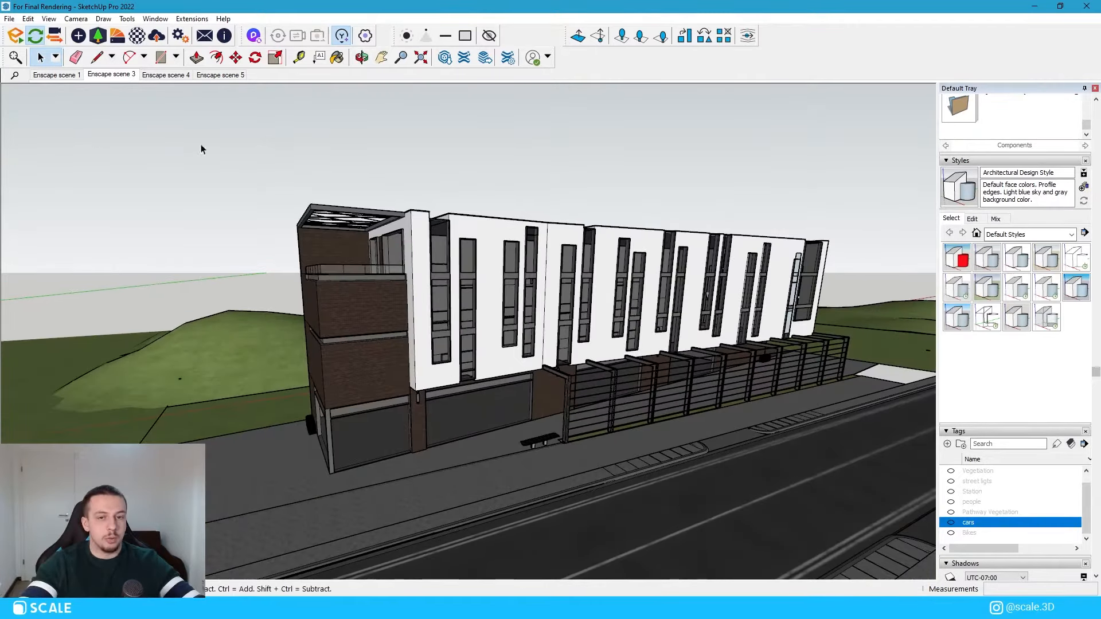
Undock the Enscape toolbar over the model view and check its entry in the list of available toolbars
{"action": "left_click_drag", "start_coordinate": [3, 39], "coordinate": [531, 152]}
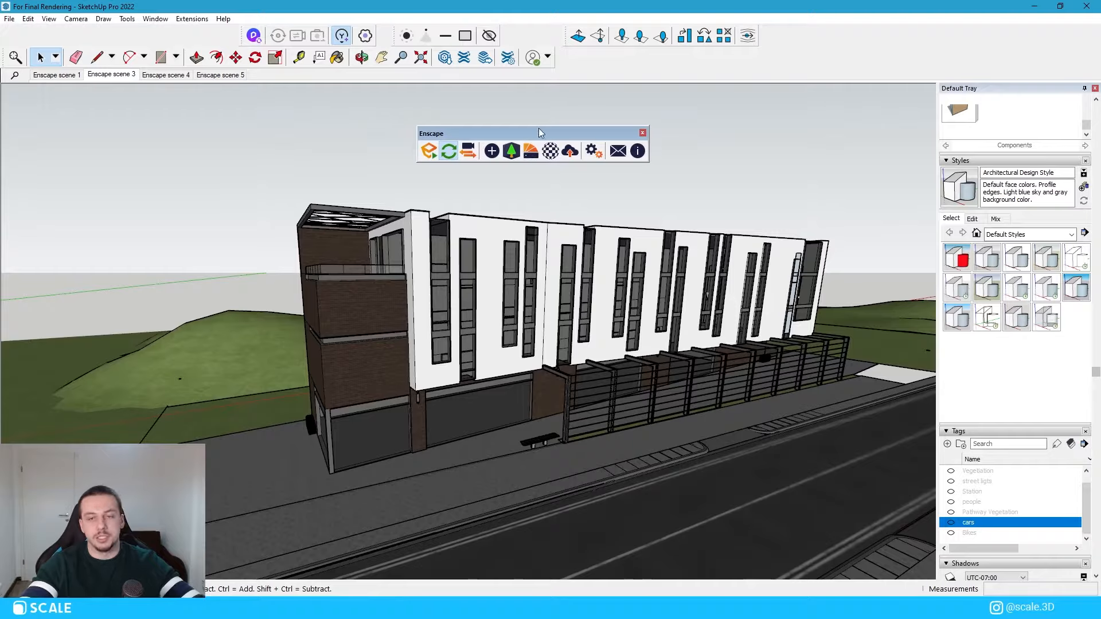
{"action": "left_click", "coordinate": [191, 19]}
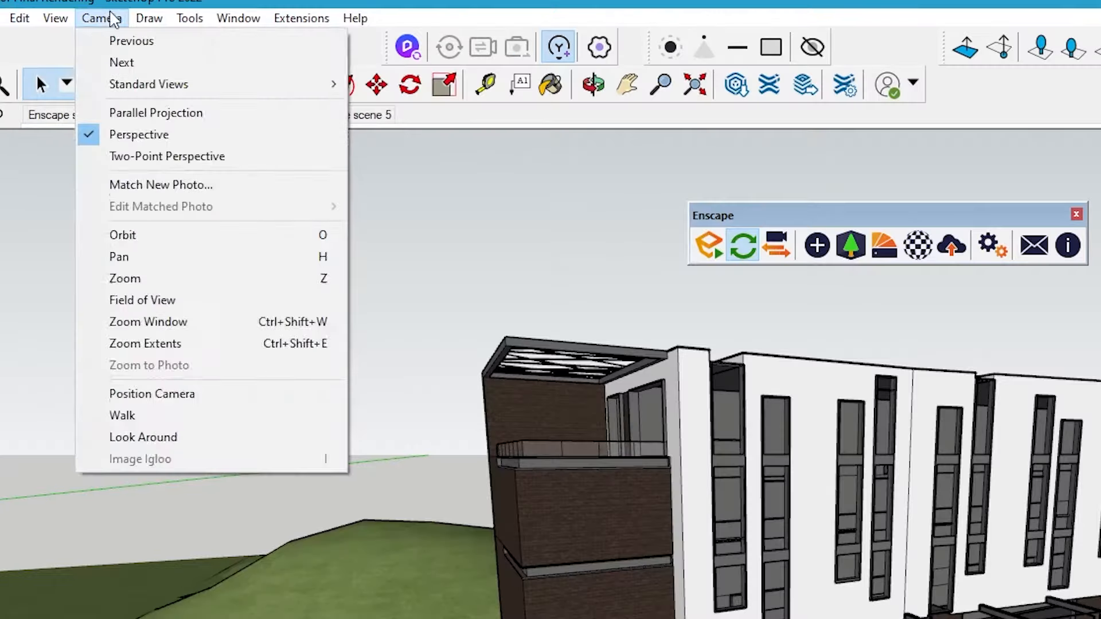
{"action": "mouse_move", "coordinate": [49, 18]}
{"action": "left_click", "coordinate": [81, 46]}
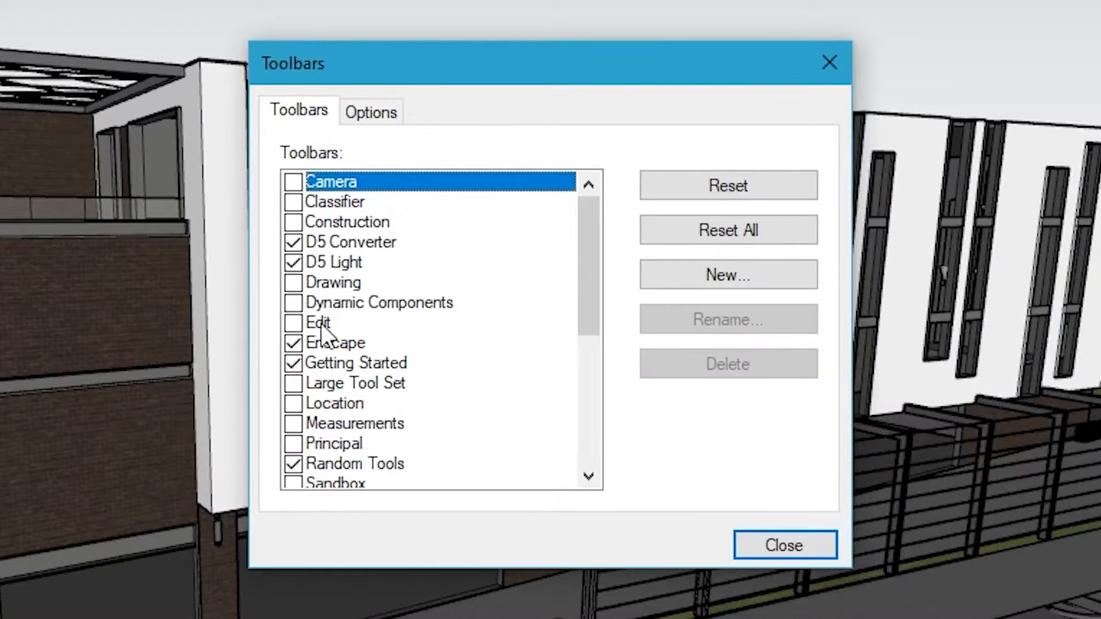
{"action": "left_click", "coordinate": [830, 62]}
Place the floating Enscape toolbar above the building, start Enscape in its separate window and maximize that window
{"action": "left_click_drag", "start_coordinate": [573, 132], "coordinate": [548, 119]}
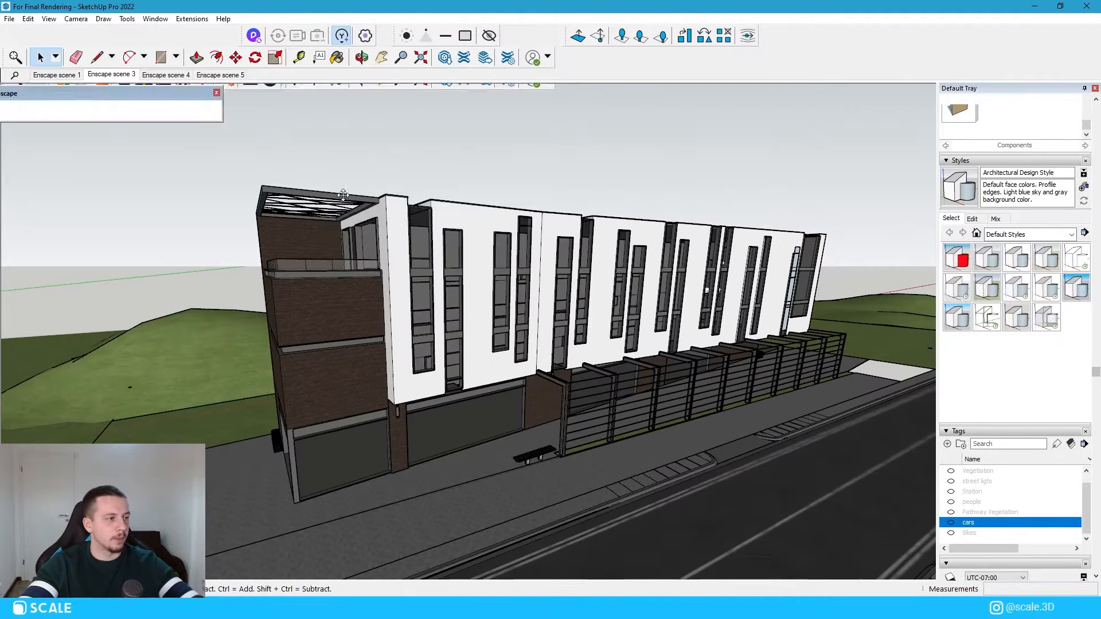
{"action": "left_click_drag", "start_coordinate": [450, 201], "coordinate": [465, 157]}
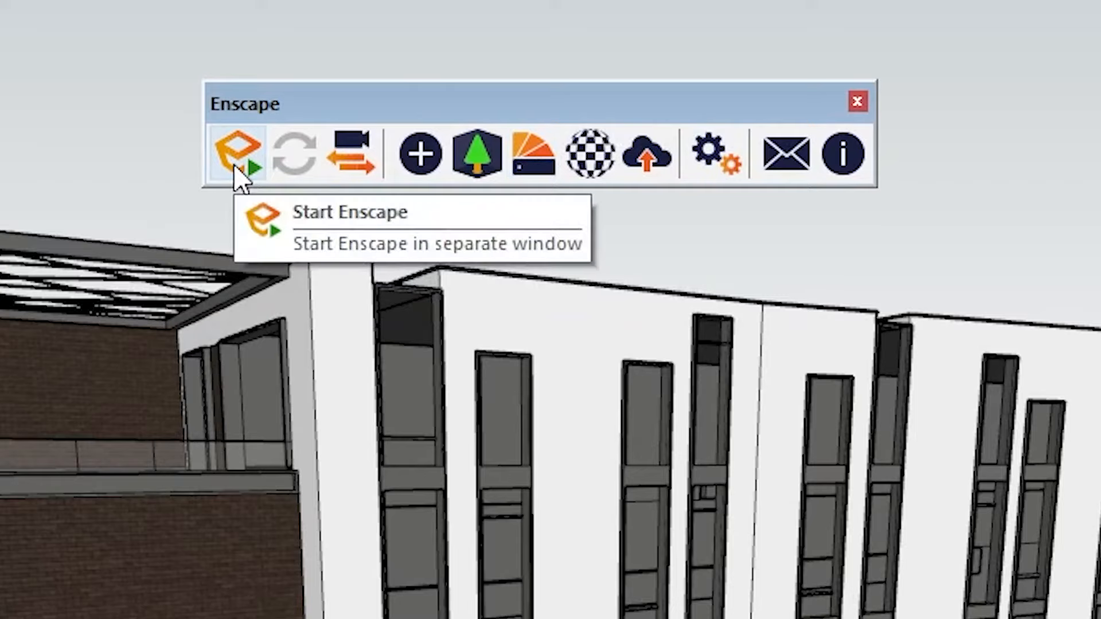
{"action": "left_click", "coordinate": [238, 166]}
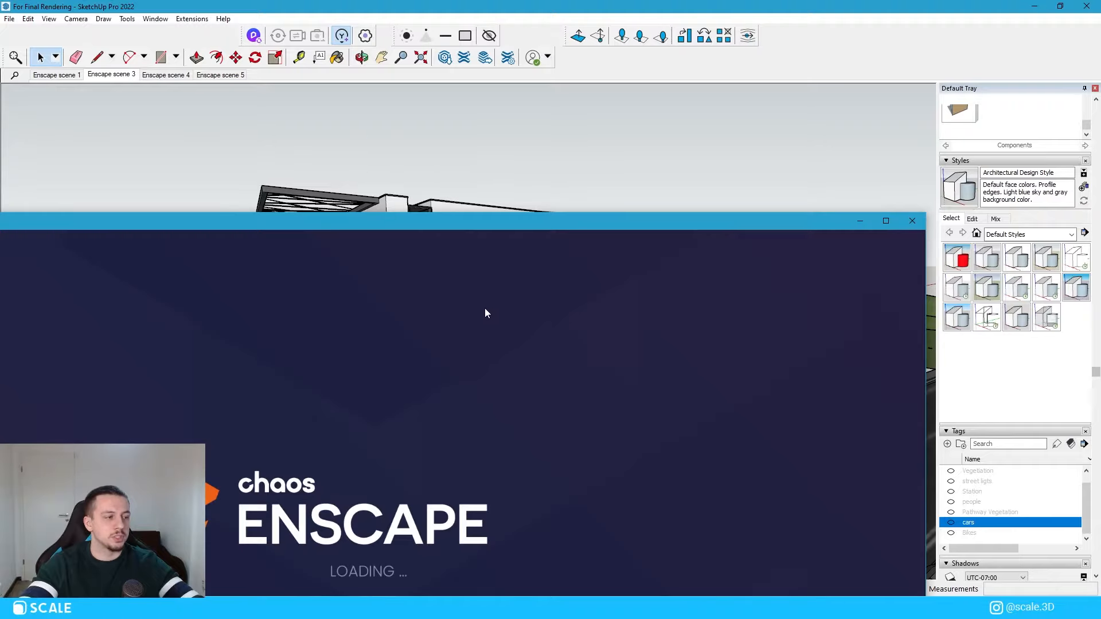
{"action": "left_click_drag", "start_coordinate": [626, 221], "coordinate": [772, 5]}
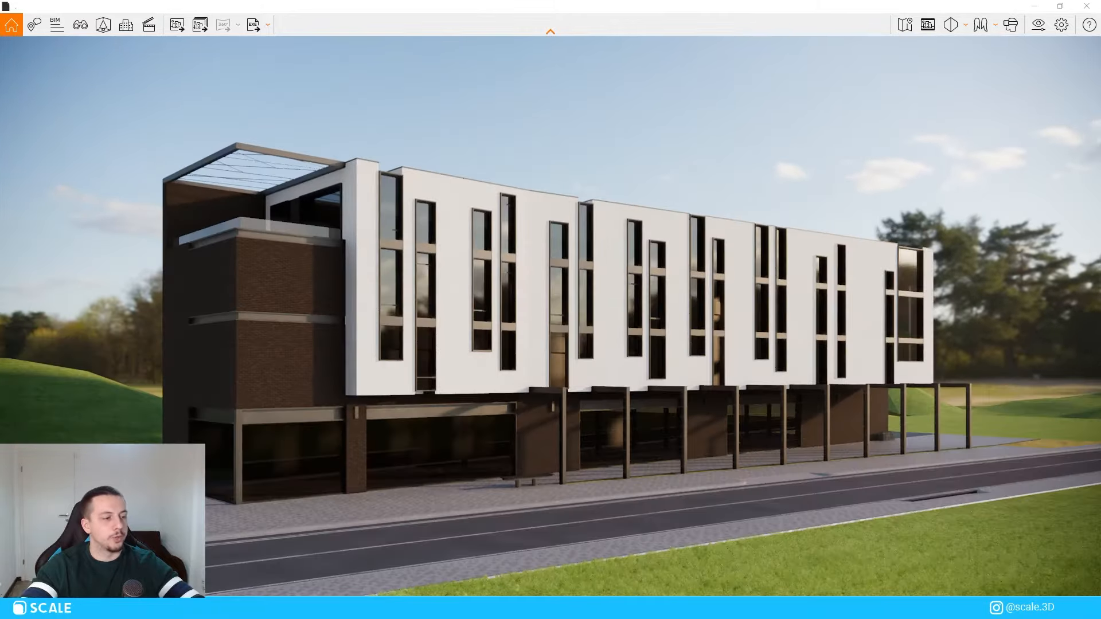
Examine the rendered building in Enscape from the street side by moving and turning the camera around it
{"action": "mouse_move", "coordinate": [1035, 476]}
{"action": "middle_mouse_down"}
{"action": "mouse_move", "coordinate": [1049, 461]}
{"action": "mouse_move", "coordinate": [1035, 464]}
{"action": "middle_mouse_up"}
{"action": "key", "text": "a"}
{"action": "key", "text": "d"}
{"action": "key", "text": "w"}
{"action": "key", "text": "a"}
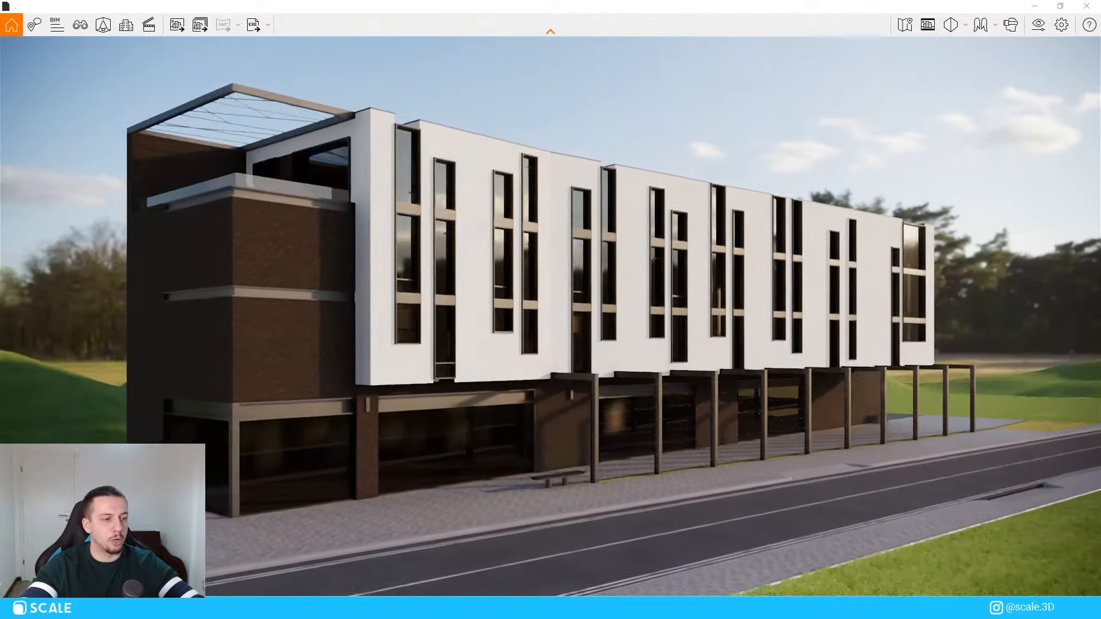
{"action": "right_click_drag", "start_coordinate": [539, 398], "coordinate": [552, 398]}
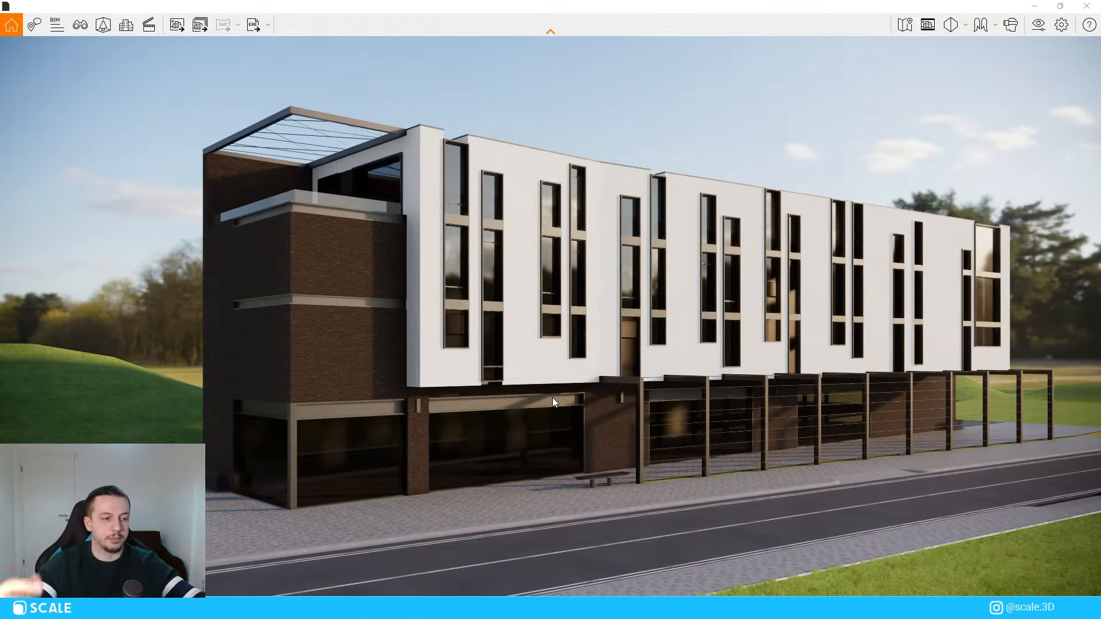
{"action": "key", "text": "q"}
{"action": "key", "text": "s"}
{"action": "key", "text": "d"}
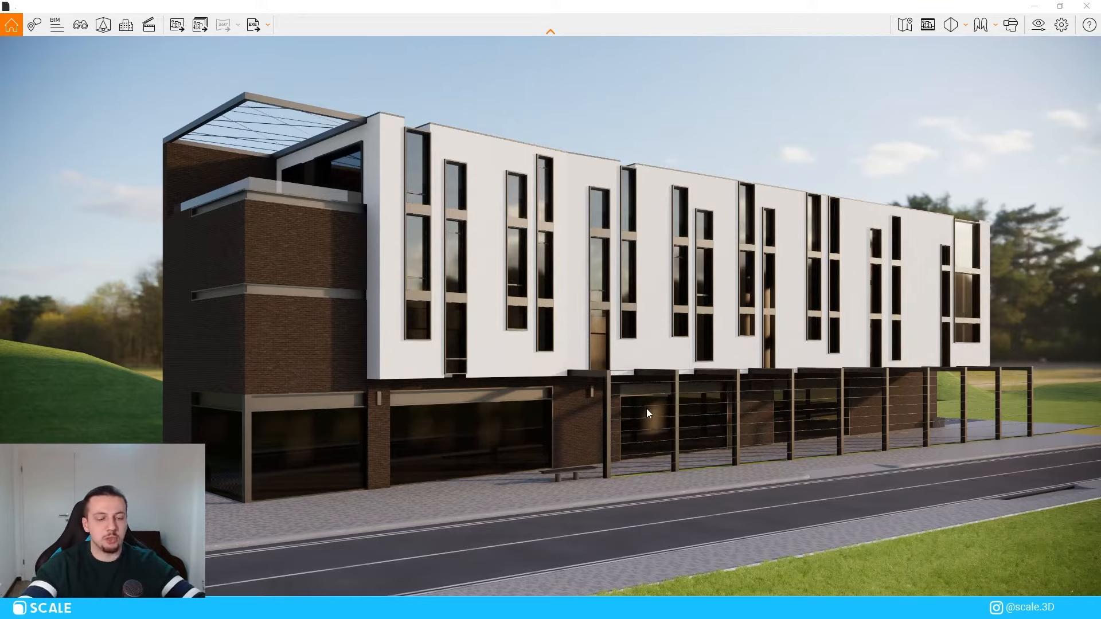
Restore the Enscape window from full screen and snap it side by side with the SketchUp window
{"action": "double_click", "coordinate": [741, 7]}
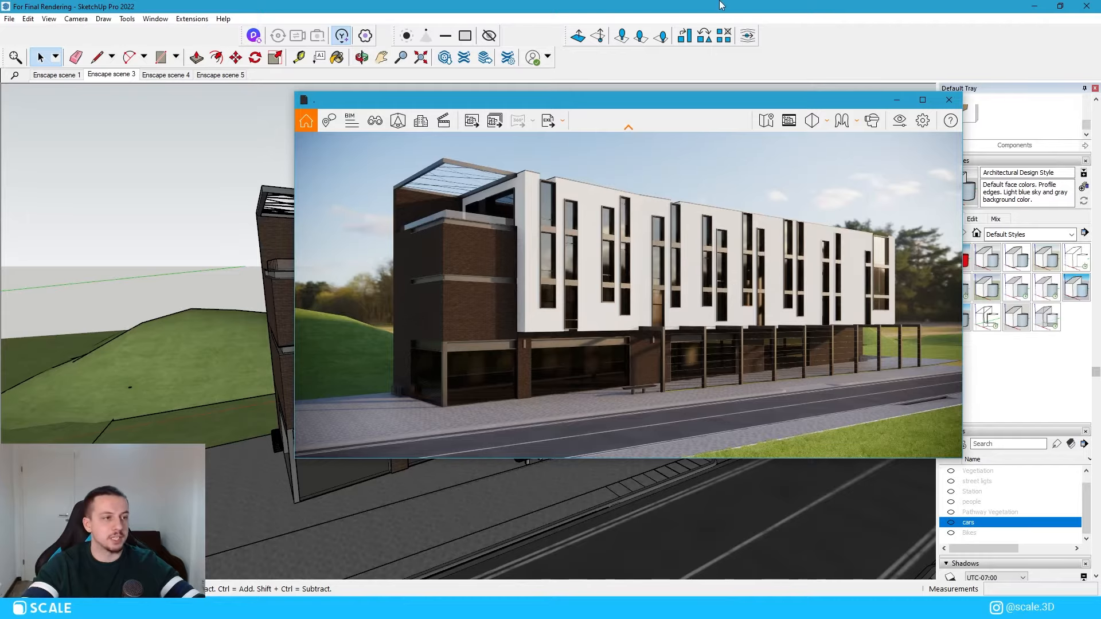
{"action": "mouse_move", "coordinate": [632, 102]}
{"action": "left_mouse_down"}
{"action": "mouse_move", "coordinate": [627, 146]}
{"action": "mouse_move", "coordinate": [552, 81]}
{"action": "mouse_move", "coordinate": [1010, 291]}
{"action": "mouse_move", "coordinate": [452, 260]}
{"action": "mouse_move", "coordinate": [618, 77]}
{"action": "left_mouse_up"}
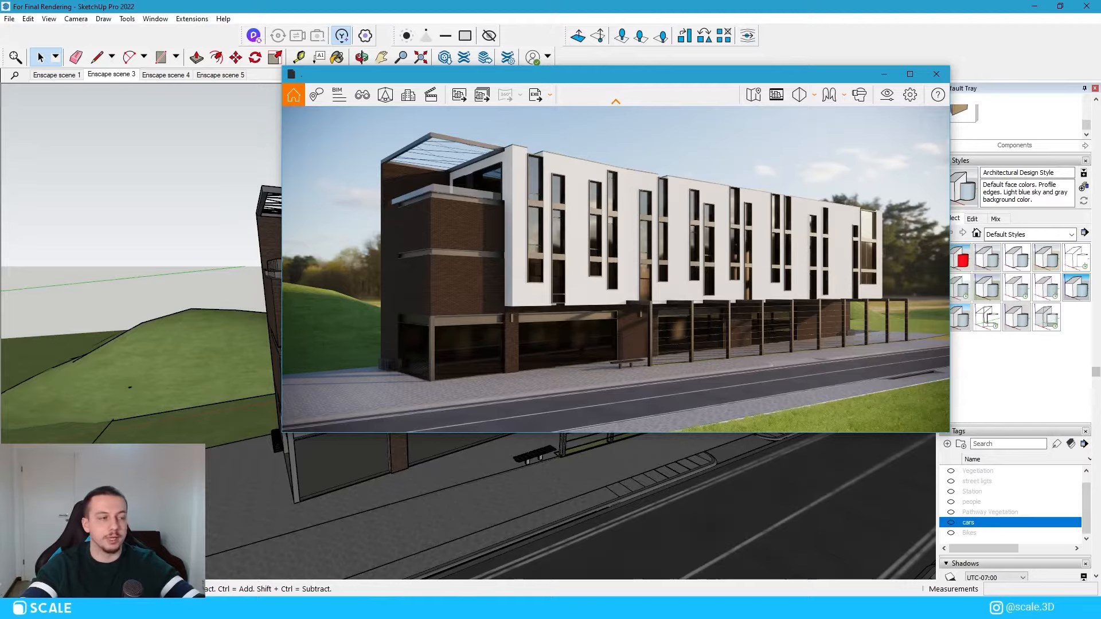
{"action": "mouse_move", "coordinate": [664, 76]}
{"action": "left_mouse_down"}
{"action": "mouse_move", "coordinate": [716, 68]}
{"action": "mouse_move", "coordinate": [696, 96]}
{"action": "mouse_move", "coordinate": [730, 145]}
{"action": "mouse_move", "coordinate": [670, 122]}
{"action": "mouse_move", "coordinate": [1100, 192]}
{"action": "mouse_move", "coordinate": [1048, 184]}
{"action": "mouse_move", "coordinate": [1100, 172]}
{"action": "left_mouse_up"}
{"action": "left_click", "coordinate": [164, 92]}
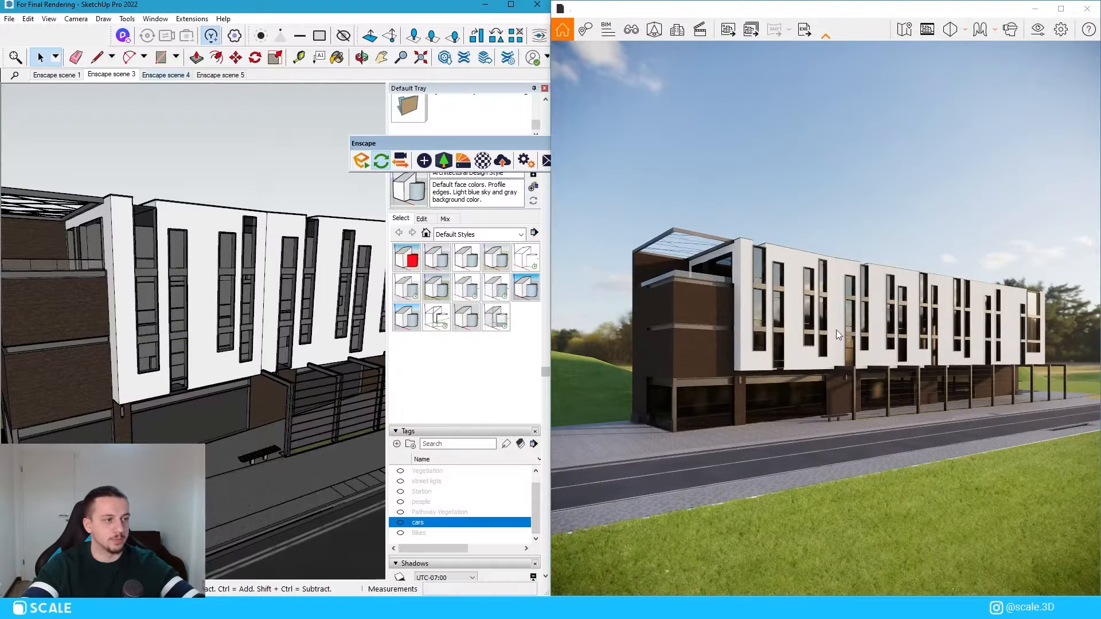
Detach the Enscape window from the split layout and shrink it to a small floating preview over the SketchUp model
{"action": "mouse_move", "coordinate": [883, 8]}
{"action": "left_mouse_down"}
{"action": "mouse_move", "coordinate": [738, 40]}
{"action": "mouse_move", "coordinate": [771, 37]}
{"action": "left_mouse_up"}
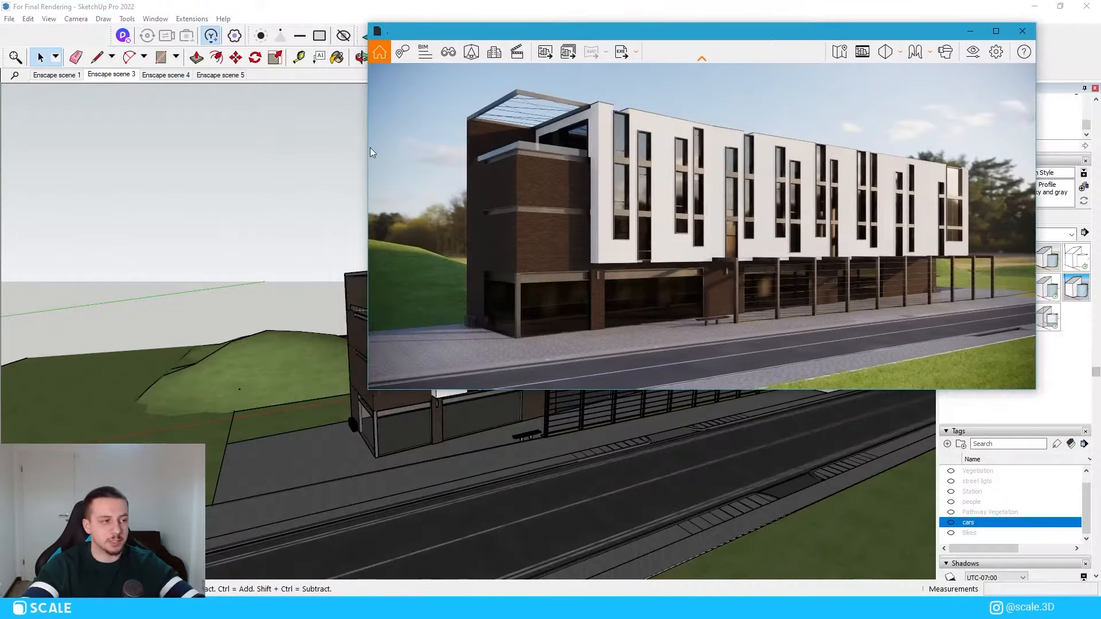
{"action": "left_click_drag", "start_coordinate": [367, 133], "coordinate": [573, 132]}
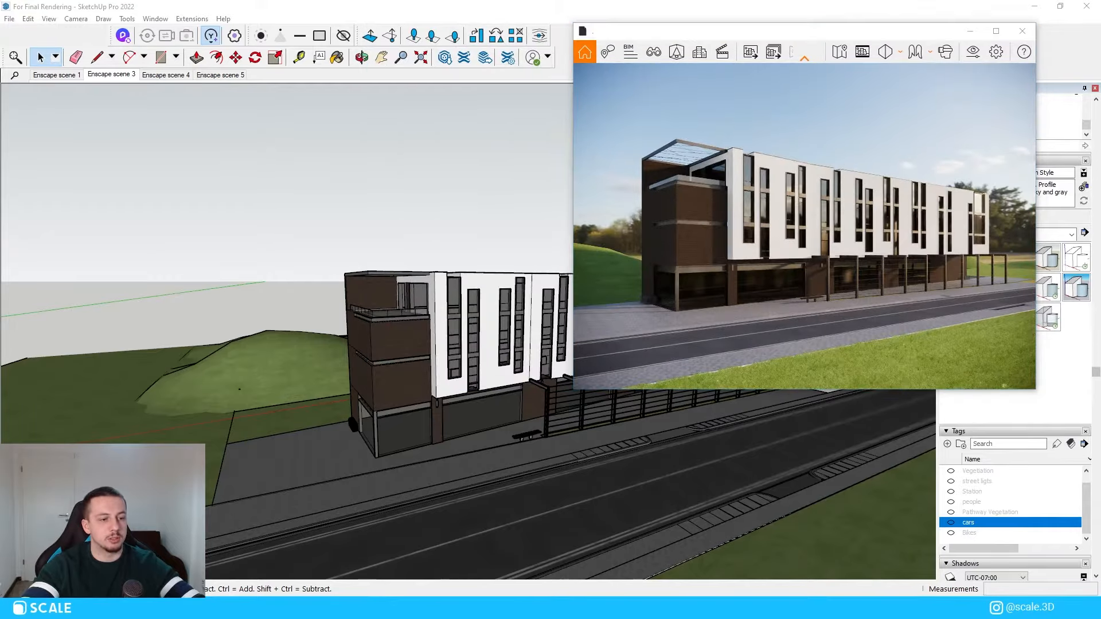
{"action": "left_click_drag", "start_coordinate": [907, 392], "coordinate": [910, 348]}
Examine the building in the SketchUp model from near and far alongside the Enscape preview
{"action": "left_click", "coordinate": [464, 342]}
{"action": "scroll", "coordinate": [275, 301], "scroll_direction": "down", "scroll_amount": 4}
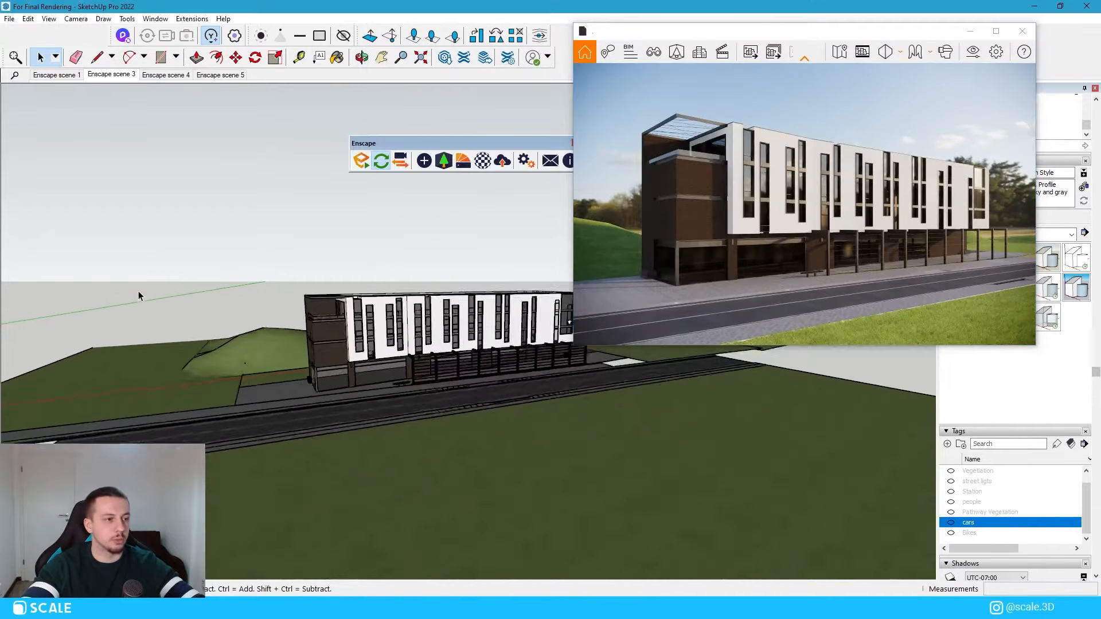
{"action": "scroll", "coordinate": [447, 344], "scroll_direction": "up", "scroll_amount": 6}
{"action": "scroll", "coordinate": [473, 365], "scroll_direction": "down", "scroll_amount": 5}
{"action": "scroll", "coordinate": [468, 356], "scroll_direction": "up", "scroll_amount": 5}
{"action": "scroll", "coordinate": [480, 341], "scroll_direction": "down", "scroll_amount": 4}
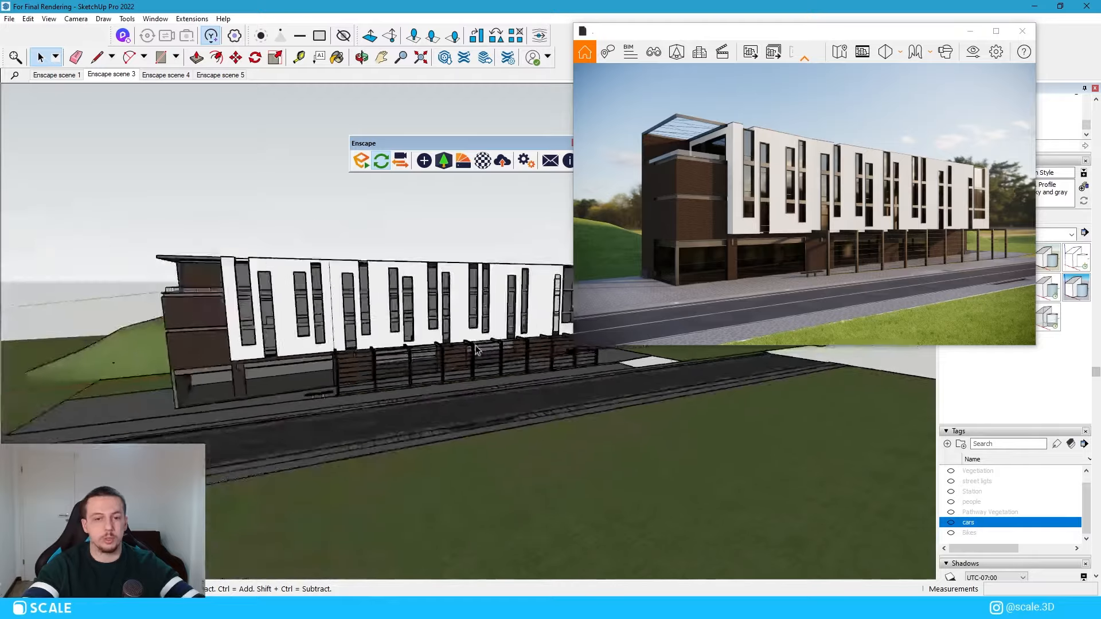
{"action": "middle_click_drag", "start_coordinate": [479, 343], "coordinate": [459, 322]}
Dock the Enscape toolbar back among the SketchUp toolbars and maximize the Enscape window
{"action": "left_click_drag", "start_coordinate": [437, 140], "coordinate": [347, 126]}
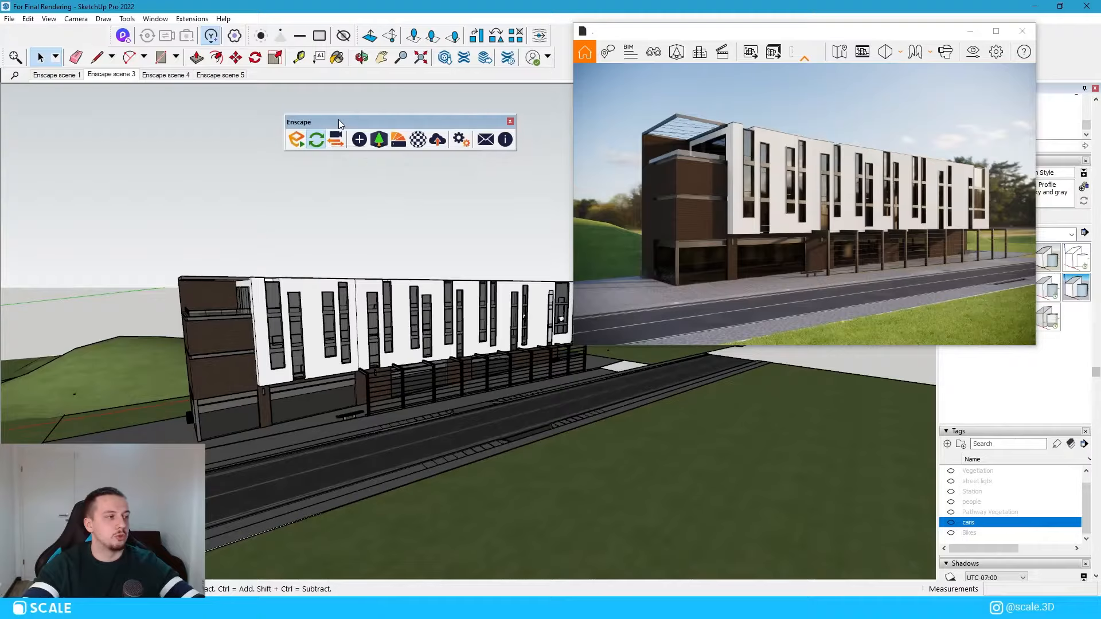
{"action": "left_click_drag", "start_coordinate": [241, 100], "coordinate": [208, 86]}
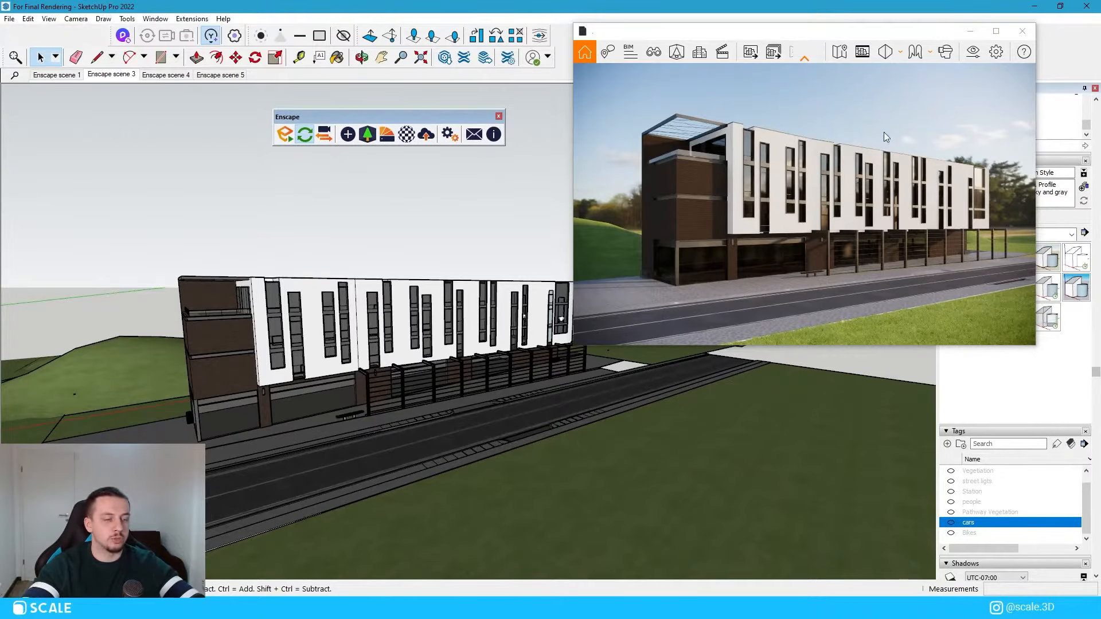
{"action": "left_click_drag", "start_coordinate": [872, 21], "coordinate": [868, 3]}
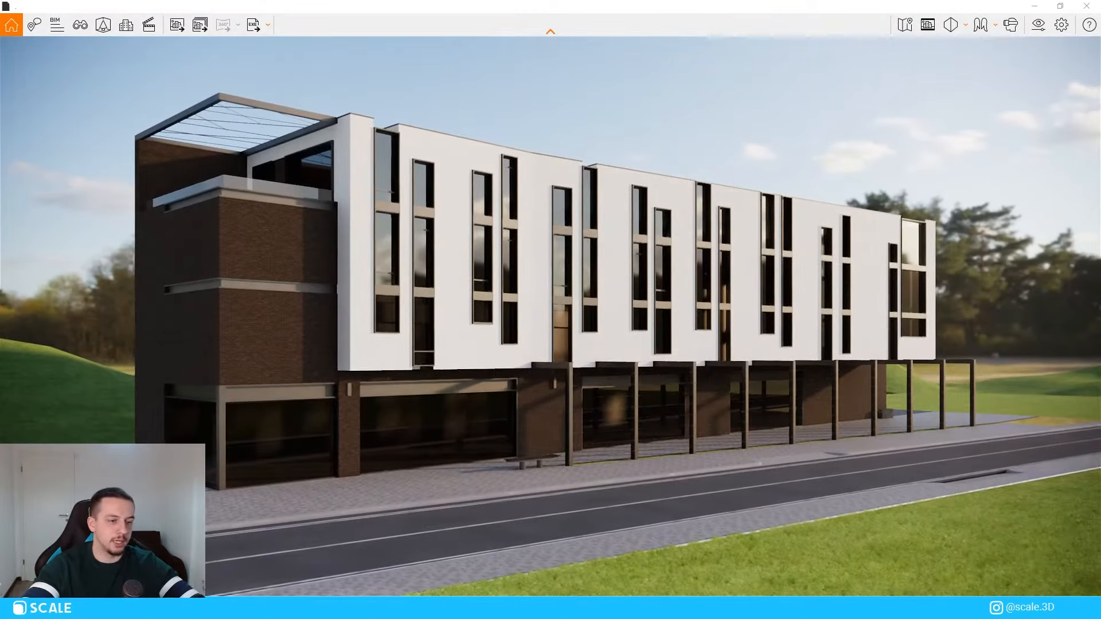
Move the Enscape camera forward, backward and sideways to view the building from slightly different positions
{"action": "key", "text": "a"}
{"action": "key", "text": "w"}
{"action": "key", "text": "s"}
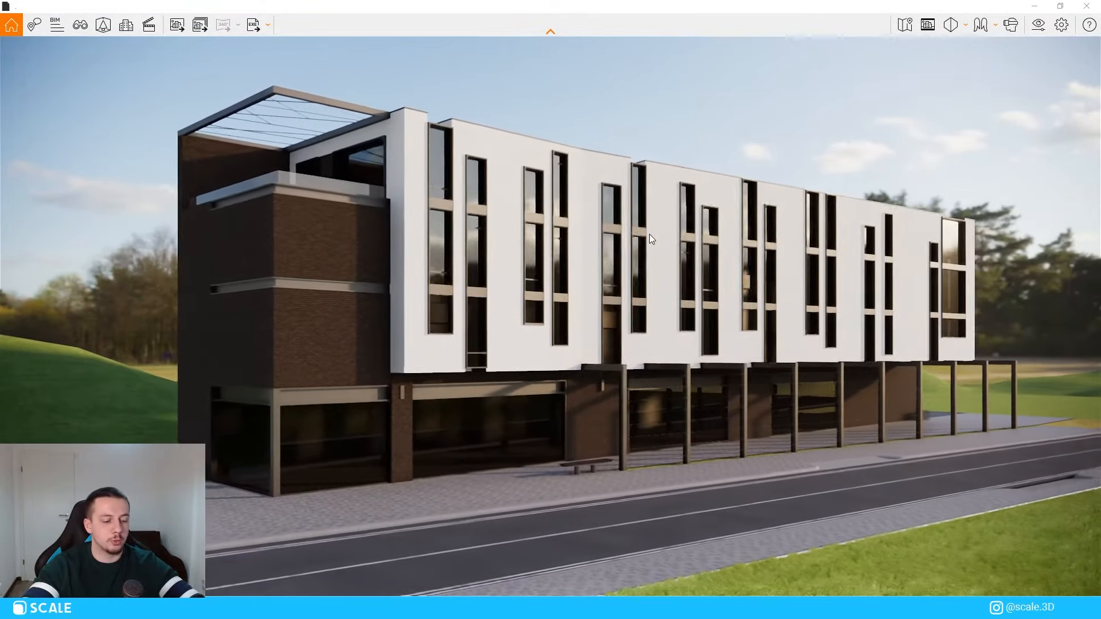
{"action": "key", "text": "d"}
{"action": "key", "text": "a"}
{"action": "key", "text": "s"}
{"action": "key", "text": "d"}
{"action": "key", "text": "w"}
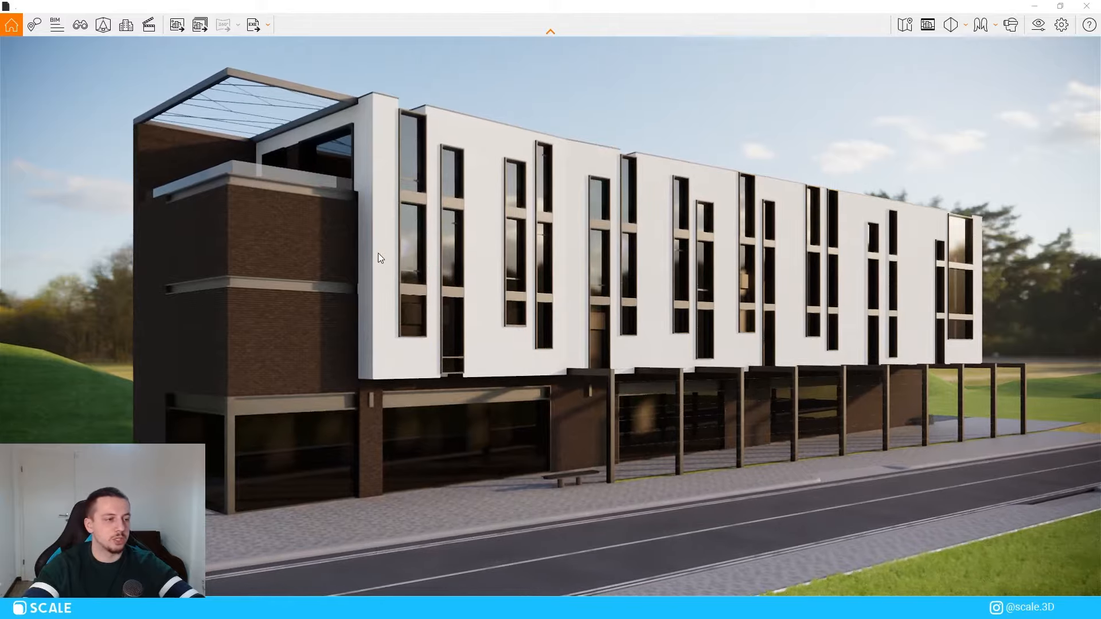
Turn the Enscape camera and fly at faster speeds toward the building and back away from it
{"action": "left_click_drag", "start_coordinate": [882, 266], "coordinate": [1064, 260]}
{"action": "key", "text": "shift+w"}
{"action": "key", "text": "s"}
{"action": "key", "text": "ctrl+w"}
{"action": "key", "text": "ctrl+d"}
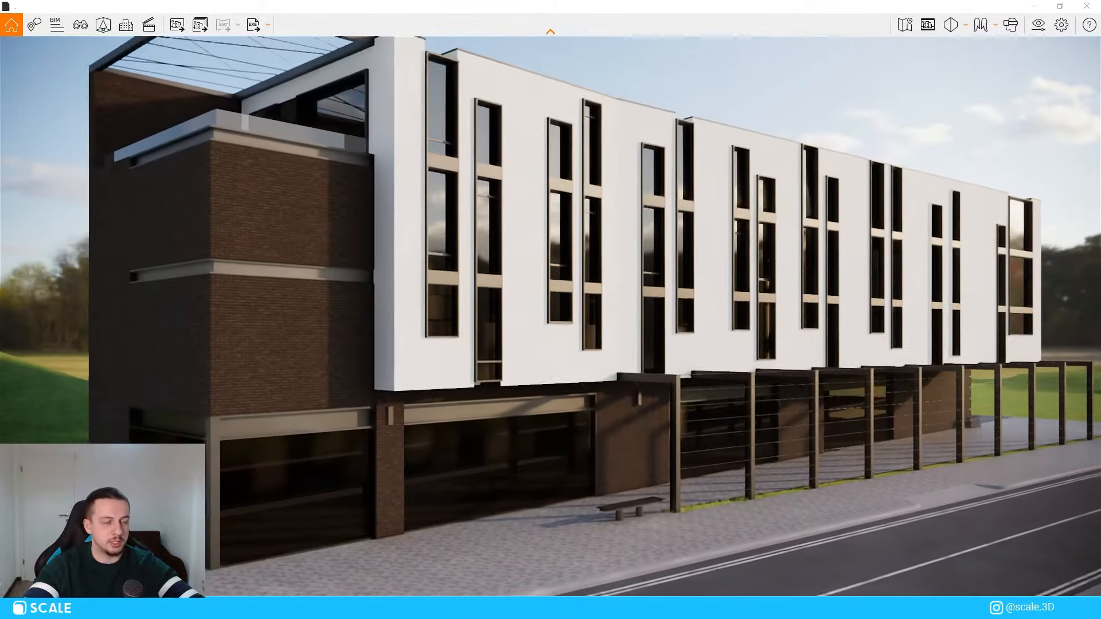
{"action": "key", "text": "s"}
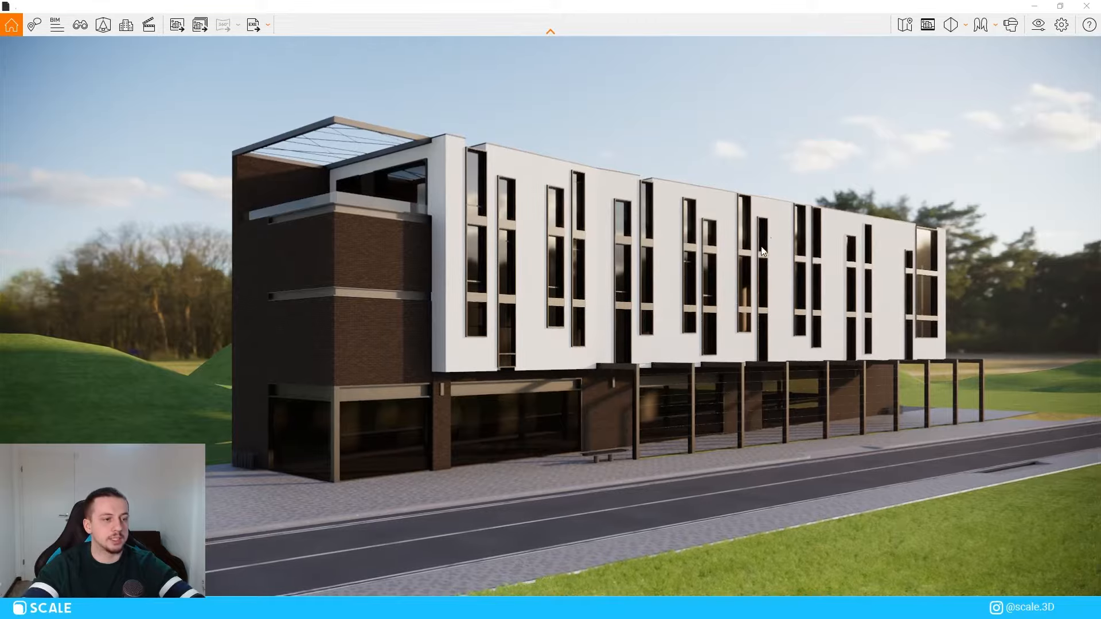
Jump the Enscape camera to the windows on the white facade, then back out to view the whole building
{"action": "double_click", "coordinate": [760, 232]}
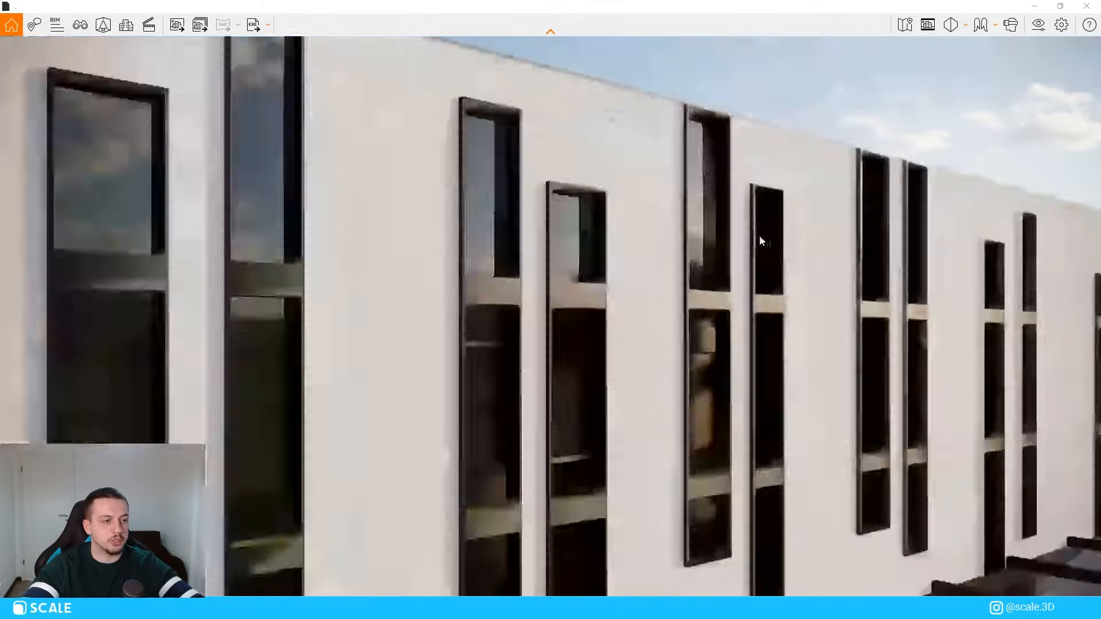
{"action": "key", "text": "s"}
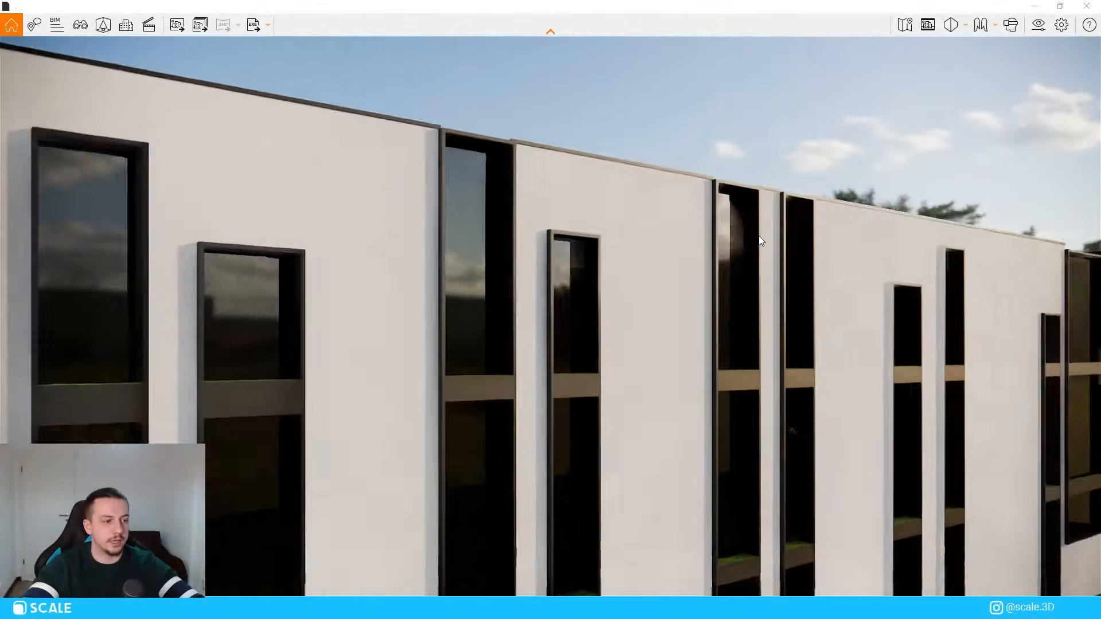
{"action": "key", "text": "s"}
{"action": "key", "text": "a"}
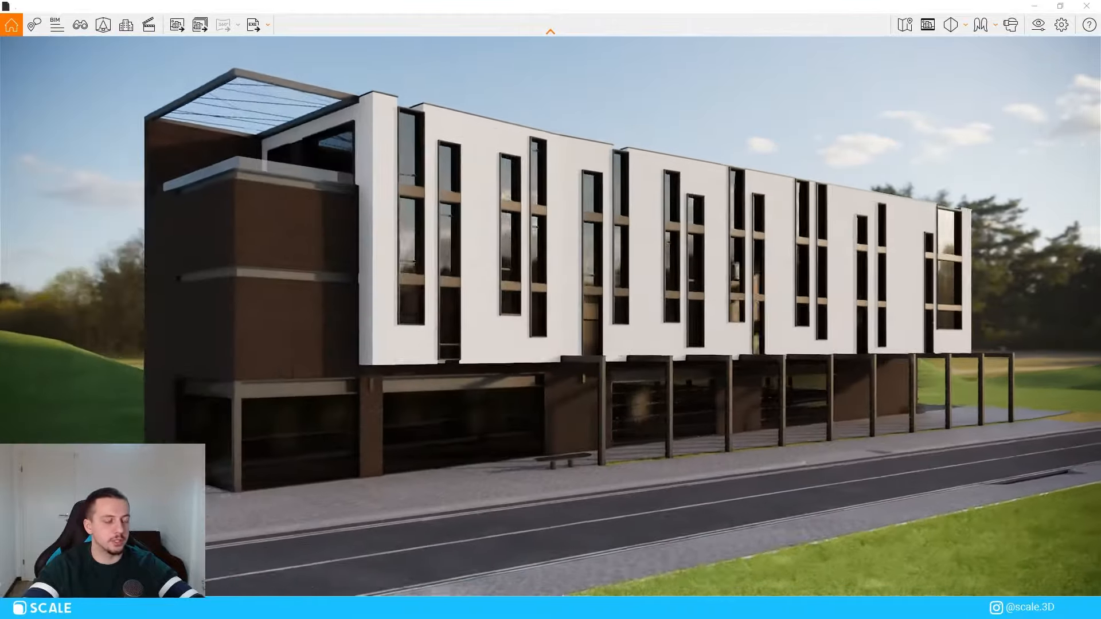
{"action": "key", "text": "w"}
{"action": "key", "text": "e"}
{"action": "key", "text": "s"}
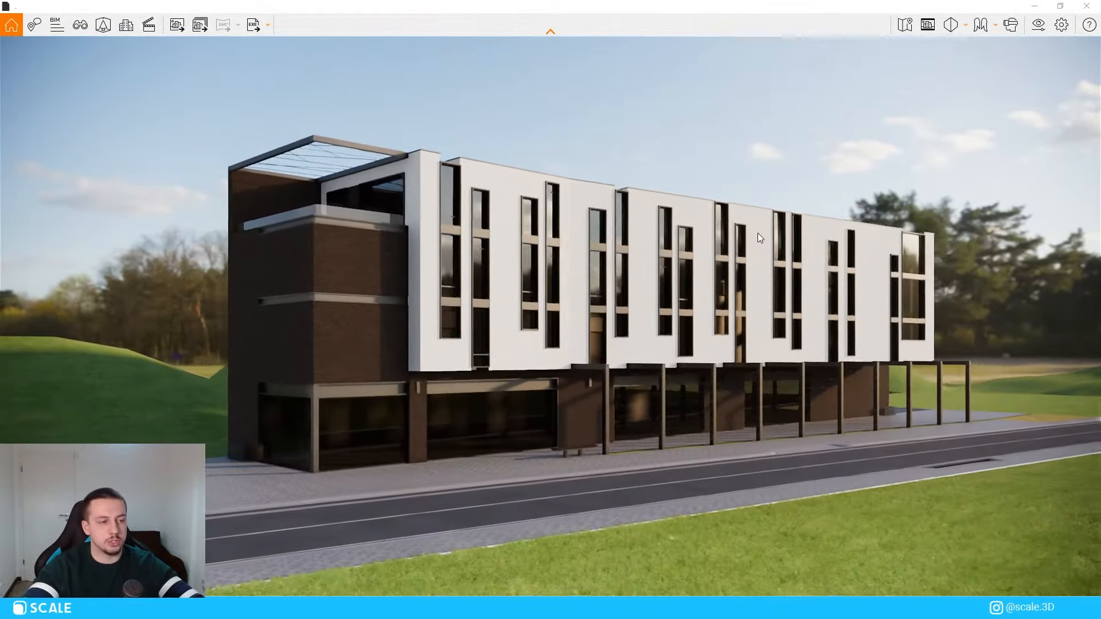
{"action": "key", "text": "w"}
Restore the Enscape window to a floating preview over the SketchUp model and keep live updates enabled
{"action": "double_click", "coordinate": [655, 3]}
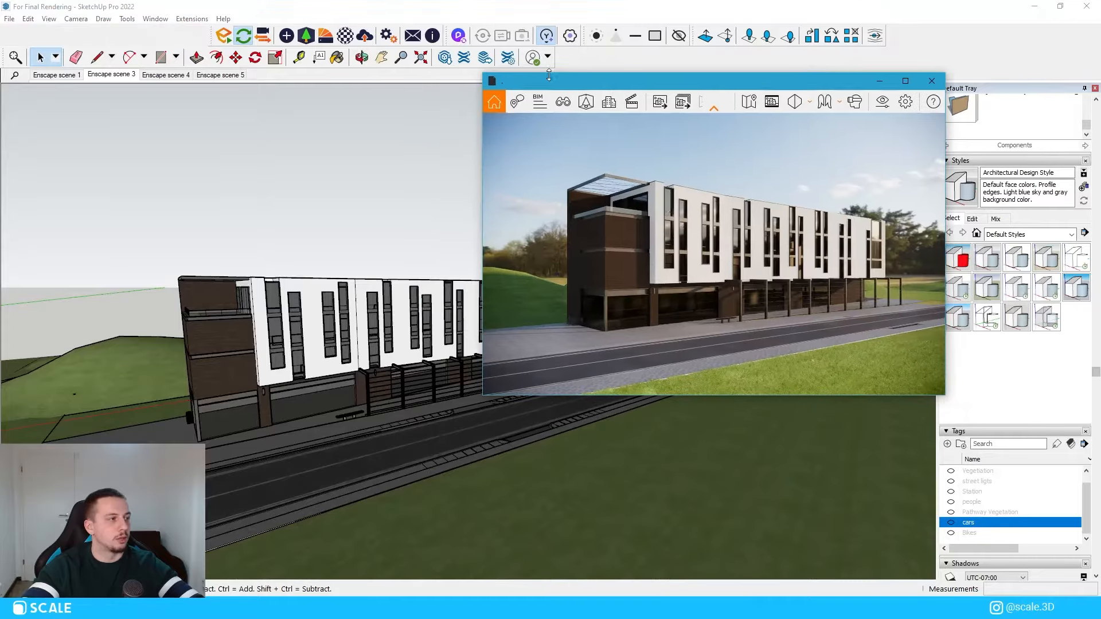
{"action": "left_click", "coordinate": [243, 36]}
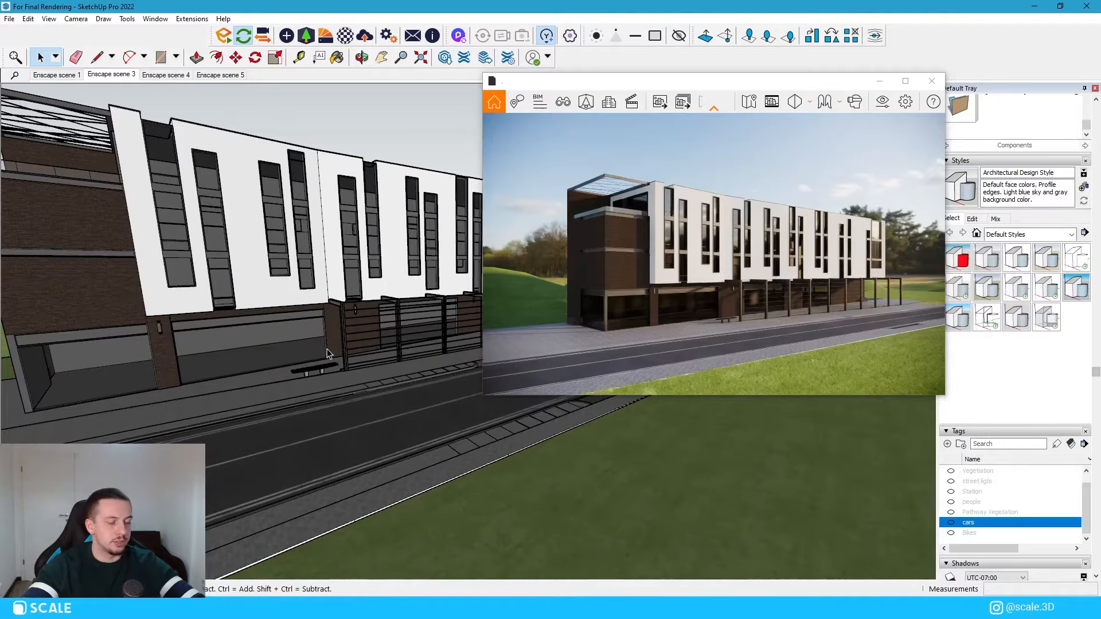
Remove the sidewalk strip between the road and the front lawn from the SketchUp model
{"action": "scroll", "coordinate": [242, 365], "scroll_direction": "down", "scroll_amount": 2}
{"action": "scroll", "coordinate": [321, 328], "scroll_direction": "up", "scroll_amount": 3}
{"action": "mouse_move", "coordinate": [353, 266]}
{"action": "middle_mouse_down"}
{"action": "mouse_move", "coordinate": [377, 264]}
{"action": "mouse_move", "coordinate": [391, 287]}
{"action": "middle_mouse_up"}
{"action": "scroll", "coordinate": [257, 277], "scroll_direction": "down", "scroll_amount": 4}
{"action": "mouse_move", "coordinate": [257, 277]}
{"action": "middle_mouse_down"}
{"action": "mouse_move", "coordinate": [288, 263]}
{"action": "mouse_move", "coordinate": [149, 336]}
{"action": "middle_mouse_up"}
{"action": "scroll", "coordinate": [289, 263], "scroll_direction": "down", "scroll_amount": 3}
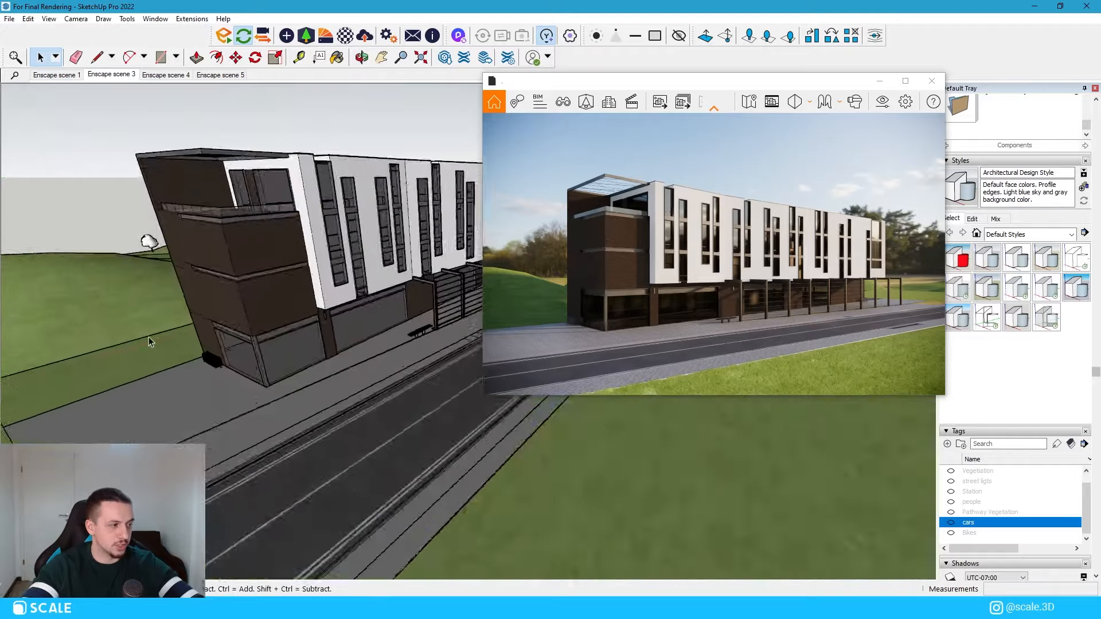
{"action": "scroll", "coordinate": [149, 336], "scroll_direction": "up", "scroll_amount": 2}
{"action": "scroll", "coordinate": [172, 339], "scroll_direction": "down", "scroll_amount": 2}
{"action": "scroll", "coordinate": [258, 361], "scroll_direction": "up", "scroll_amount": 3}
{"action": "left_click", "coordinate": [310, 387]}
{"action": "scroll", "coordinate": [315, 388], "scroll_direction": "down", "scroll_amount": 3}
{"action": "scroll", "coordinate": [314, 387], "scroll_direction": "down", "scroll_amount": 4}
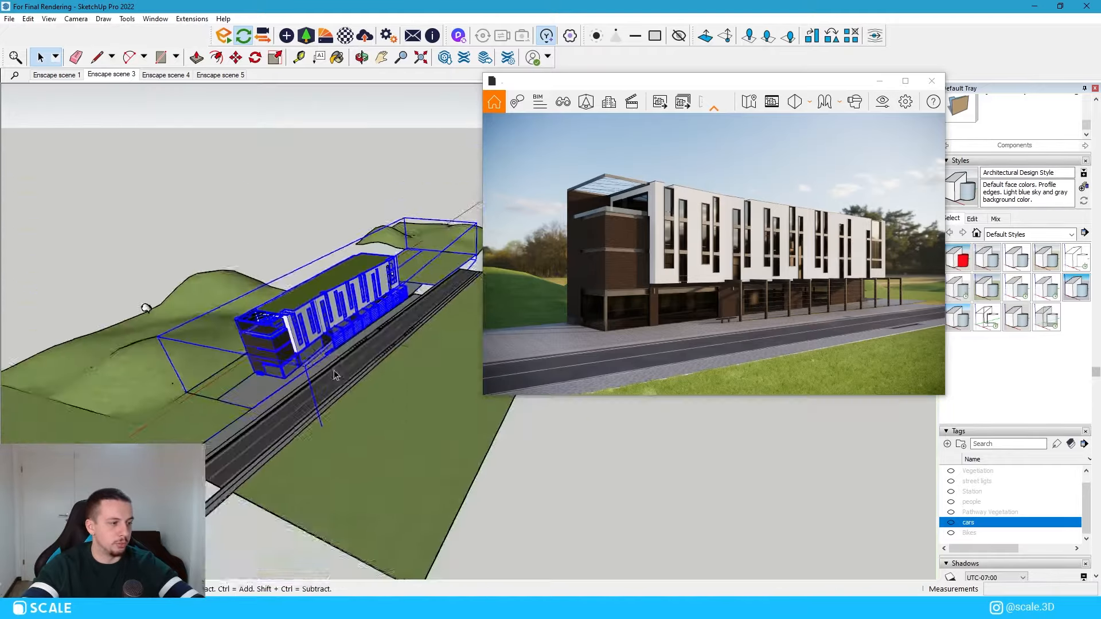
{"action": "scroll", "coordinate": [373, 356], "scroll_direction": "up", "scroll_amount": 3}
{"action": "left_click", "coordinate": [387, 344]}
{"action": "left_click", "coordinate": [387, 342]}
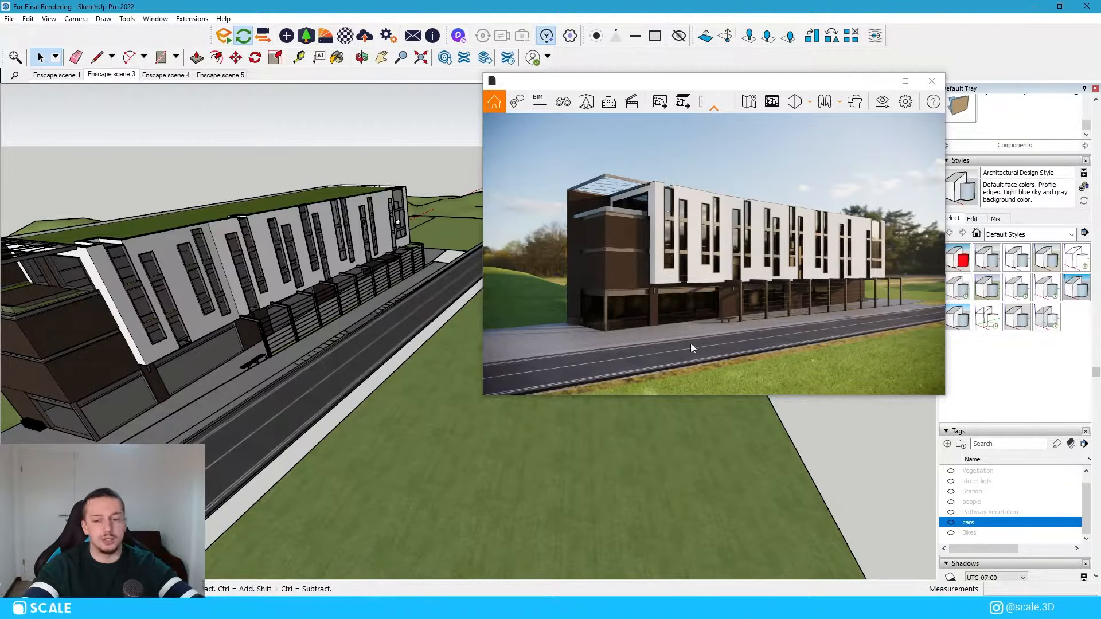
Undo the sidewalk strip's removal, and synchronize the Enscape view with the SketchUp camera while orbiting around the building front
{"action": "key", "text": "ctrl+z"}
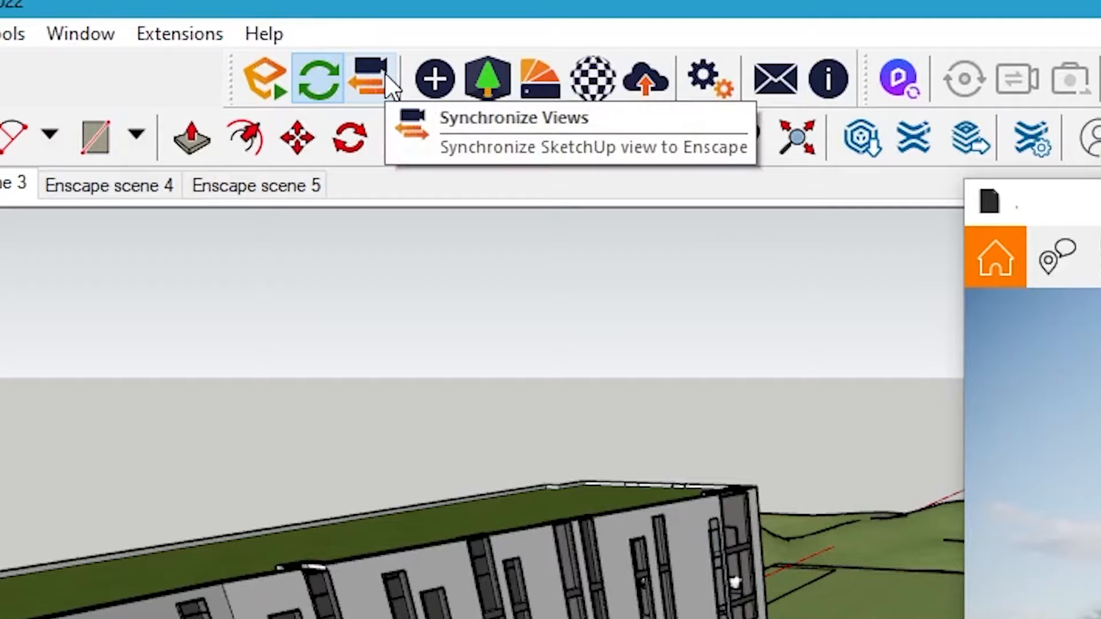
{"action": "left_click", "coordinate": [384, 75]}
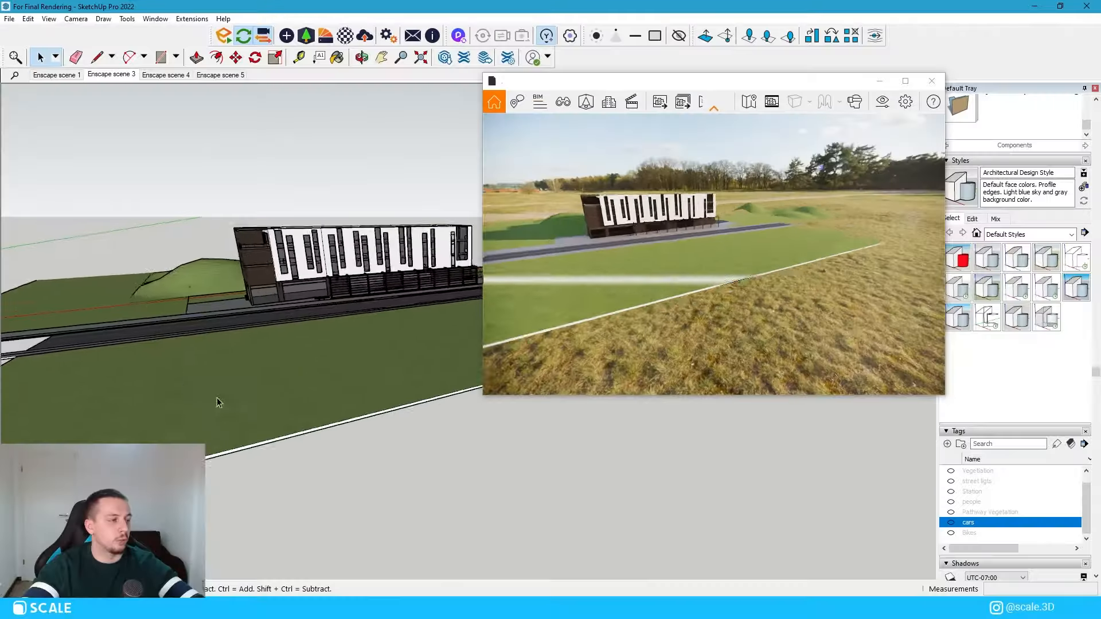
{"action": "mouse_move", "coordinate": [262, 262]}
{"action": "middle_mouse_down"}
{"action": "mouse_move", "coordinate": [83, 208]}
{"action": "mouse_move", "coordinate": [45, 238]}
{"action": "mouse_move", "coordinate": [305, 197]}
{"action": "mouse_move", "coordinate": [277, 285]}
{"action": "middle_mouse_up"}
{"action": "scroll", "coordinate": [278, 285], "scroll_direction": "down", "scroll_amount": 2}
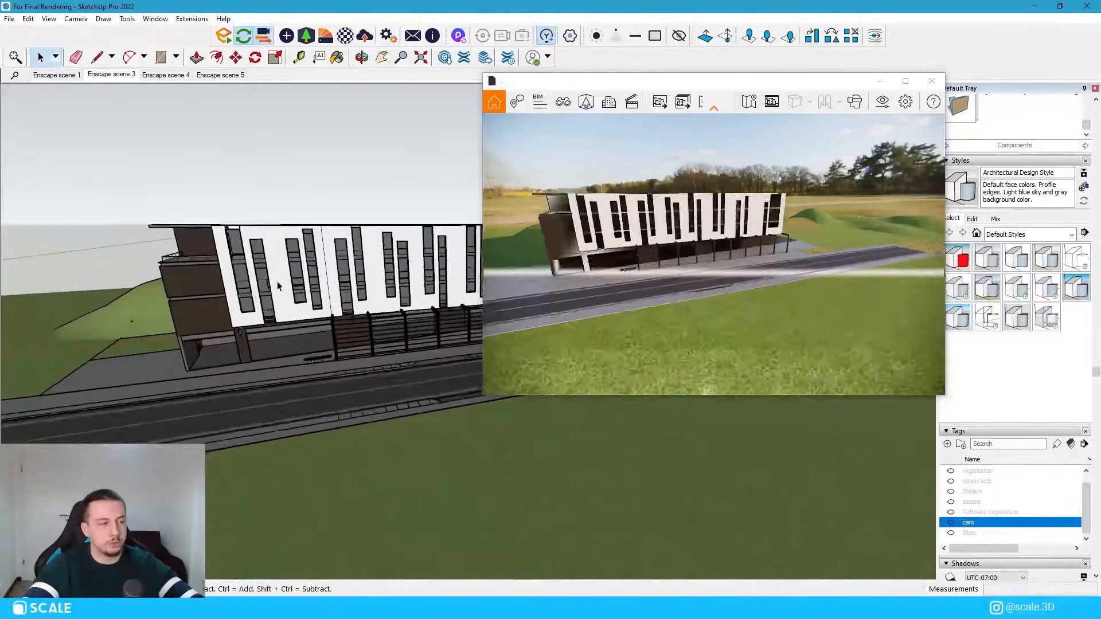
{"action": "middle_click_drag", "start_coordinate": [347, 317], "coordinate": [447, 265]}
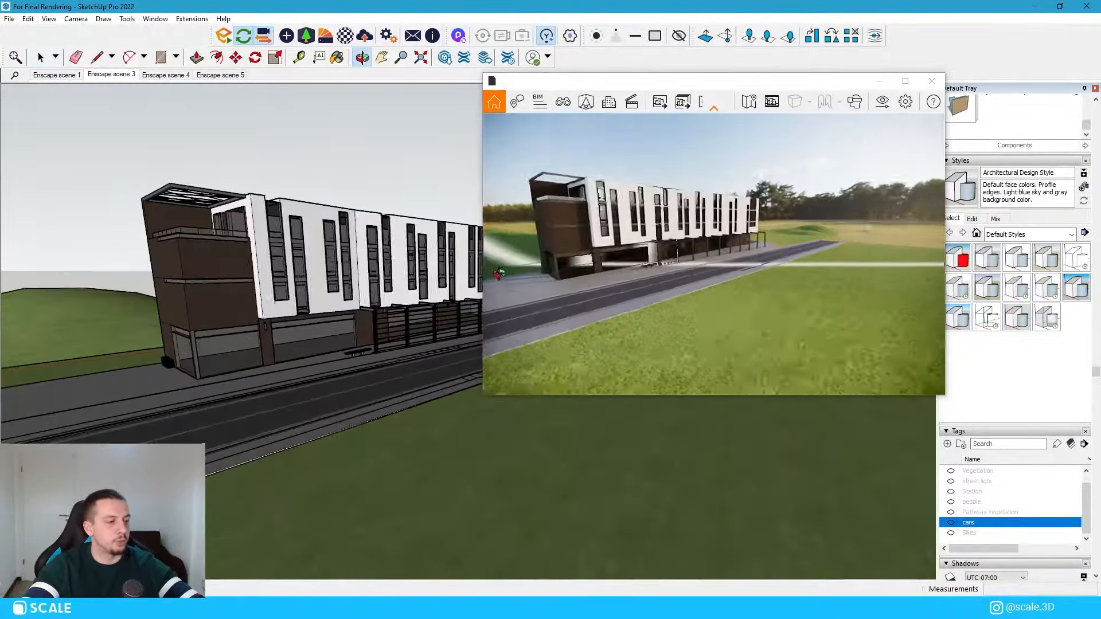
Turn off view synchronization, and shift the Enscape preview clear of the building in the SketchUp model
{"action": "left_click", "coordinate": [701, 270]}
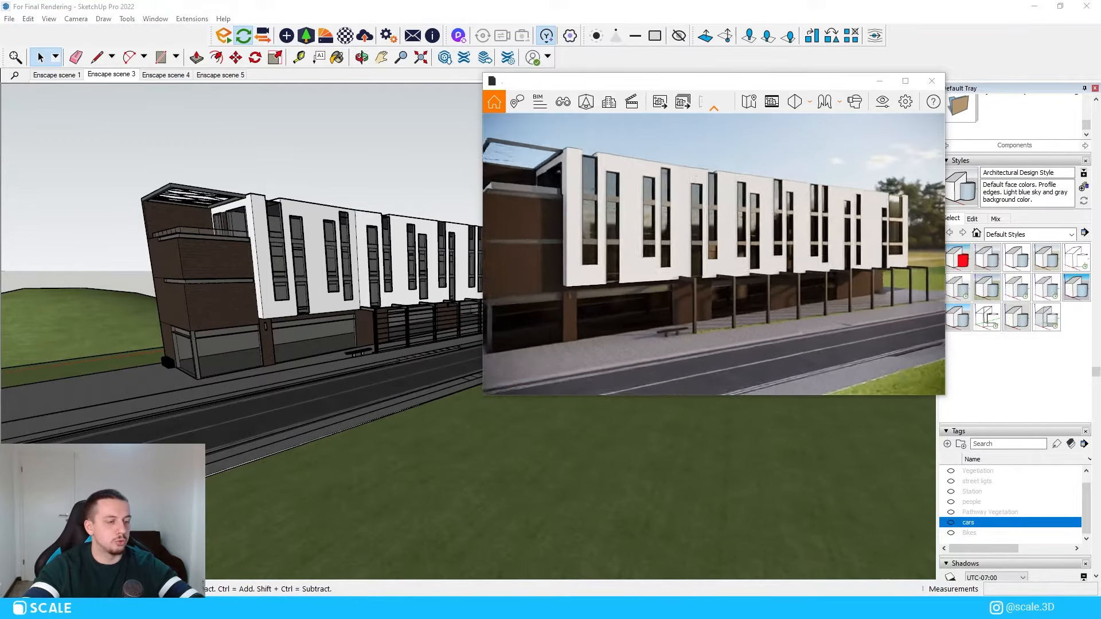
{"action": "mouse_move", "coordinate": [367, 321]}
{"action": "middle_mouse_down"}
{"action": "mouse_move", "coordinate": [392, 294]}
{"action": "mouse_move", "coordinate": [422, 308]}
{"action": "middle_mouse_up"}
{"action": "scroll", "coordinate": [422, 305], "scroll_direction": "up", "scroll_amount": 5}
{"action": "scroll", "coordinate": [391, 297], "scroll_direction": "down", "scroll_amount": 3}
{"action": "scroll", "coordinate": [391, 297], "scroll_direction": "up", "scroll_amount": 2}
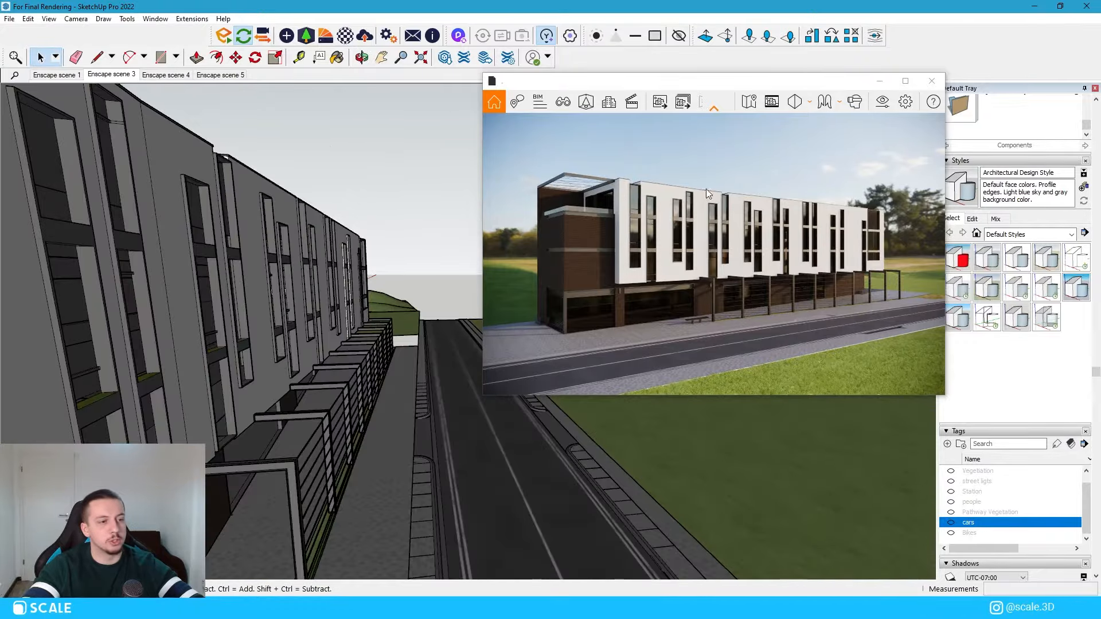
{"action": "left_click", "coordinate": [263, 36]}
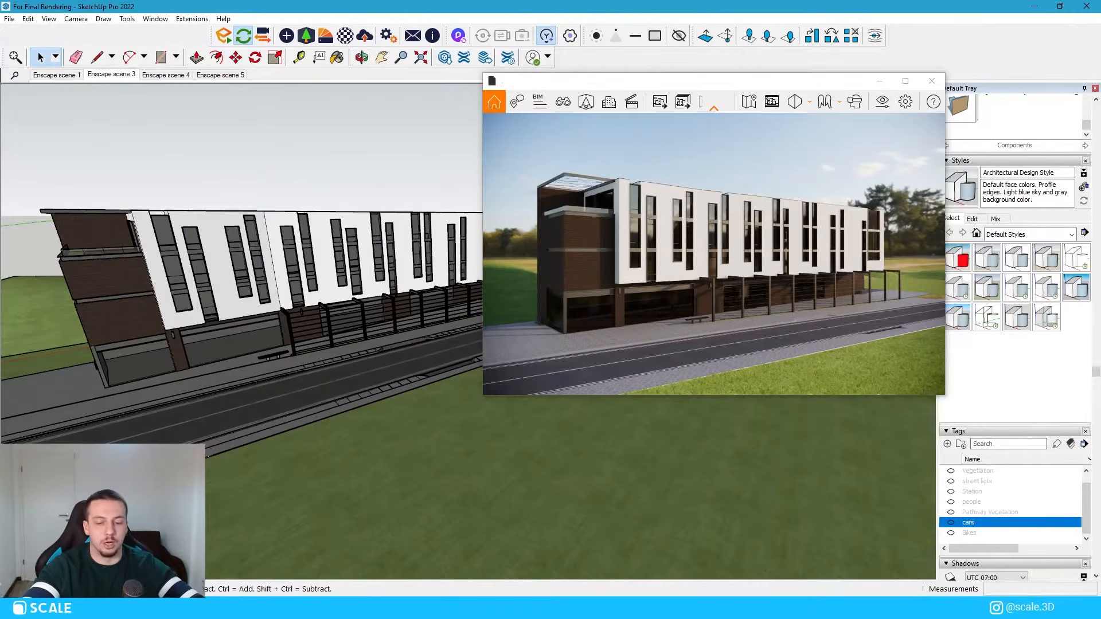
{"action": "left_click_drag", "start_coordinate": [613, 84], "coordinate": [663, 87]}
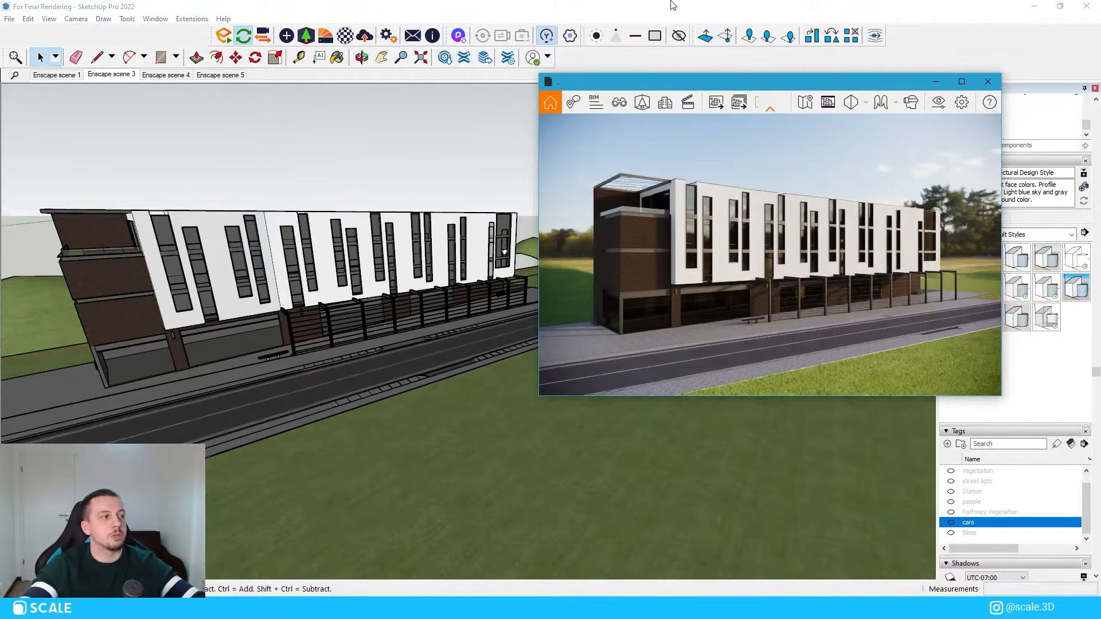
Open the Enscape Material Library, mark Brick 04 as a favorite and show only the Bricks category
{"action": "left_click", "coordinate": [326, 35]}
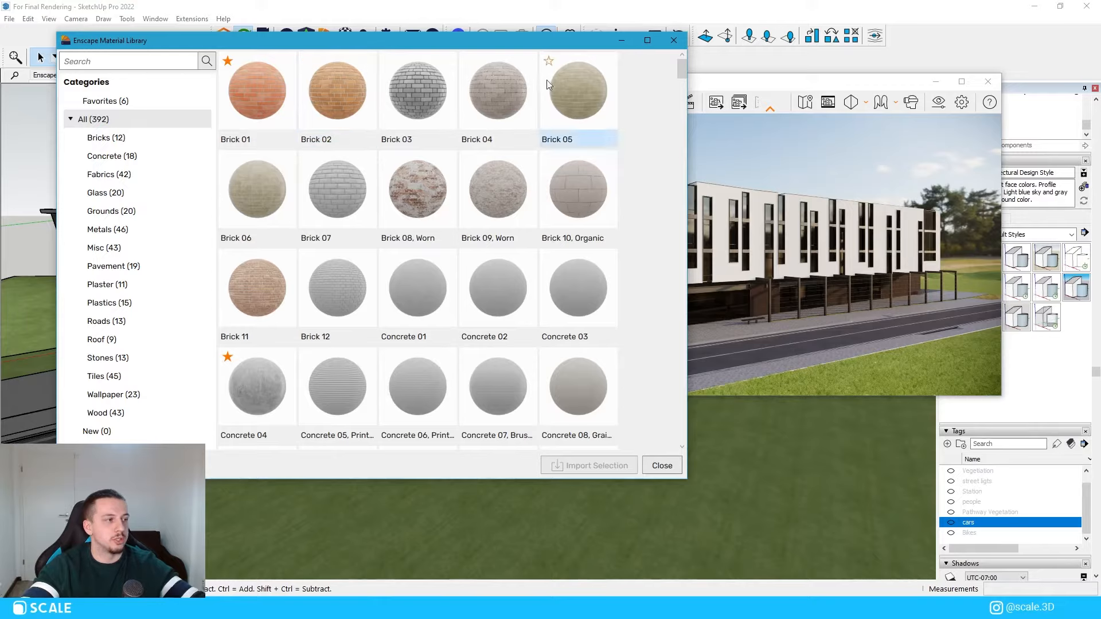
{"action": "left_click_drag", "start_coordinate": [552, 40], "coordinate": [575, 40]}
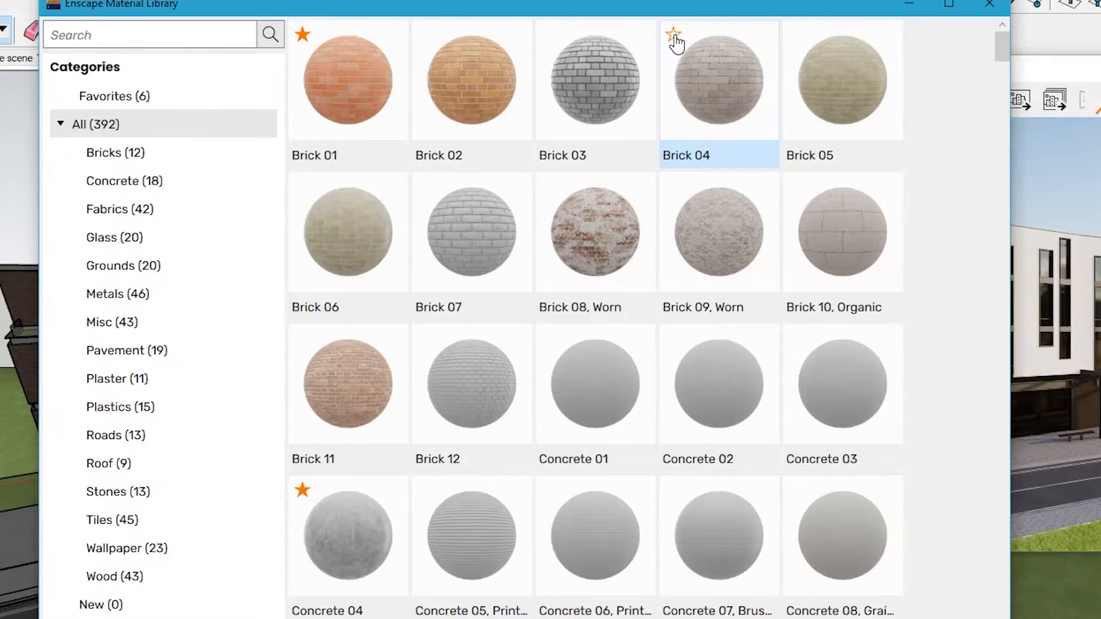
{"action": "left_click", "coordinate": [674, 37]}
{"action": "left_click", "coordinate": [224, 97]}
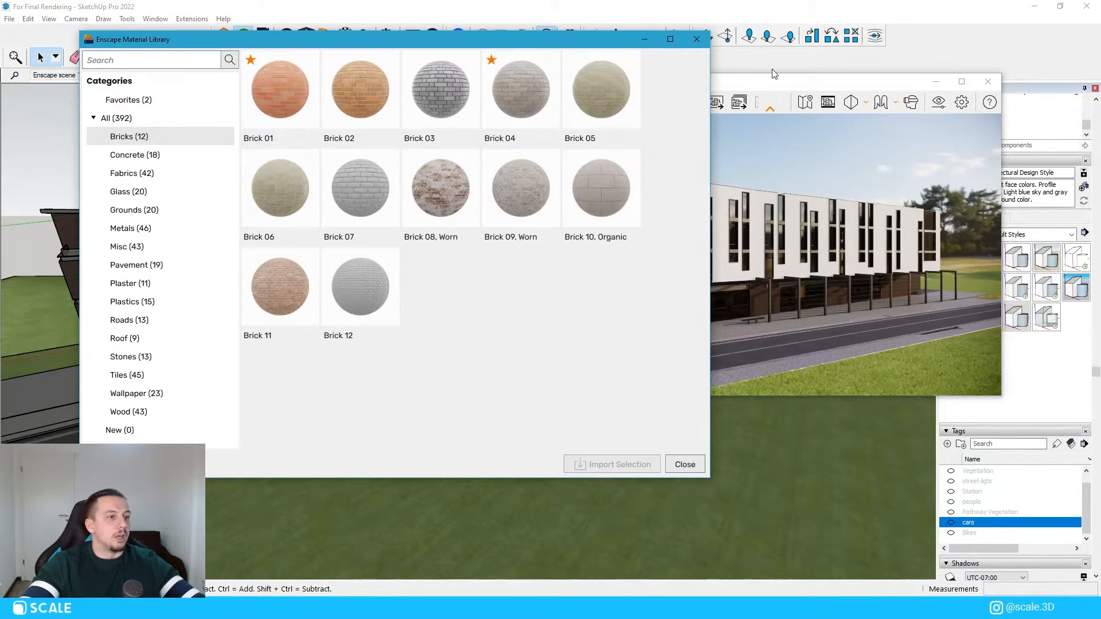
Place the material library and the render preview apart, and import Brick 02 into the SketchUp model
{"action": "left_click_drag", "start_coordinate": [774, 85], "coordinate": [868, 76]}
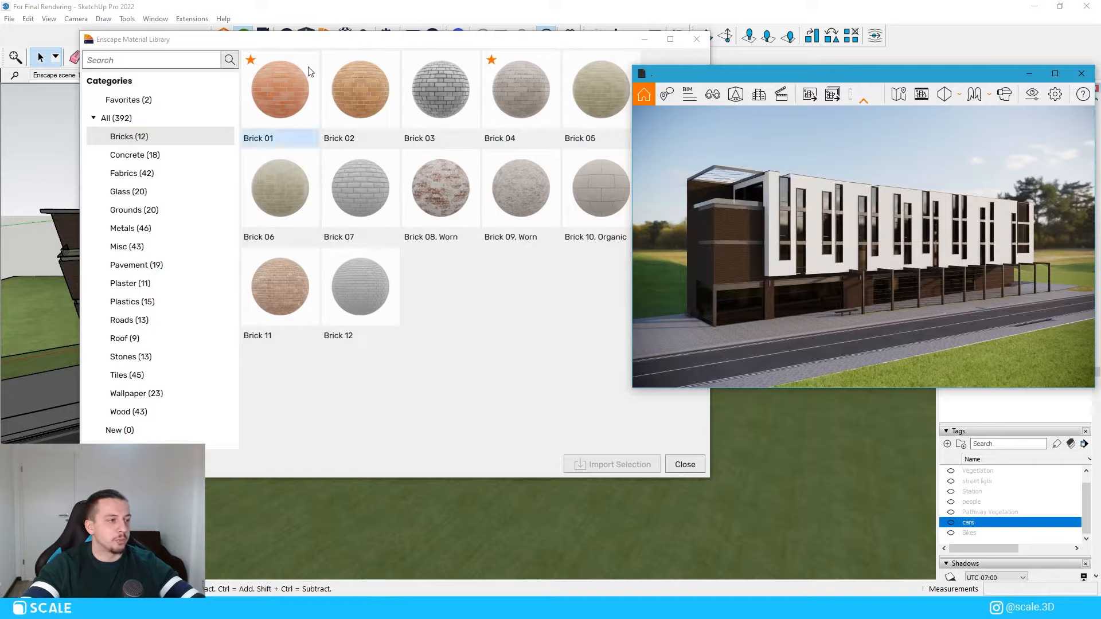
{"action": "left_click_drag", "start_coordinate": [319, 40], "coordinate": [257, 38]}
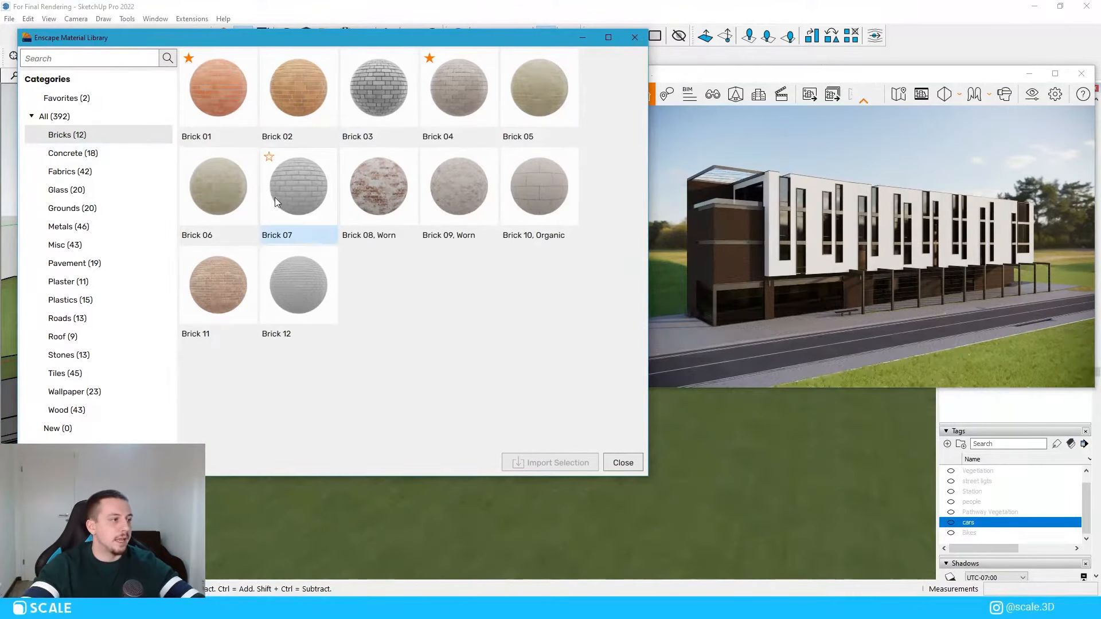
{"action": "left_click", "coordinate": [545, 463]}
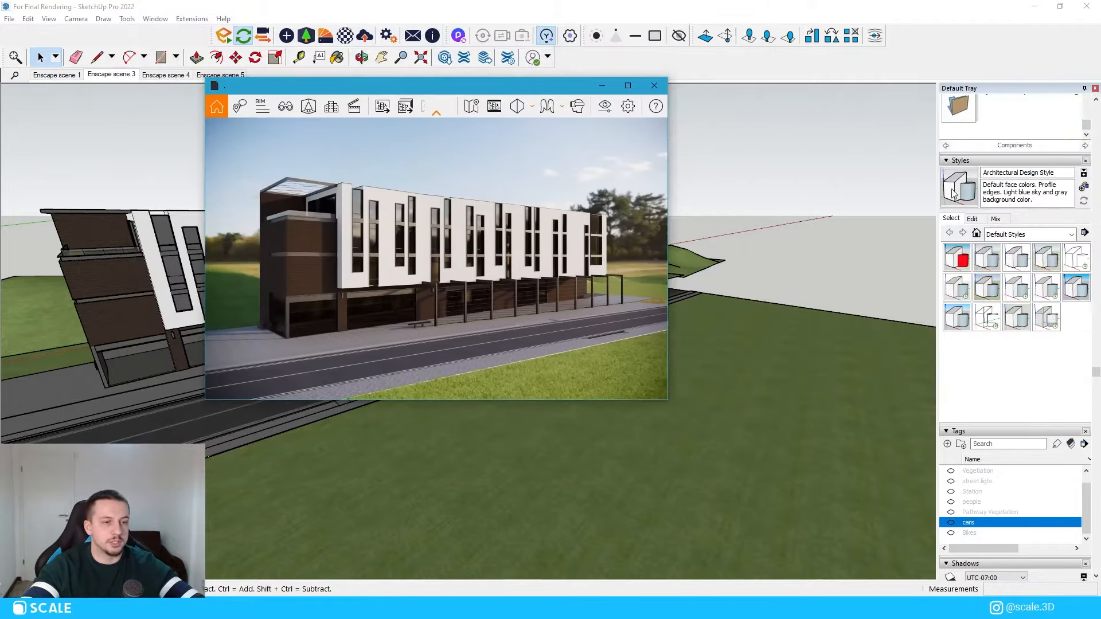
List the materials used in the SketchUp model and select Brick 02 for painting
{"action": "left_click", "coordinate": [982, 222]}
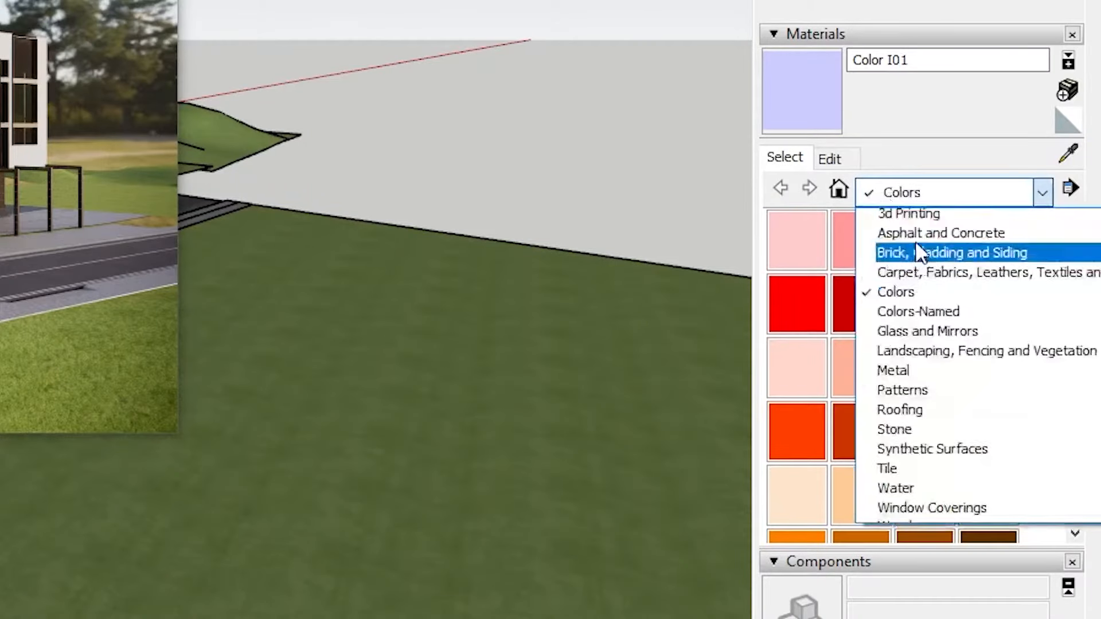
{"action": "scroll", "coordinate": [924, 230], "scroll_direction": "up", "scroll_amount": 1}
{"action": "left_click", "coordinate": [923, 218]}
{"action": "scroll", "coordinate": [940, 333], "scroll_direction": "down", "scroll_amount": 3}
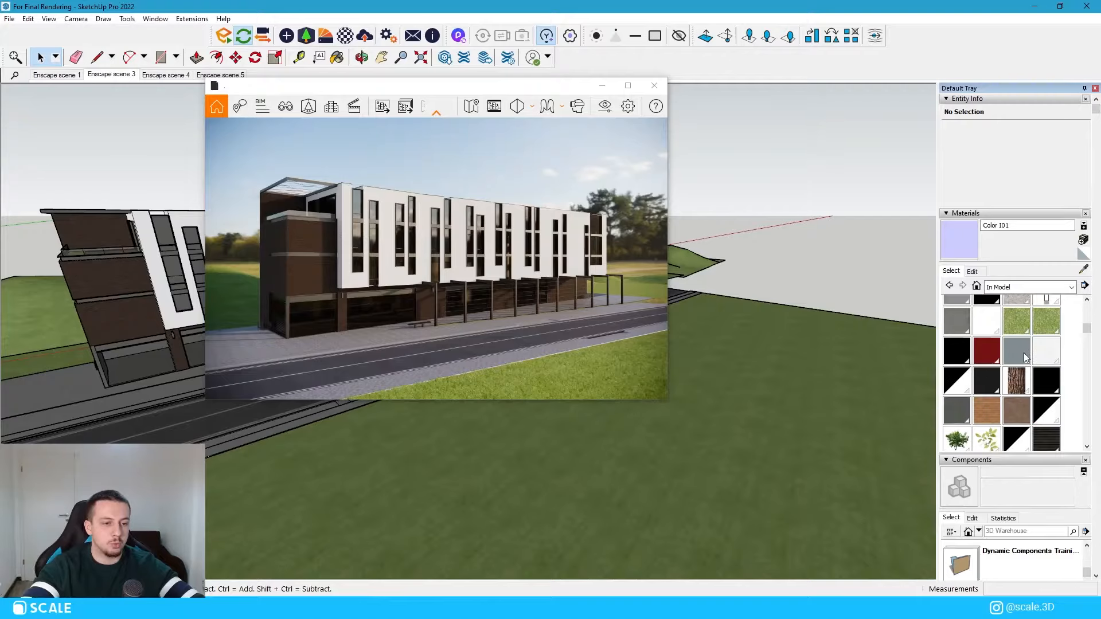
{"action": "scroll", "coordinate": [940, 332], "scroll_direction": "up", "scroll_amount": 3}
{"action": "scroll", "coordinate": [993, 362], "scroll_direction": "down", "scroll_amount": 5}
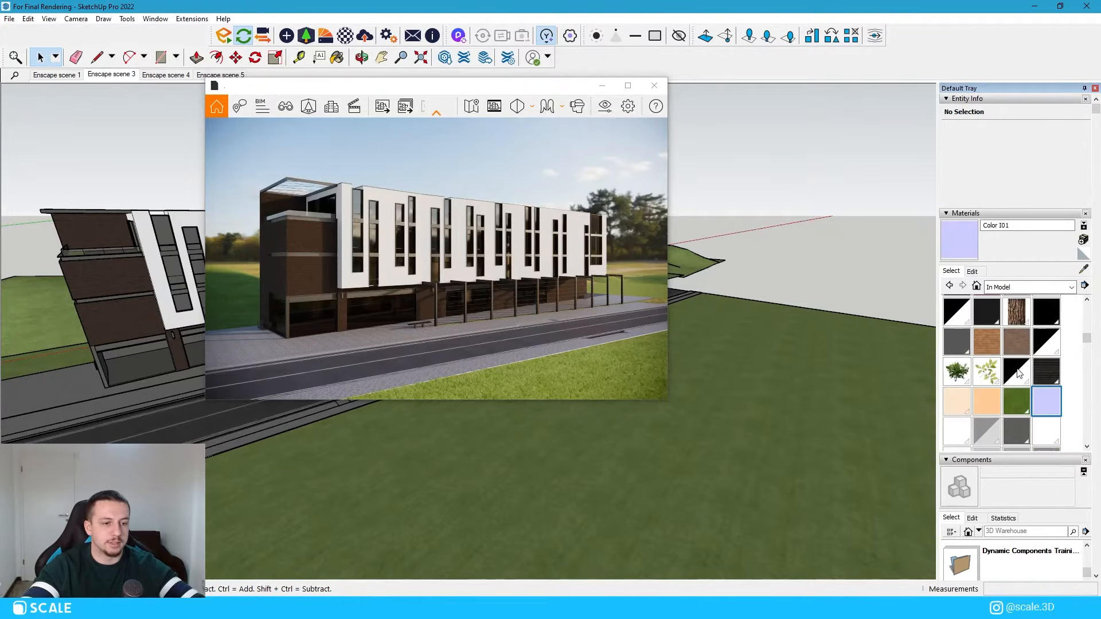
{"action": "scroll", "coordinate": [1017, 374], "scroll_direction": "up", "scroll_amount": 2}
{"action": "left_click", "coordinate": [996, 341]}
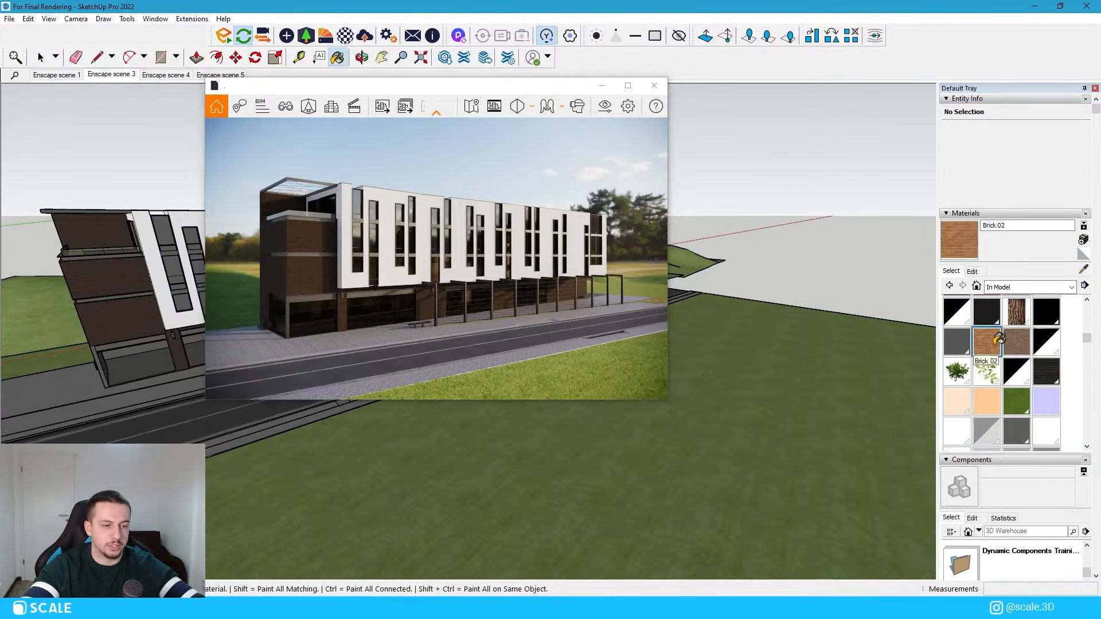
Paint the upper and lower dark brick walls of the building's corner block with Brick 02
{"action": "left_click_drag", "start_coordinate": [503, 89], "coordinate": [813, 90]}
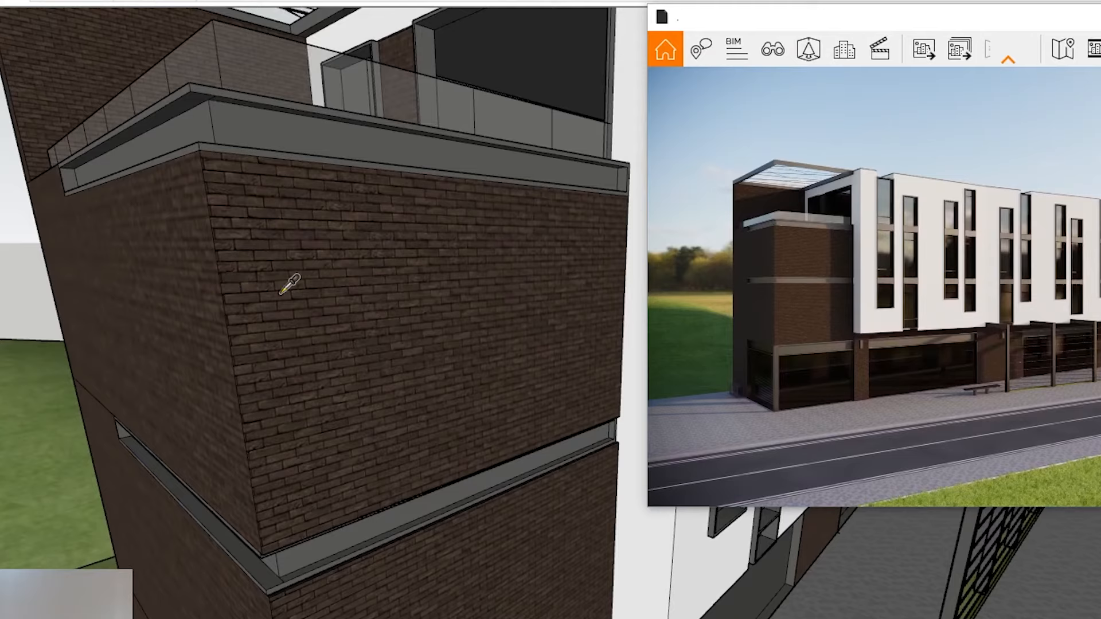
{"action": "left_click", "coordinate": [338, 329]}
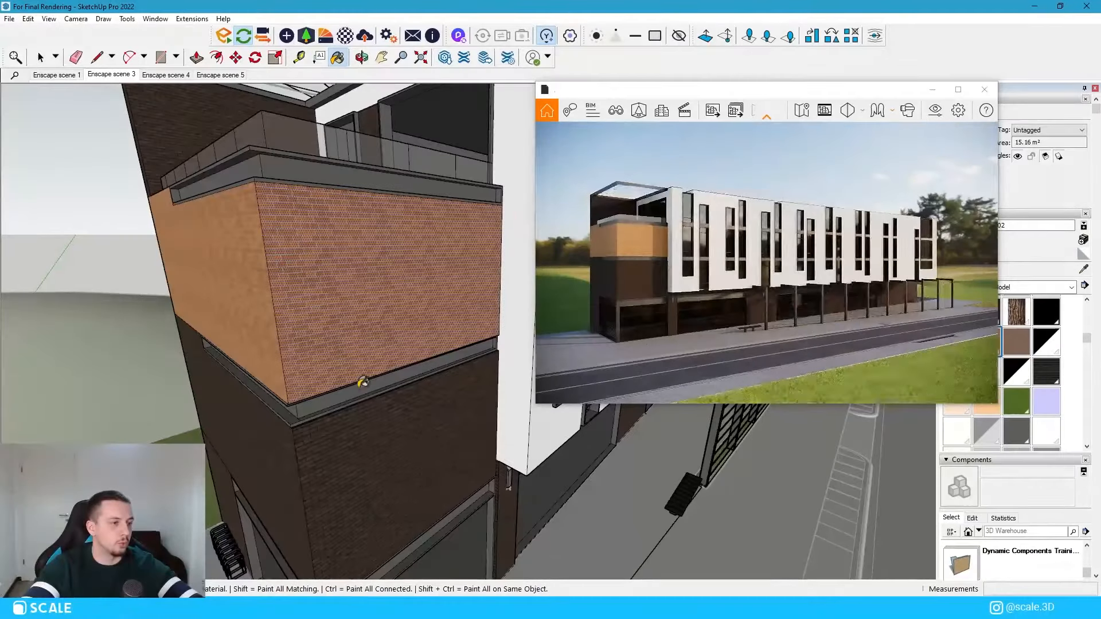
{"action": "scroll", "coordinate": [377, 193], "scroll_direction": "down", "scroll_amount": 1}
{"action": "left_click", "coordinate": [367, 430]}
{"action": "left_click", "coordinate": [216, 418]}
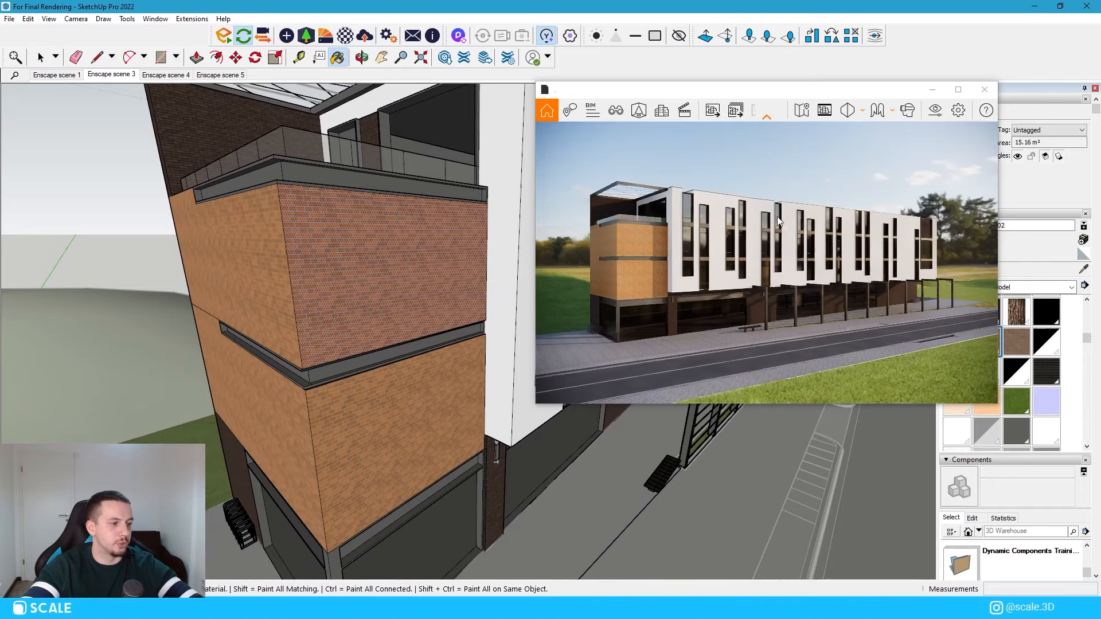
Fly the Enscape camera to the orange brick corner block to examine the applied brick
{"action": "left_click_drag", "start_coordinate": [766, 258], "coordinate": [648, 258]}
{"action": "key", "text": "w"}
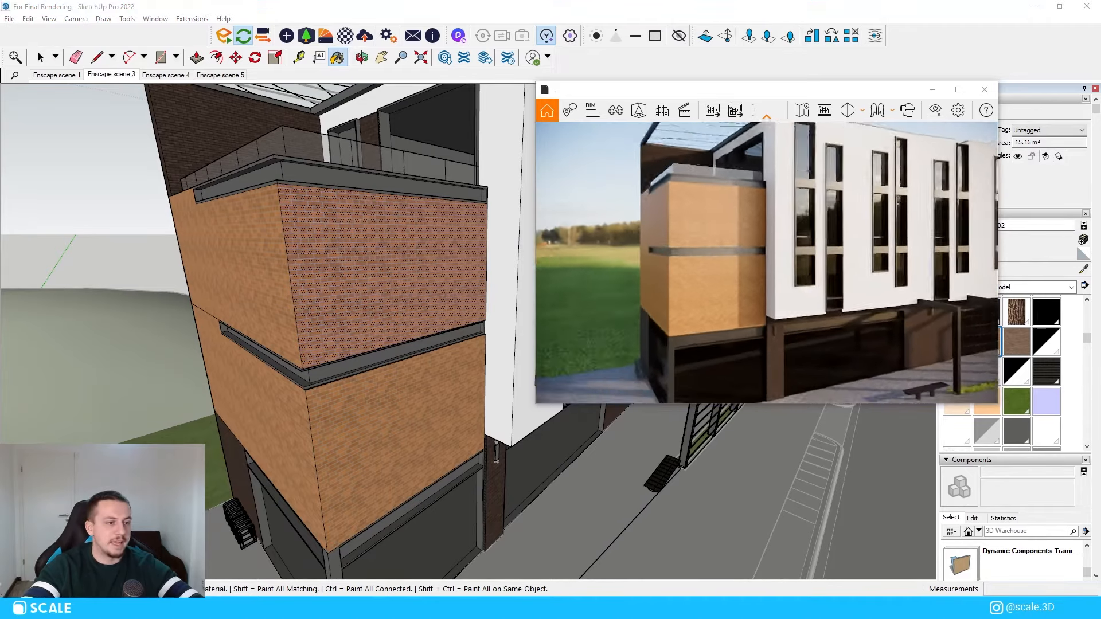
{"action": "key", "text": "s"}
{"action": "key", "text": "w"}
{"action": "mouse_move", "coordinate": [766, 258]}
{"action": "left_mouse_down"}
{"action": "mouse_move", "coordinate": [803, 258]}
{"action": "mouse_move", "coordinate": [820, 230]}
{"action": "left_mouse_up"}
{"action": "key", "text": "s"}
{"action": "key", "text": "s"}
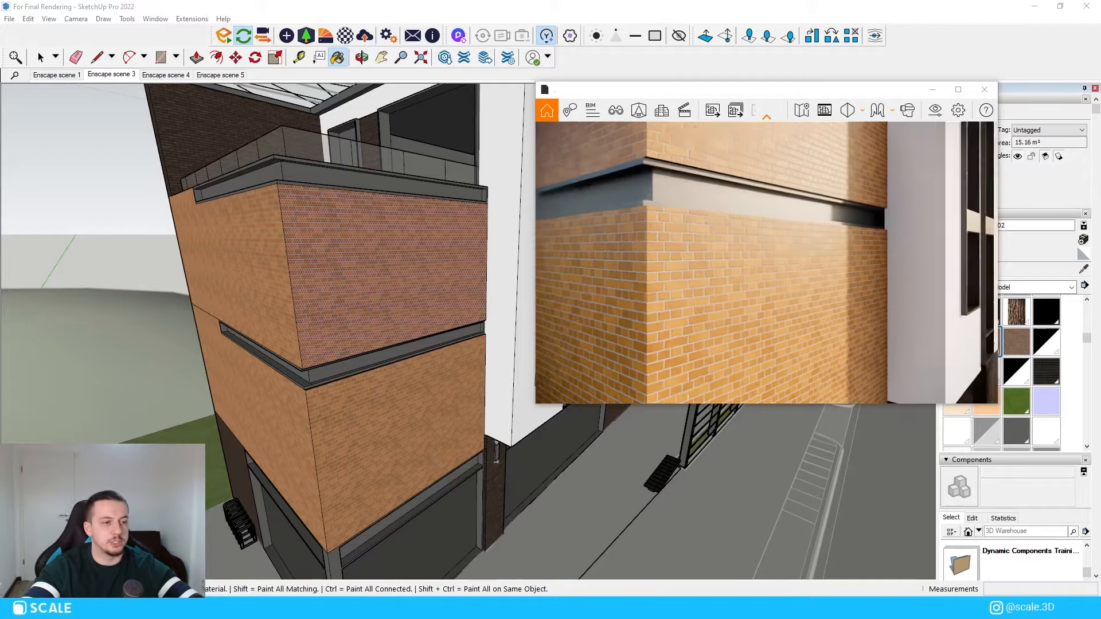
Enlarge the Enscape preview to full screen, examine the brick relief at close range and restore the floating window
{"action": "left_click", "coordinate": [956, 90]}
{"action": "key", "text": "w"}
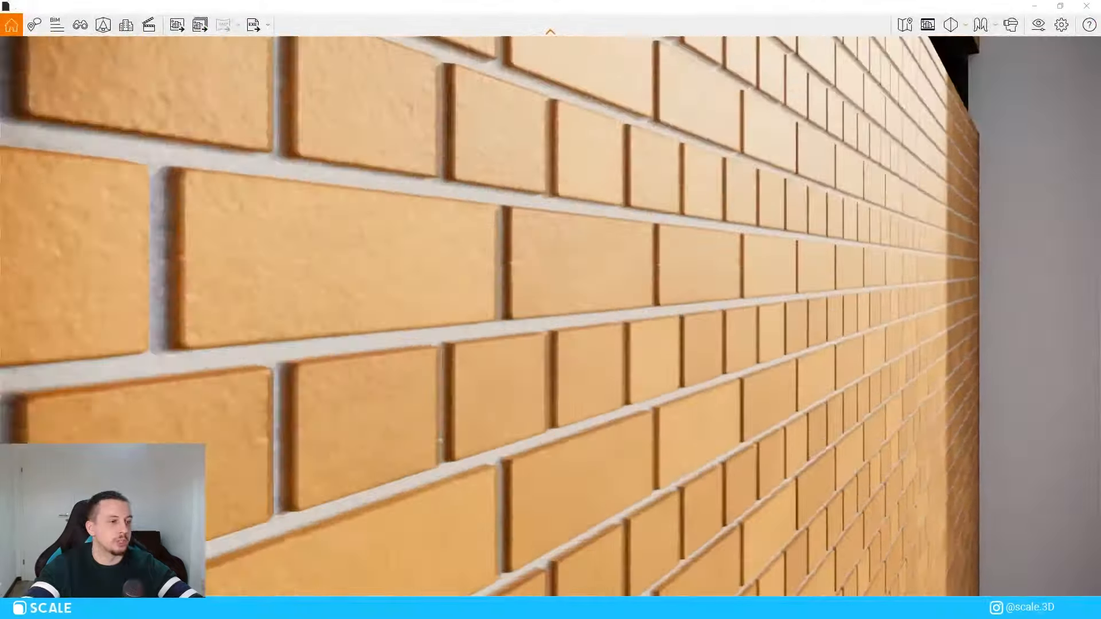
{"action": "key", "text": "s"}
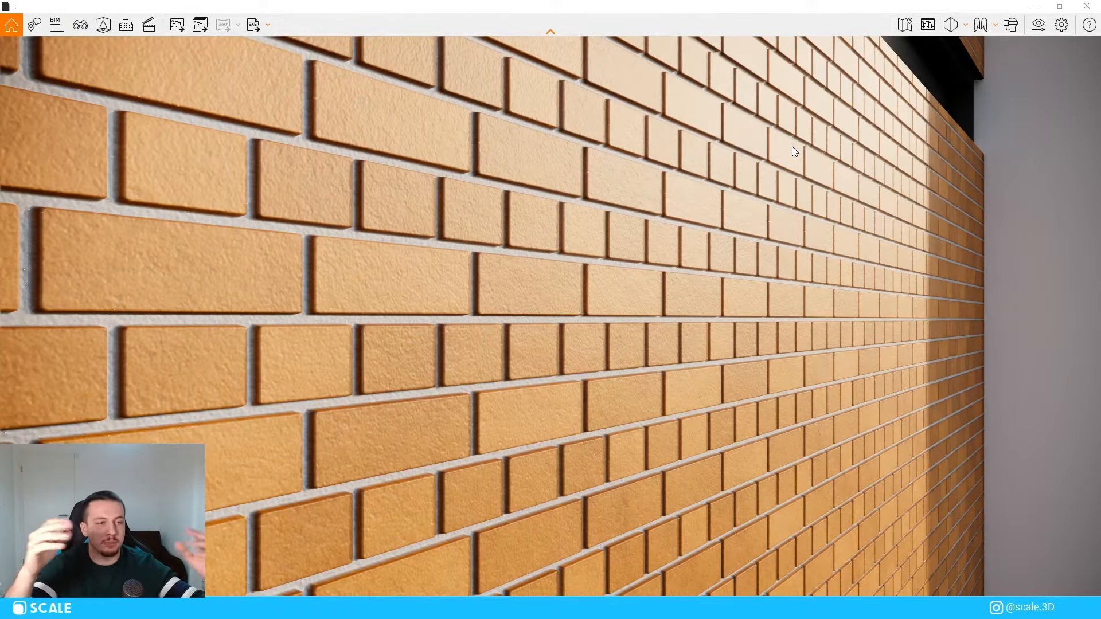
{"action": "left_click", "coordinate": [1061, 6]}
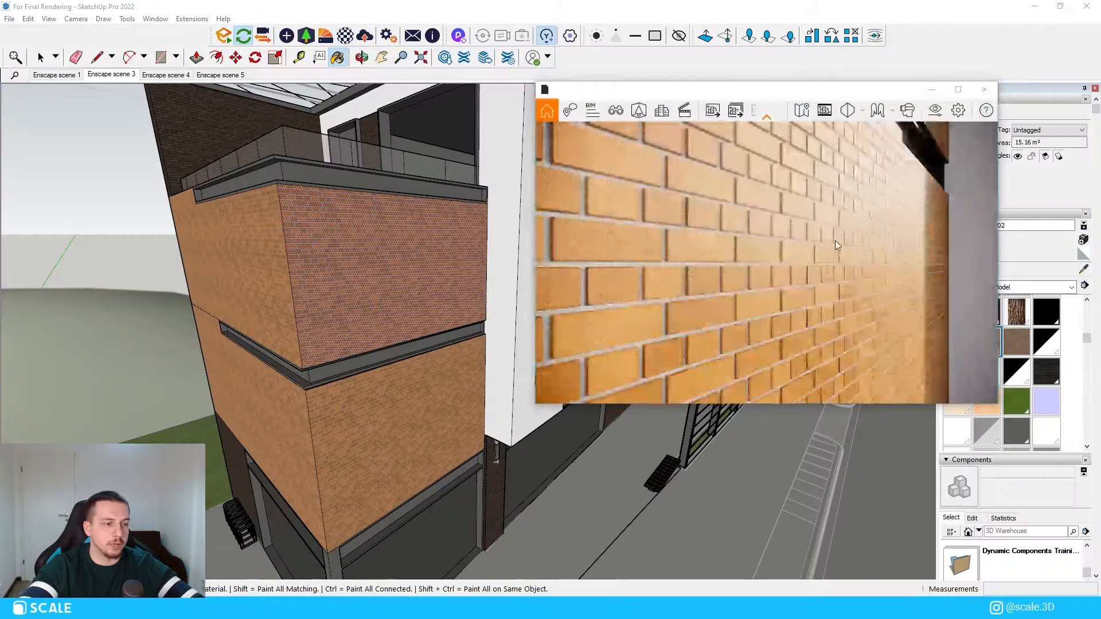
Undo the Brick 02 painting on the corner block's walls
{"action": "left_click", "coordinate": [41, 57]}
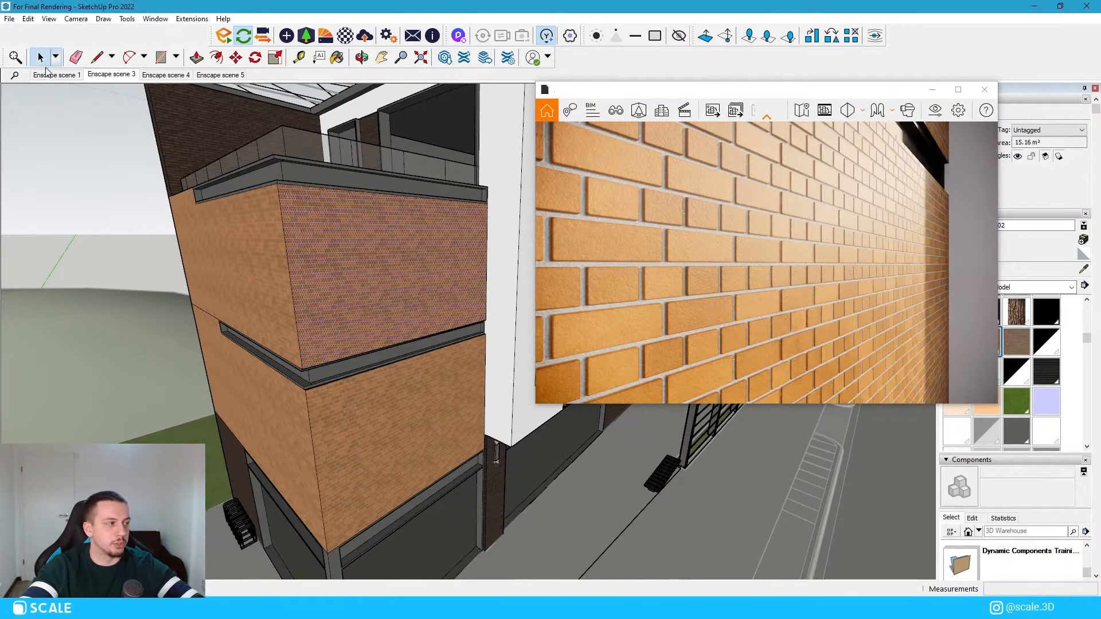
{"action": "left_click", "coordinate": [106, 190]}
{"action": "key", "text": "ctrl+z"}
{"action": "key", "text": "ctrl+z"}
{"action": "key", "text": "ctrl+z"}
{"action": "key", "text": "ctrl+z"}
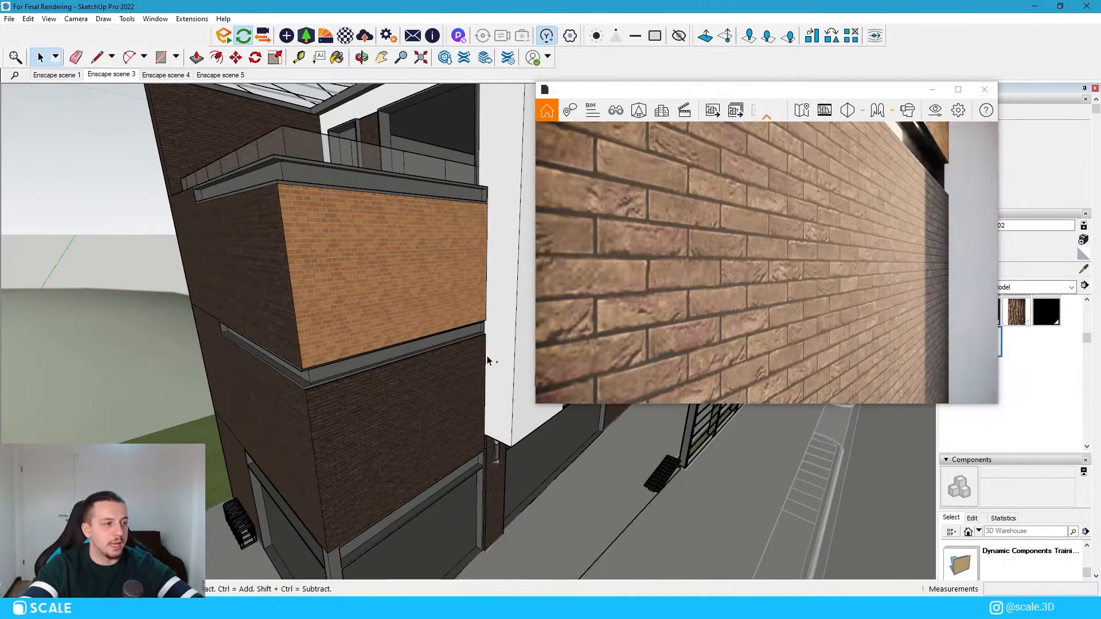
Import the Brick 04 material from the Enscape Material Library into the SketchUp model
{"action": "left_click", "coordinate": [704, 336]}
{"action": "scroll", "coordinate": [705, 337], "scroll_direction": "down", "scroll_amount": 3}
{"action": "scroll", "coordinate": [619, 276], "scroll_direction": "up", "scroll_amount": 2}
{"action": "scroll", "coordinate": [394, 280], "scroll_direction": "up", "scroll_amount": 7}
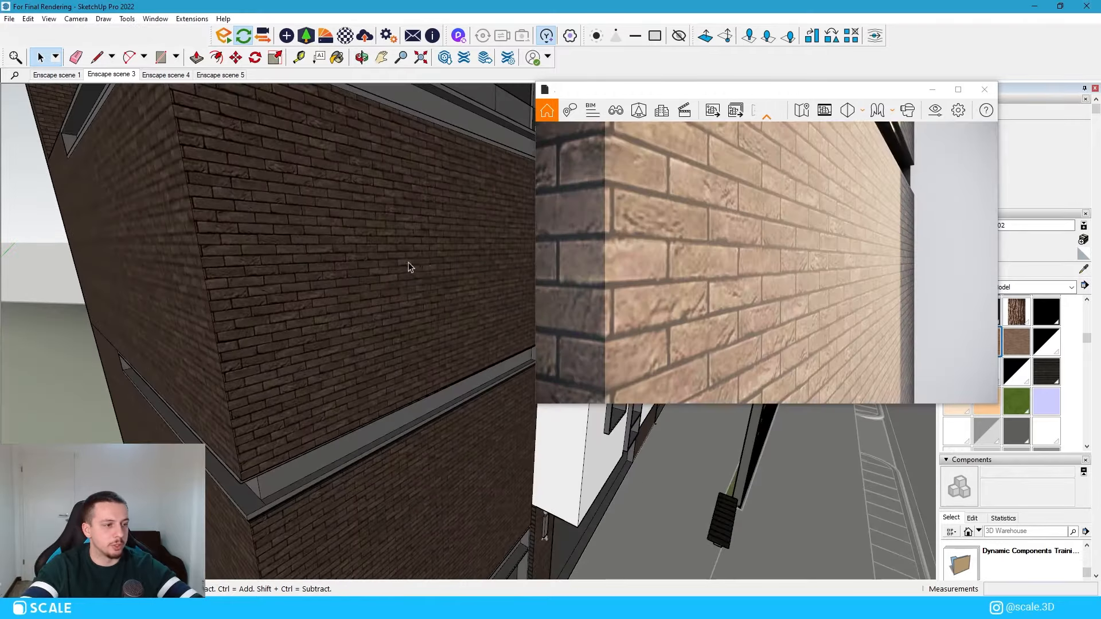
{"action": "middle_click_drag", "start_coordinate": [408, 263], "coordinate": [418, 263]}
{"action": "key", "text": "b"}
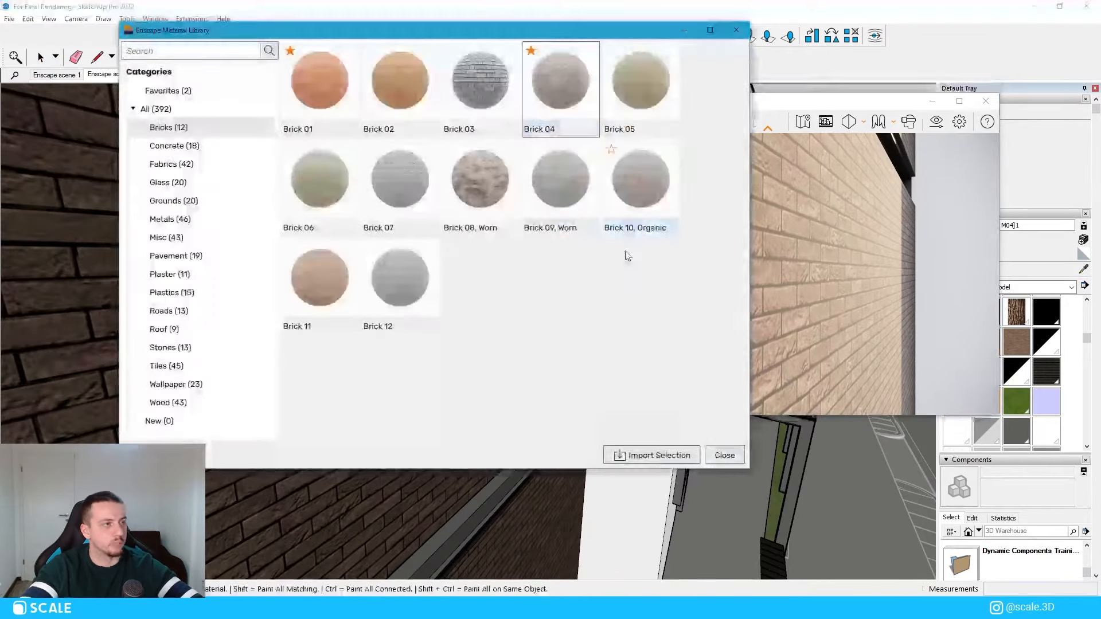
{"action": "left_click", "coordinate": [666, 456]}
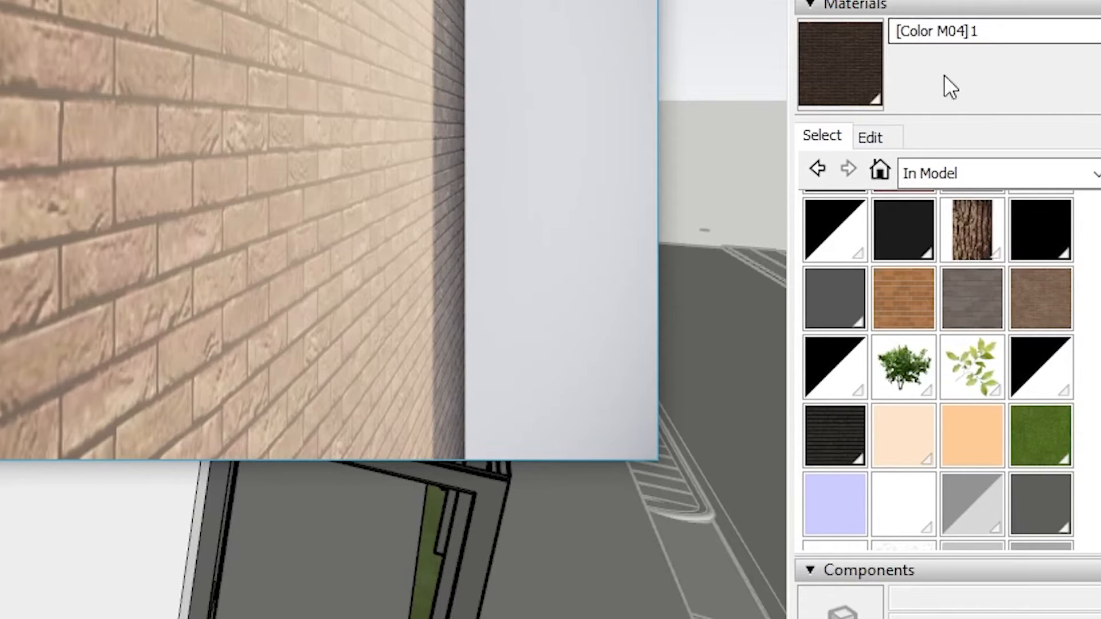
Paint the upper and lower walls of the building's corner block with Brick 04
{"action": "left_click", "coordinate": [980, 295]}
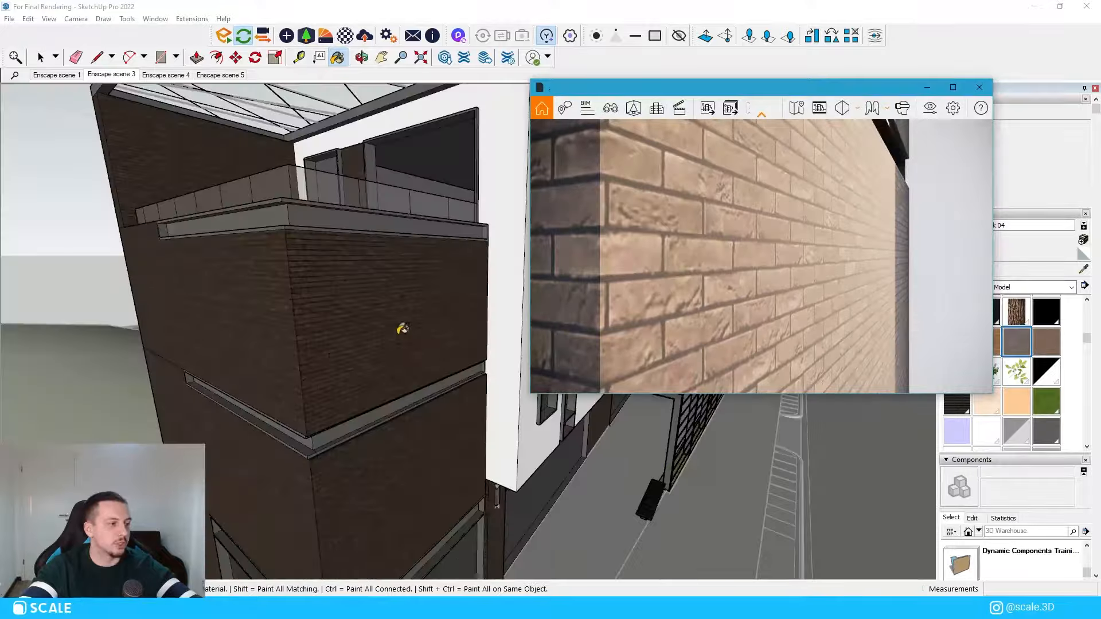
{"action": "left_click", "coordinate": [388, 332]}
{"action": "key", "text": "space"}
{"action": "key", "text": "b"}
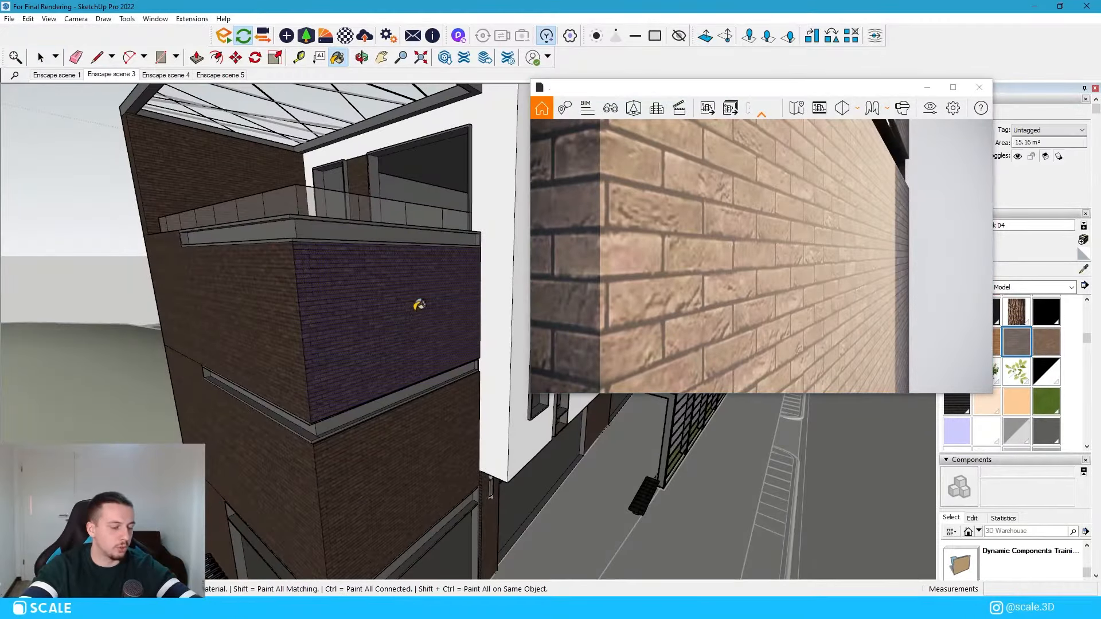
{"action": "left_click", "coordinate": [415, 309]}
{"action": "left_click", "coordinate": [391, 450]}
{"action": "left_click", "coordinate": [243, 465]}
Zoom out and orbit around the building to examine the Brick 04 walls from several sides
{"action": "scroll", "coordinate": [356, 321], "scroll_direction": "down", "scroll_amount": 3}
{"action": "mouse_move", "coordinate": [516, 436]}
{"action": "middle_mouse_down"}
{"action": "mouse_move", "coordinate": [456, 430]}
{"action": "mouse_move", "coordinate": [552, 408]}
{"action": "middle_mouse_up"}
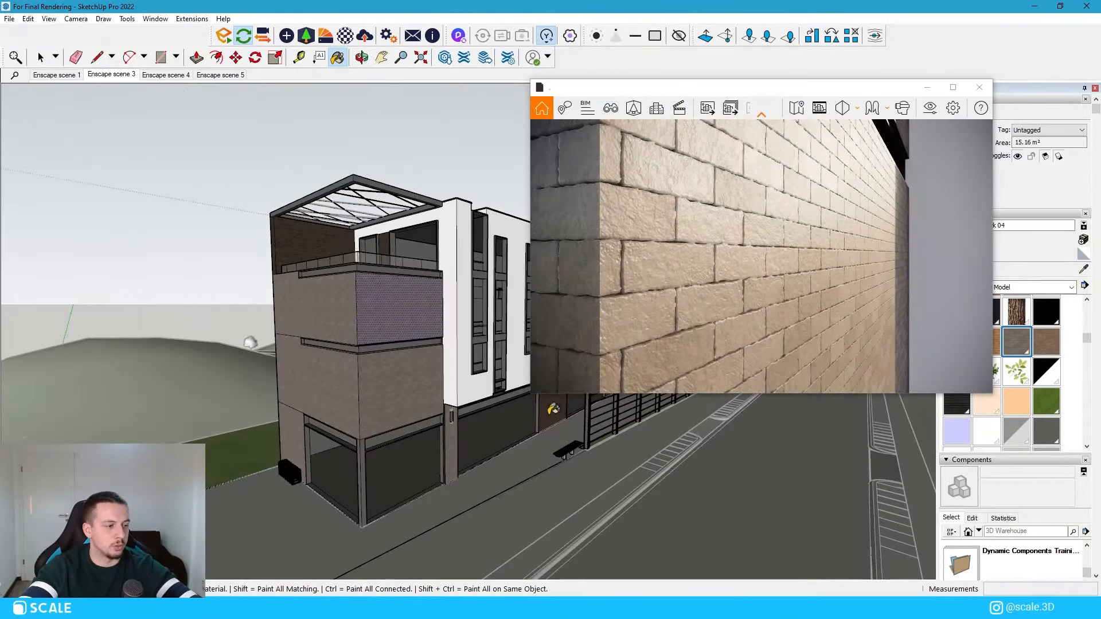
{"action": "scroll", "coordinate": [216, 401], "scroll_direction": "down", "scroll_amount": 5}
{"action": "scroll", "coordinate": [344, 344], "scroll_direction": "up", "scroll_amount": 6}
{"action": "scroll", "coordinate": [415, 333], "scroll_direction": "down", "scroll_amount": 6}
{"action": "middle_click_drag", "start_coordinate": [415, 333], "coordinate": [138, 335]}
{"action": "scroll", "coordinate": [297, 358], "scroll_direction": "up", "scroll_amount": 5}
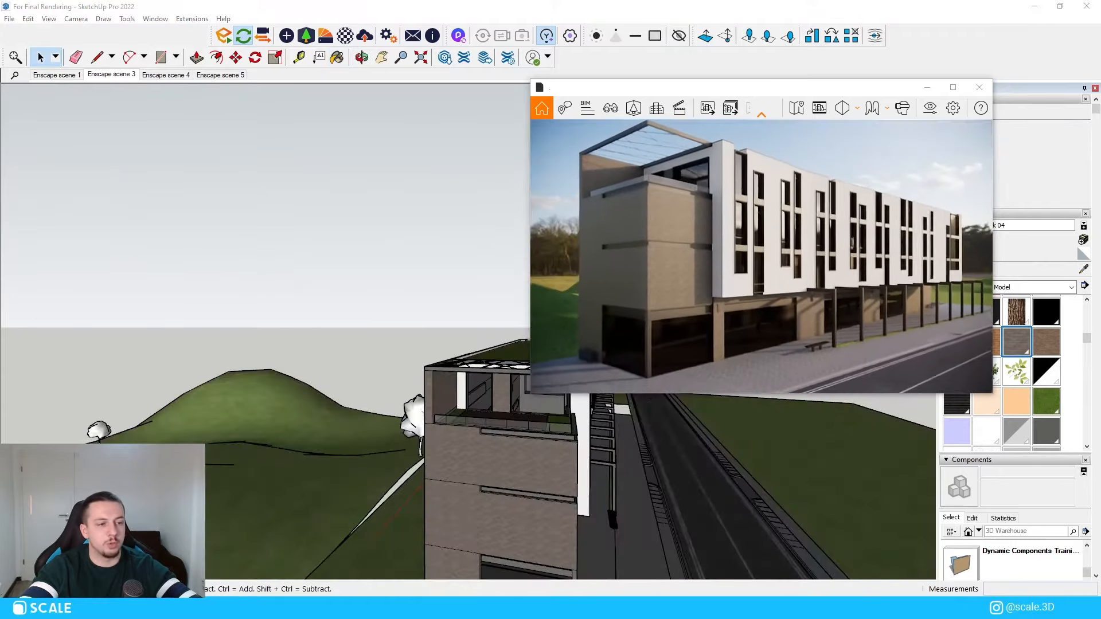
Examine the Brick 04 texture and mortar joints on the corner block's wall up close in the Enscape view
{"action": "scroll", "coordinate": [761, 256], "scroll_direction": "up", "scroll_amount": 6}
{"action": "scroll", "coordinate": [783, 266], "scroll_direction": "up", "scroll_amount": 3}
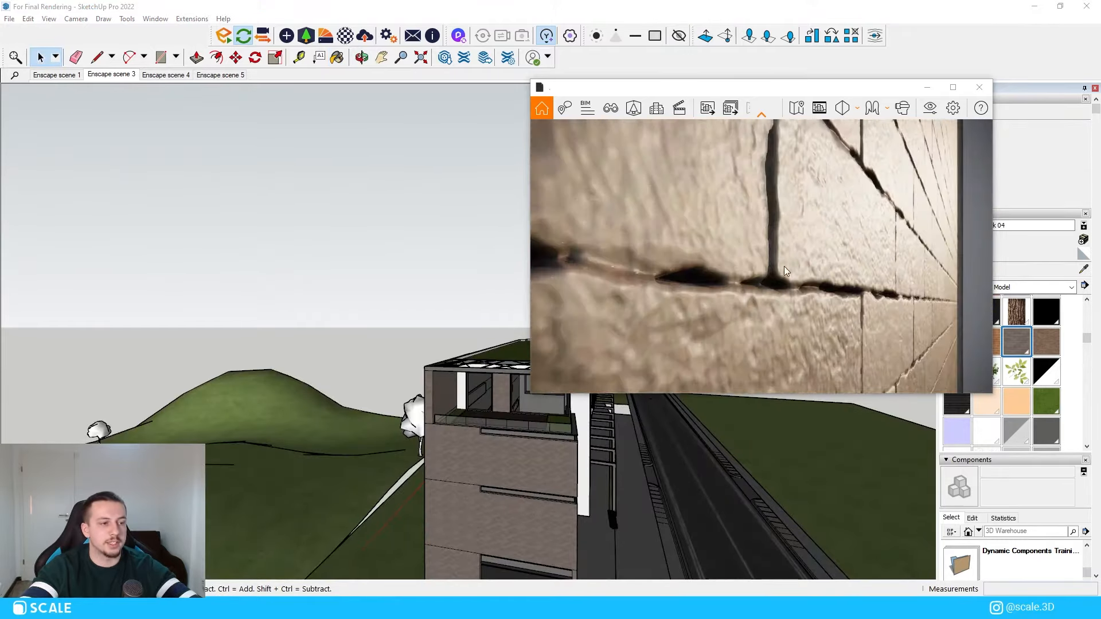
{"action": "scroll", "coordinate": [783, 266], "scroll_direction": "down", "scroll_amount": 2}
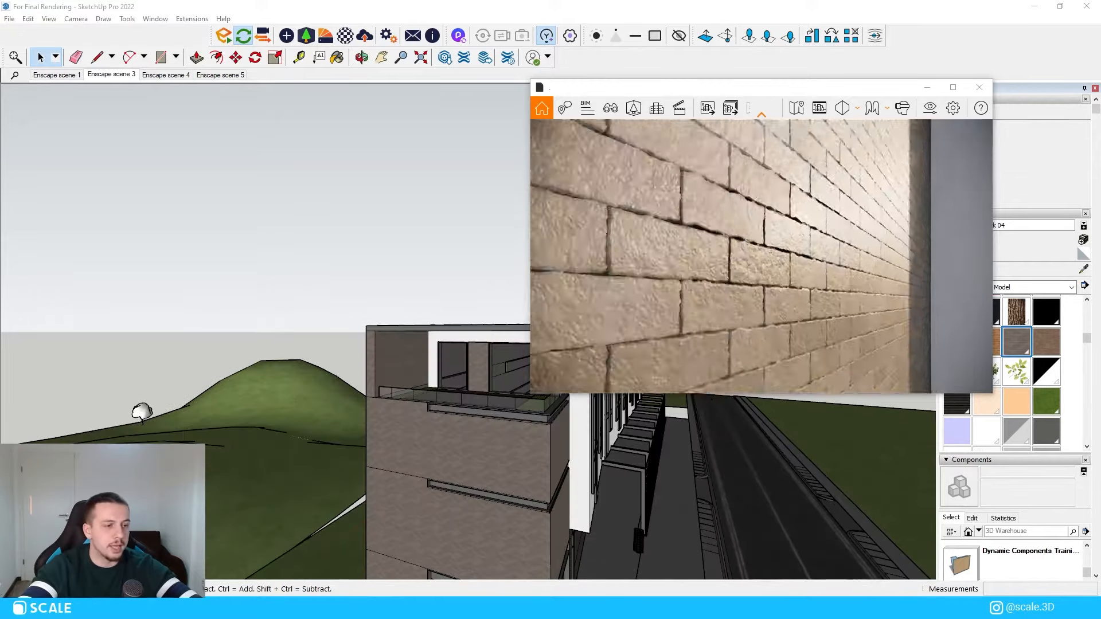
{"action": "scroll", "coordinate": [855, 281], "scroll_direction": "down", "scroll_amount": 5}
{"action": "scroll", "coordinate": [630, 295], "scroll_direction": "up", "scroll_amount": 5}
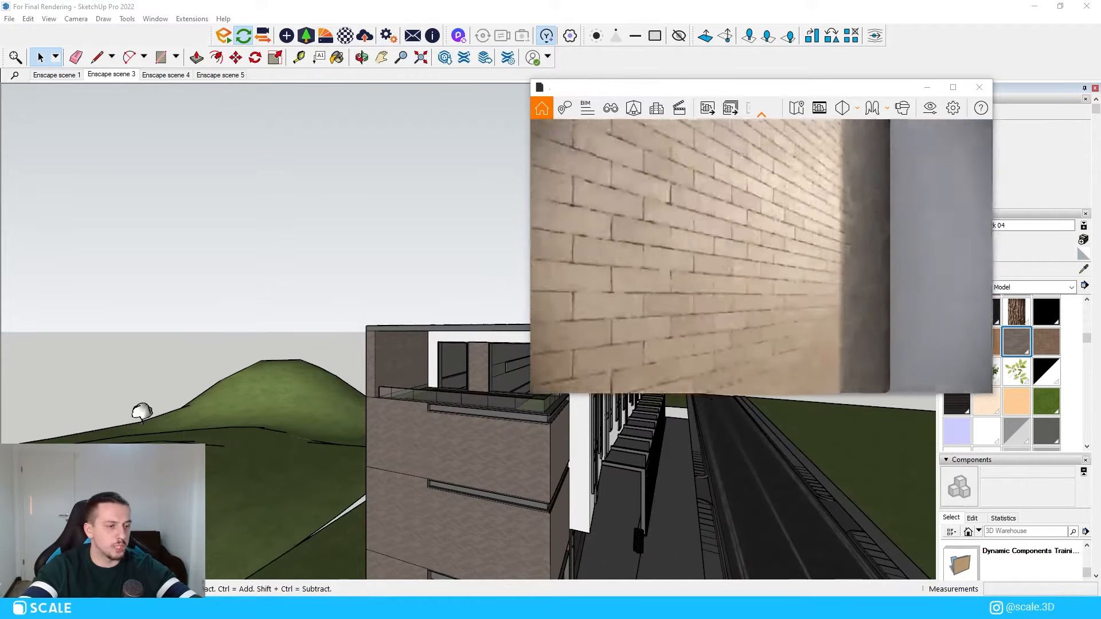
{"action": "scroll", "coordinate": [625, 448], "scroll_direction": "up", "scroll_amount": 5}
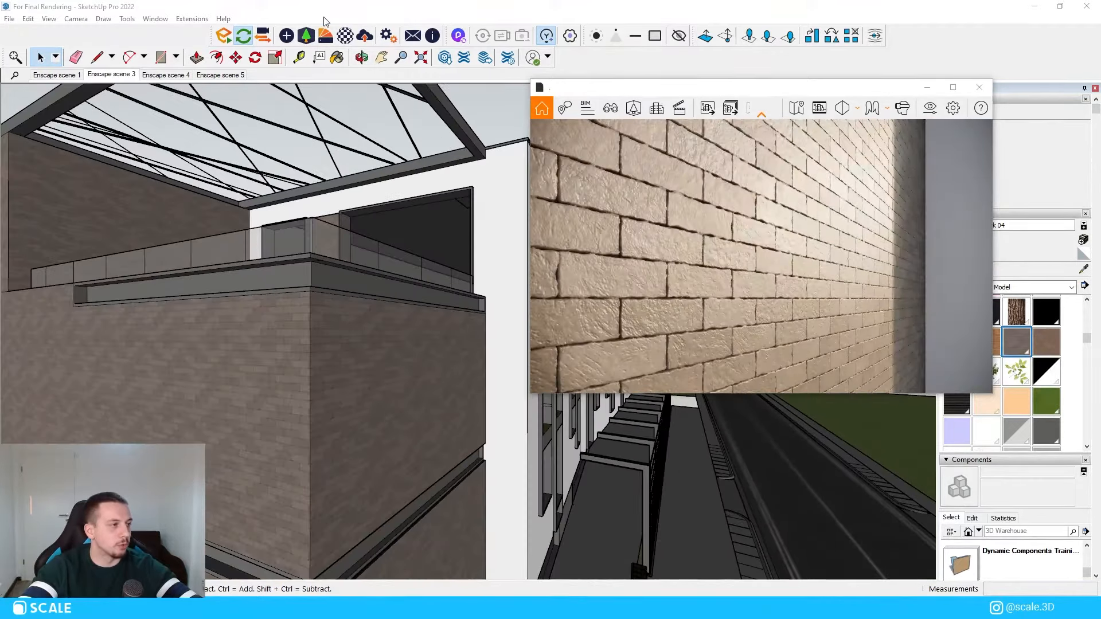
Open the wall's Brick 04 material in the Enscape Material Editor and view the available material types, keeping Generic
{"action": "left_click", "coordinate": [345, 36]}
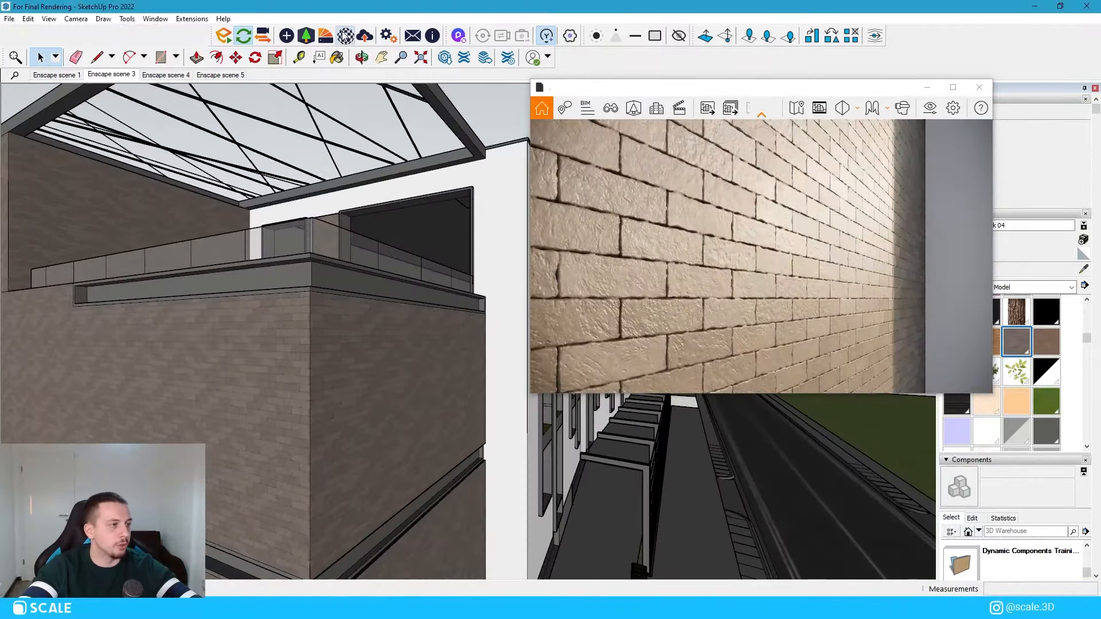
{"action": "left_click_drag", "start_coordinate": [269, 83], "coordinate": [238, 79]}
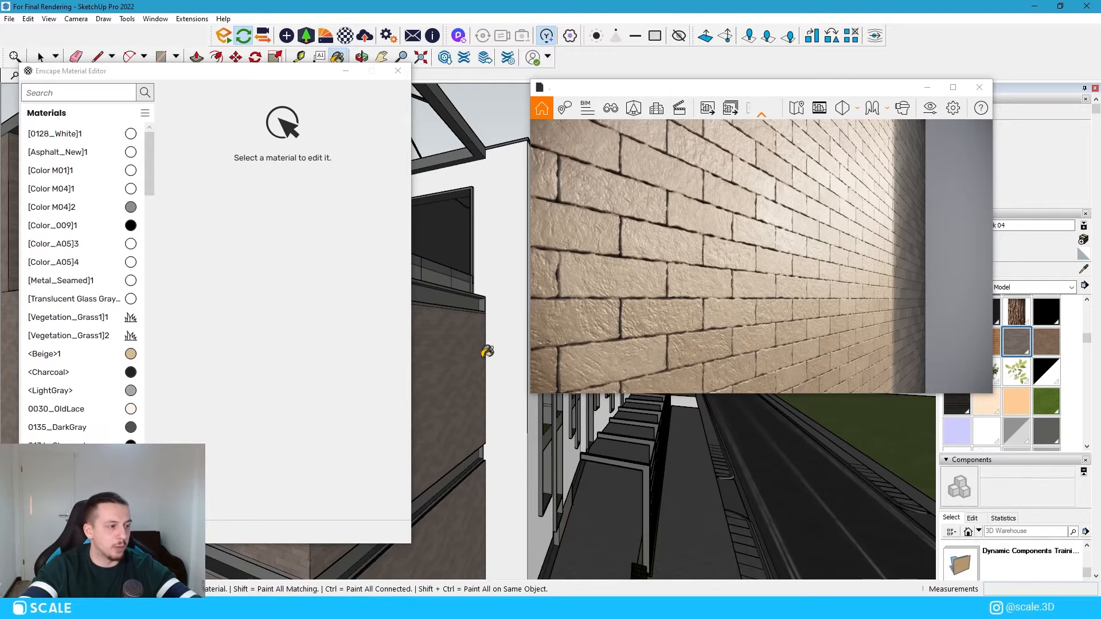
{"action": "left_click", "coordinate": [612, 463], "text": "alt"}
{"action": "scroll", "coordinate": [437, 383], "scroll_direction": "up", "scroll_amount": 2}
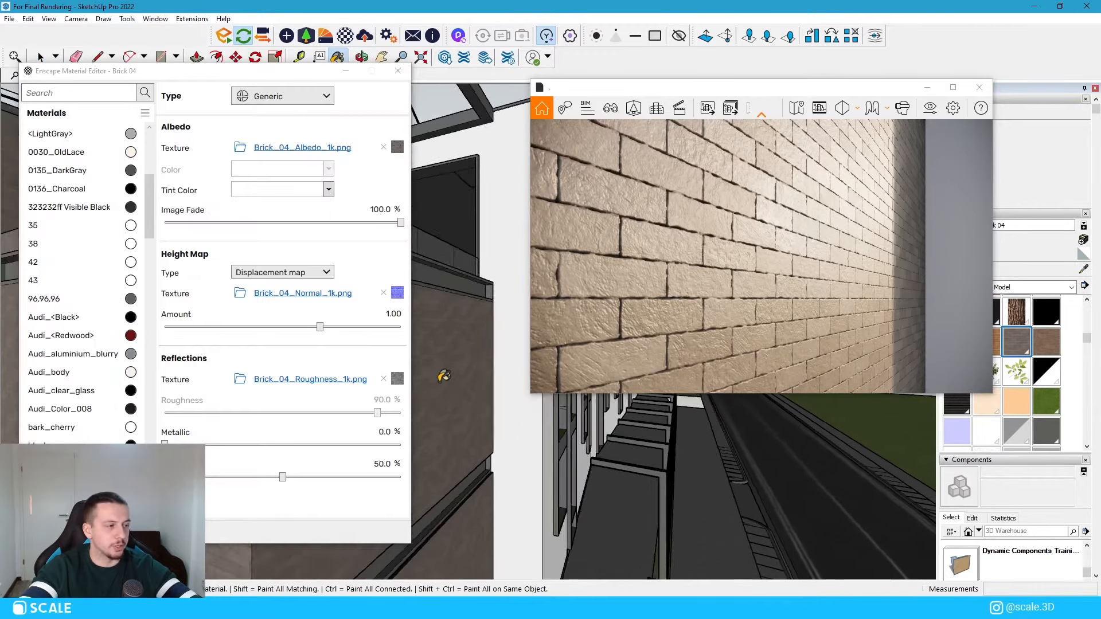
{"action": "left_click_drag", "start_coordinate": [207, 77], "coordinate": [220, 73]}
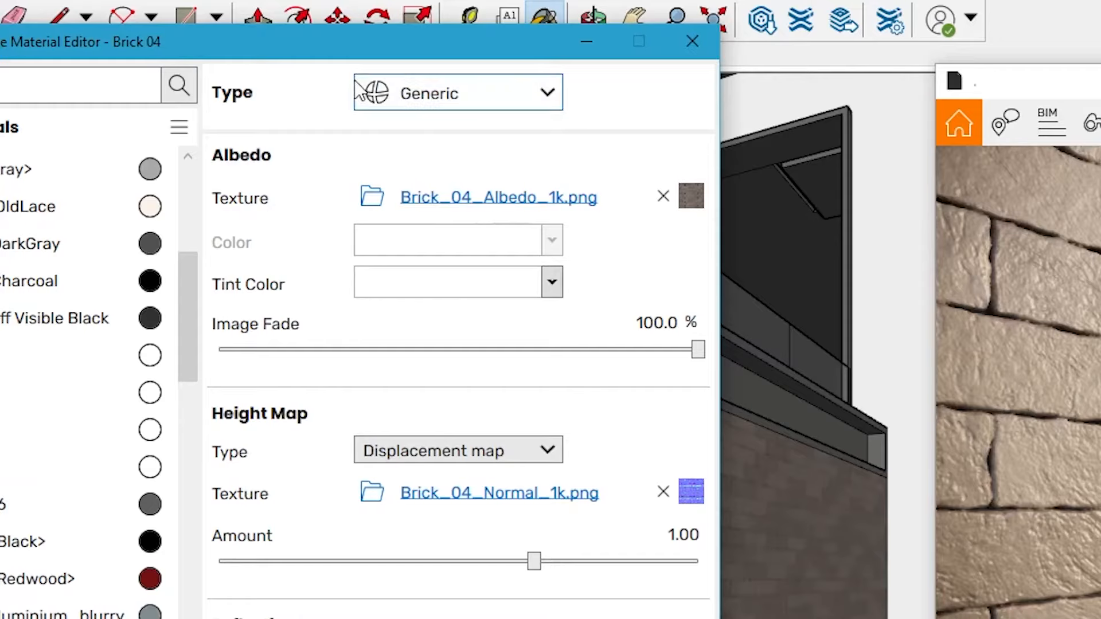
{"action": "left_click", "coordinate": [548, 101]}
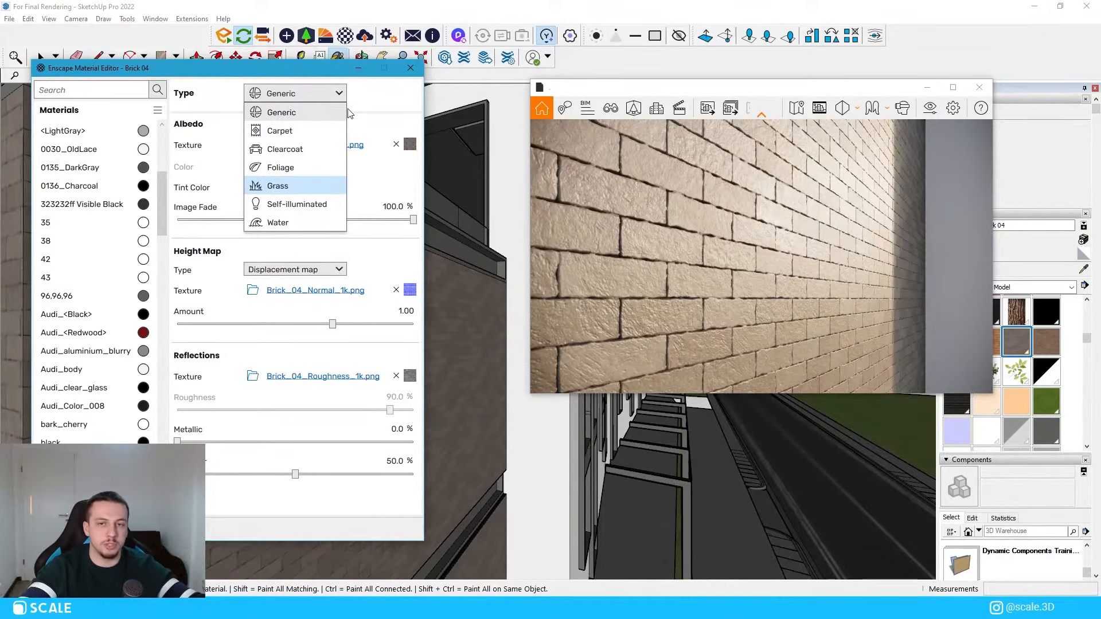
{"action": "left_click", "coordinate": [378, 97]}
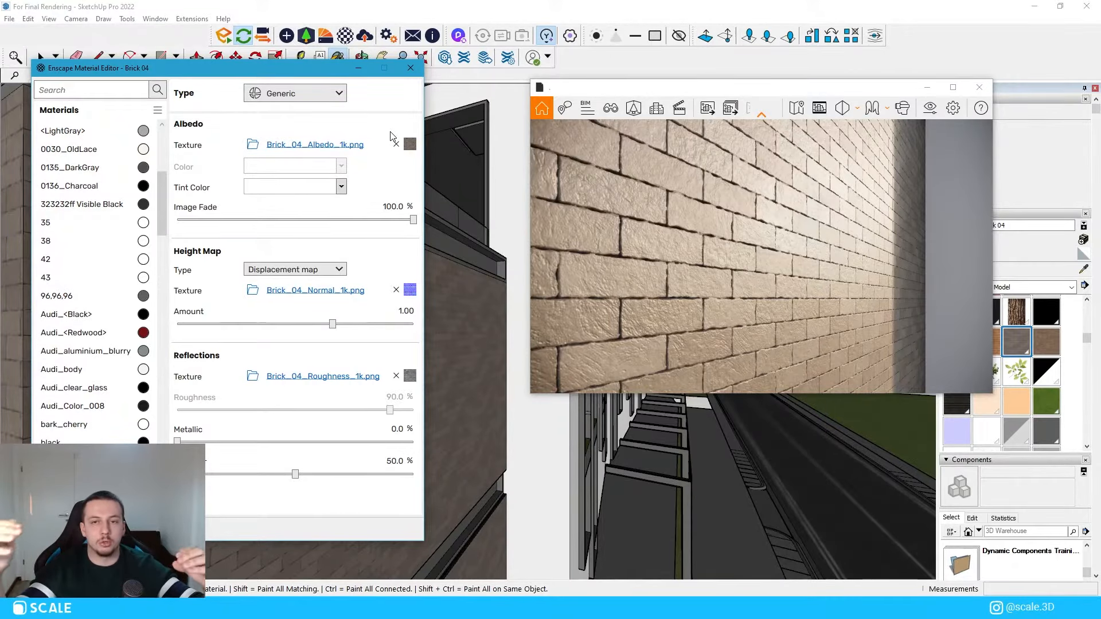
Try the Brick 04 albedo texture at 0% and 66% brightness, and restore it to 100%
{"action": "left_click", "coordinate": [410, 146]}
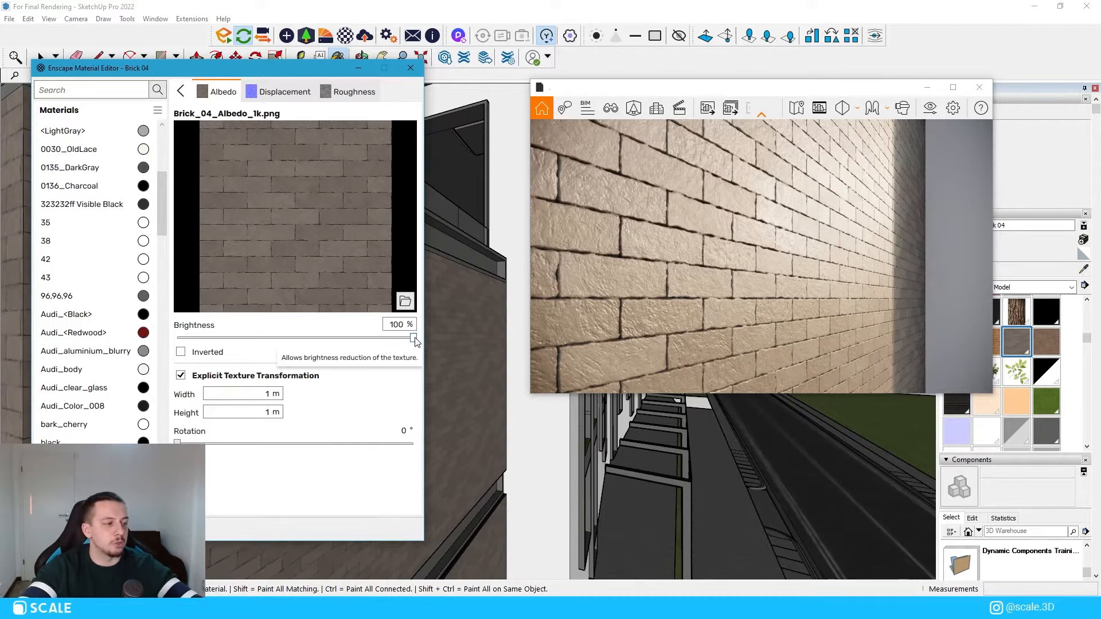
{"action": "left_click_drag", "start_coordinate": [413, 338], "coordinate": [177, 339]}
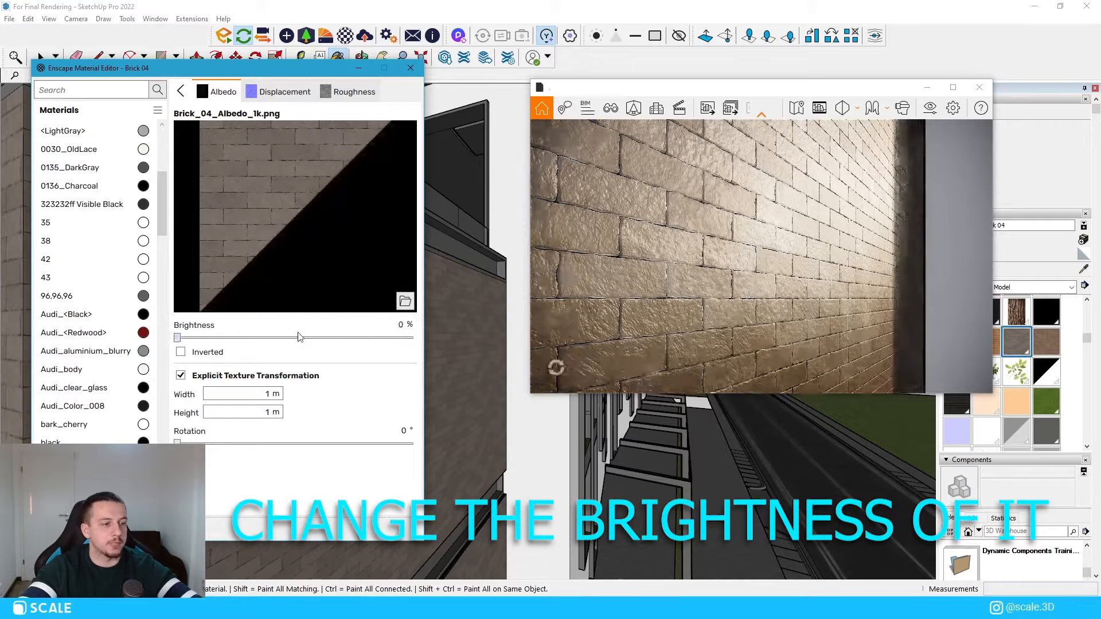
{"action": "left_click_drag", "start_coordinate": [298, 337], "coordinate": [333, 338]}
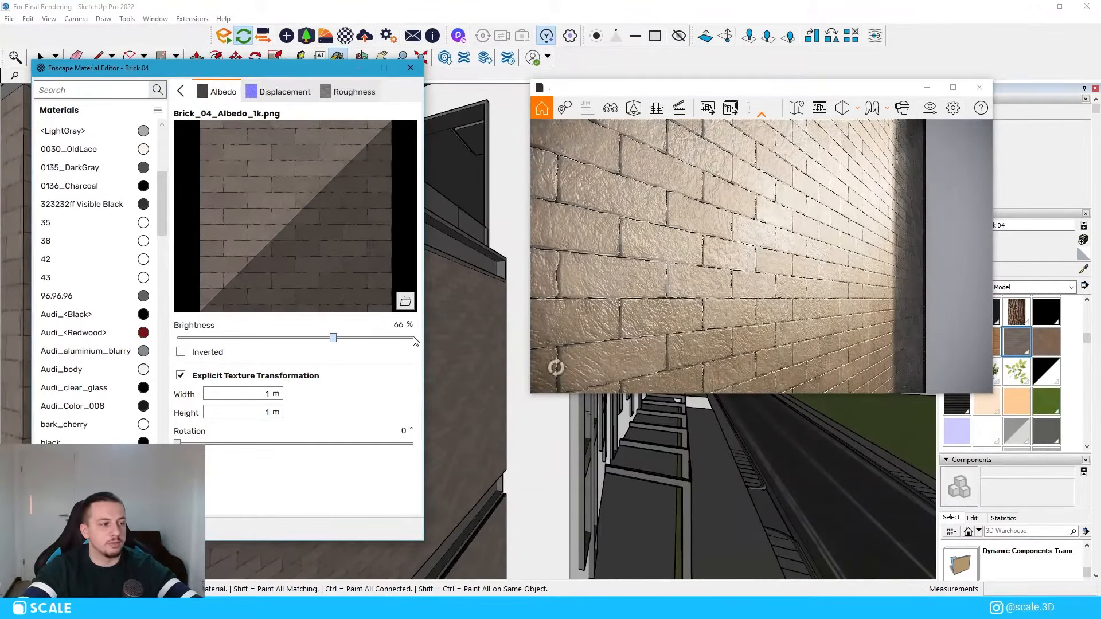
{"action": "left_click_drag", "start_coordinate": [416, 341], "coordinate": [414, 340]}
{"action": "left_click", "coordinate": [183, 92]}
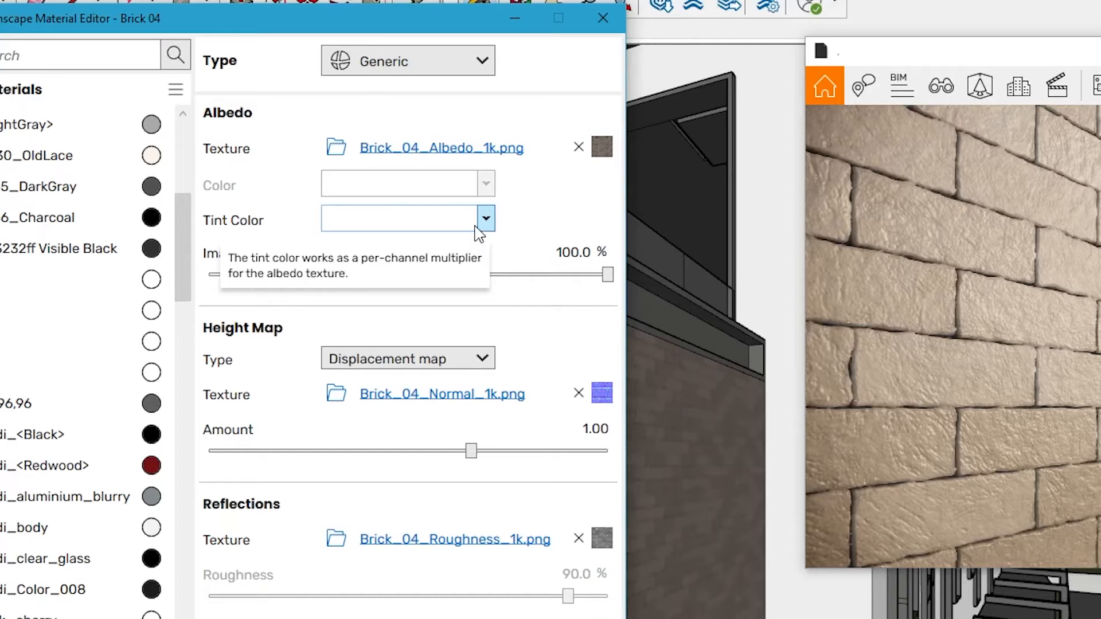
Set the Brick 04 tint color to a custom dark yellowish brown
{"action": "left_click", "coordinate": [341, 186]}
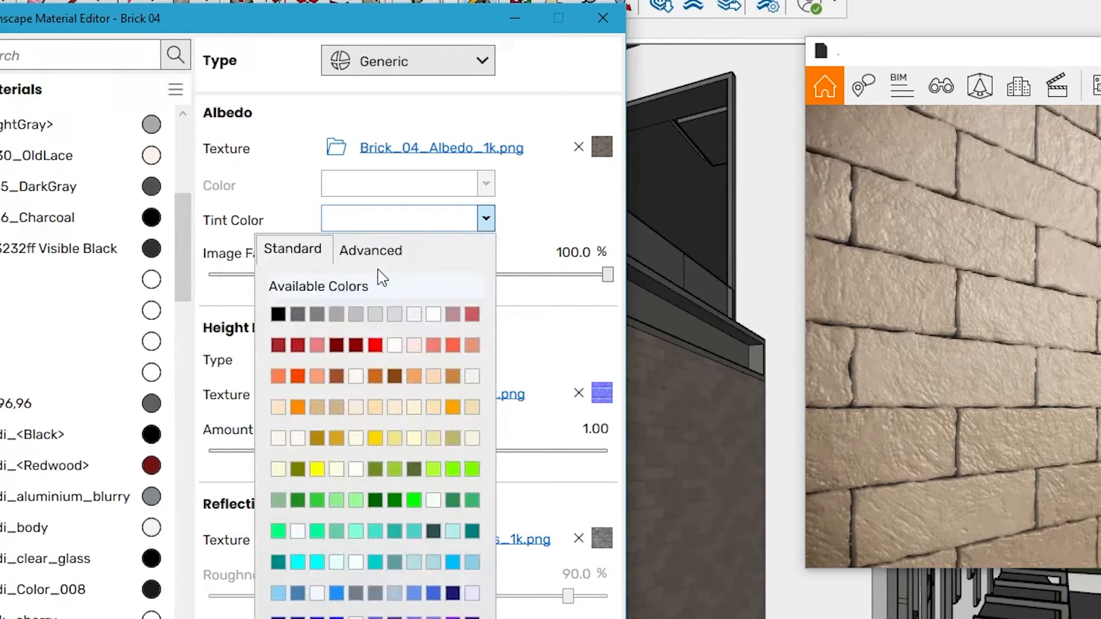
{"action": "left_click", "coordinate": [371, 251]}
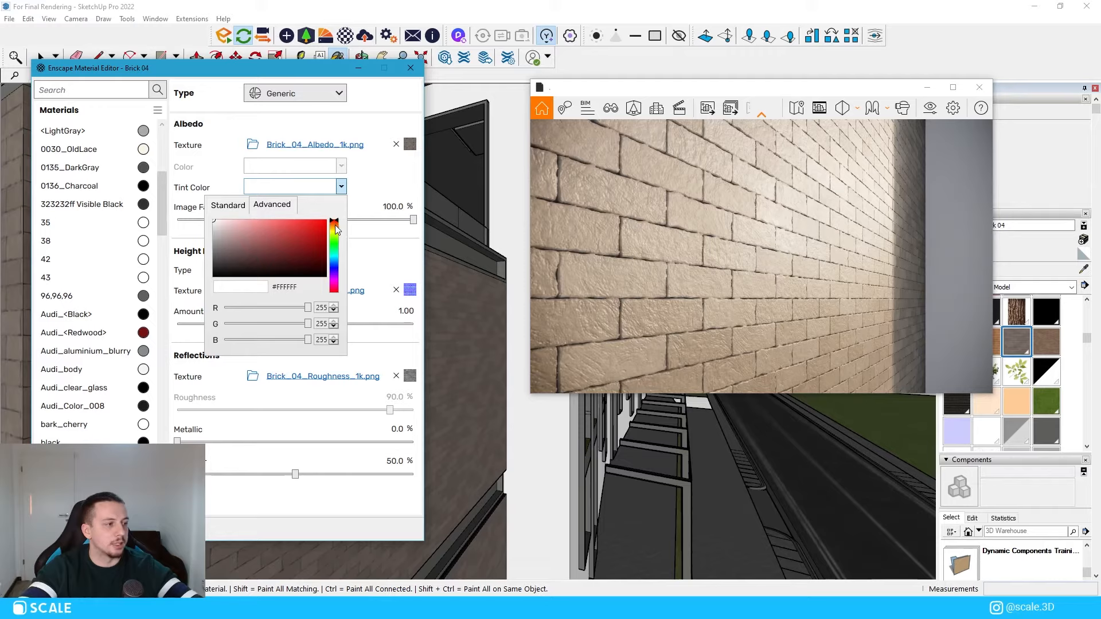
{"action": "left_click_drag", "start_coordinate": [475, 282], "coordinate": [477, 293]}
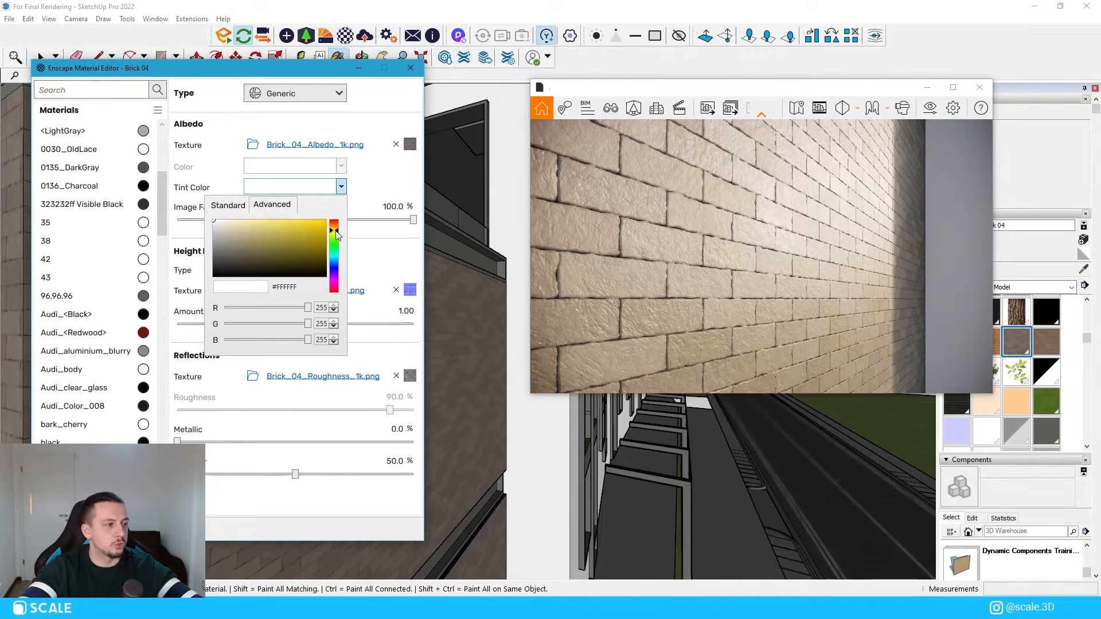
{"action": "left_click", "coordinate": [312, 262]}
{"action": "left_click_drag", "start_coordinate": [311, 253], "coordinate": [282, 262]}
Examine the tinted brick walls in the Enscape view from the whole building and up close
{"action": "left_click", "coordinate": [743, 274]}
{"action": "key", "text": "s"}
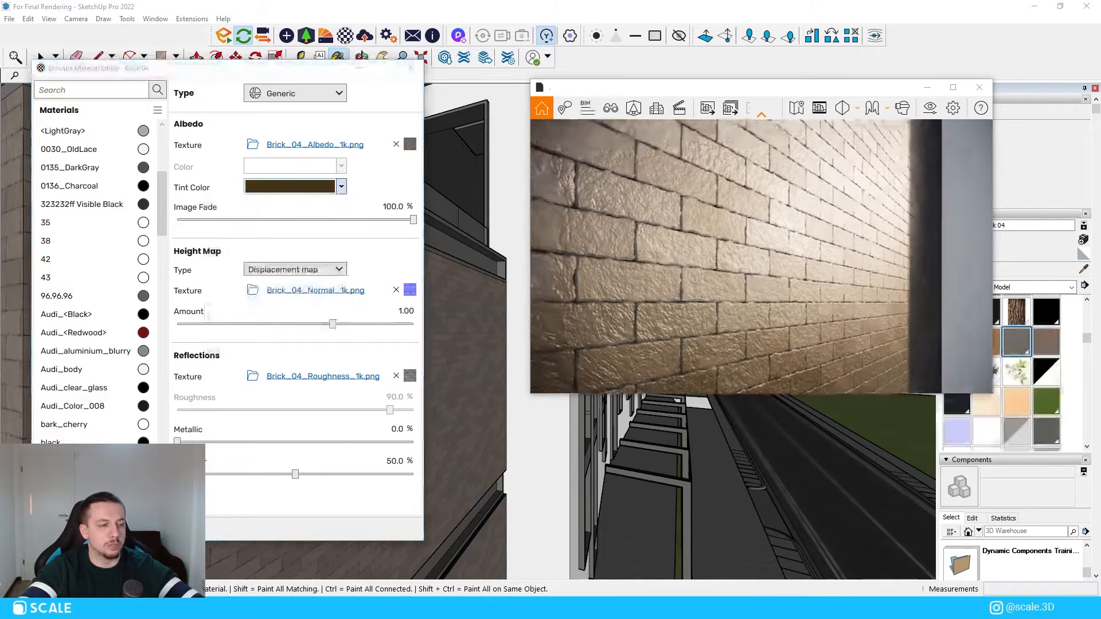
{"action": "key", "text": "w"}
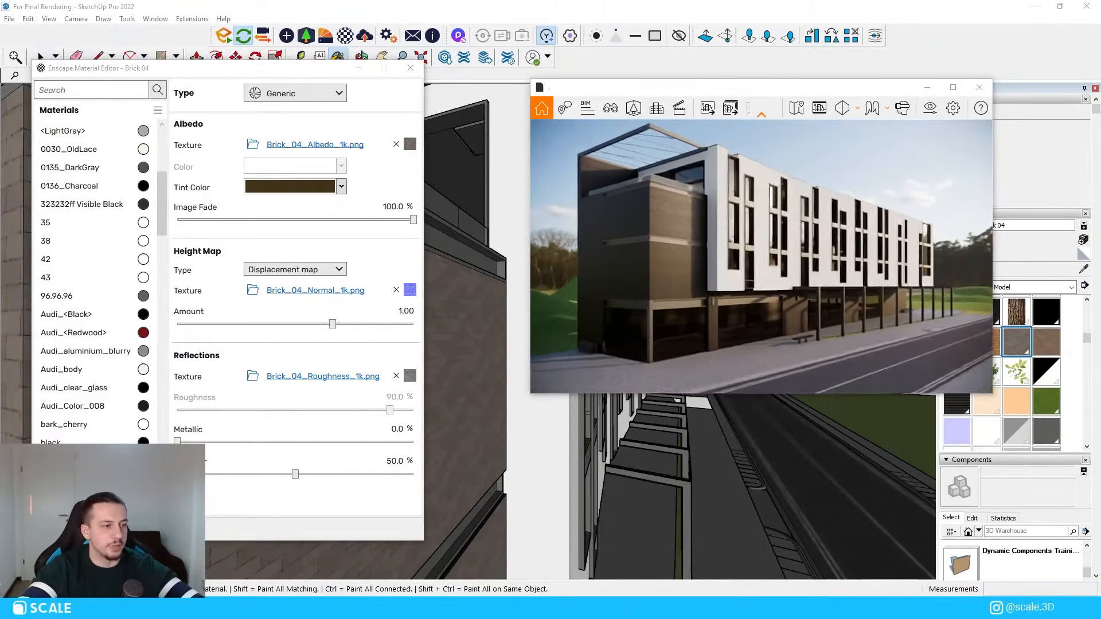
{"action": "key", "text": "s"}
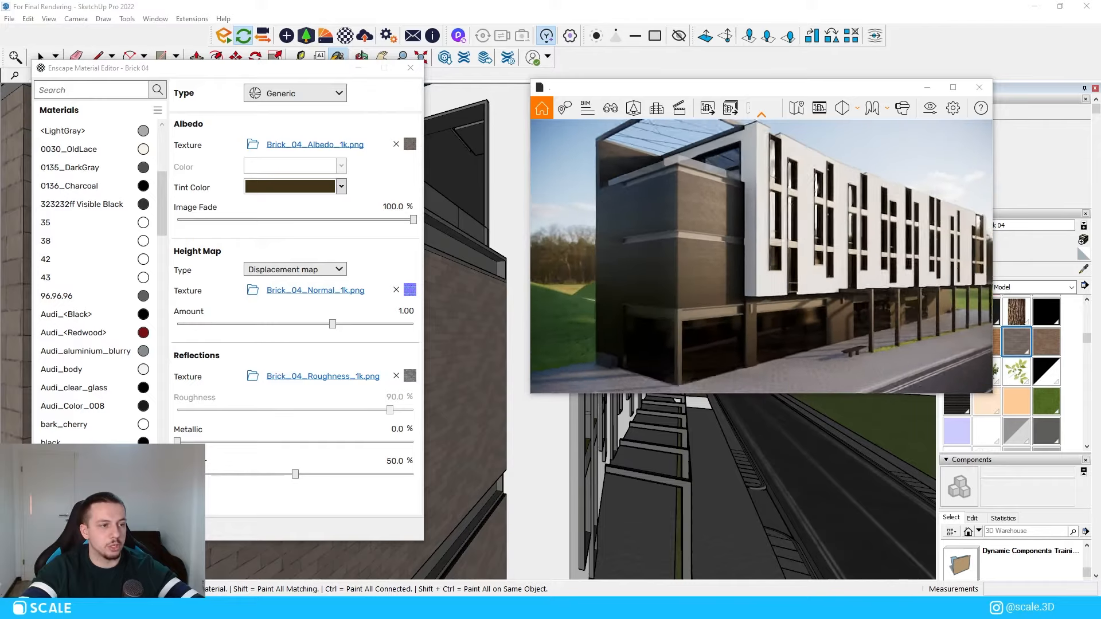
{"action": "key", "text": "w"}
{"action": "key", "text": "w"}
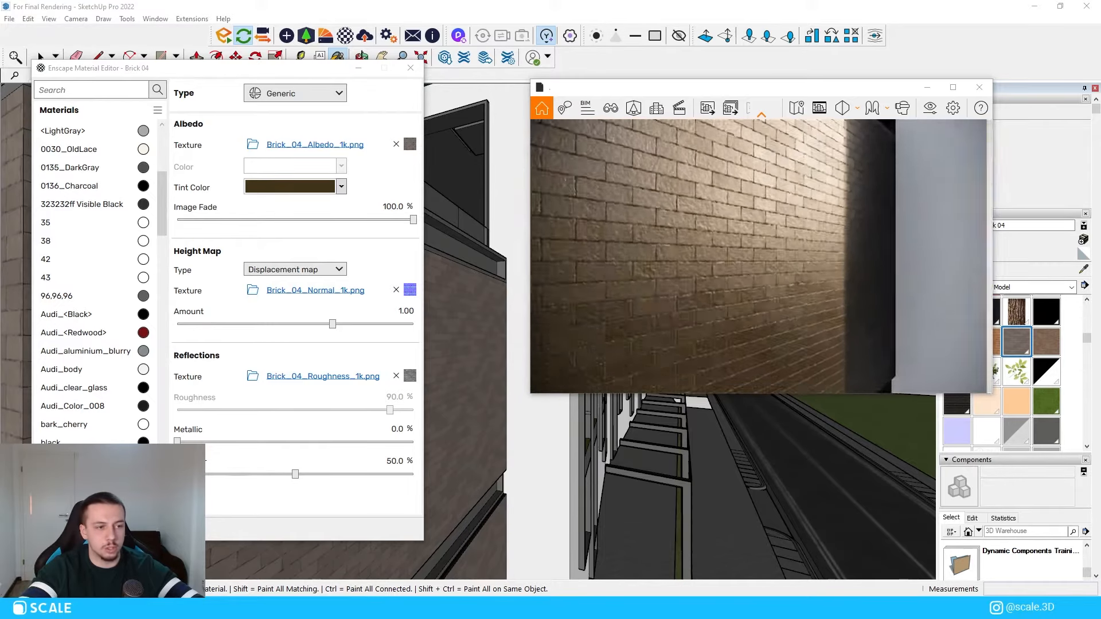
{"action": "key", "text": "w"}
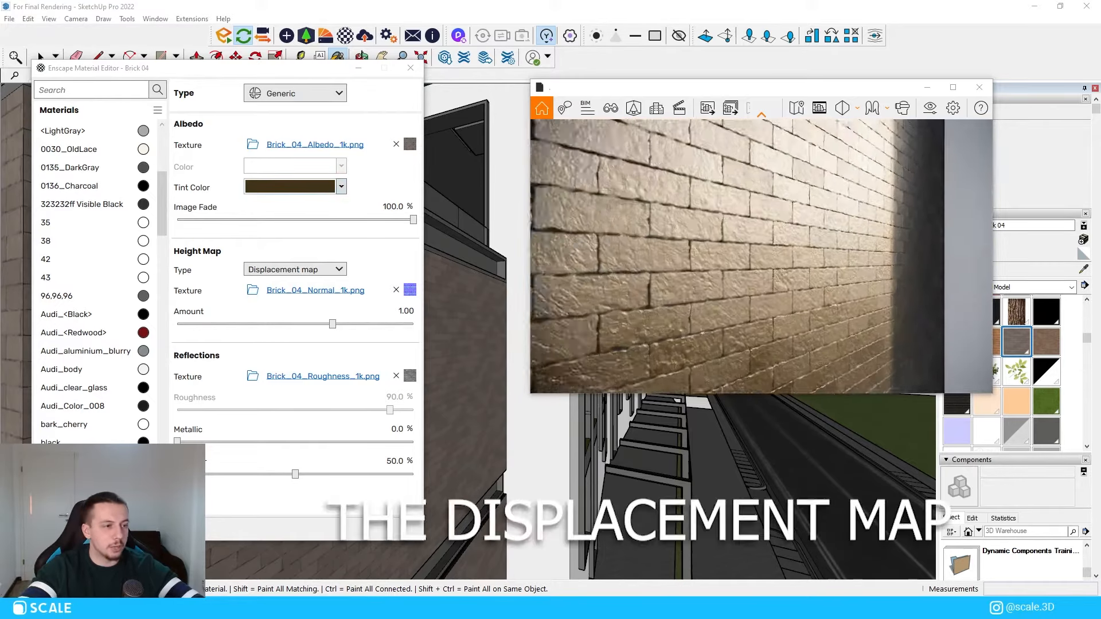
{"action": "key", "text": "s"}
{"action": "key", "text": "w"}
{"action": "key", "text": "s"}
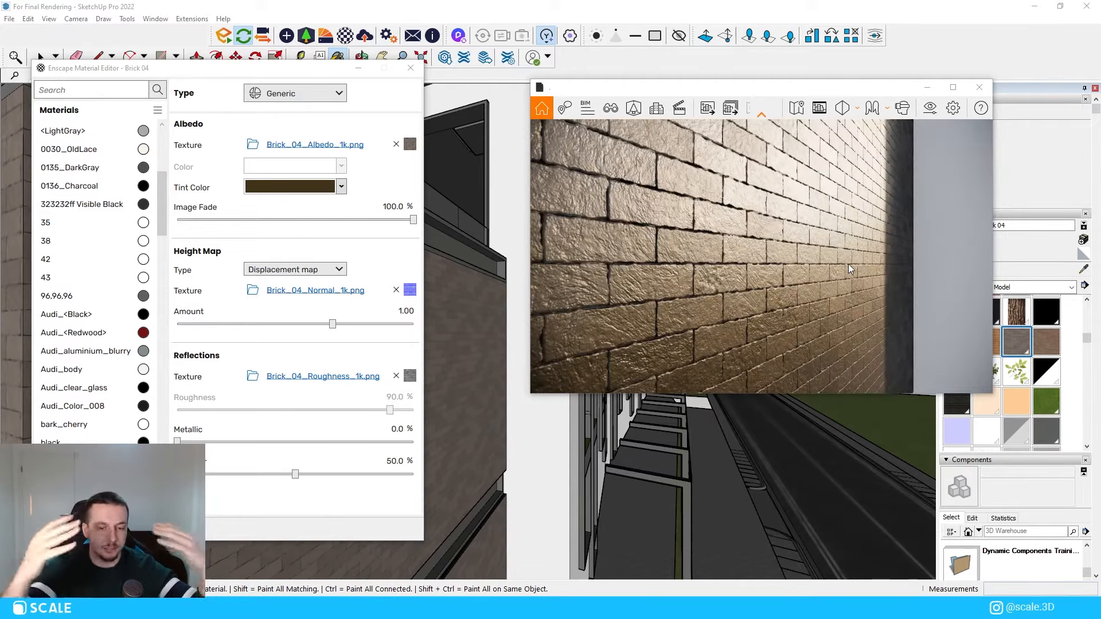
Set the Brick 04 displacement map amount to 0, inspect the wall up close, and restore the amount to 1
{"action": "left_click_drag", "start_coordinate": [332, 324], "coordinate": [336, 324]}
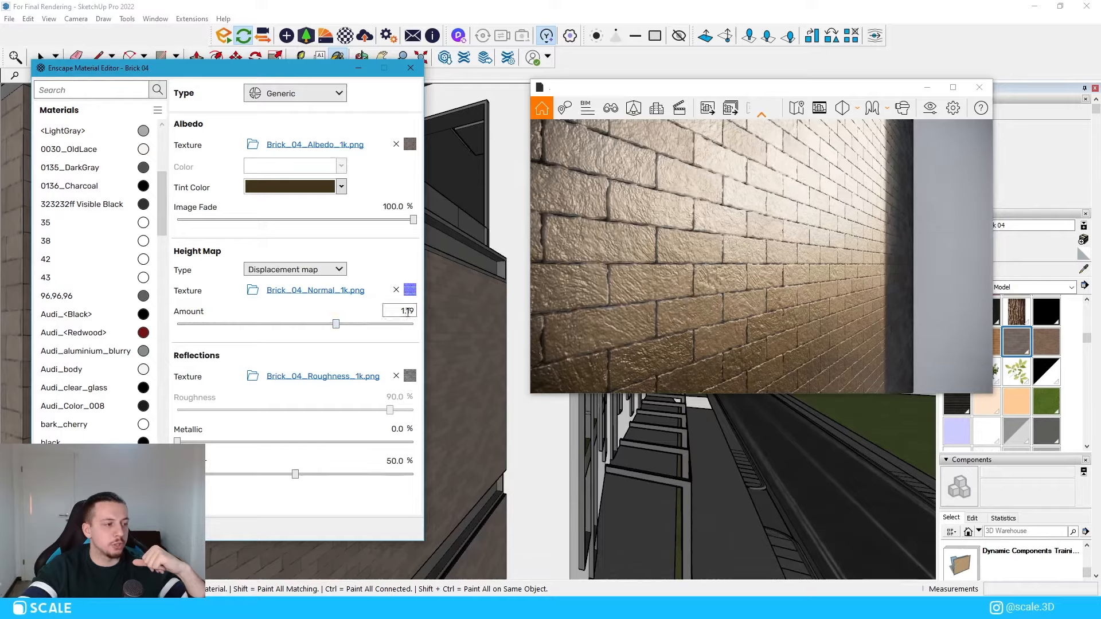
{"action": "type", "text": "0"}
{"action": "key", "text": "Return"}
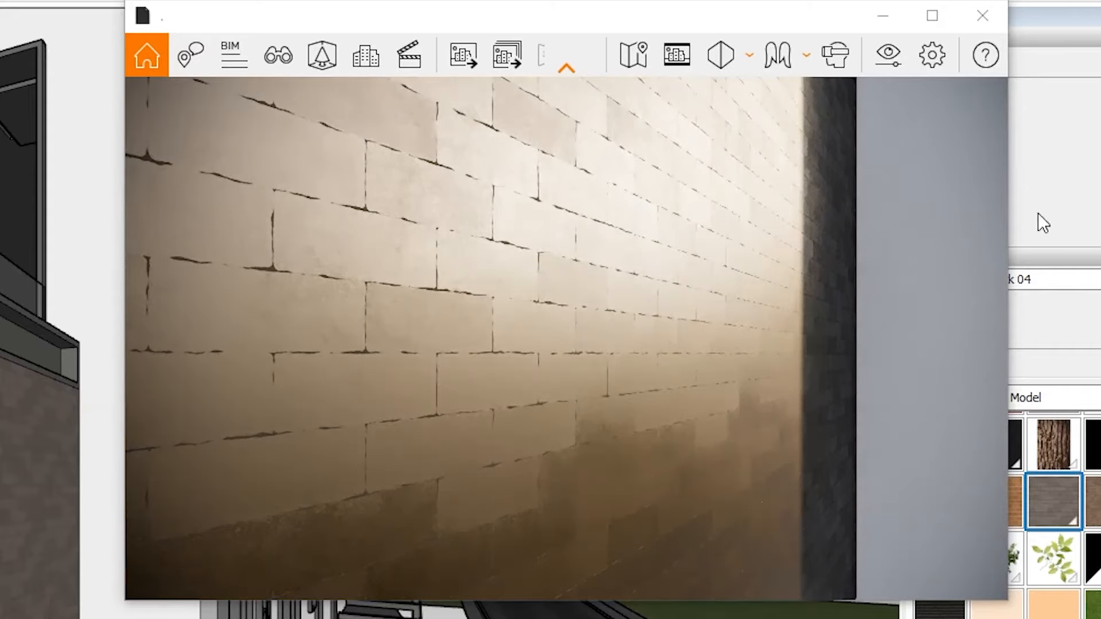
{"action": "mouse_move", "coordinate": [843, 256]}
{"action": "right_mouse_down"}
{"action": "mouse_move", "coordinate": [631, 257]}
{"action": "mouse_move", "coordinate": [832, 256]}
{"action": "right_mouse_up"}
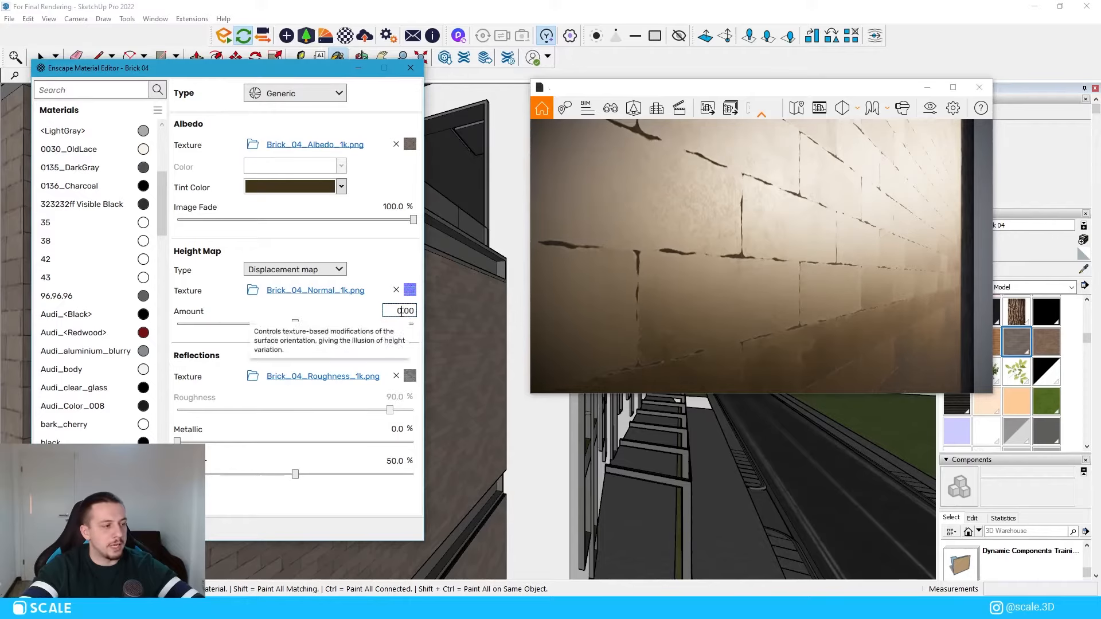
{"action": "left_click", "coordinate": [404, 311]}
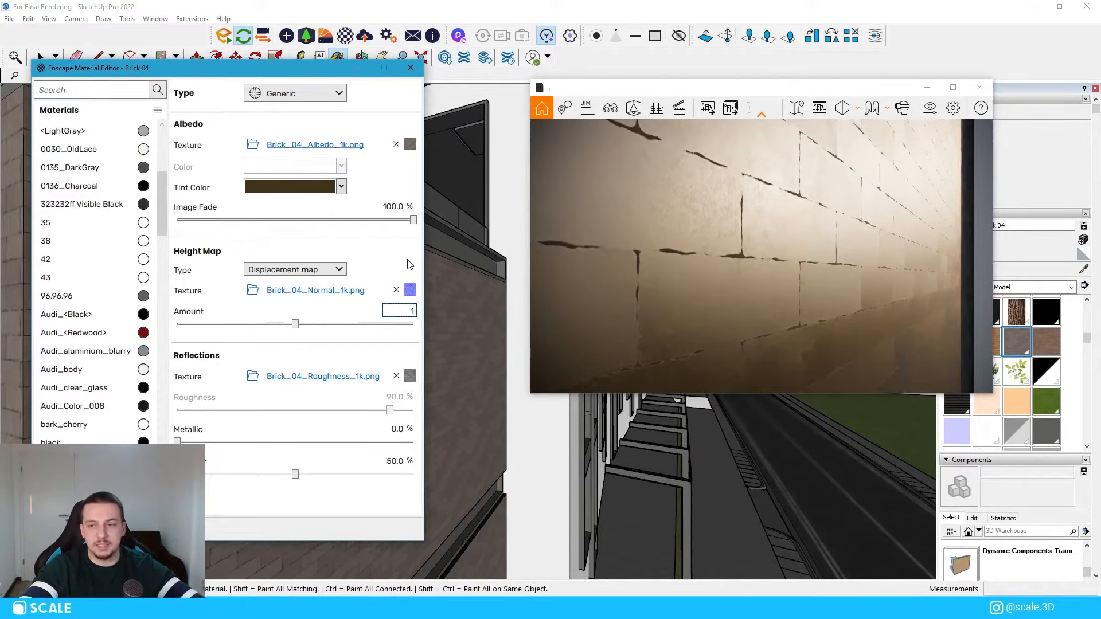
{"action": "left_click_drag", "start_coordinate": [404, 220], "coordinate": [414, 220]}
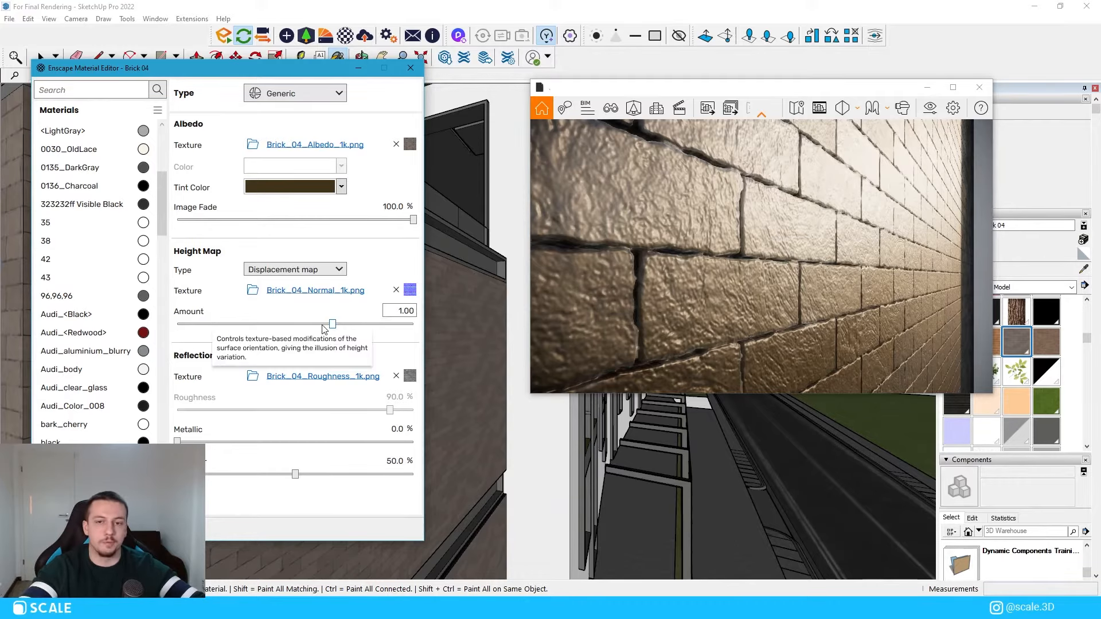
Try displacement map amounts of 0.31 and 10.00 on Brick 04 and inspect the brick relief up close
{"action": "mouse_move", "coordinate": [331, 325]}
{"action": "left_mouse_down"}
{"action": "mouse_move", "coordinate": [381, 325]}
{"action": "mouse_move", "coordinate": [315, 325]}
{"action": "left_mouse_up"}
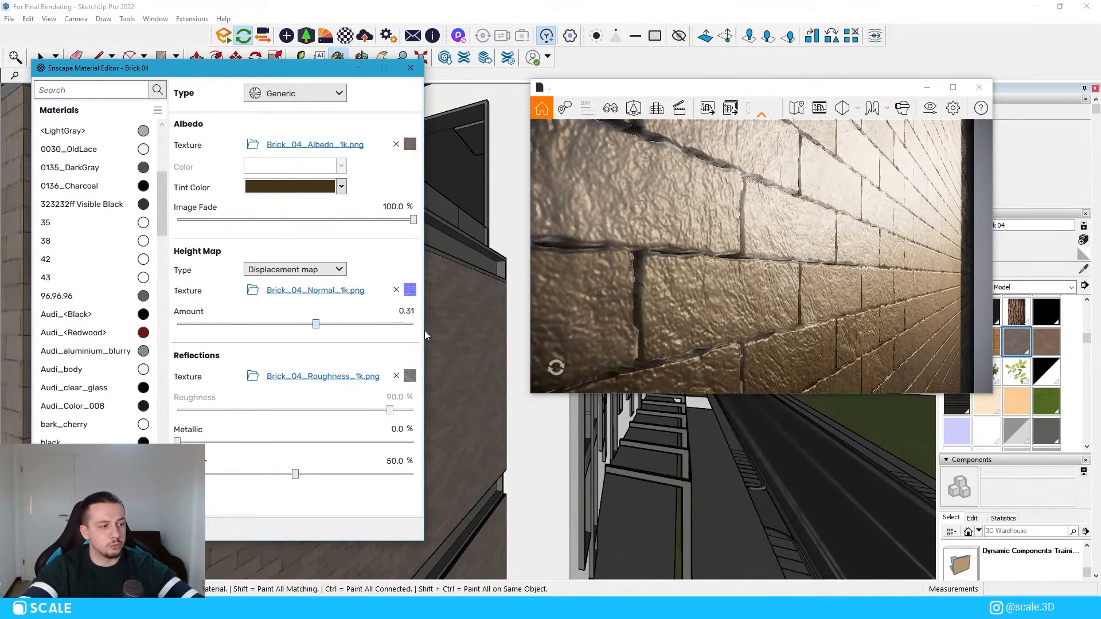
{"action": "left_click_drag", "start_coordinate": [425, 330], "coordinate": [434, 323]}
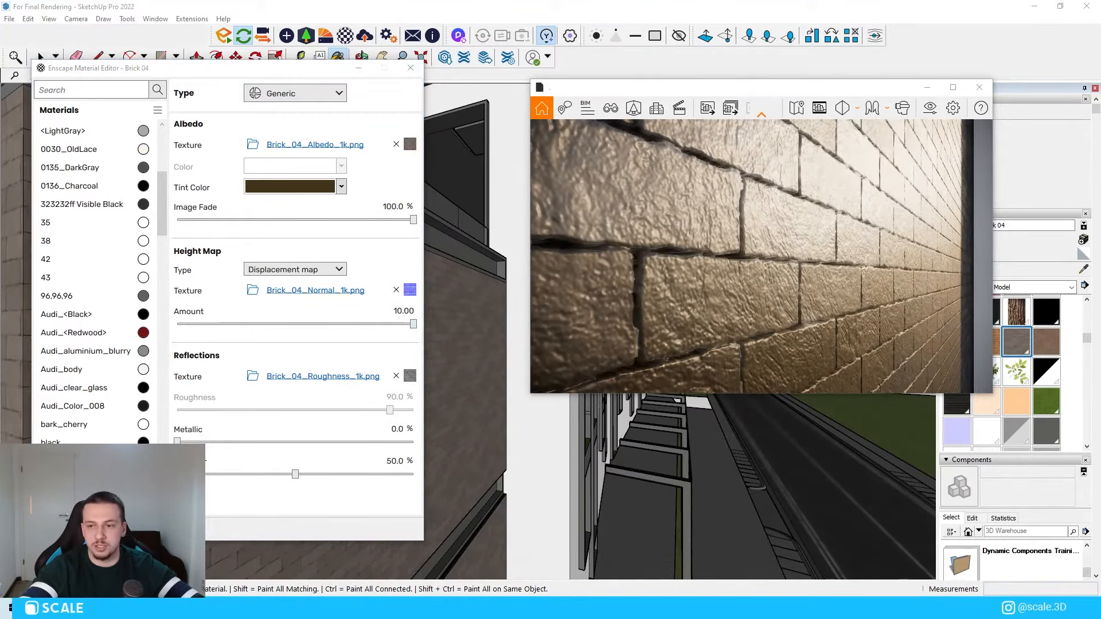
{"action": "scroll", "coordinate": [762, 256], "scroll_direction": "down", "scroll_amount": 3}
{"action": "scroll", "coordinate": [762, 257], "scroll_direction": "up", "scroll_amount": 5}
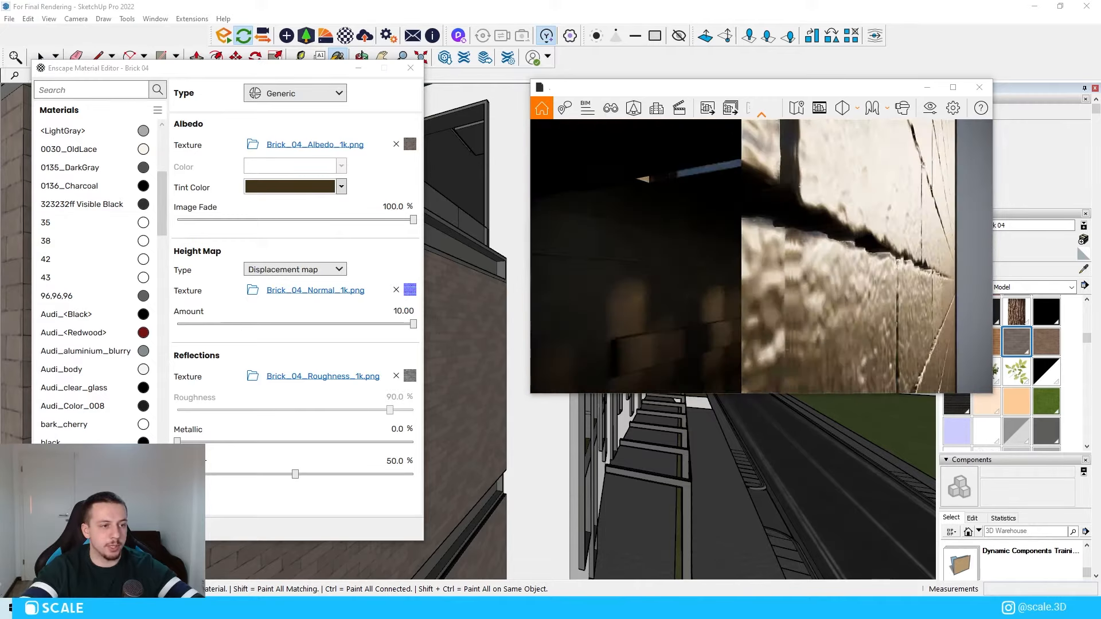
{"action": "scroll", "coordinate": [774, 272], "scroll_direction": "down", "scroll_amount": 2}
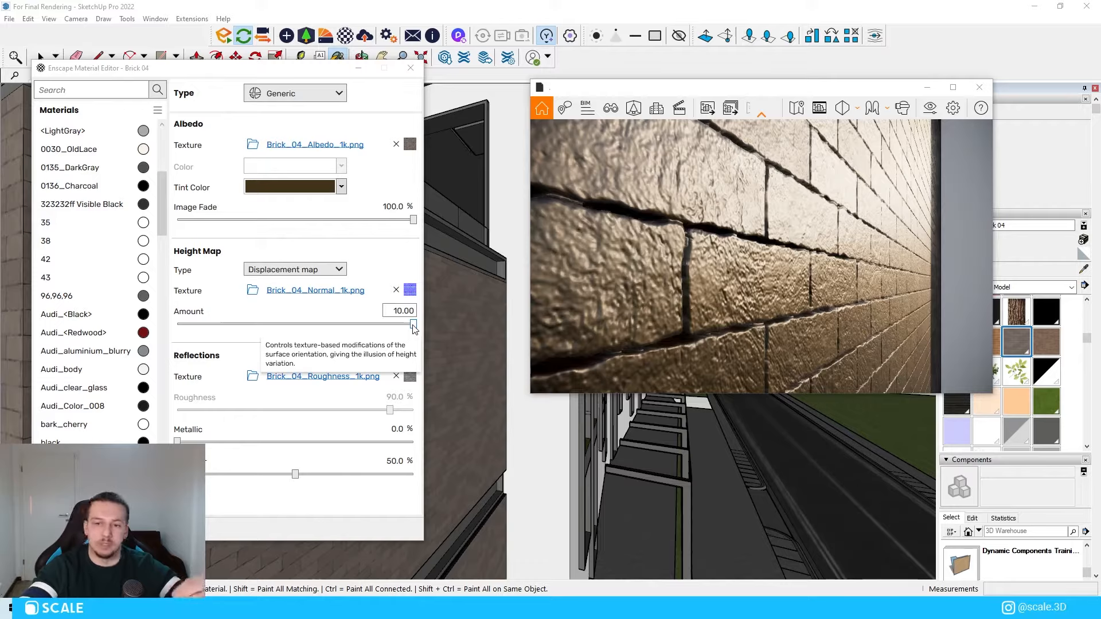
Try a Brick 04 displacement amount of -6.11, inspect the wall, and set the amount back to 1.00
{"action": "left_click_drag", "start_coordinate": [413, 324], "coordinate": [178, 325]}
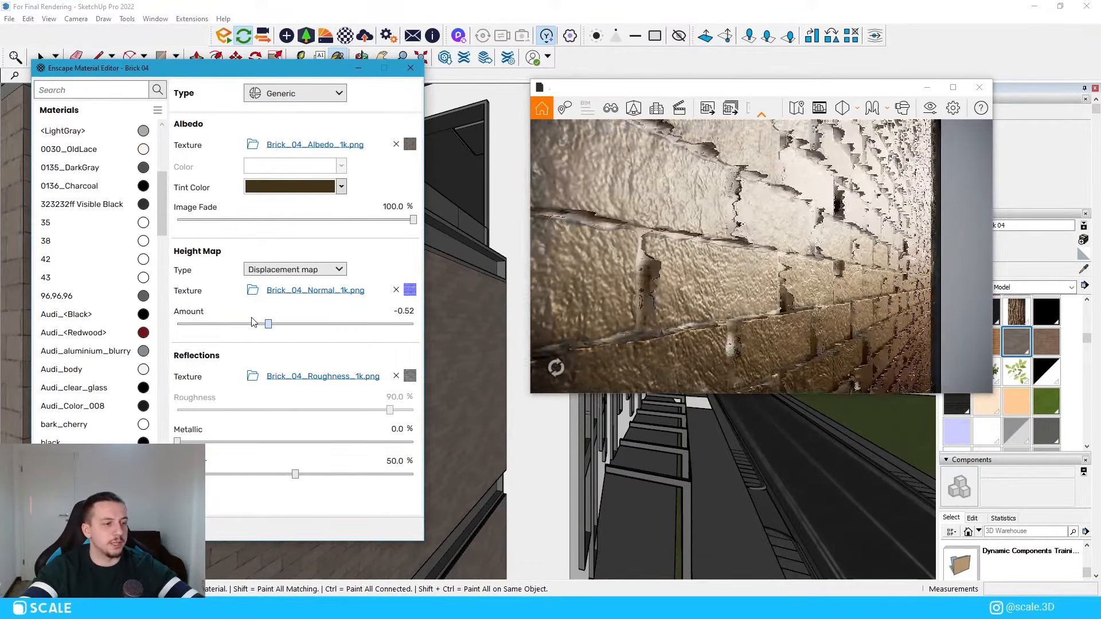
{"action": "left_click_drag", "start_coordinate": [256, 325], "coordinate": [203, 326]}
{"action": "left_click", "coordinate": [844, 226]}
{"action": "key", "text": "s"}
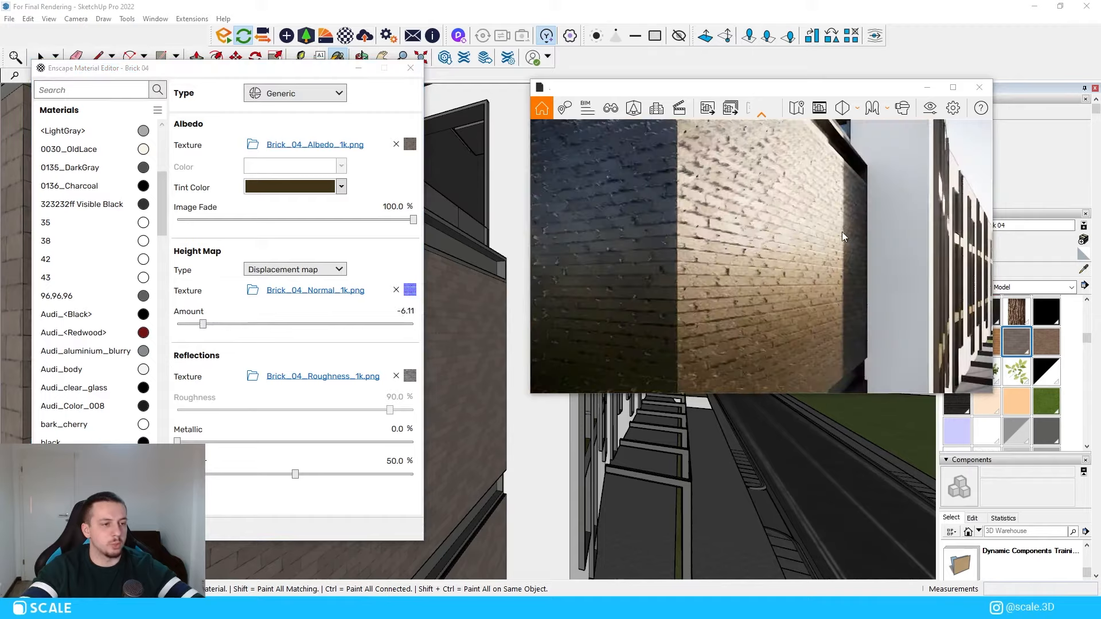
{"action": "key", "text": "w"}
{"action": "left_click_drag", "start_coordinate": [290, 323], "coordinate": [332, 324]}
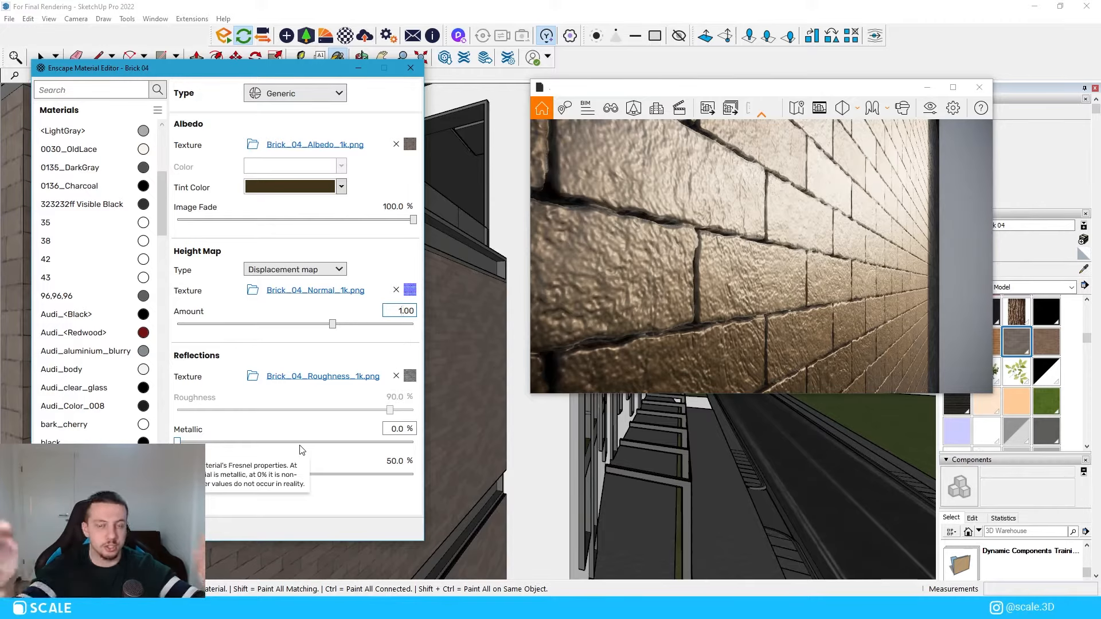
View Brick 04's roughness texture, and nudge the specular value before restoring it to 50%
{"action": "left_click", "coordinate": [410, 376]}
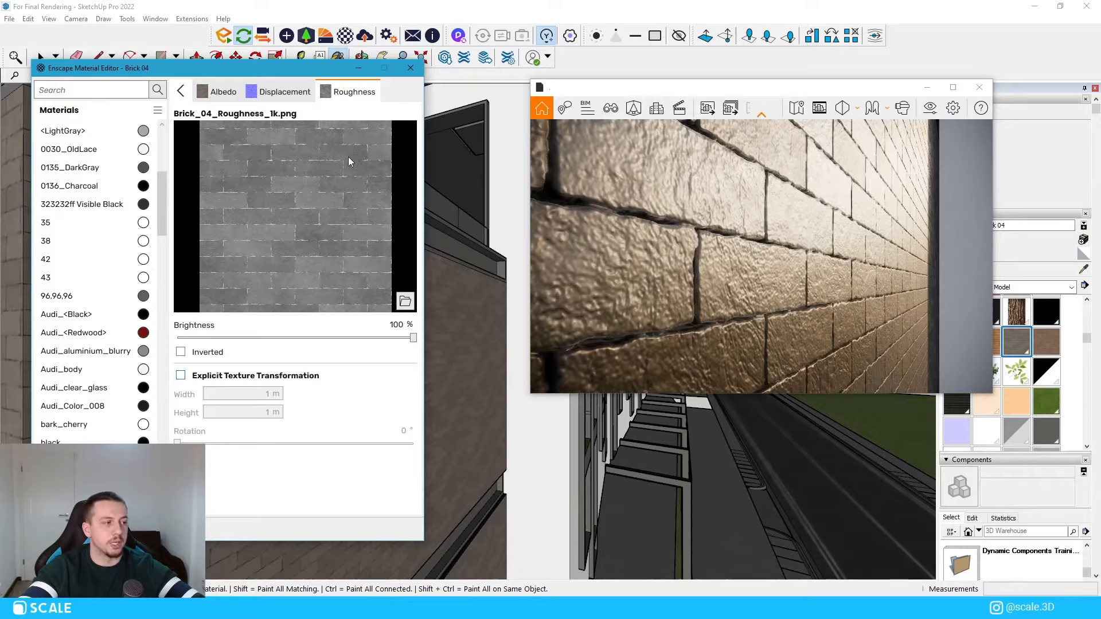
{"action": "left_click", "coordinate": [179, 93]}
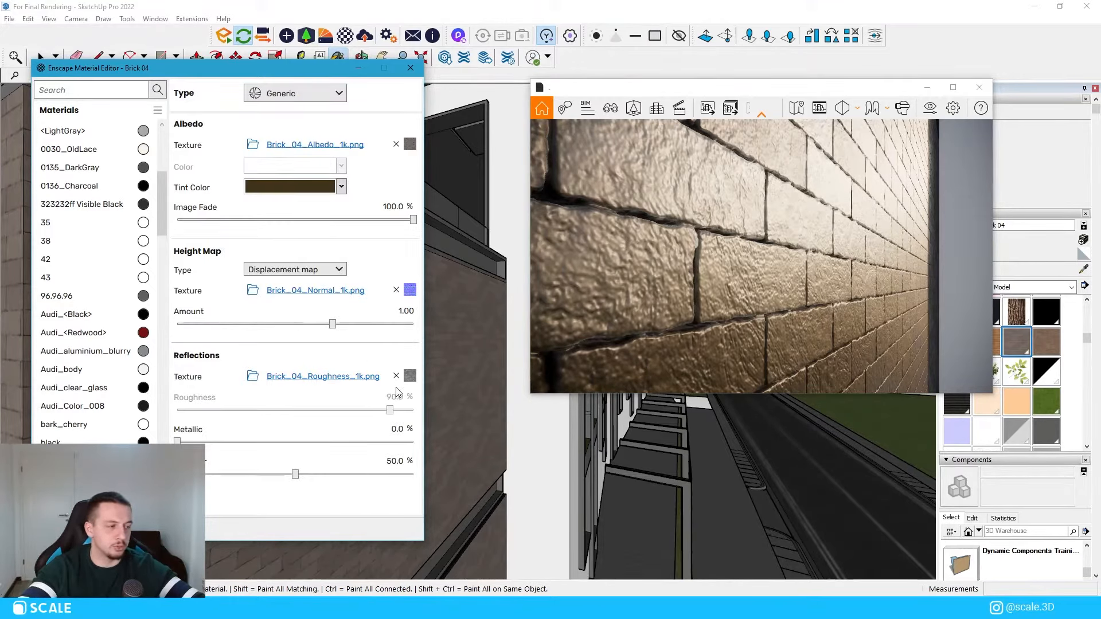
{"action": "mouse_move", "coordinate": [295, 474]}
{"action": "left_mouse_down"}
{"action": "mouse_move", "coordinate": [417, 479]}
{"action": "mouse_move", "coordinate": [216, 462]}
{"action": "mouse_move", "coordinate": [172, 474]}
{"action": "mouse_move", "coordinate": [293, 478]}
{"action": "left_mouse_up"}
{"action": "left_click", "coordinate": [392, 461]}
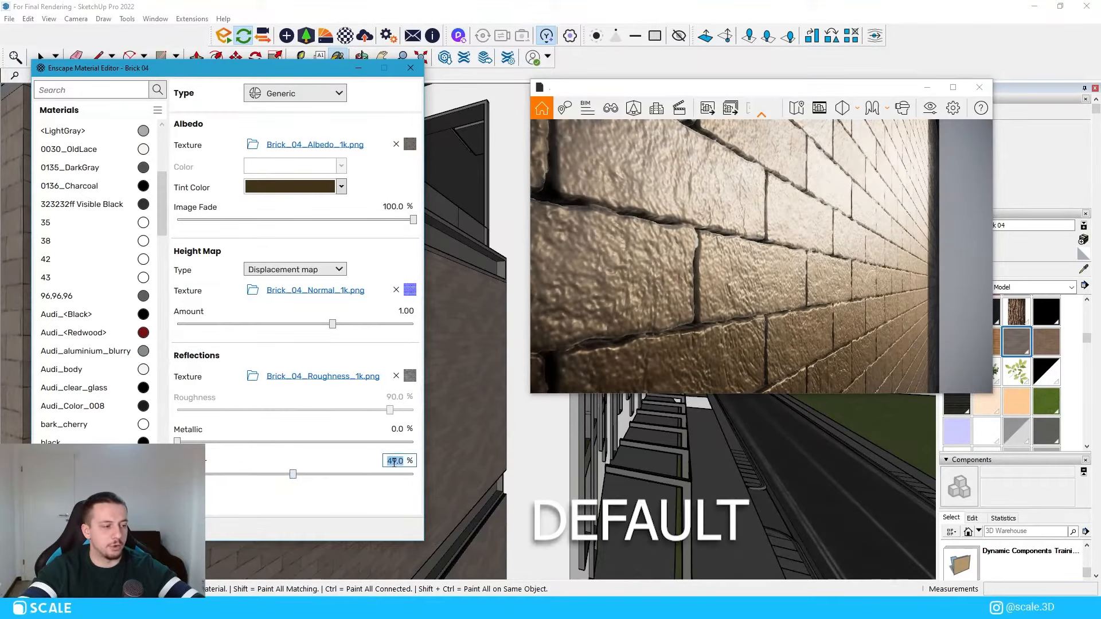
{"action": "type", "text": "50"}
{"action": "left_click", "coordinate": [392, 429]}
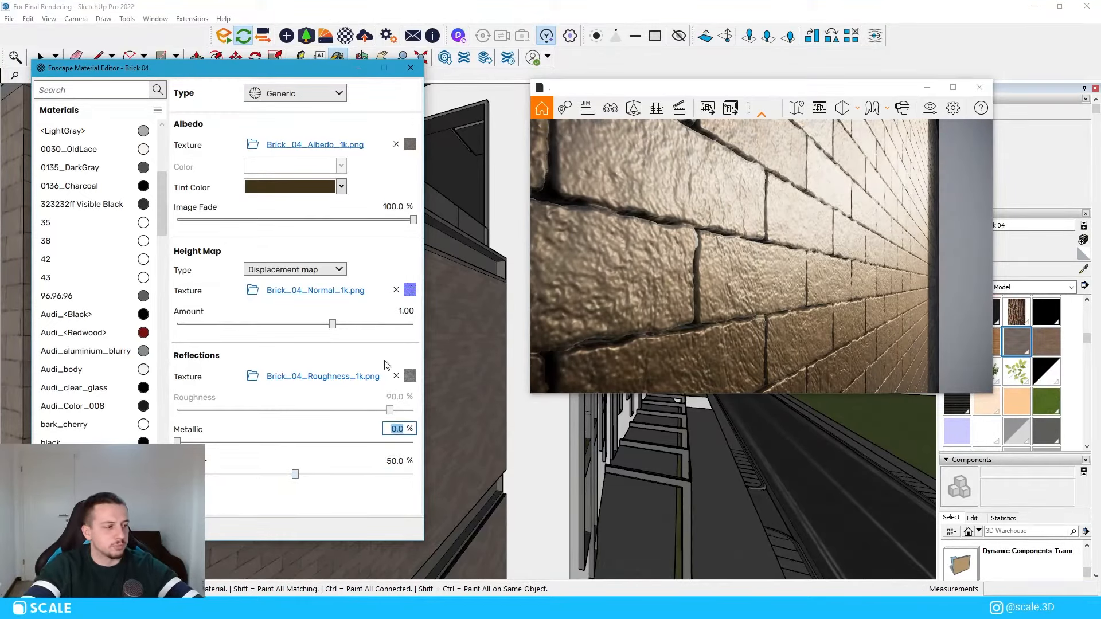
Fly around the building in the Enscape view and examine the brick walls from afar and up close
{"action": "left_click", "coordinate": [762, 235]}
{"action": "scroll", "coordinate": [762, 235], "scroll_direction": "down", "scroll_amount": 10}
{"action": "key", "text": "w"}
{"action": "key", "text": "q"}
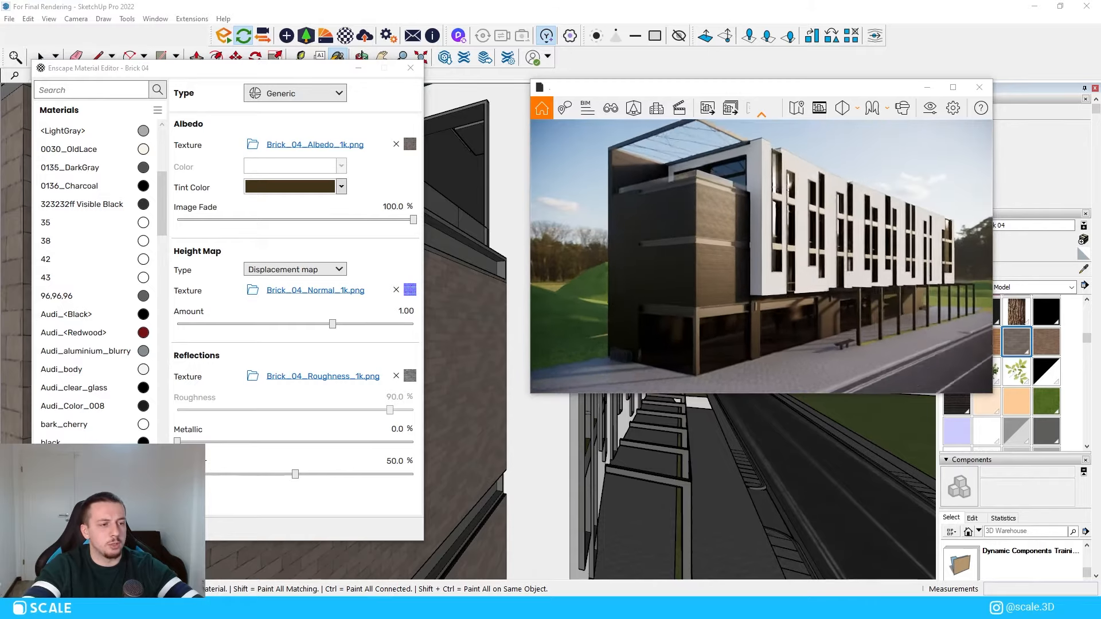
{"action": "key", "text": "s"}
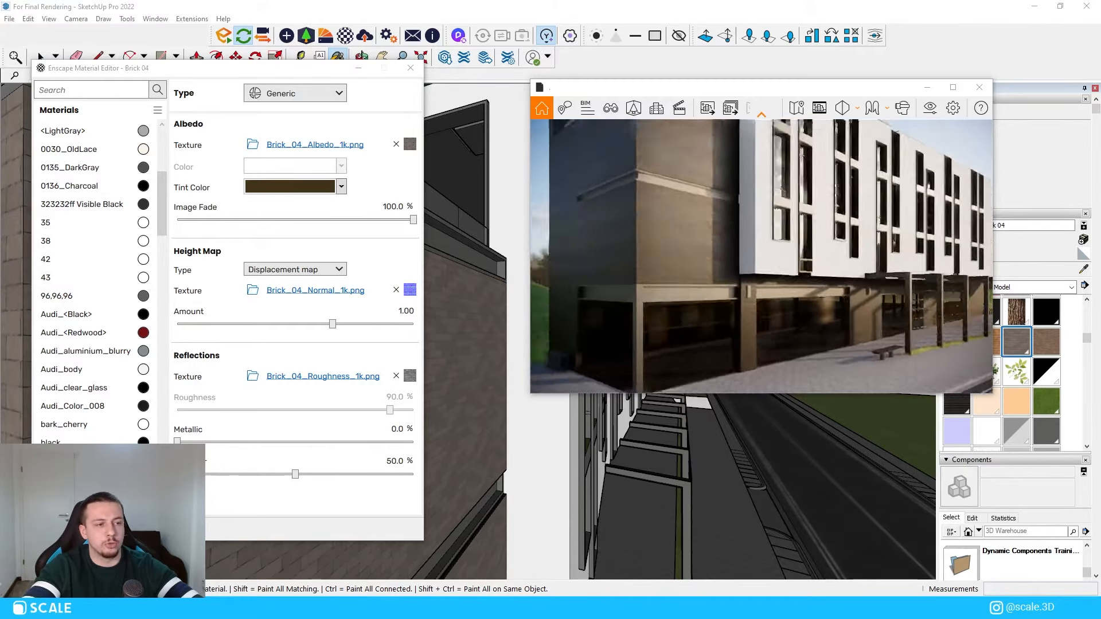
{"action": "key", "text": "w"}
{"action": "key", "text": "e"}
{"action": "key", "text": "w"}
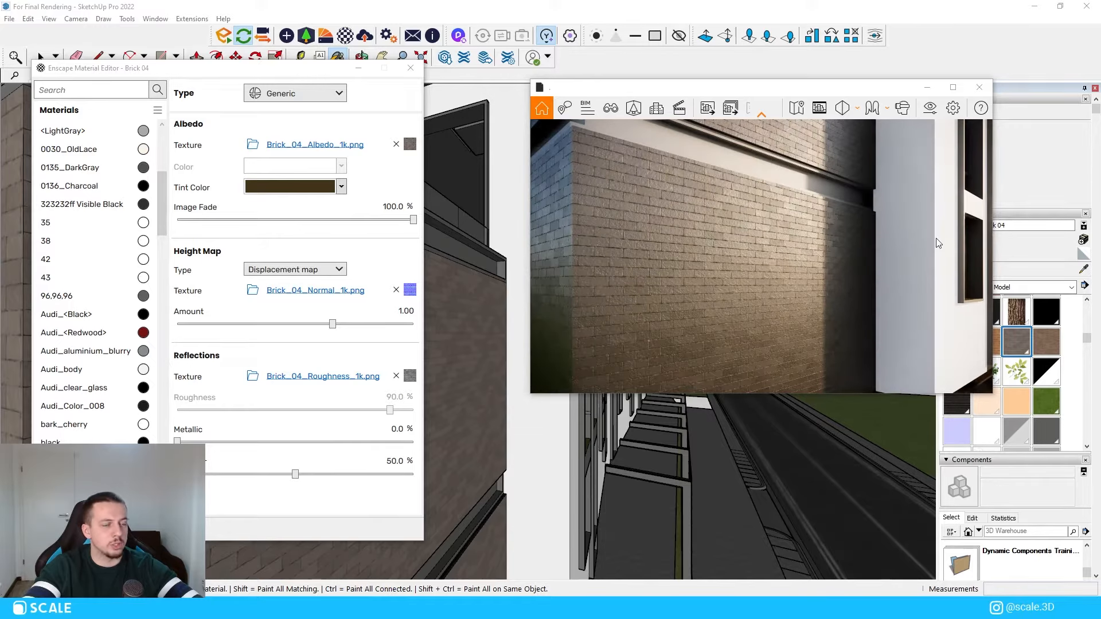
Set the Brick 04 texture width to 140 cm in the SketchUp material settings
{"action": "left_click_drag", "start_coordinate": [803, 88], "coordinate": [741, 88]}
{"action": "left_click", "coordinate": [973, 271]}
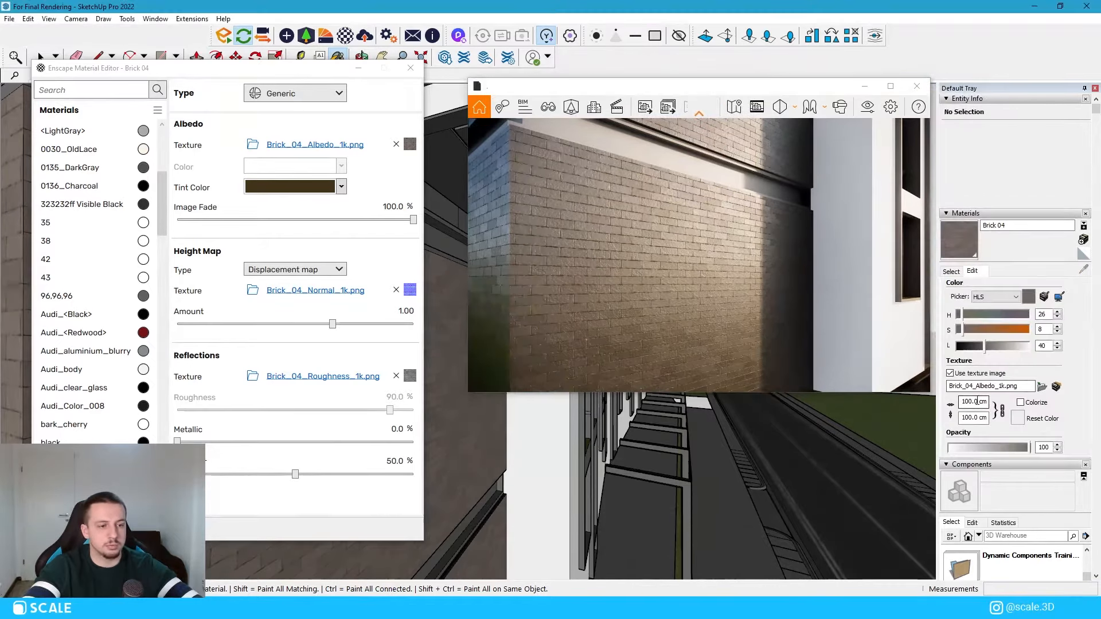
{"action": "left_click", "coordinate": [972, 400]}
{"action": "double_click", "coordinate": [972, 401]}
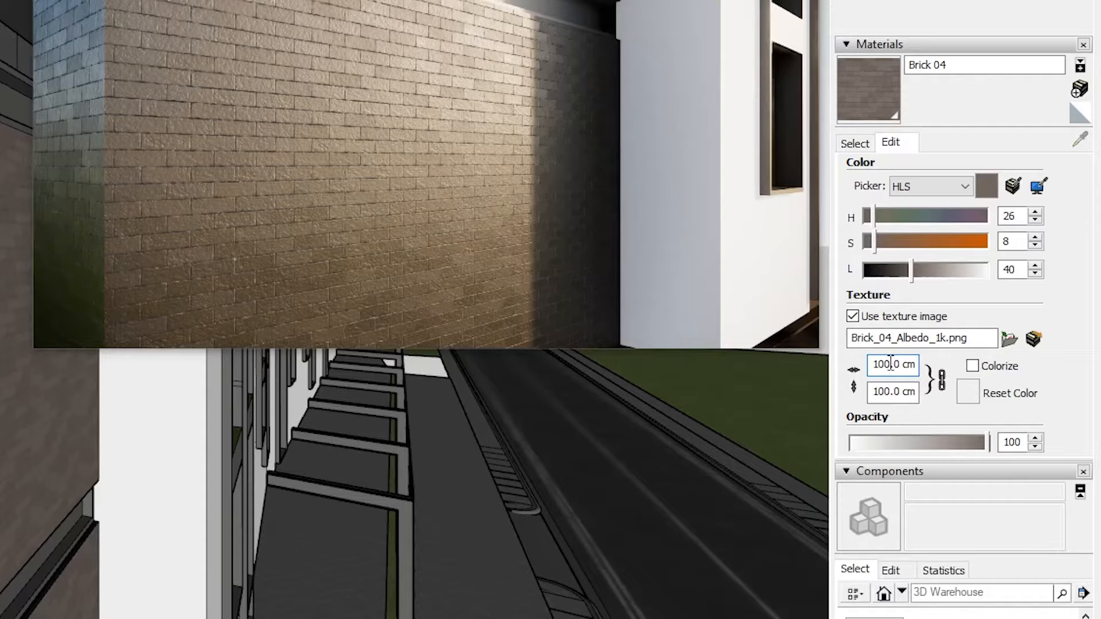
{"action": "type", "text": "140"}
{"action": "key", "text": "Return"}
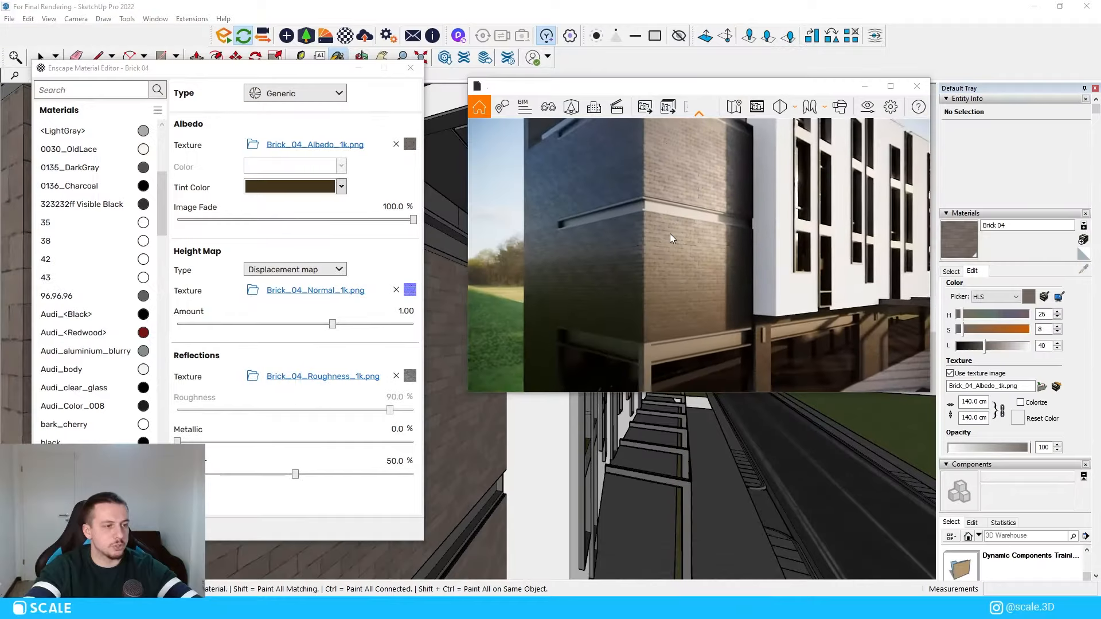
Inspect the resized bricks on the building and check the albedo texture's explicit transformation settings for Brick 04
{"action": "scroll", "coordinate": [699, 255], "scroll_direction": "up", "scroll_amount": 6}
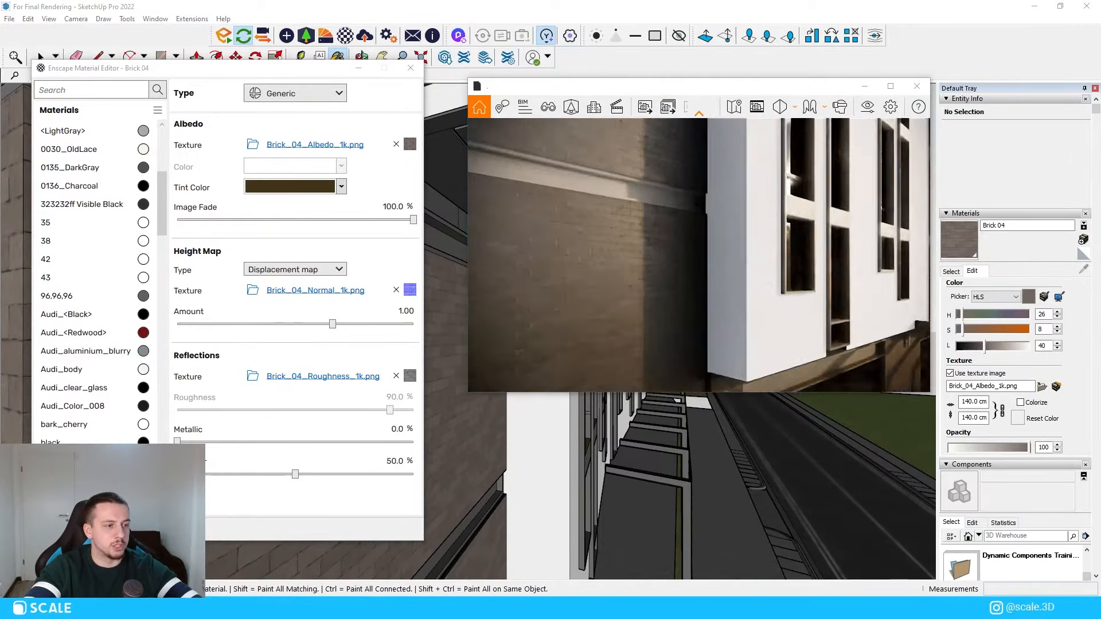
{"action": "scroll", "coordinate": [699, 255], "scroll_direction": "down", "scroll_amount": 3}
{"action": "scroll", "coordinate": [700, 255], "scroll_direction": "down", "scroll_amount": 5}
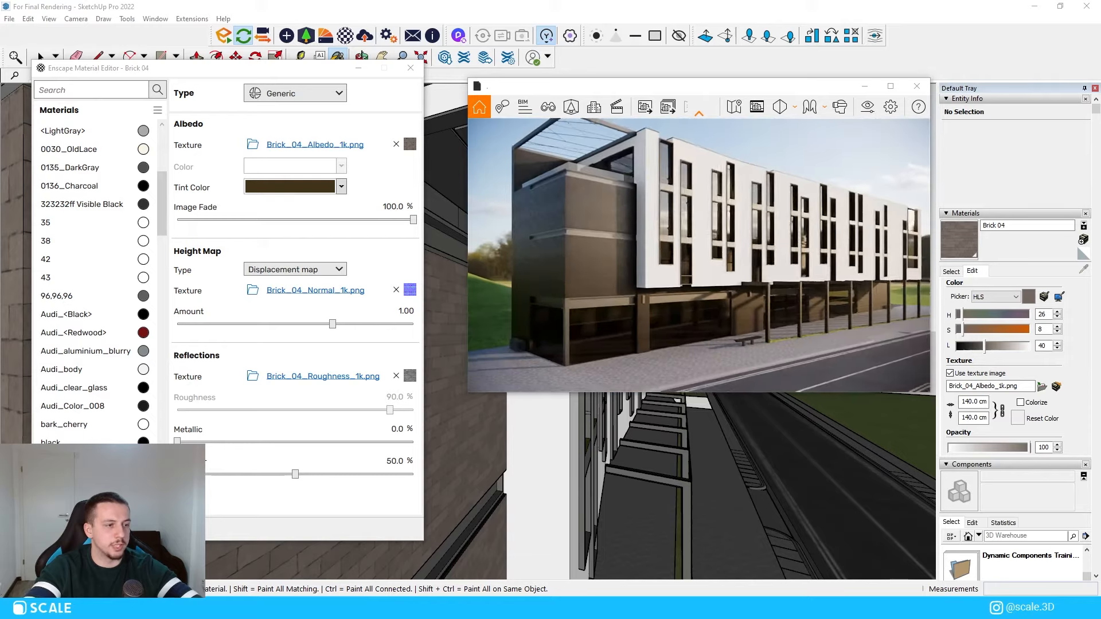
{"action": "left_click", "coordinate": [409, 145]}
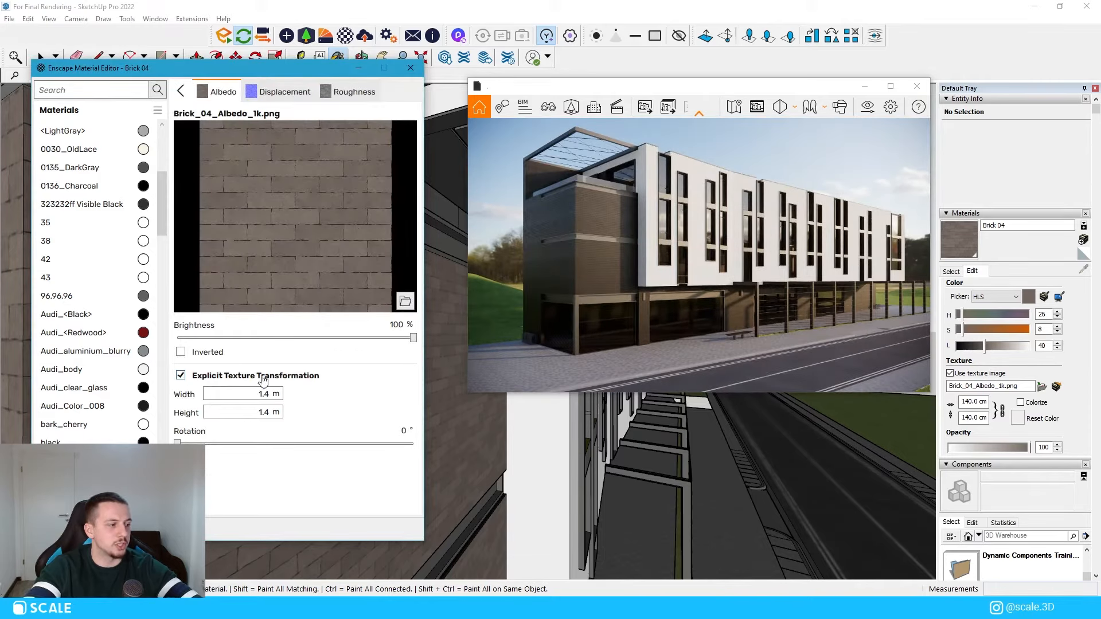
{"action": "left_click", "coordinate": [180, 91]}
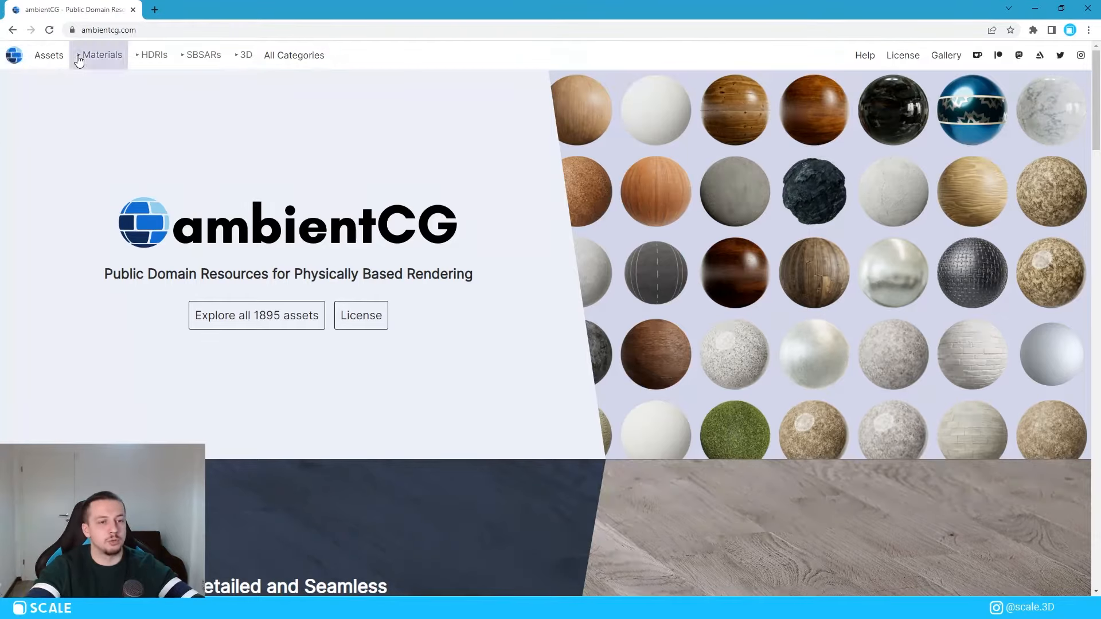
Switch to the ambientCG website in the browser and search its materials for pavement
{"action": "left_click", "coordinate": [97, 56]}
{"action": "scroll", "coordinate": [961, 370], "scroll_direction": "down", "scroll_amount": 10}
{"action": "scroll", "coordinate": [974, 373], "scroll_direction": "up", "scroll_amount": 12}
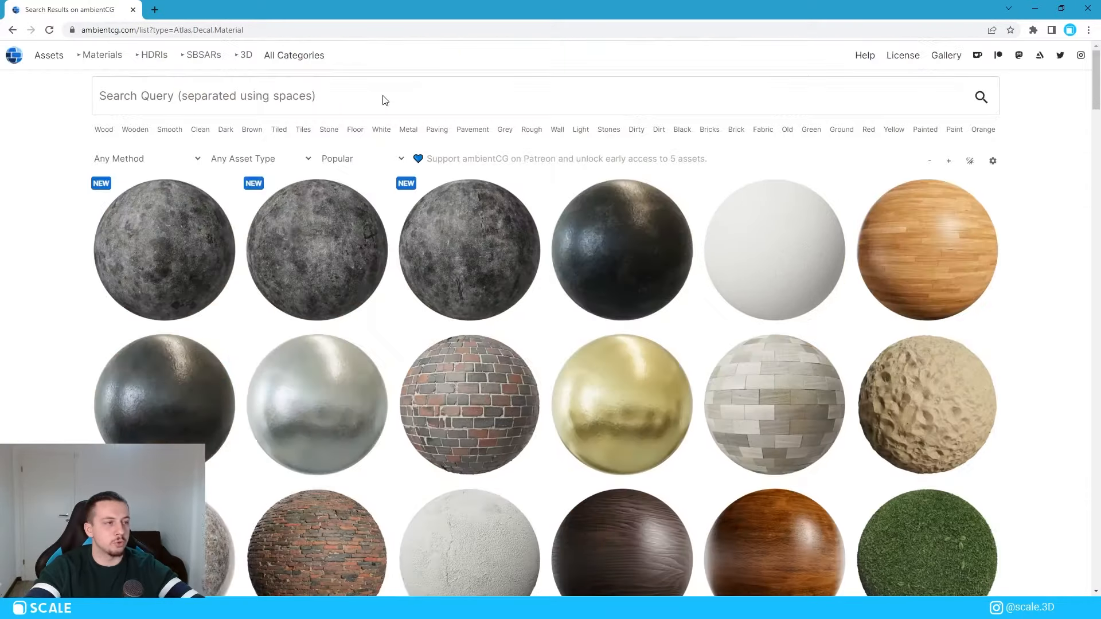
{"action": "left_click", "coordinate": [286, 94]}
{"action": "type", "text": "pavement"}
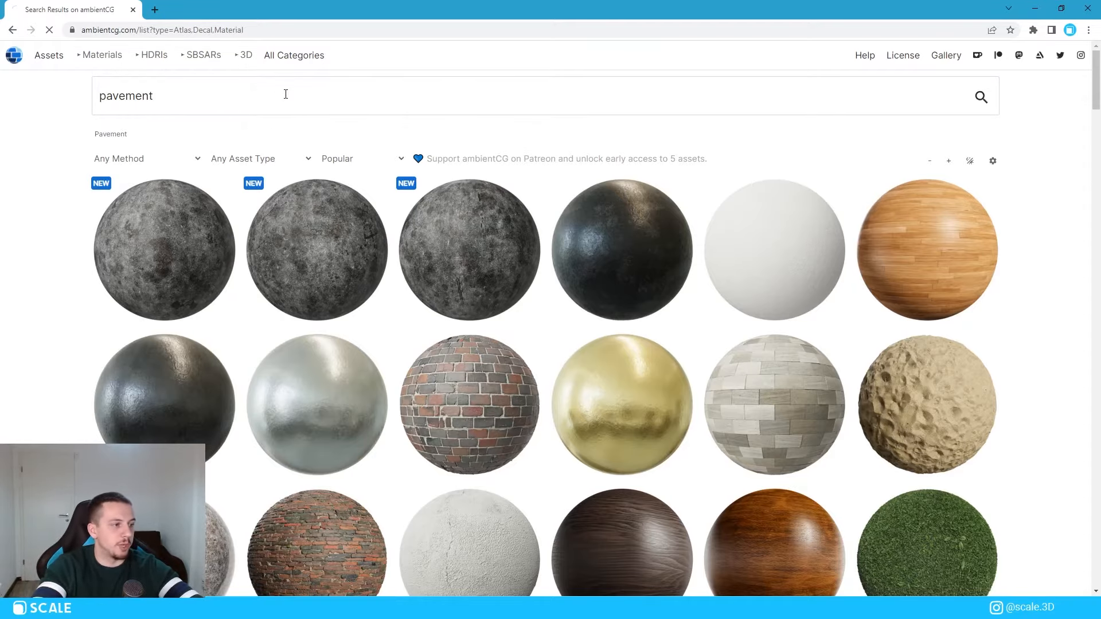
{"action": "key", "text": "Return"}
Download the 2K-PNG archive of Paving Stones 099 and select its Color, Displacement, Normal and Roughness PNG files
{"action": "scroll", "coordinate": [590, 315], "scroll_direction": "down", "scroll_amount": 10}
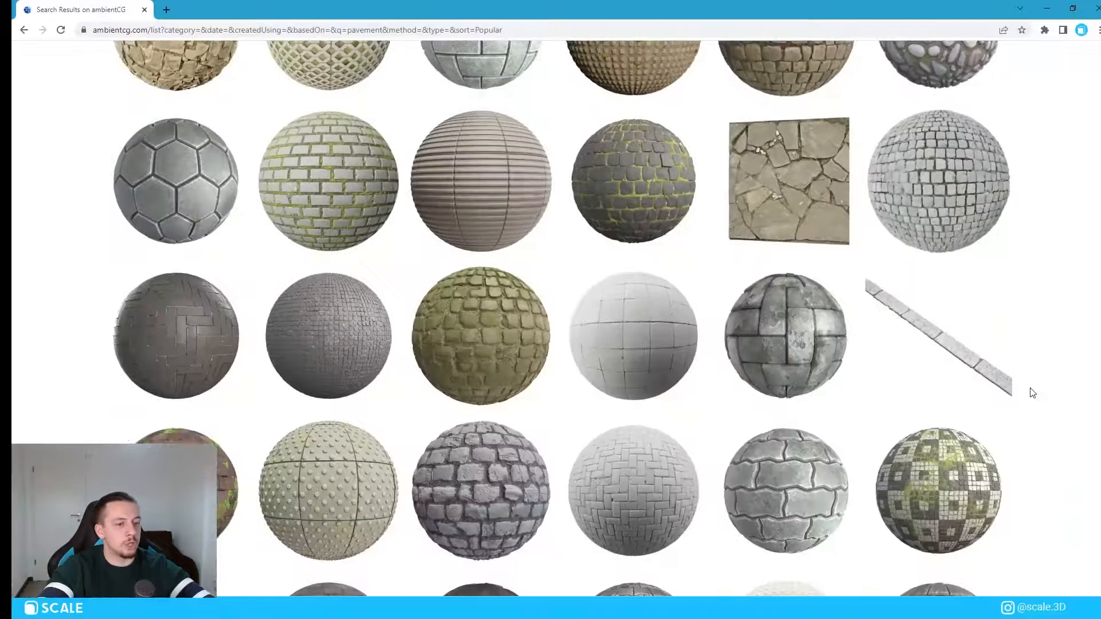
{"action": "scroll", "coordinate": [1033, 393], "scroll_direction": "down", "scroll_amount": 5}
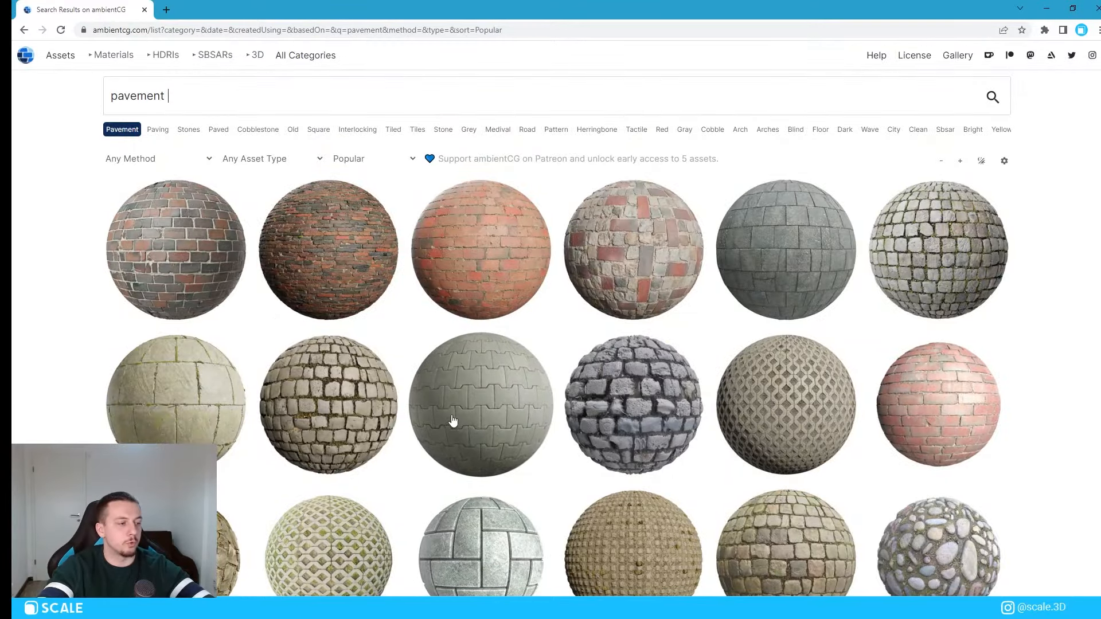
{"action": "left_click", "coordinate": [457, 415]}
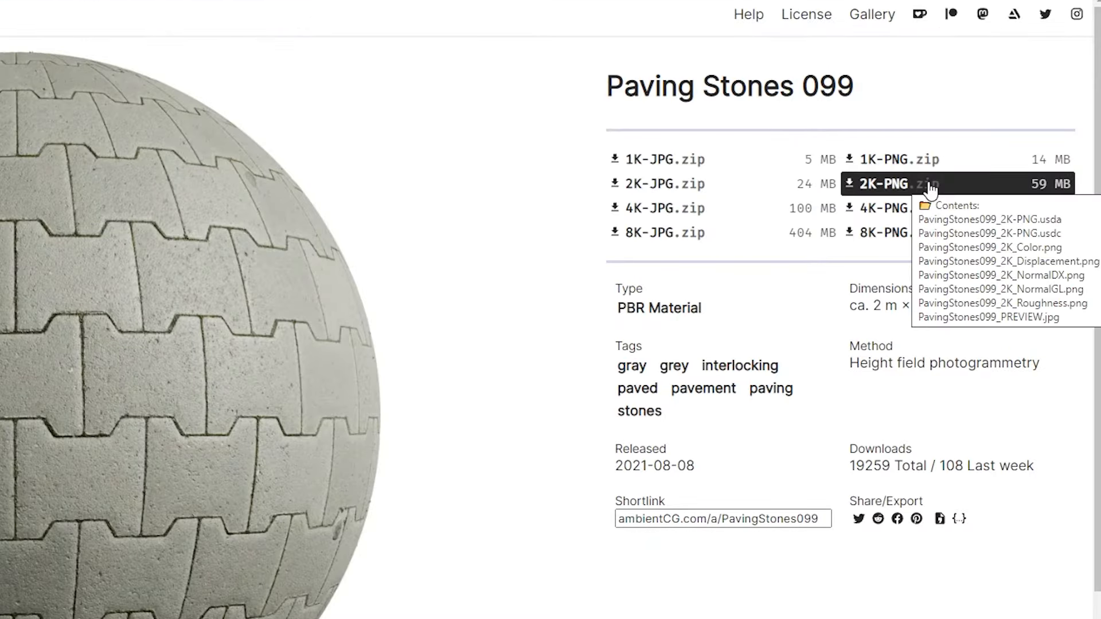
{"action": "left_click", "coordinate": [931, 185]}
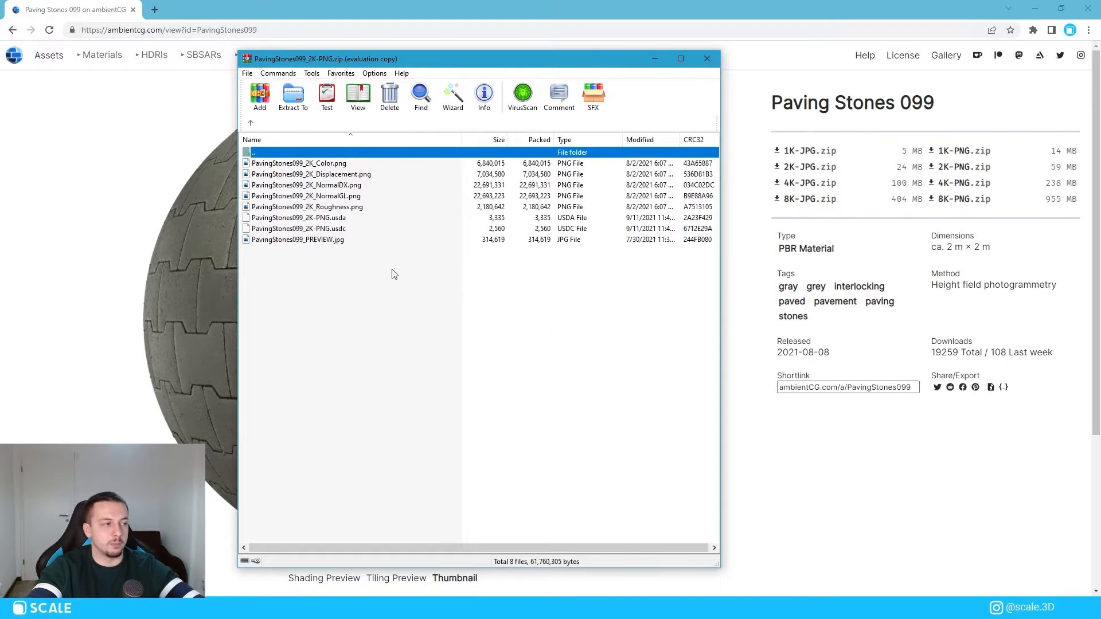
{"action": "left_click", "coordinate": [331, 163]}
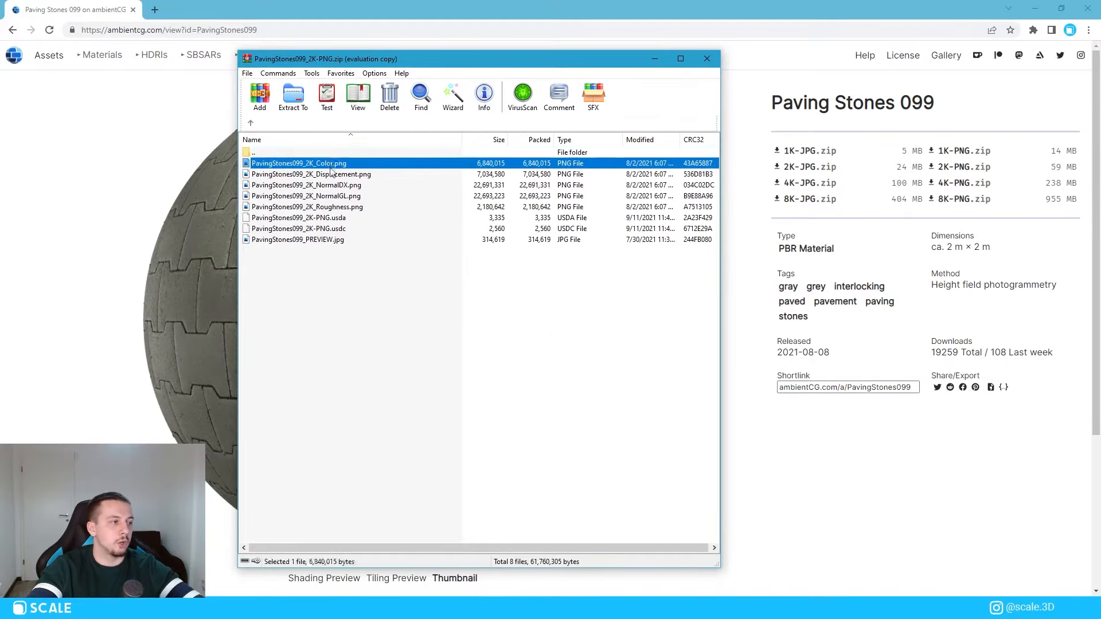
{"action": "left_click", "coordinate": [339, 207], "text": "shift"}
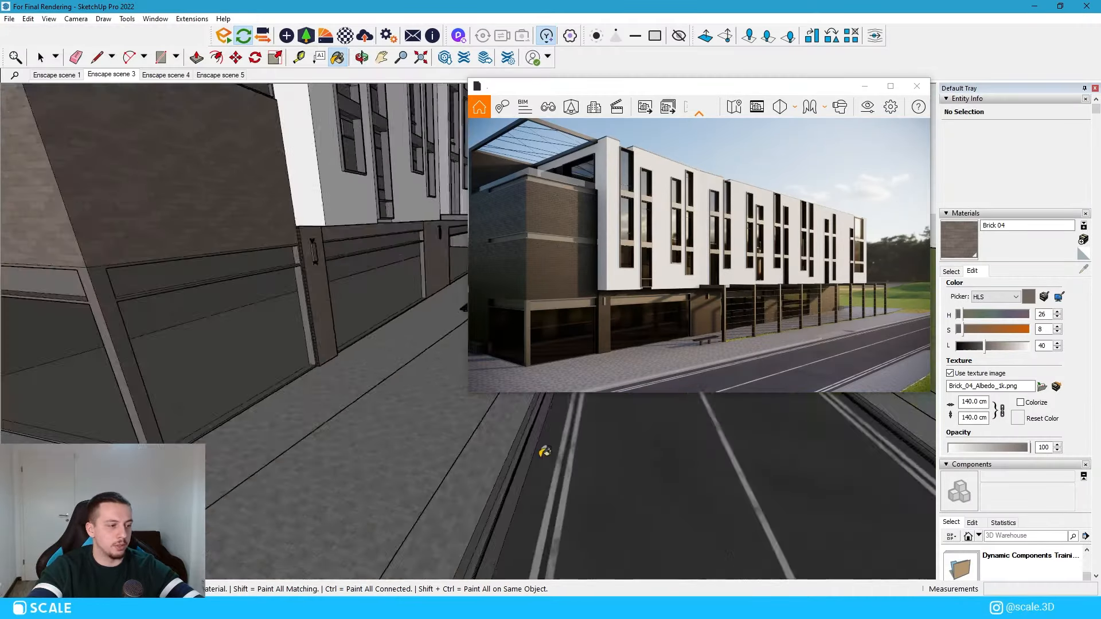
Switch to SketchUp and replace Pavement 01's texture image with PavingStones099_2K_Color
{"action": "scroll", "coordinate": [504, 419], "scroll_direction": "up", "scroll_amount": 10}
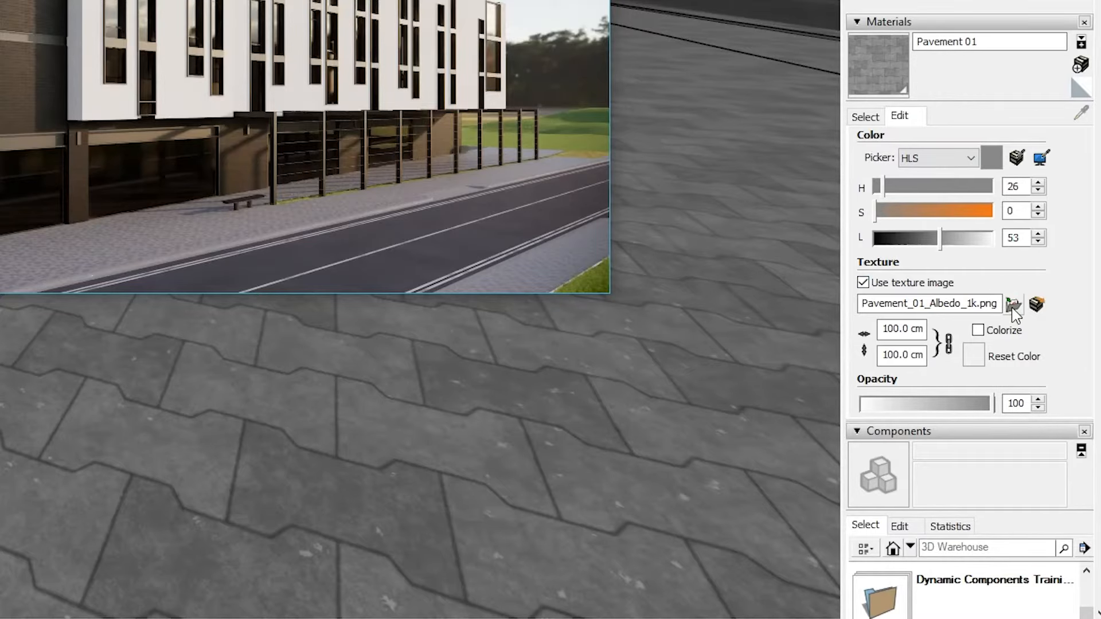
{"action": "left_click", "coordinate": [1015, 304]}
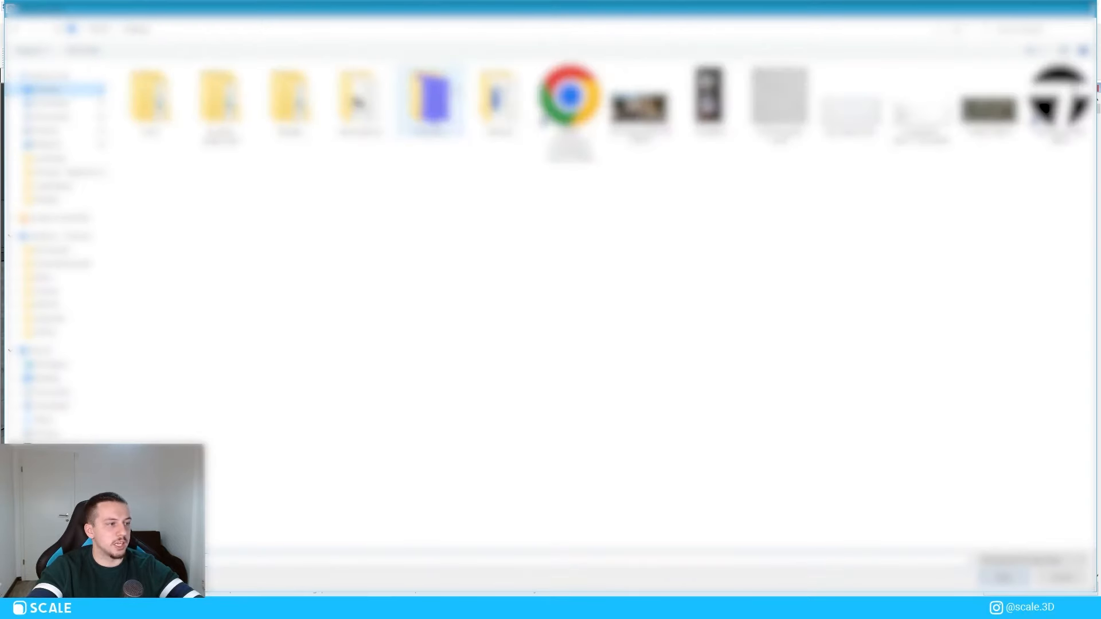
{"action": "double_click", "coordinate": [442, 103]}
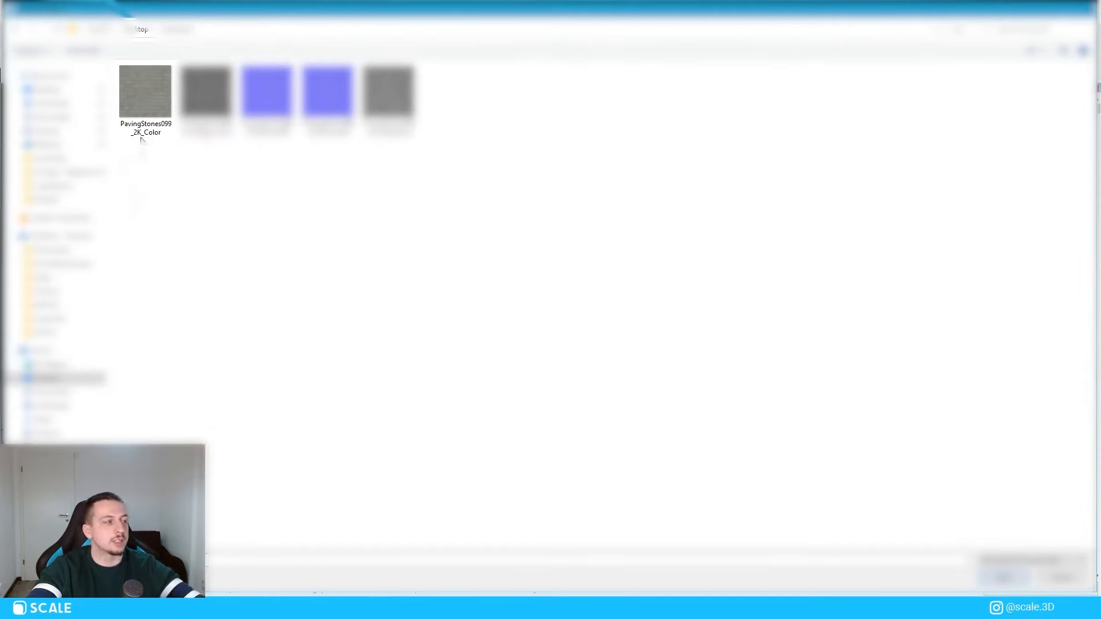
{"action": "double_click", "coordinate": [147, 98]}
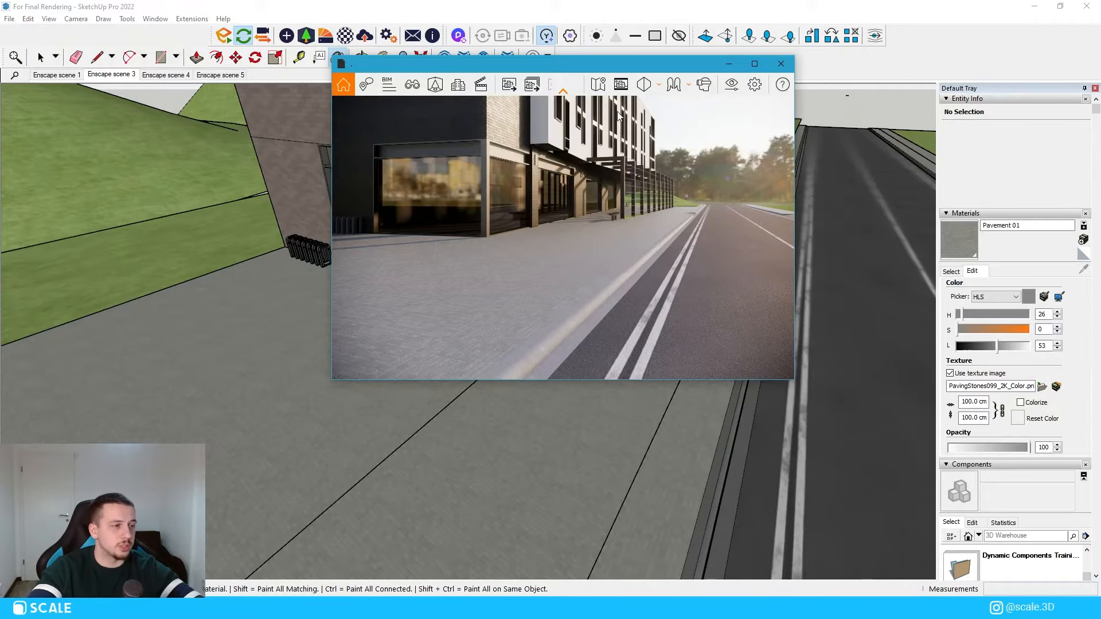
{"action": "left_click_drag", "start_coordinate": [617, 63], "coordinate": [834, 105]}
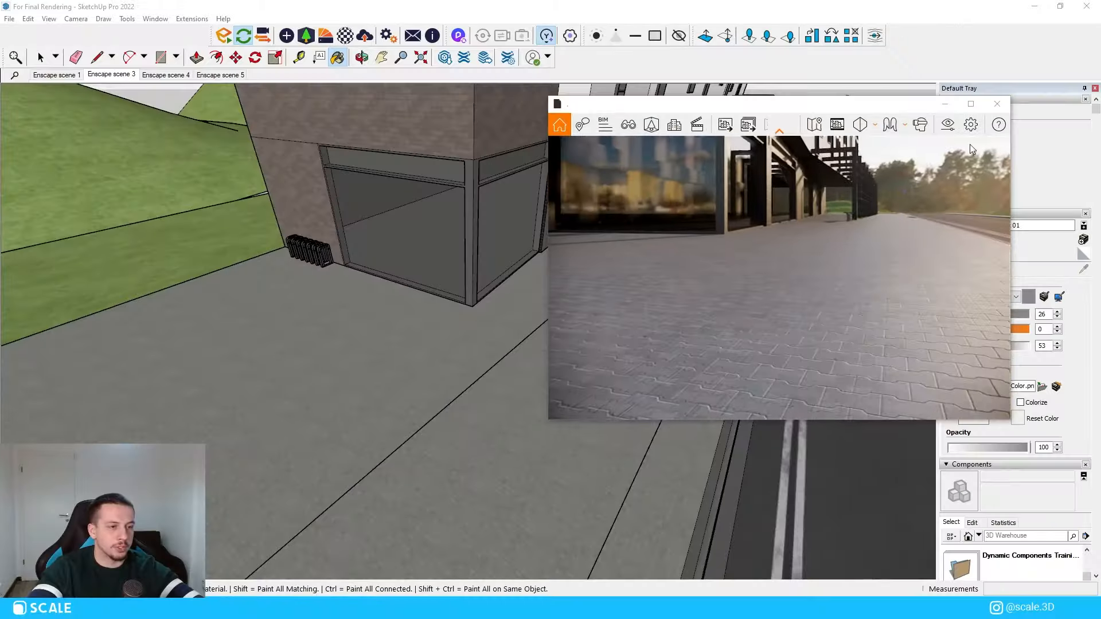
Set the Pavement 01 texture width to 300 cm, keeping the proportions linked
{"action": "mouse_move", "coordinate": [901, 113]}
{"action": "left_mouse_down"}
{"action": "mouse_move", "coordinate": [709, 114]}
{"action": "mouse_move", "coordinate": [444, 146]}
{"action": "mouse_move", "coordinate": [498, 133]}
{"action": "left_mouse_up"}
{"action": "scroll", "coordinate": [653, 447], "scroll_direction": "down", "scroll_amount": 2}
{"action": "mouse_move", "coordinate": [649, 453]}
{"action": "middle_mouse_down"}
{"action": "mouse_move", "coordinate": [755, 431]}
{"action": "mouse_move", "coordinate": [806, 379]}
{"action": "middle_mouse_up"}
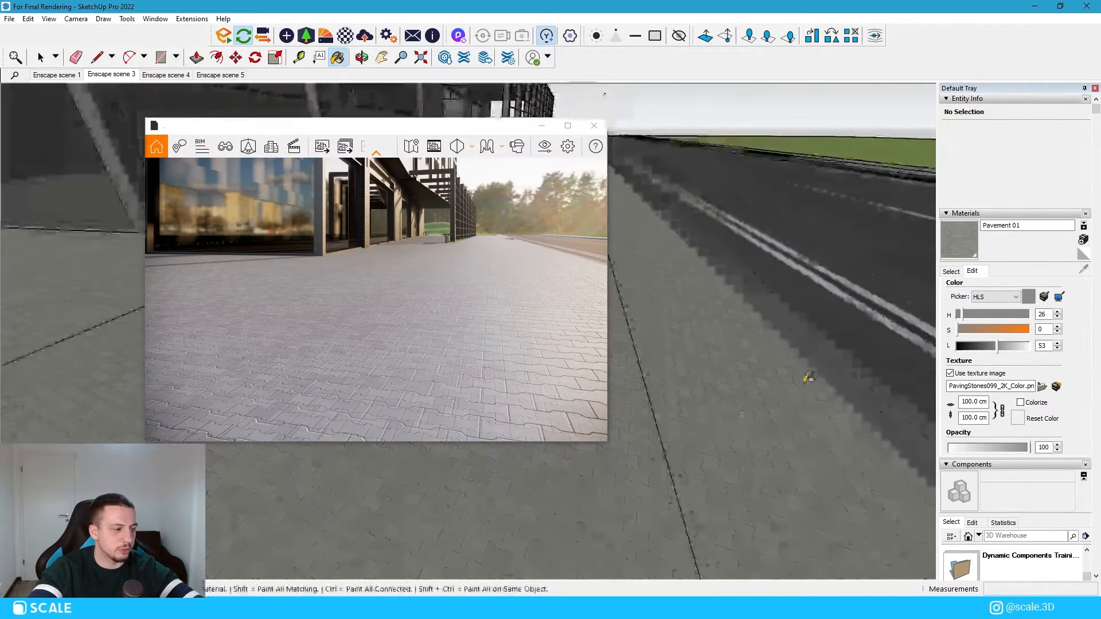
{"action": "scroll", "coordinate": [806, 378], "scroll_direction": "down", "scroll_amount": 2}
{"action": "scroll", "coordinate": [507, 562], "scroll_direction": "up", "scroll_amount": 3}
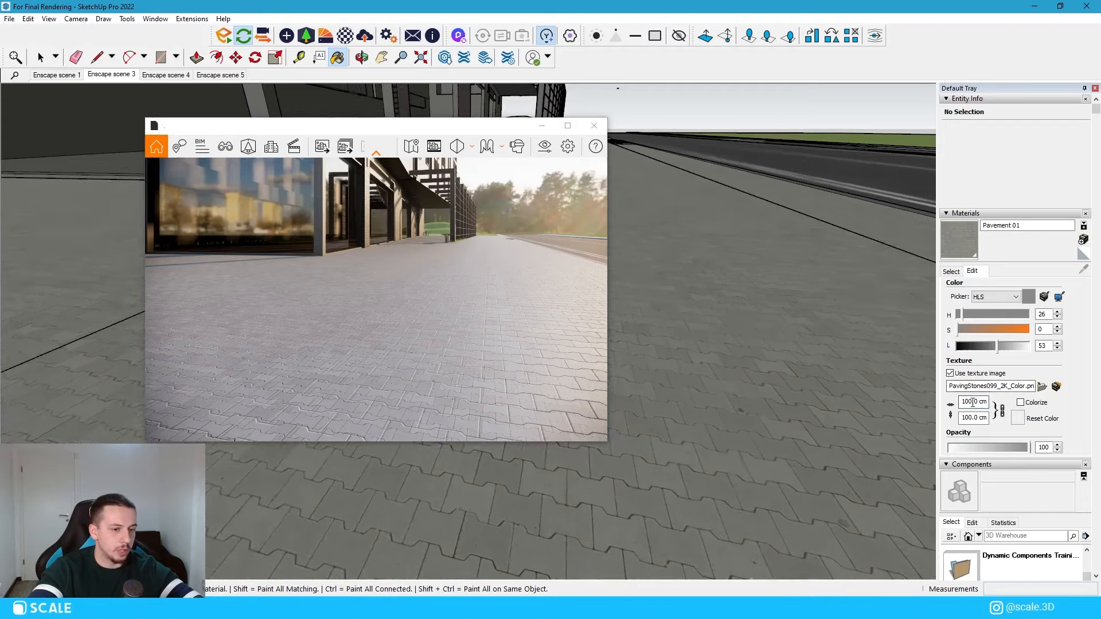
{"action": "type", "text": "30"}
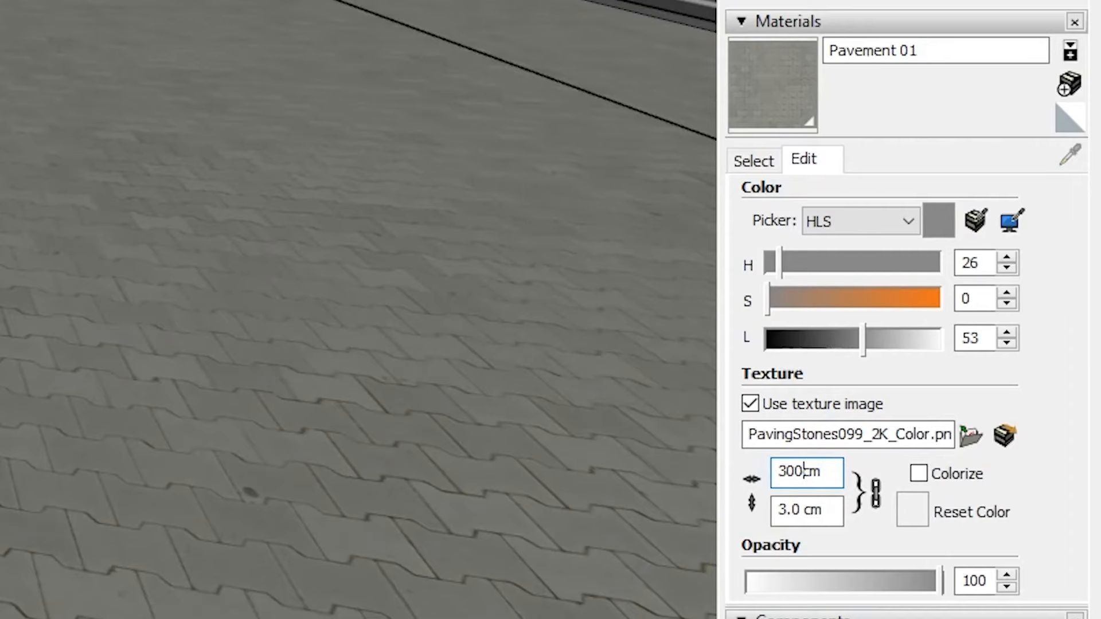
{"action": "key", "text": "Return"}
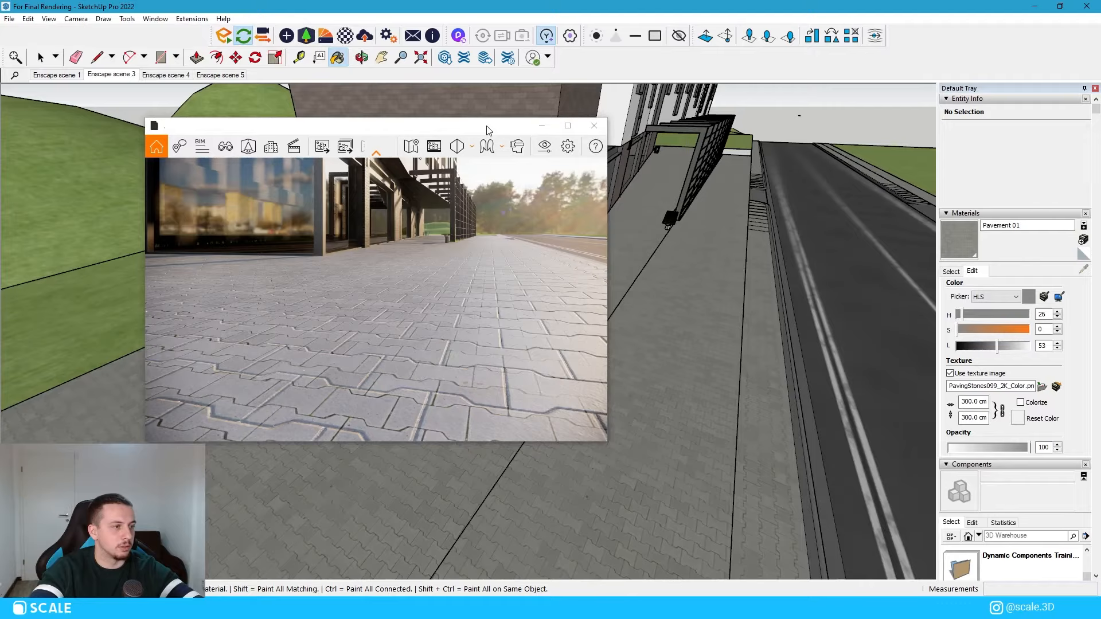
{"action": "mouse_move", "coordinate": [487, 128]}
{"action": "left_mouse_down"}
{"action": "mouse_move", "coordinate": [545, 128]}
{"action": "mouse_move", "coordinate": [729, 165]}
{"action": "mouse_move", "coordinate": [887, 77]}
{"action": "mouse_move", "coordinate": [898, 55]}
{"action": "left_mouse_up"}
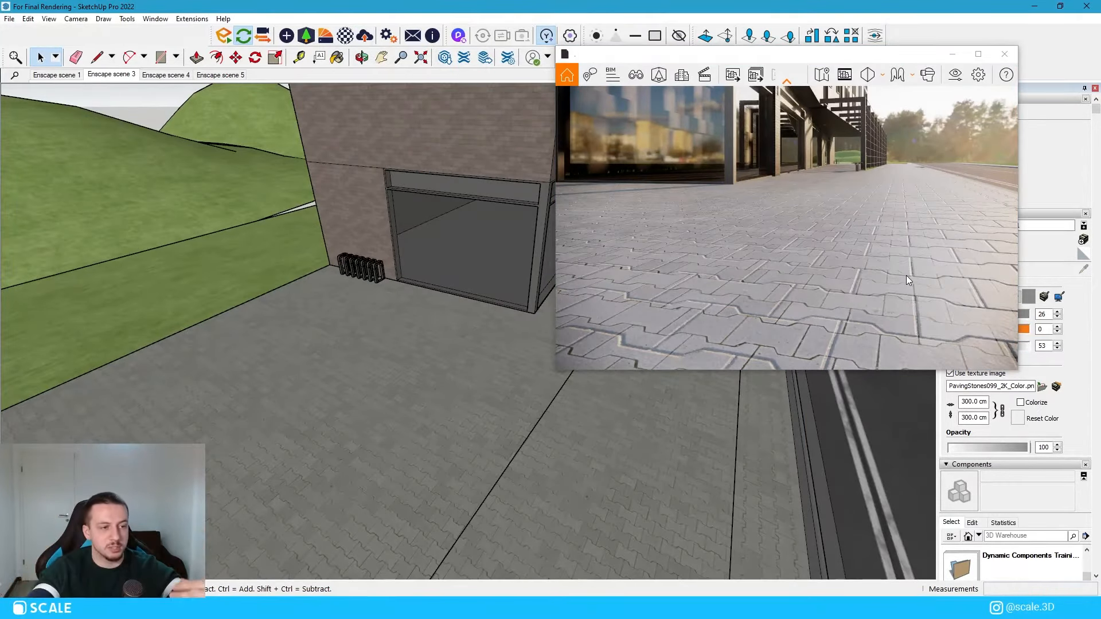
Remove the old normal map and roughness textures from Pavement 01 in the Enscape Material Editor
{"action": "left_click", "coordinate": [345, 36]}
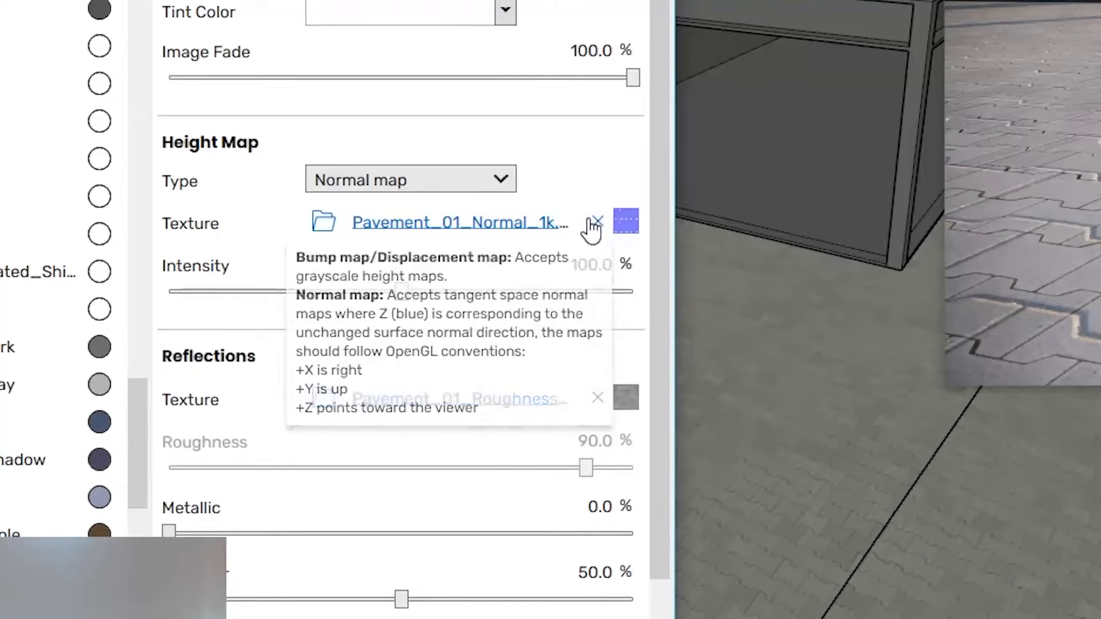
{"action": "left_click", "coordinate": [596, 223]}
{"action": "left_click", "coordinate": [595, 402]}
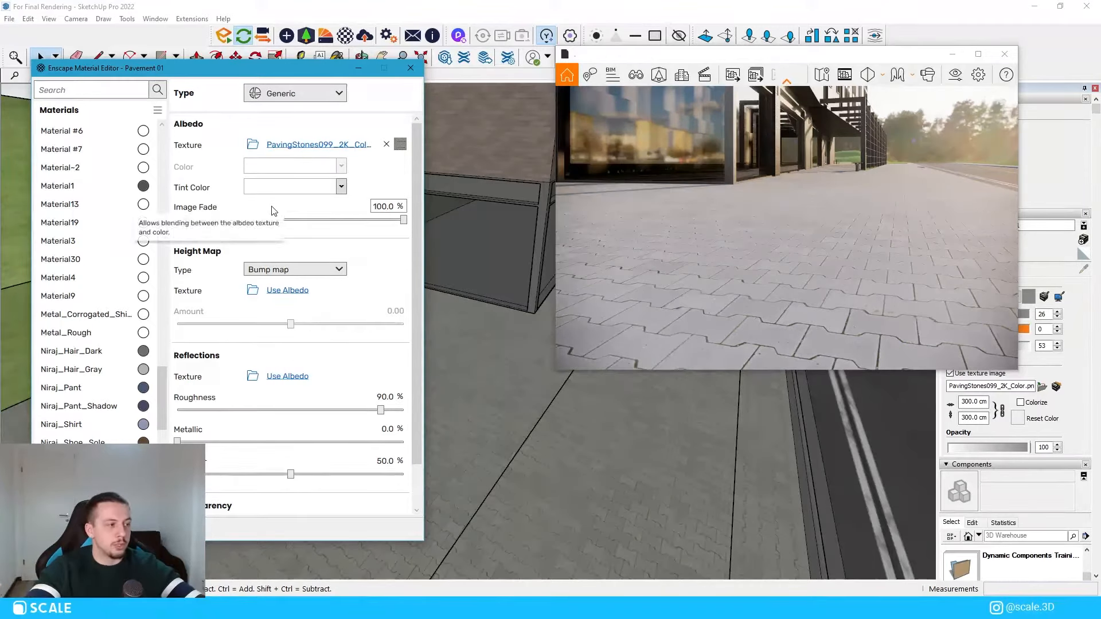
Load PavingStones099_2K_Displacement as Pavement 01's height map texture and set the height map type to Displacement map
{"action": "left_click", "coordinate": [253, 290]}
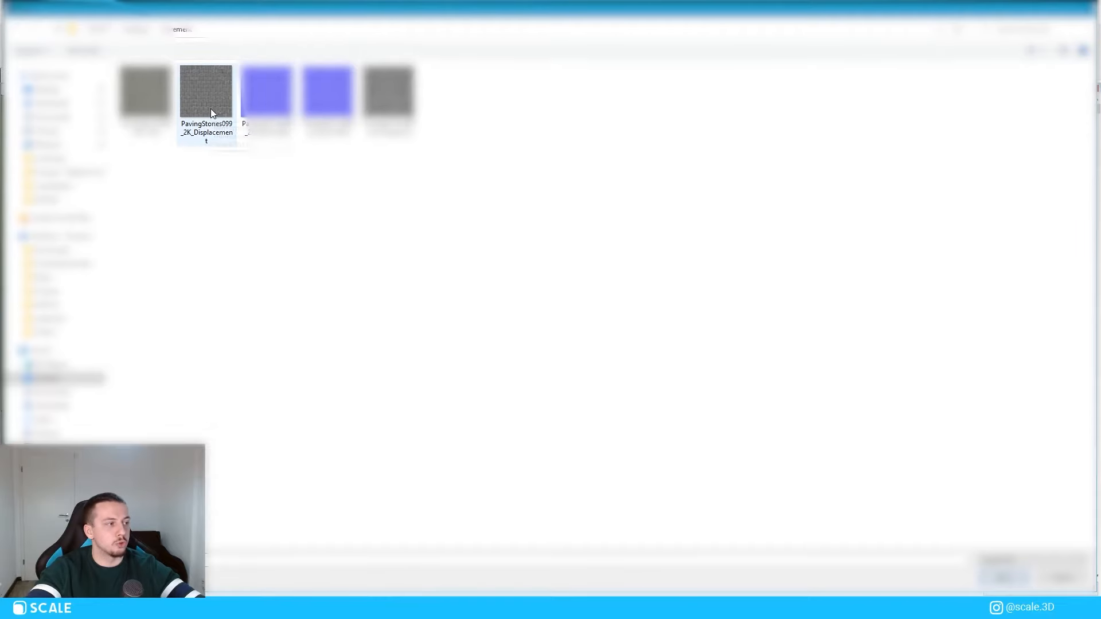
{"action": "double_click", "coordinate": [207, 108]}
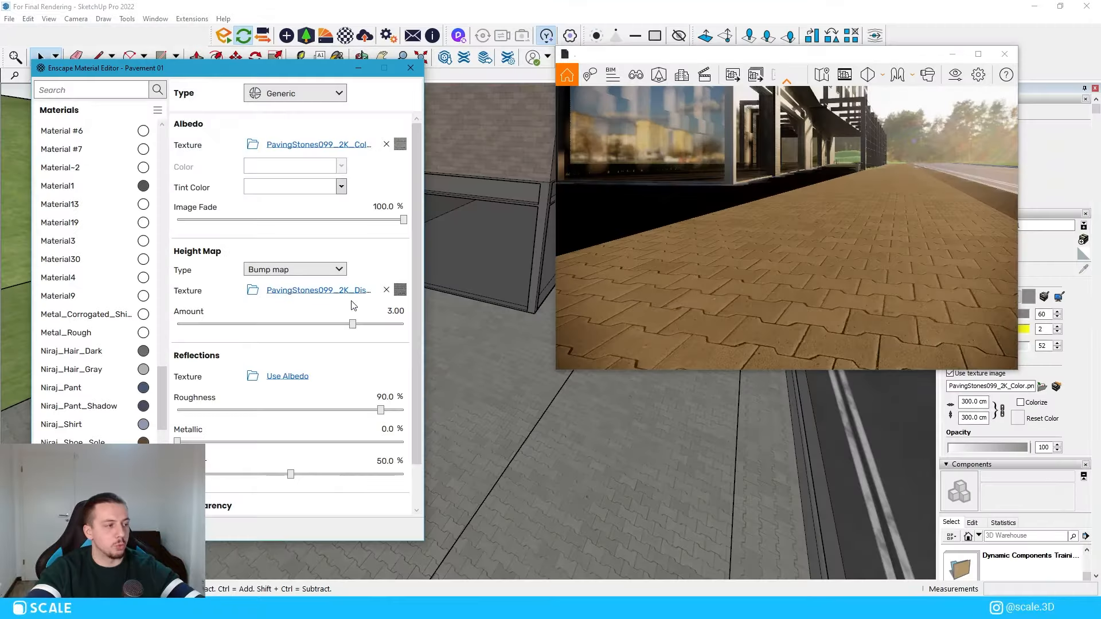
{"action": "left_click", "coordinate": [321, 270]}
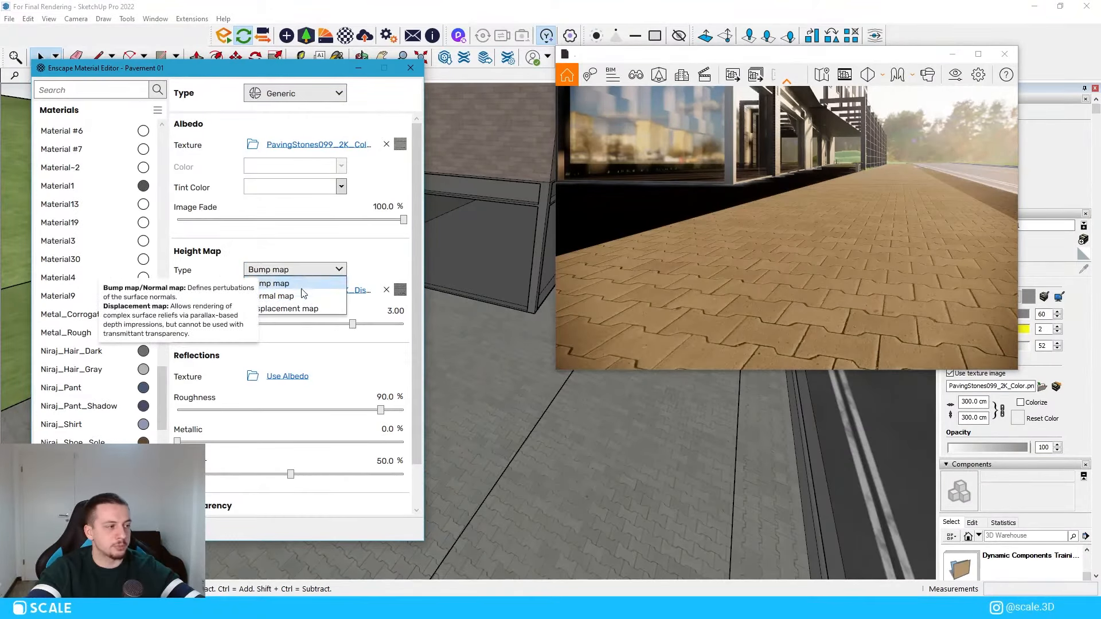
{"action": "left_click", "coordinate": [305, 310]}
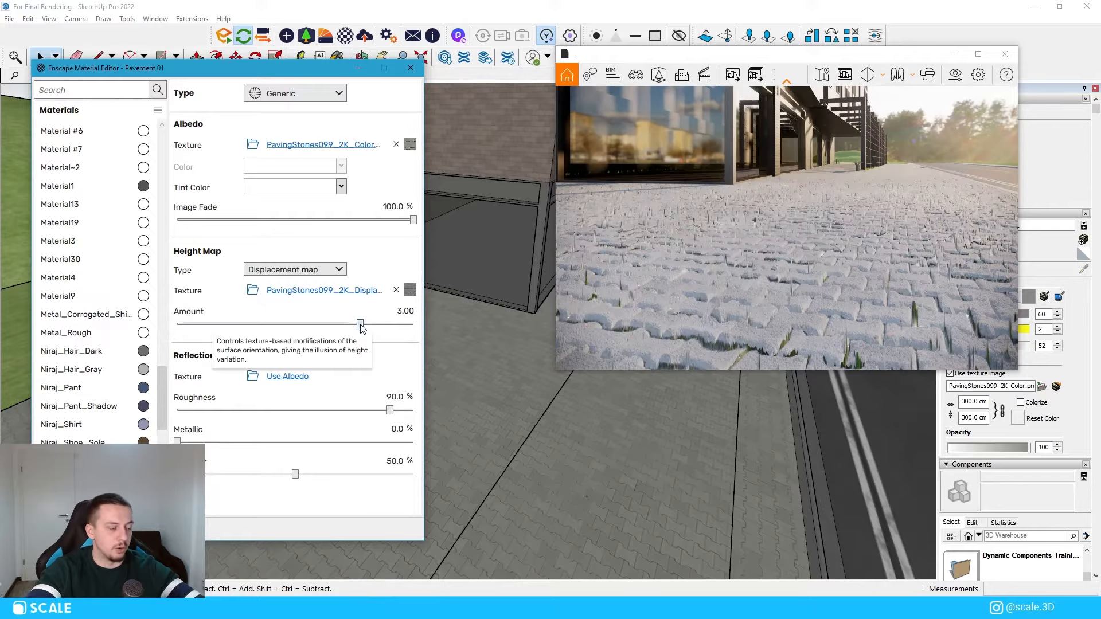
Reduce the displacement amount of Pavement 01 to 0.4
{"action": "scroll", "coordinate": [352, 331], "scroll_direction": "down", "scroll_amount": 1}
{"action": "left_click_drag", "start_coordinate": [350, 331], "coordinate": [327, 329]}
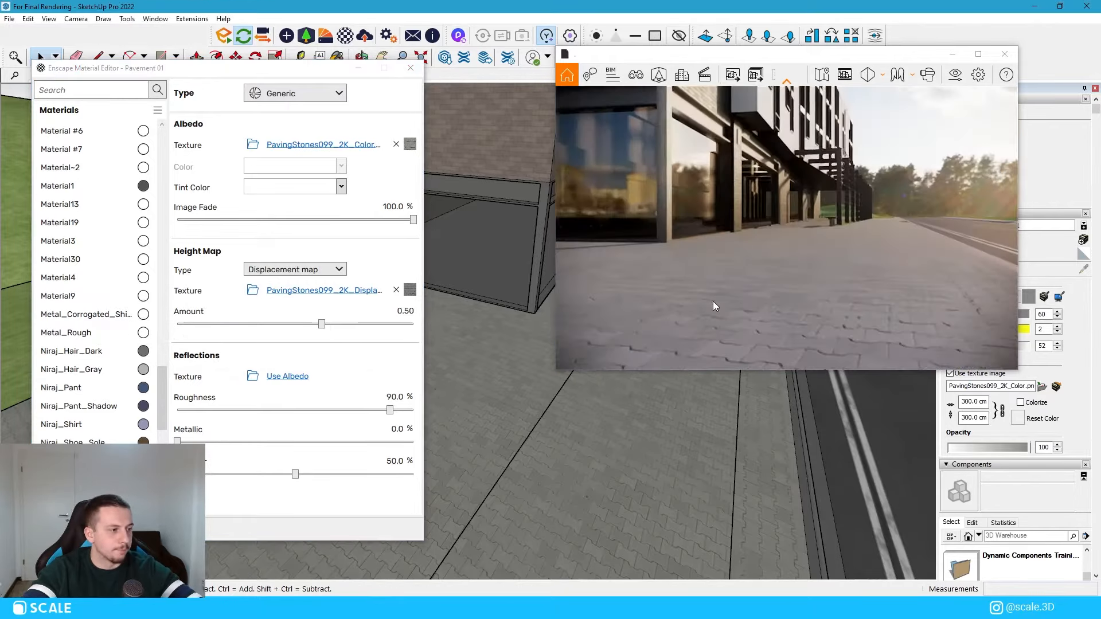
{"action": "left_click", "coordinate": [409, 310]}
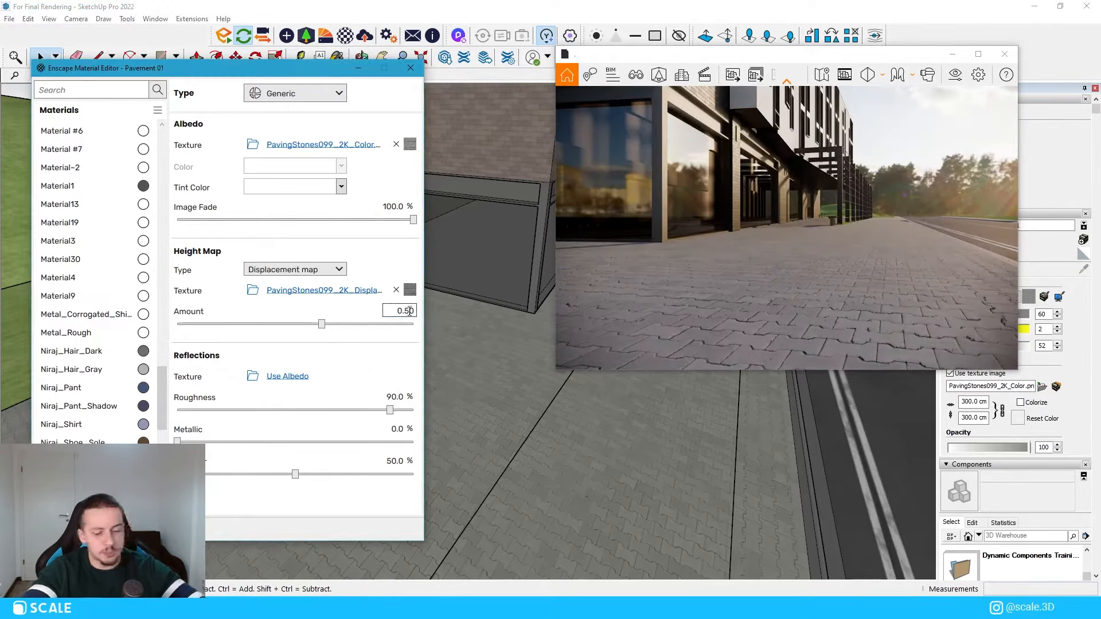
{"action": "left_click", "coordinate": [796, 223]}
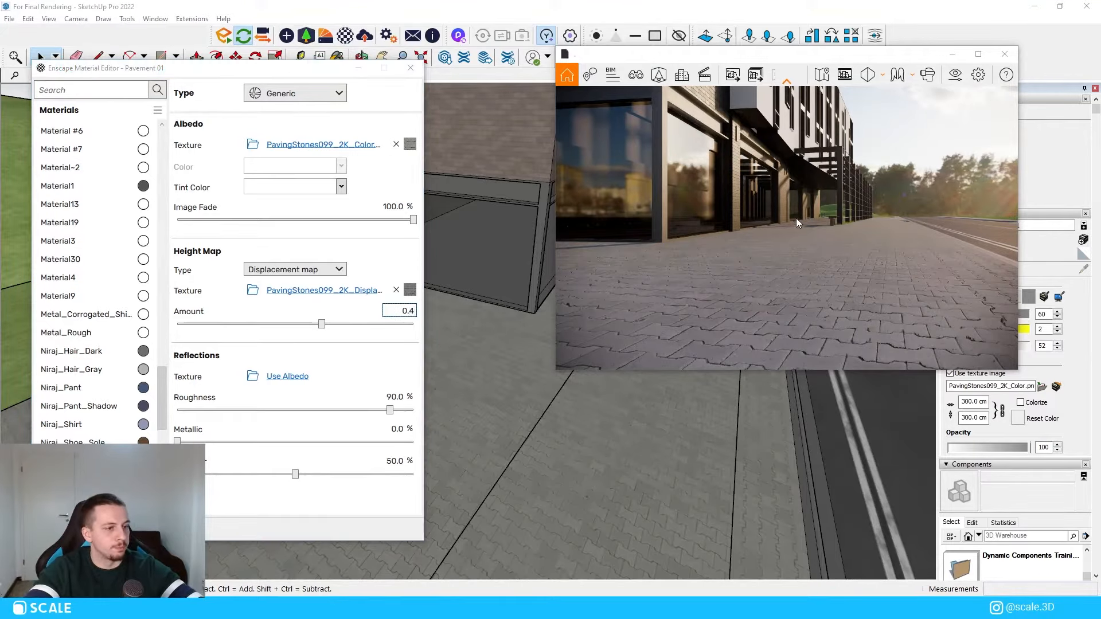
Load PavingStones099_2K_Roughness as the reflections texture of Pavement 01
{"action": "left_click", "coordinate": [250, 377]}
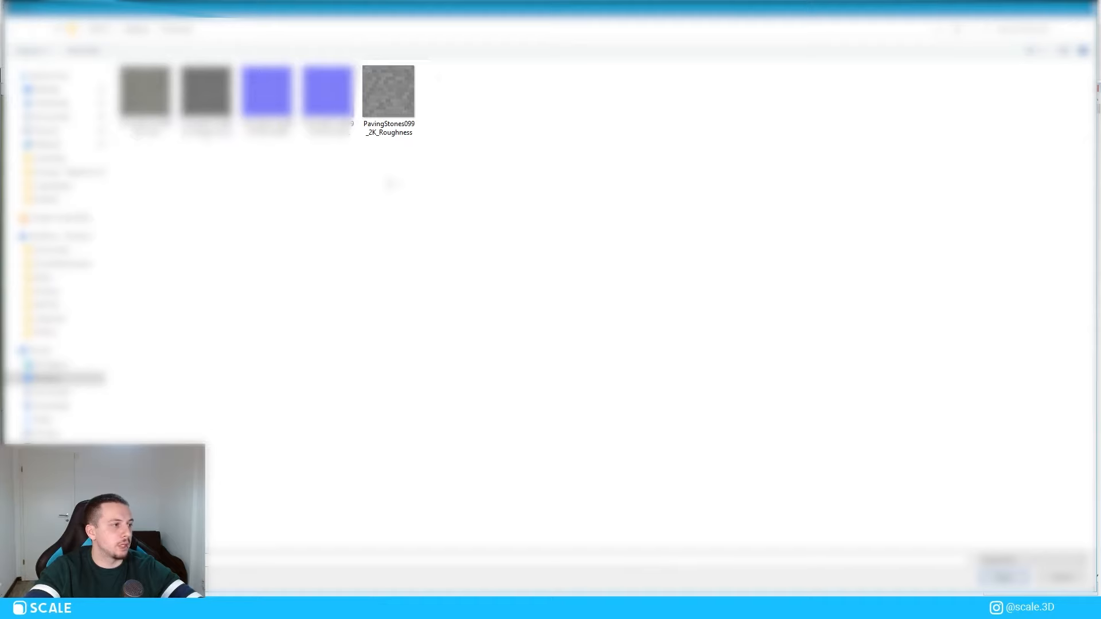
{"action": "double_click", "coordinate": [364, 104]}
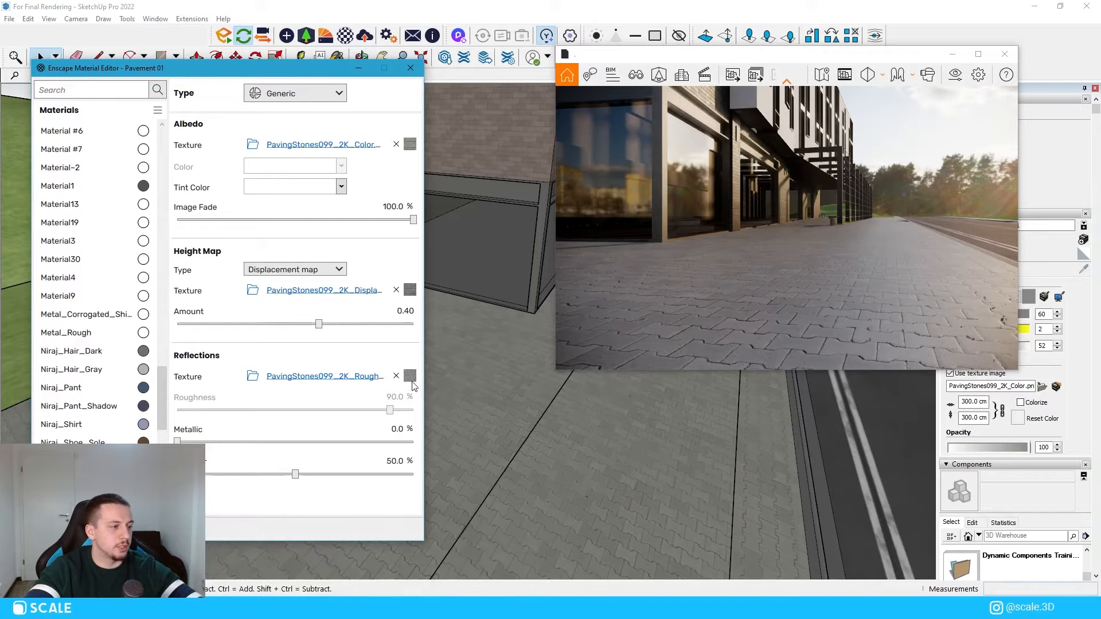
{"action": "mouse_move", "coordinate": [410, 376]}
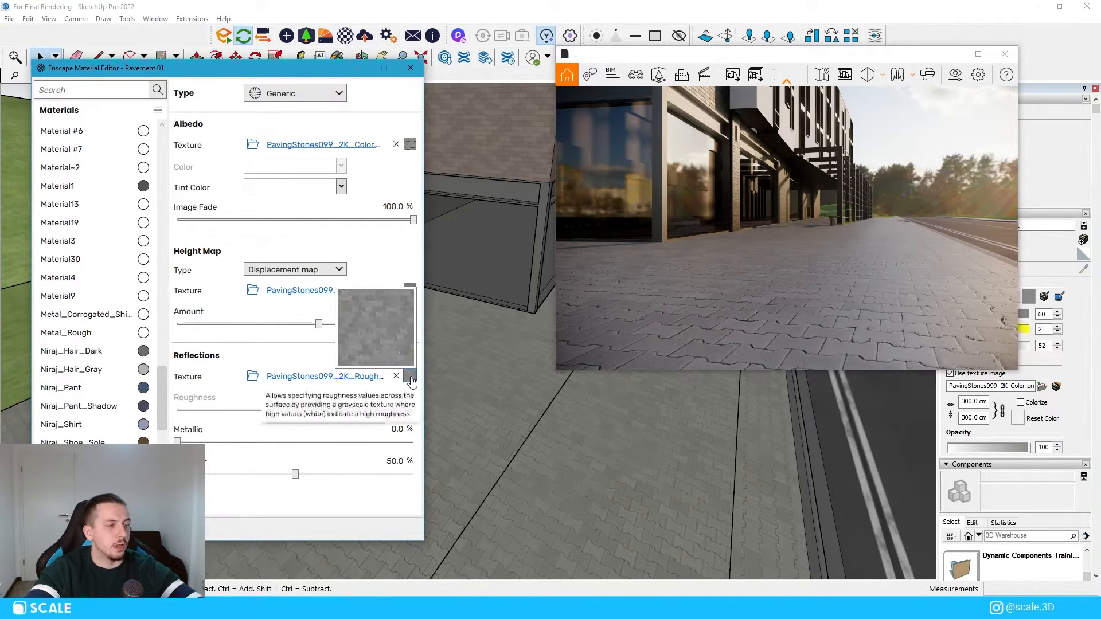
Walk along the pavement in the Enscape view to examine its relief and reflections from several angles
{"action": "left_click", "coordinate": [846, 267]}
{"action": "key", "text": "d"}
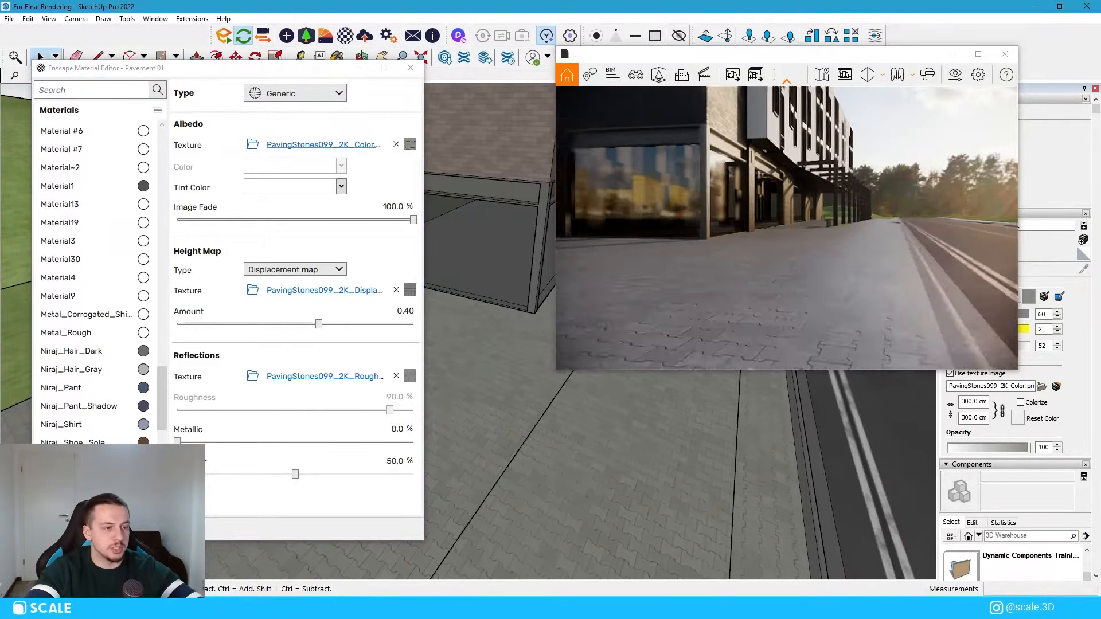
{"action": "key", "text": "a"}
{"action": "key", "text": "w"}
{"action": "key", "text": "q"}
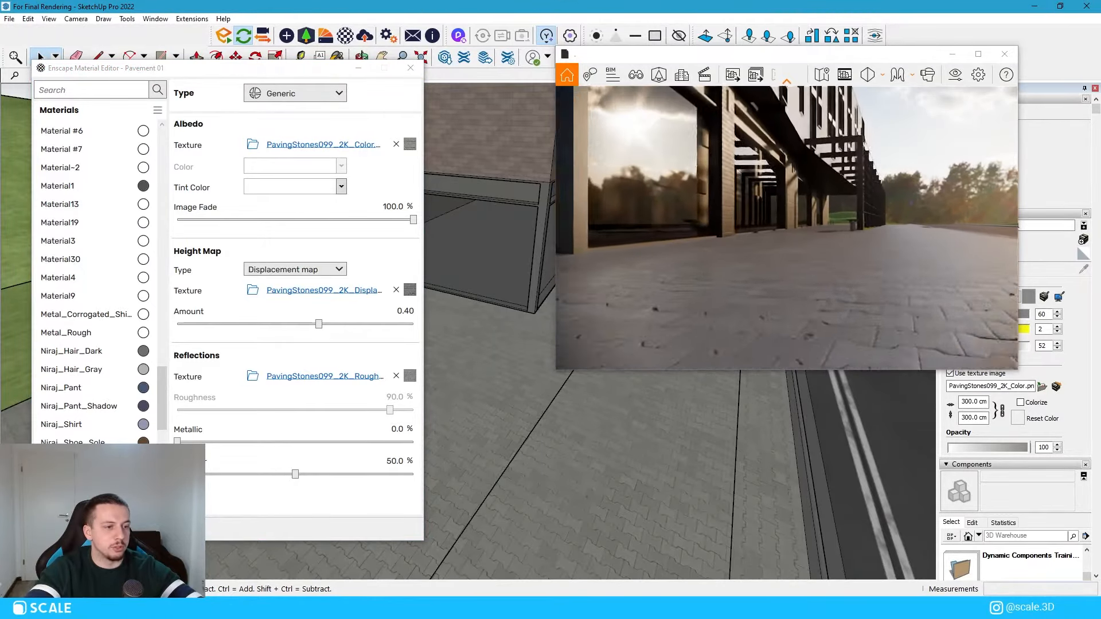
{"action": "key", "text": "w"}
{"action": "key", "text": "a"}
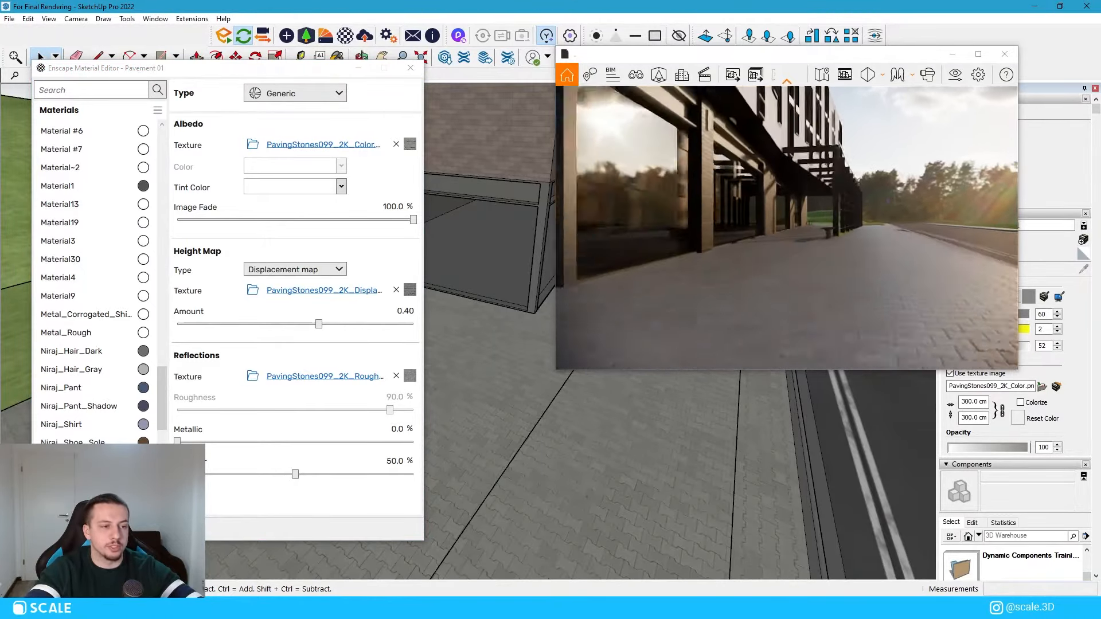
{"action": "key", "text": "w"}
{"action": "key", "text": "a"}
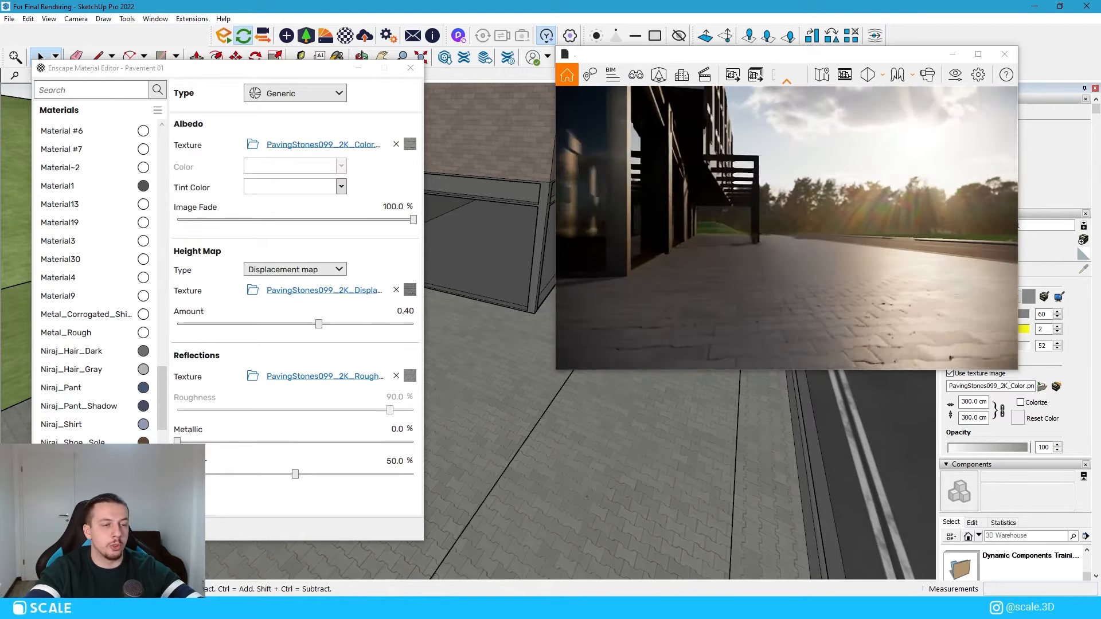
{"action": "key", "text": "a"}
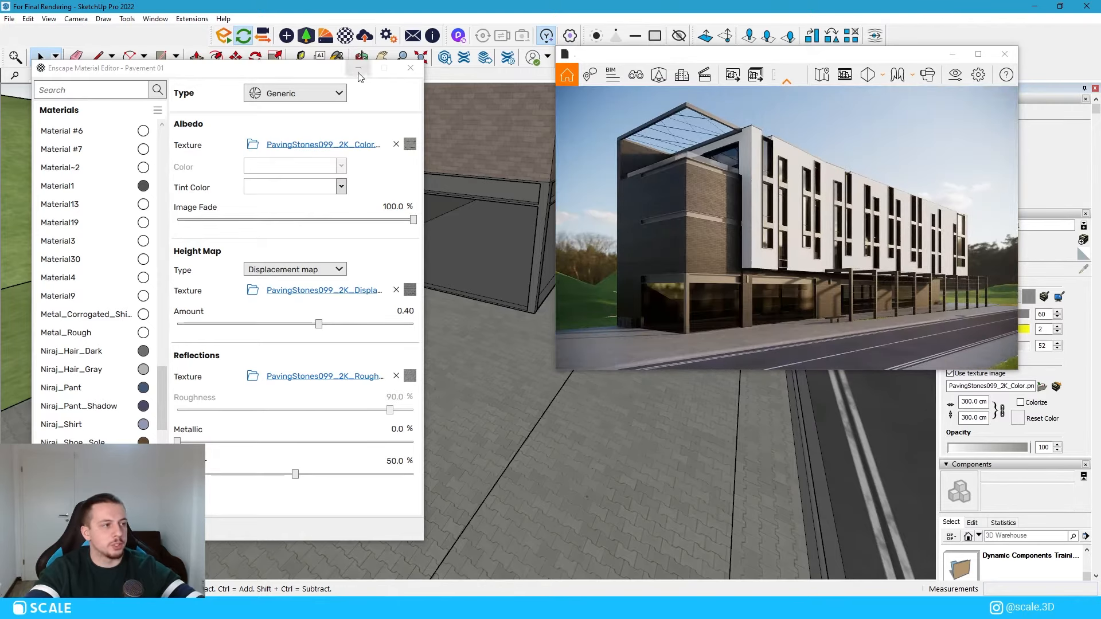
Close the Enscape Material Editor and browse the tree models in the Vegetation category of the Enscape Asset Library
{"action": "left_click", "coordinate": [410, 68]}
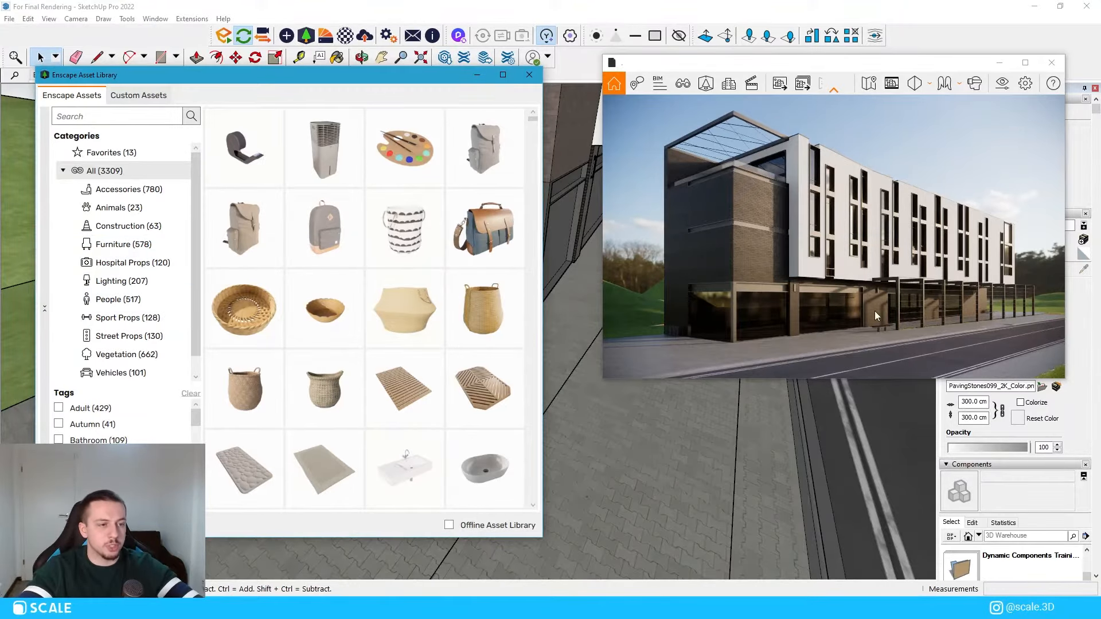
{"action": "left_click", "coordinate": [113, 364]}
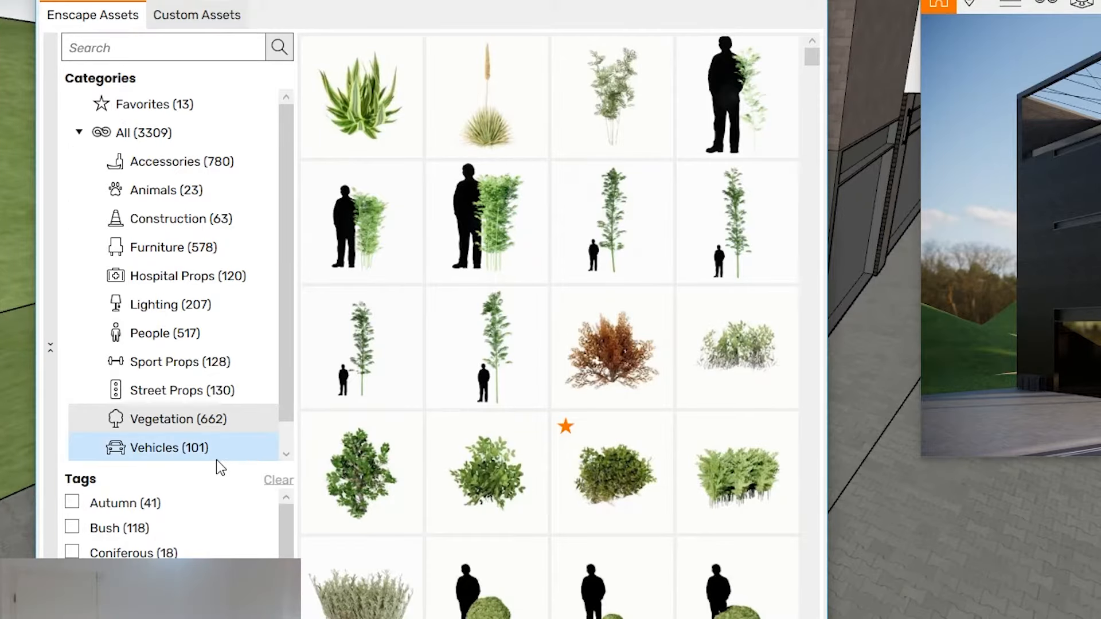
{"action": "mouse_move", "coordinate": [573, 52]}
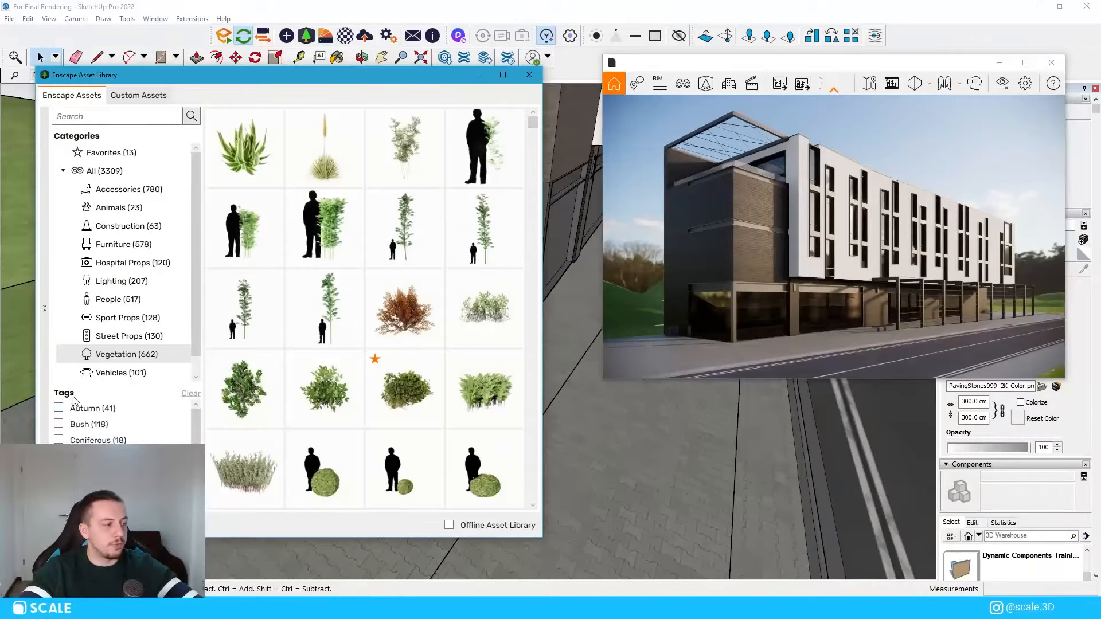
{"action": "scroll", "coordinate": [198, 440], "scroll_direction": "down", "scroll_amount": 5}
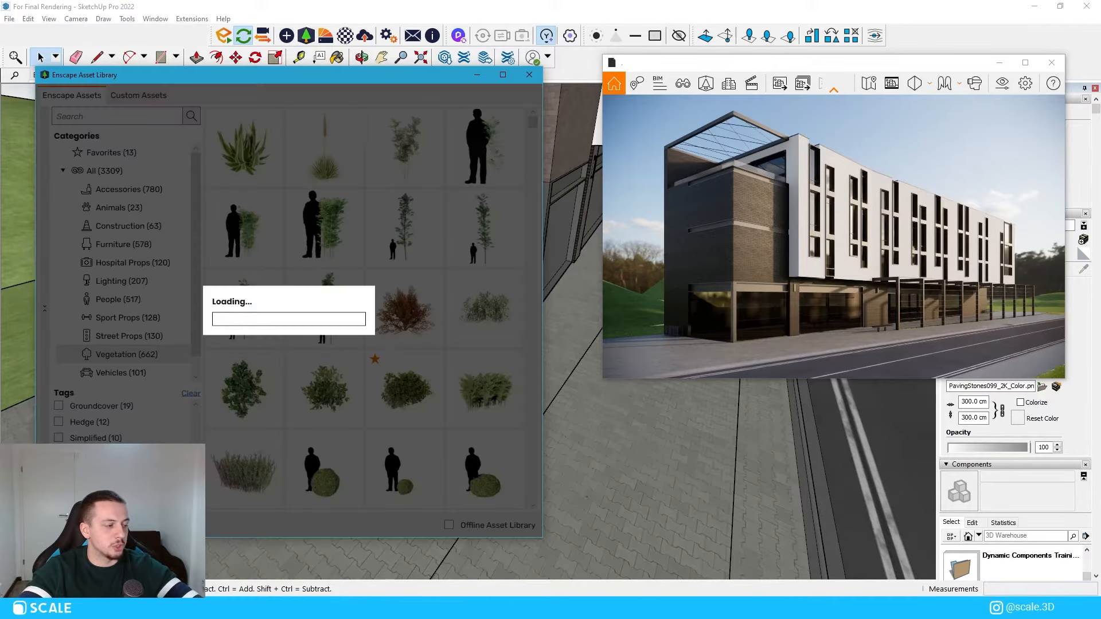
{"action": "scroll", "coordinate": [449, 282], "scroll_direction": "down", "scroll_amount": 6}
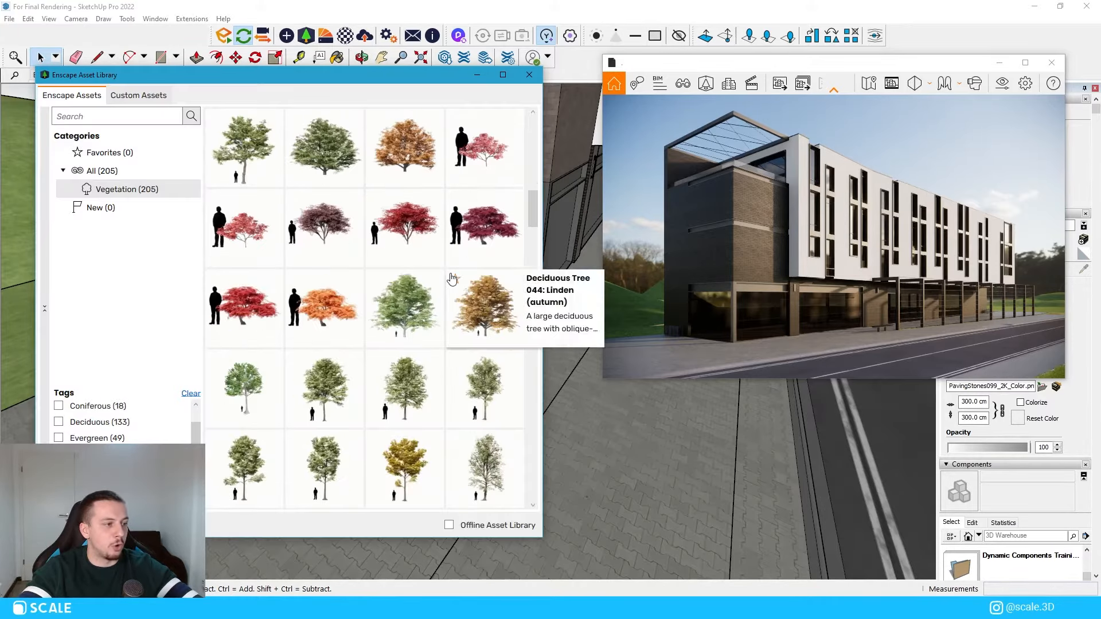
{"action": "scroll", "coordinate": [449, 282], "scroll_direction": "down", "scroll_amount": 12}
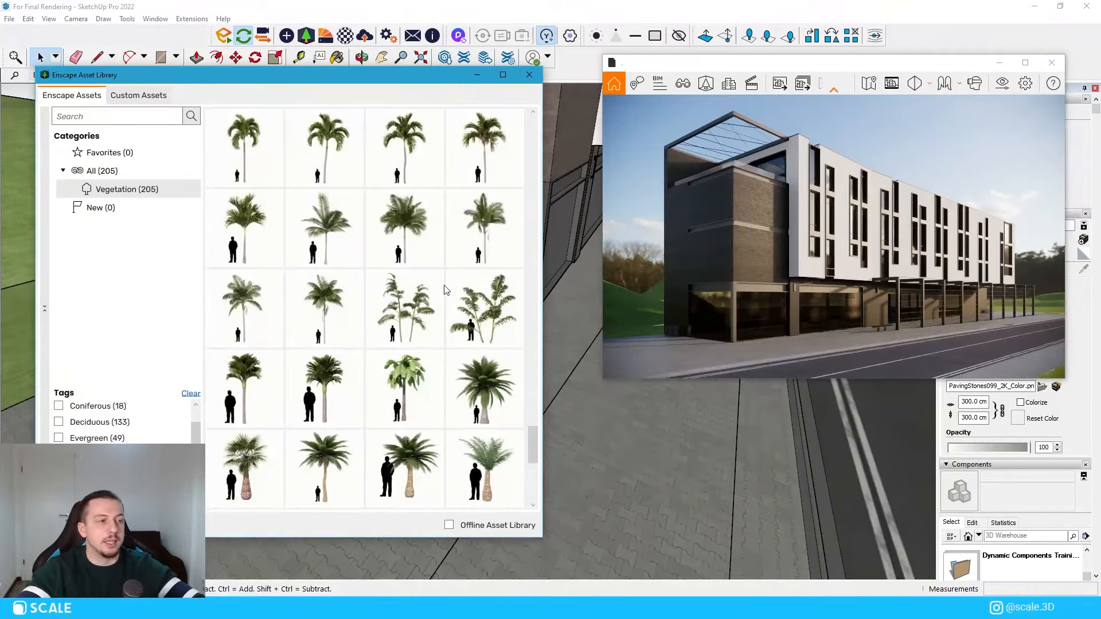
{"action": "left_click_drag", "start_coordinate": [436, 76], "coordinate": [417, 102]}
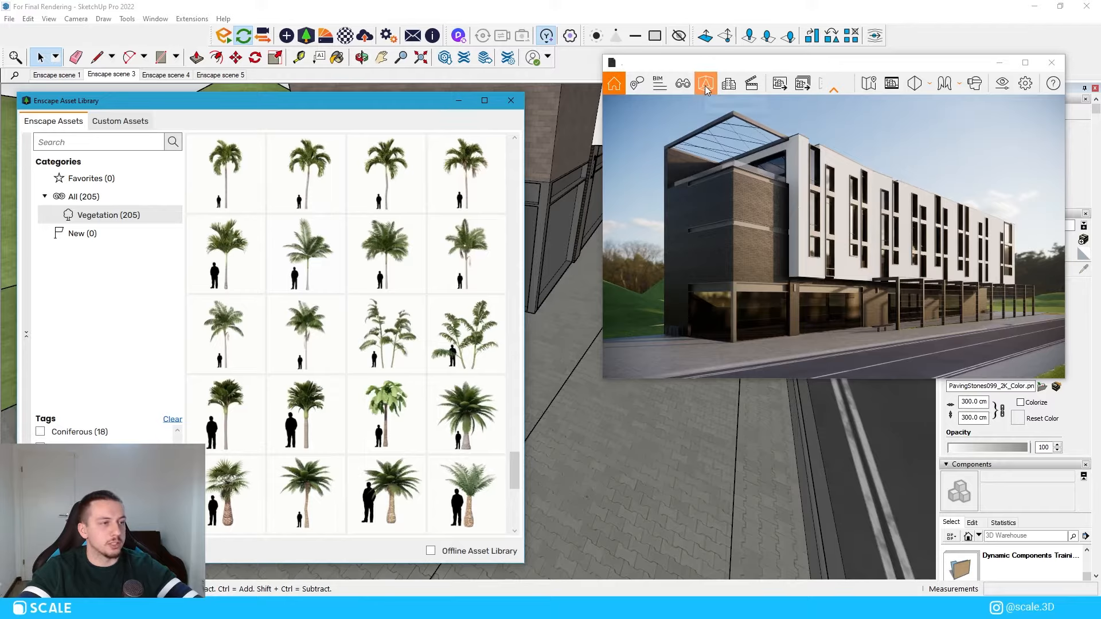
Maximize the Enscape render window and open its built-in Asset Library
{"action": "double_click", "coordinate": [715, 59]}
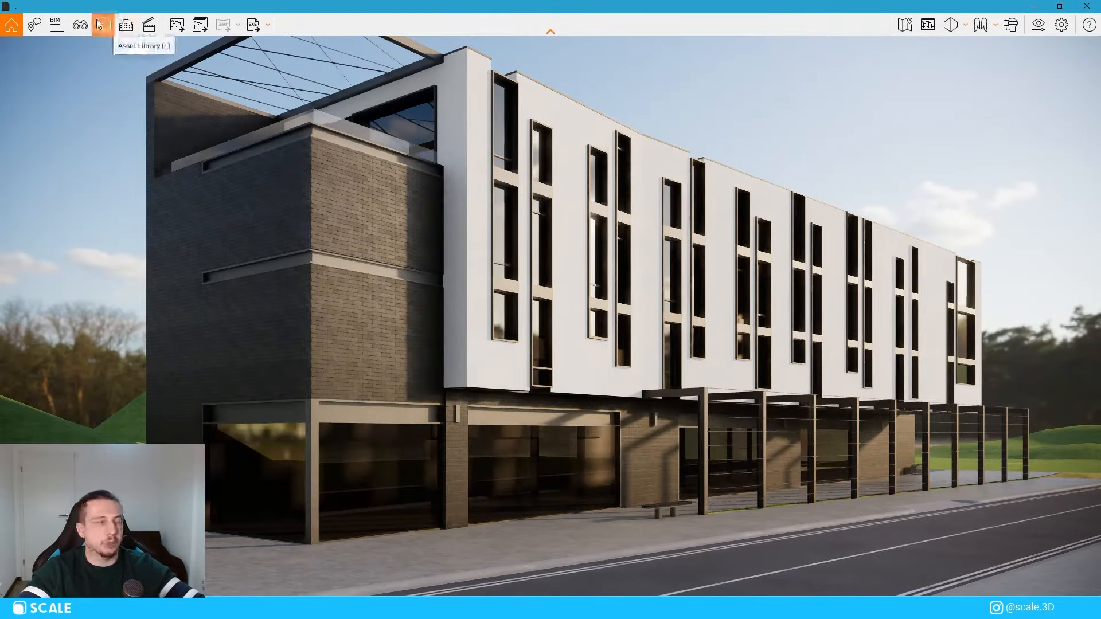
{"action": "left_click", "coordinate": [101, 25]}
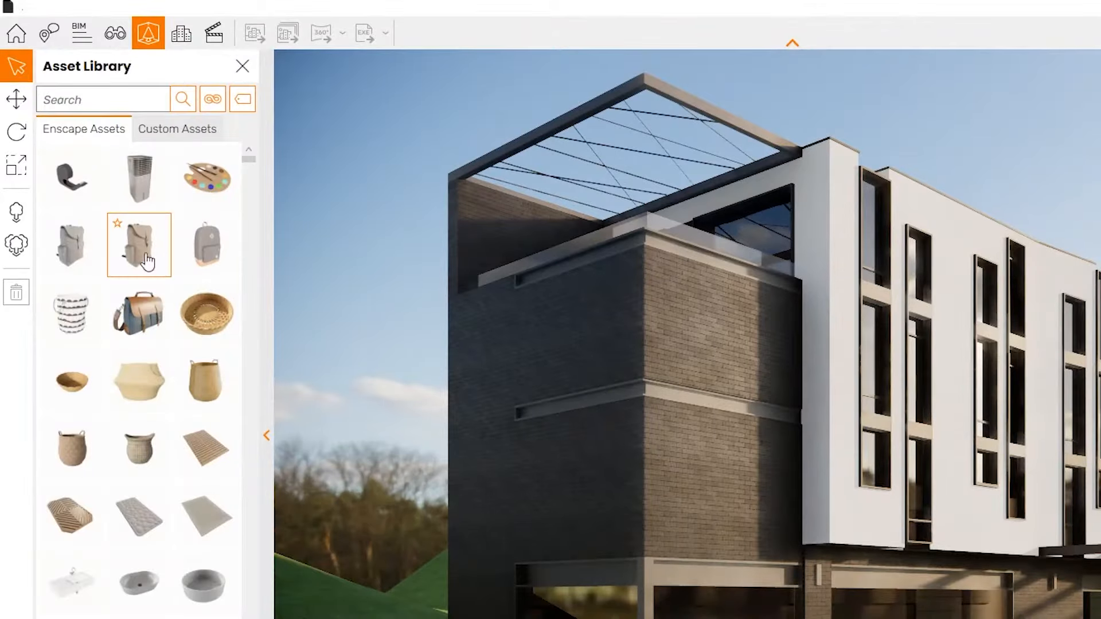
{"action": "scroll", "coordinate": [188, 289], "scroll_direction": "down", "scroll_amount": 10}
{"action": "scroll", "coordinate": [181, 252], "scroll_direction": "up", "scroll_amount": 10}
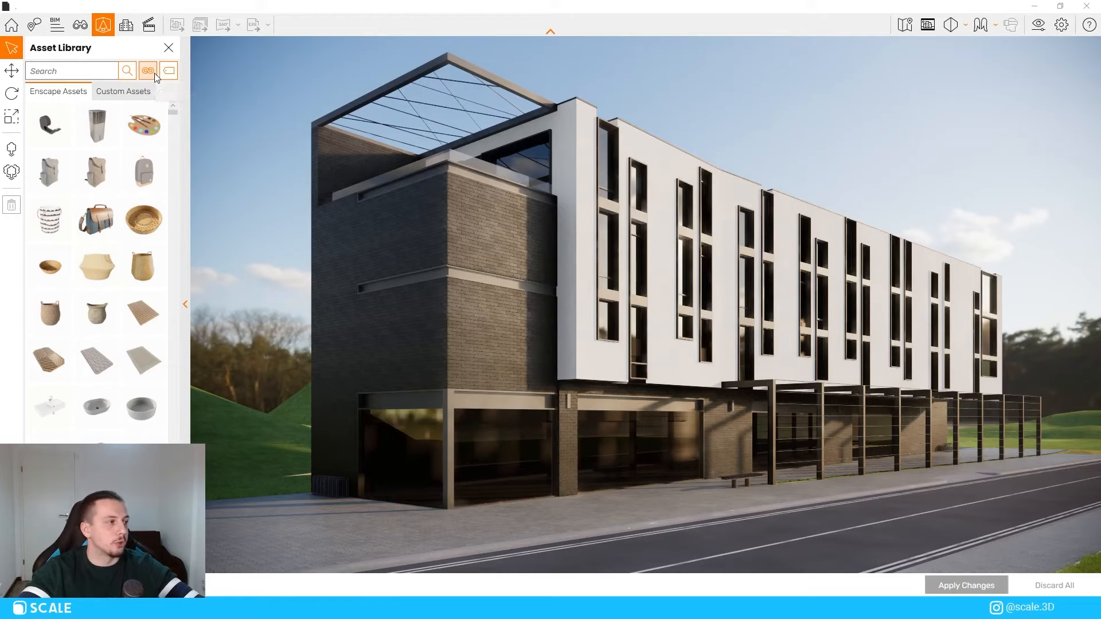
Filter the Asset Library to trees in the Vegetation category
{"action": "left_click", "coordinate": [212, 98]}
{"action": "left_click", "coordinate": [181, 301]}
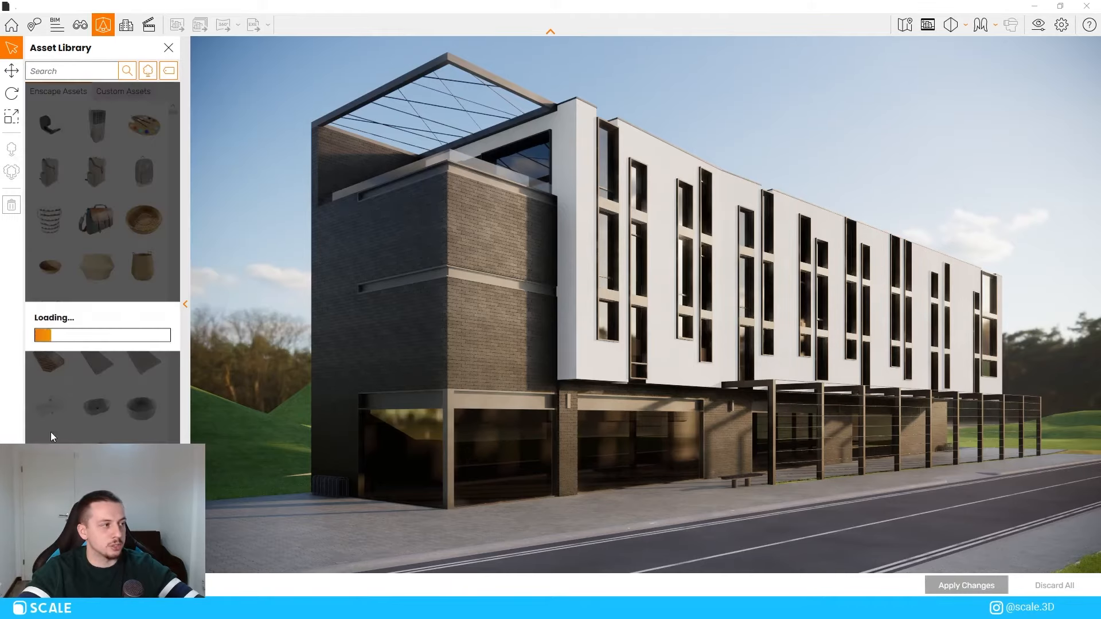
{"action": "left_click", "coordinate": [168, 71]}
{"action": "left_click", "coordinate": [183, 172]}
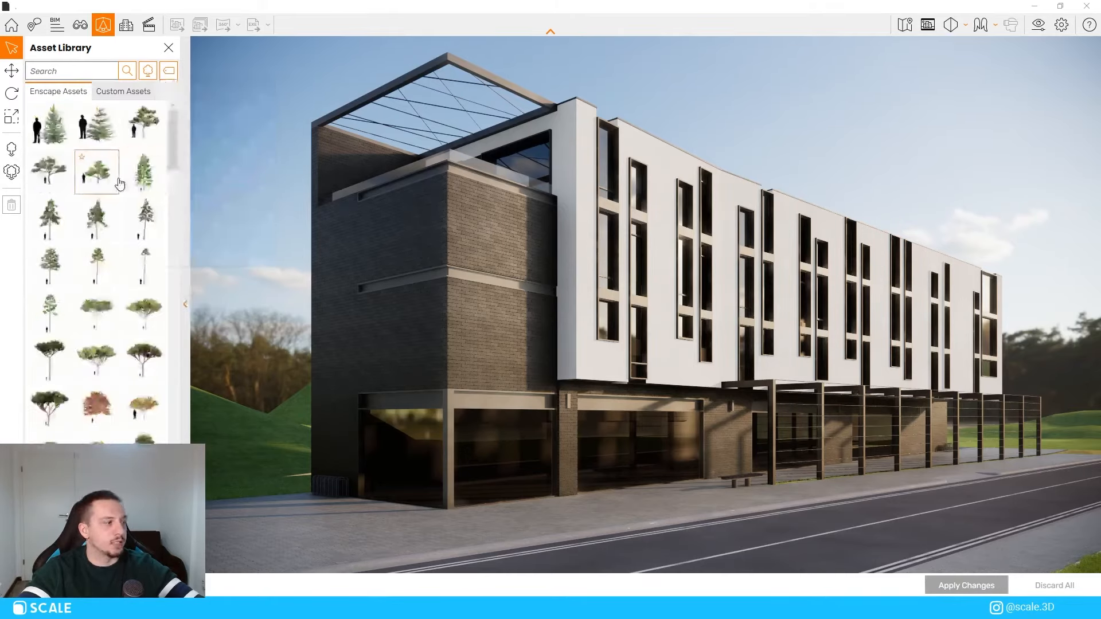
Place one green deciduous tree on the grass beside the building's brick end and apply the changes
{"action": "key", "text": "s"}
{"action": "left_click_drag", "start_coordinate": [976, 277], "coordinate": [814, 344]}
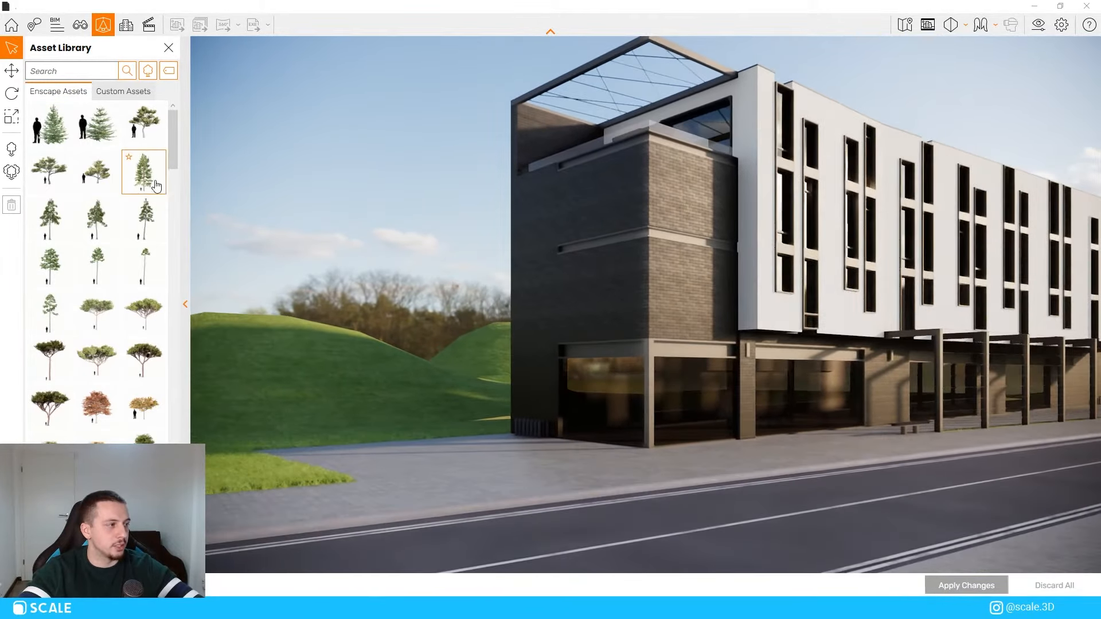
{"action": "left_click", "coordinate": [145, 439]}
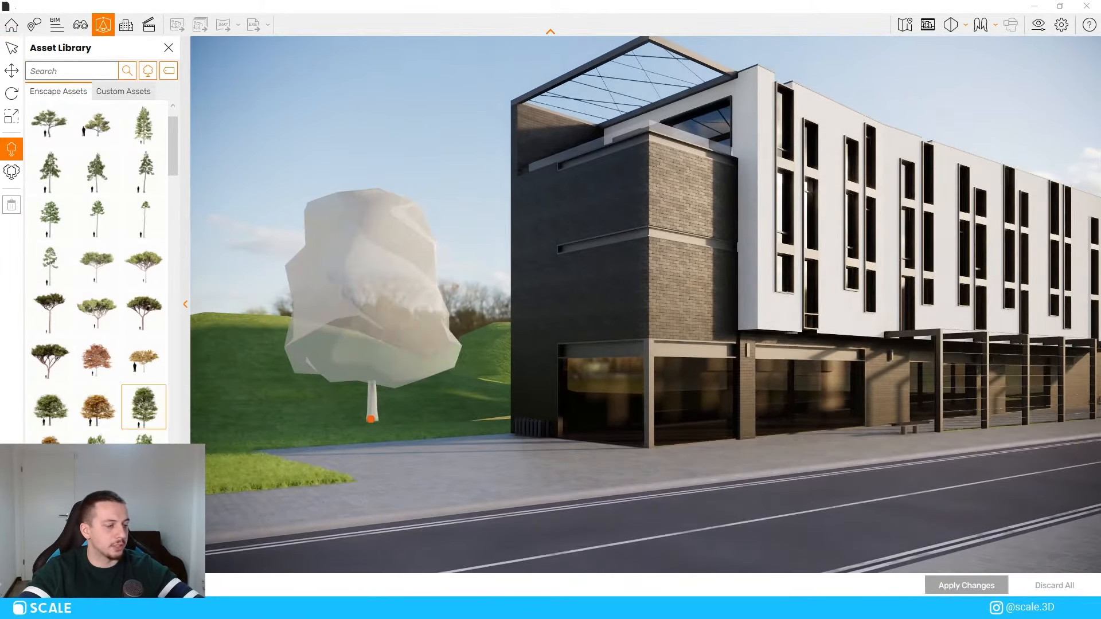
{"action": "left_click", "coordinate": [365, 414]}
{"action": "key", "text": "d"}
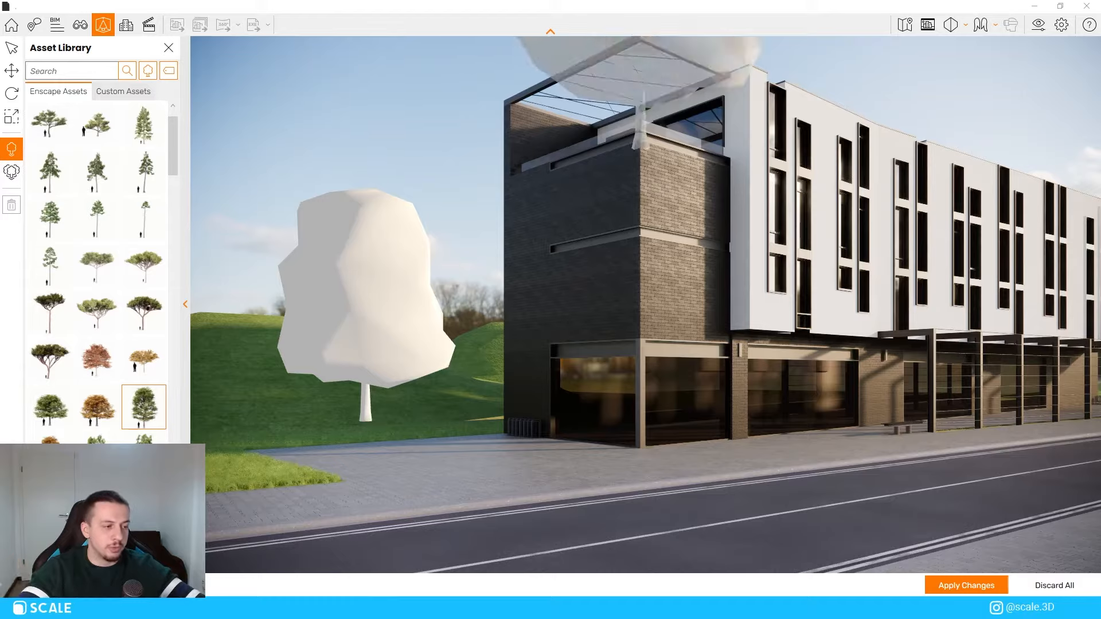
{"action": "left_click", "coordinate": [975, 586]}
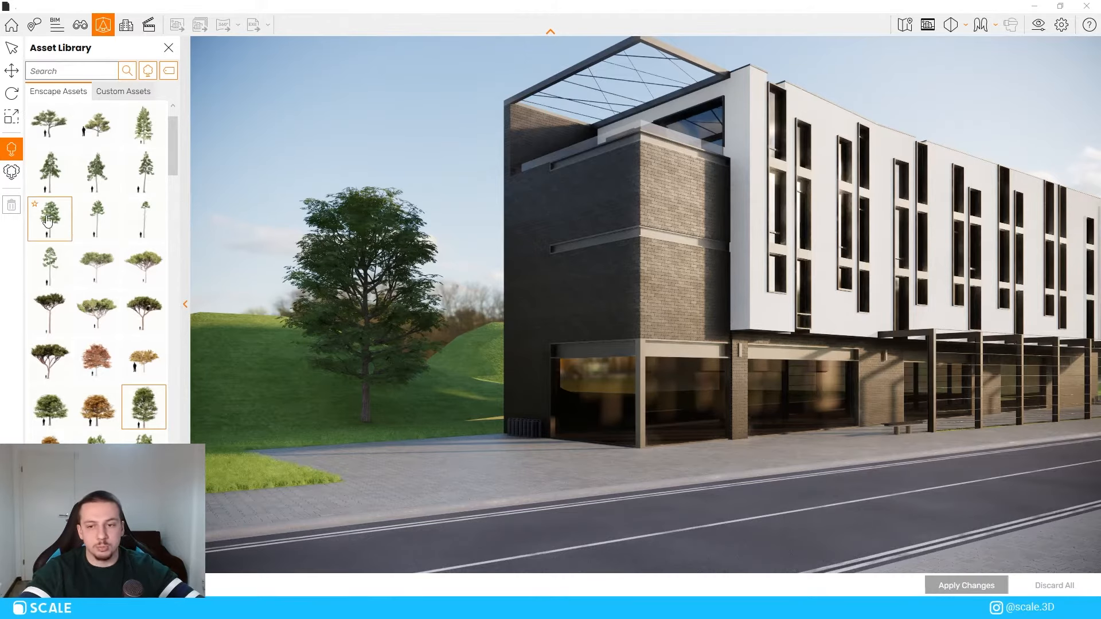
Start a multi-asset placement on the grassy hill beside the building's brick end, using the green deciduous tree
{"action": "left_click", "coordinate": [11, 178]}
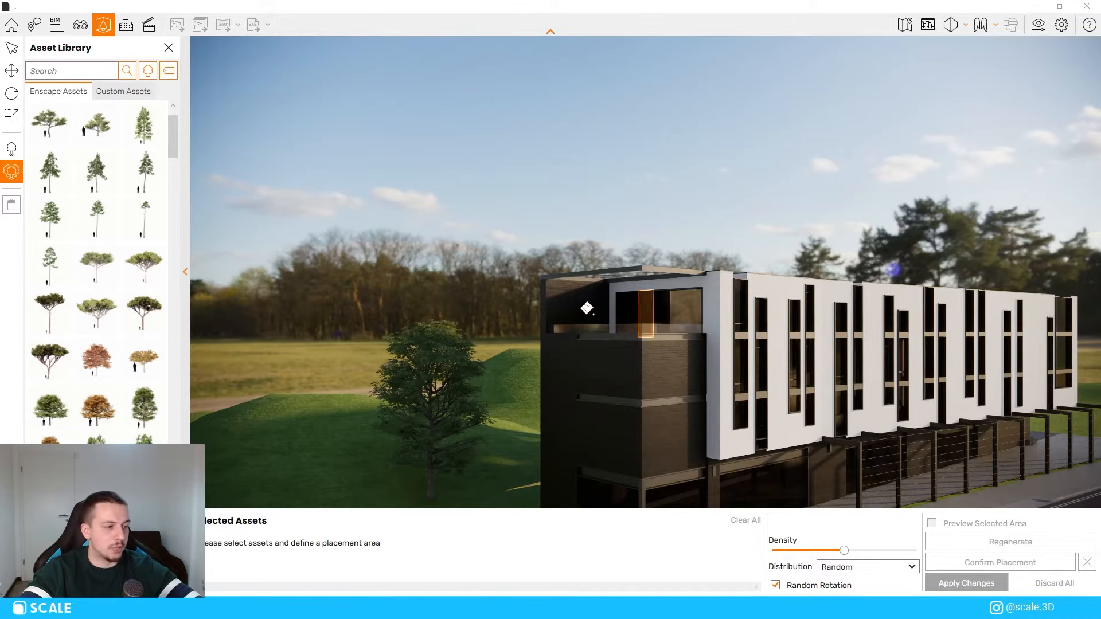
{"action": "left_click_drag", "start_coordinate": [585, 307], "coordinate": [494, 312]}
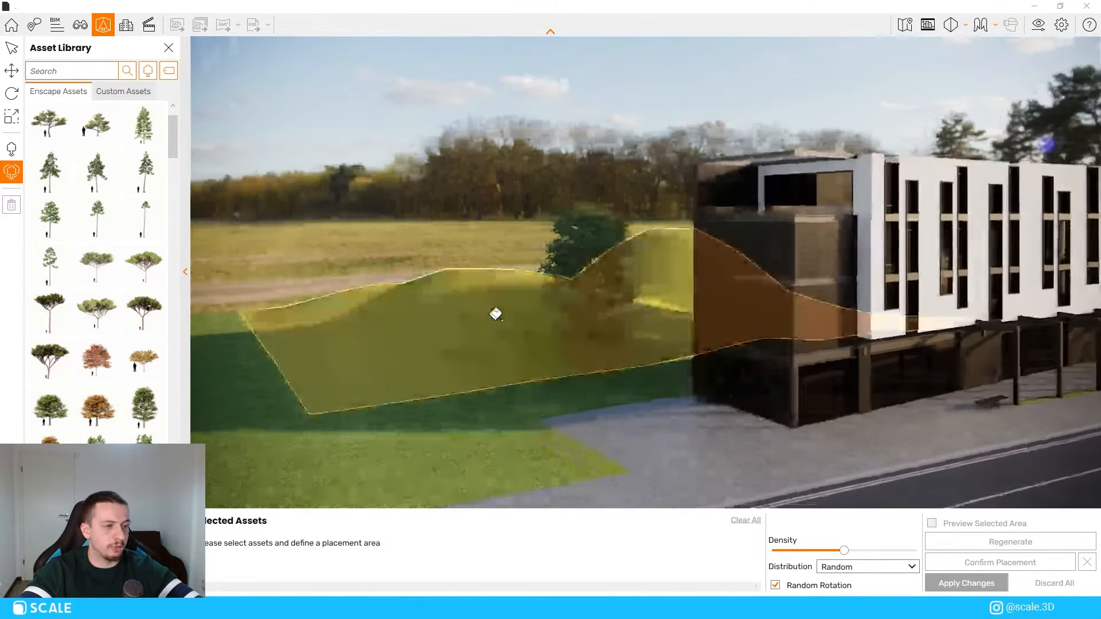
{"action": "left_click", "coordinate": [468, 311]}
{"action": "scroll", "coordinate": [122, 339], "scroll_direction": "down", "scroll_amount": 1}
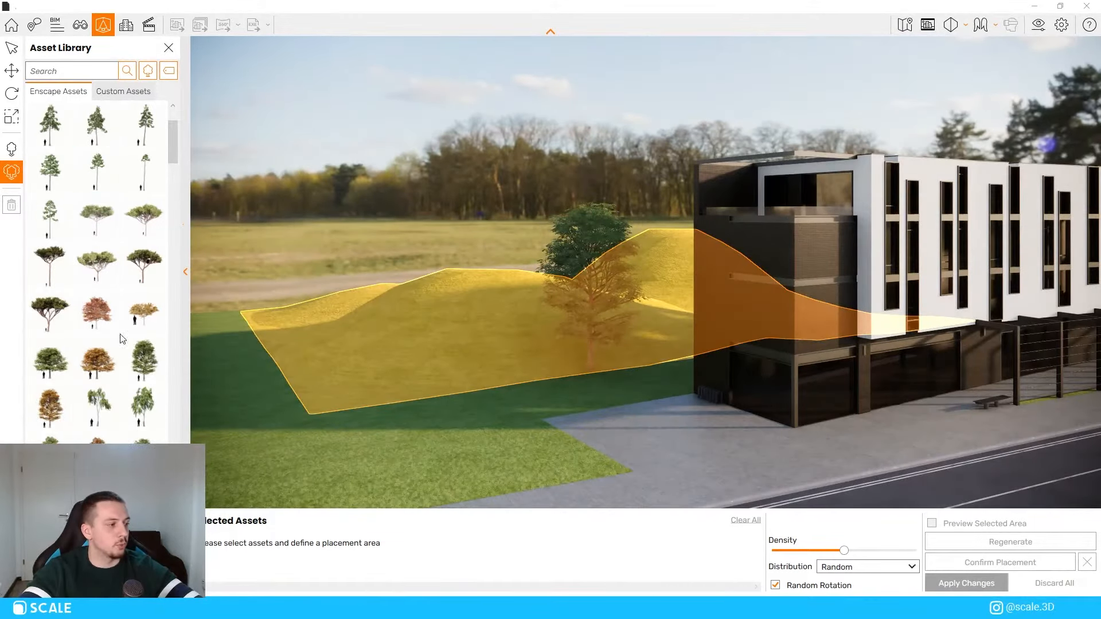
{"action": "left_click", "coordinate": [158, 356]}
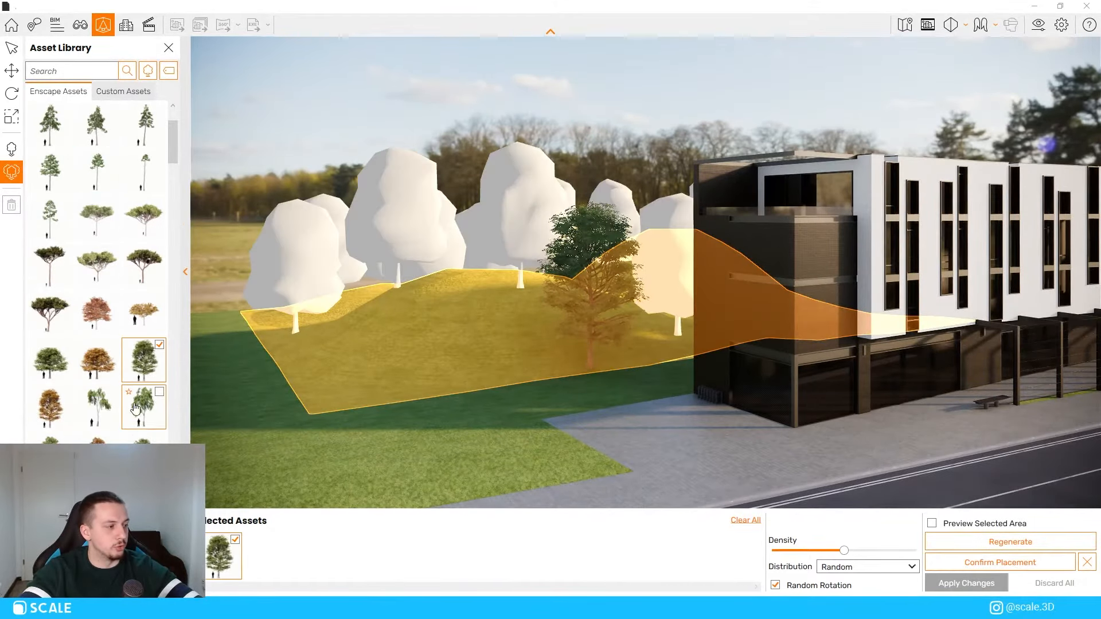
Add an orange autumn tree and a second green deciduous tree to the mix for the hill
{"action": "scroll", "coordinate": [161, 329], "scroll_direction": "down", "scroll_amount": 1}
{"action": "scroll", "coordinate": [114, 333], "scroll_direction": "down", "scroll_amount": 1}
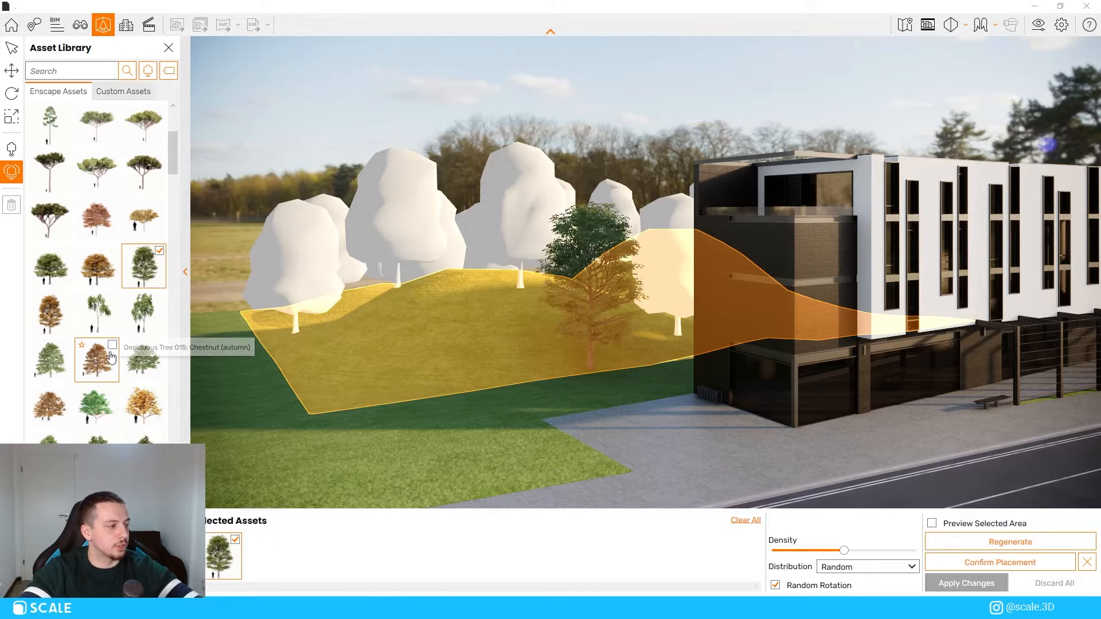
{"action": "left_click", "coordinate": [50, 318]}
{"action": "scroll", "coordinate": [133, 385], "scroll_direction": "down", "scroll_amount": 2}
{"action": "left_click", "coordinate": [143, 360]}
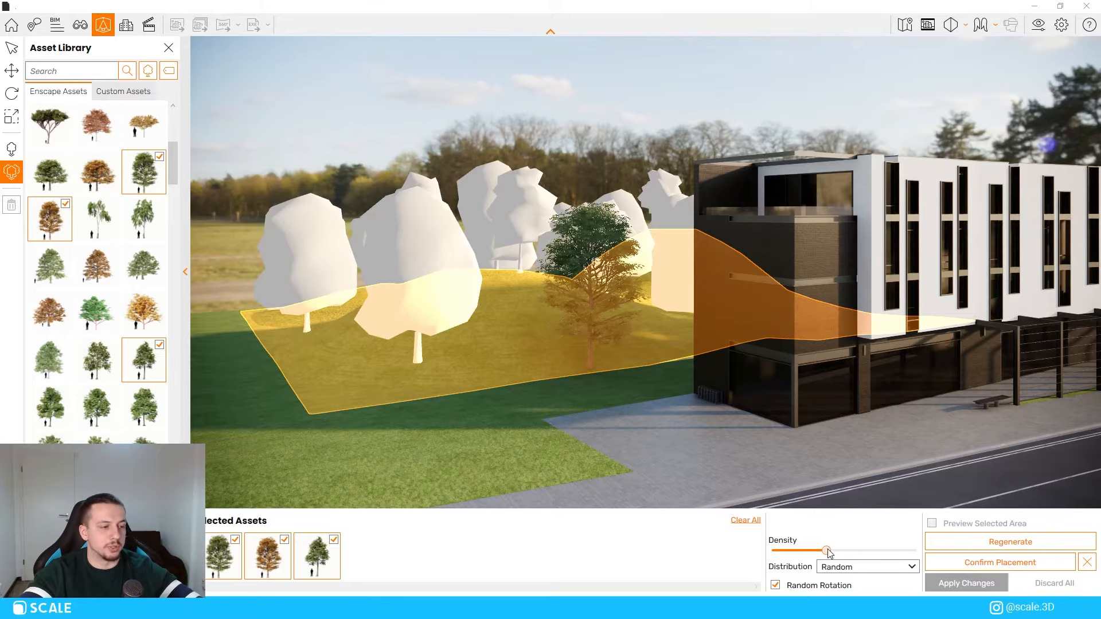
Set the hill trees' distribution to Uniform with Random Rotation on, and their density to about 70% of its range
{"action": "left_click_drag", "start_coordinate": [827, 551], "coordinate": [804, 551]}
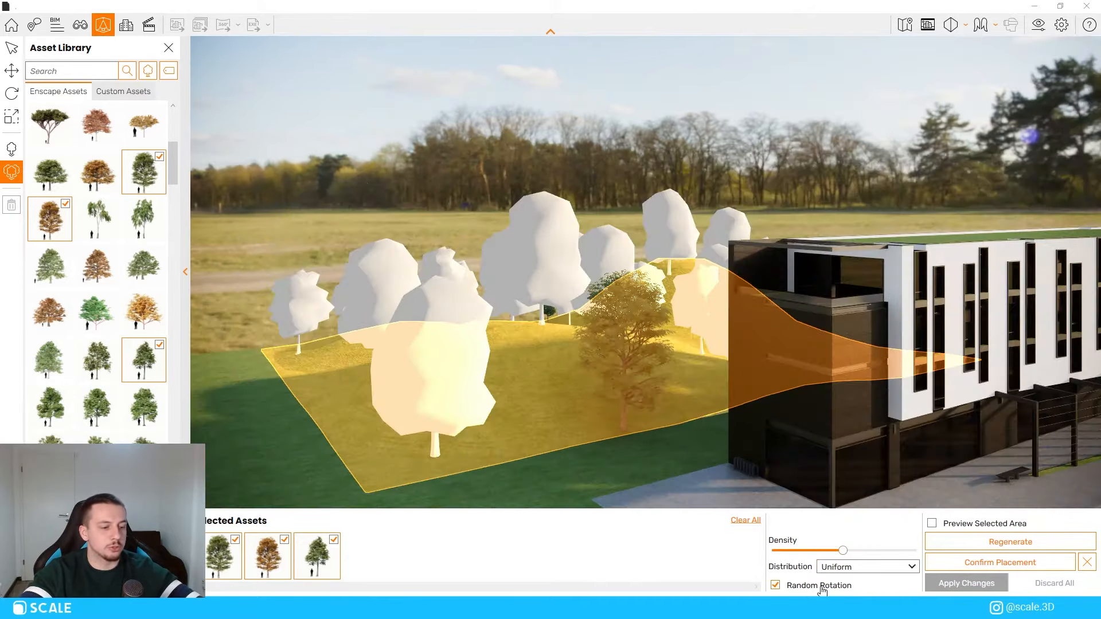
{"action": "left_click", "coordinate": [821, 586]}
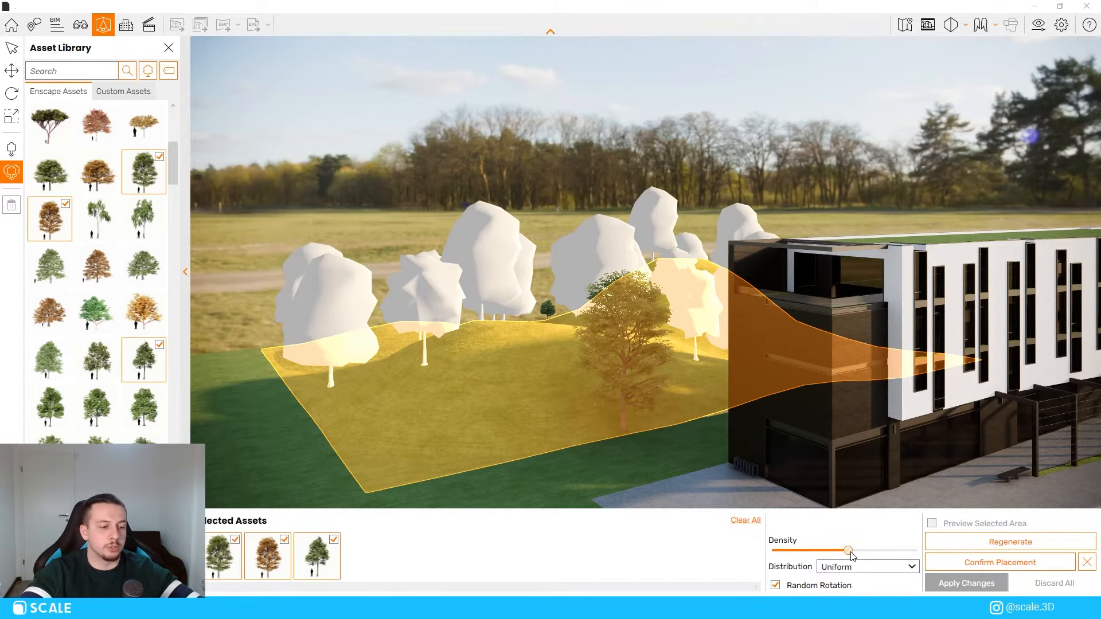
{"action": "left_click_drag", "start_coordinate": [851, 556], "coordinate": [858, 556]}
{"action": "right_click_drag", "start_coordinate": [631, 344], "coordinate": [384, 304]}
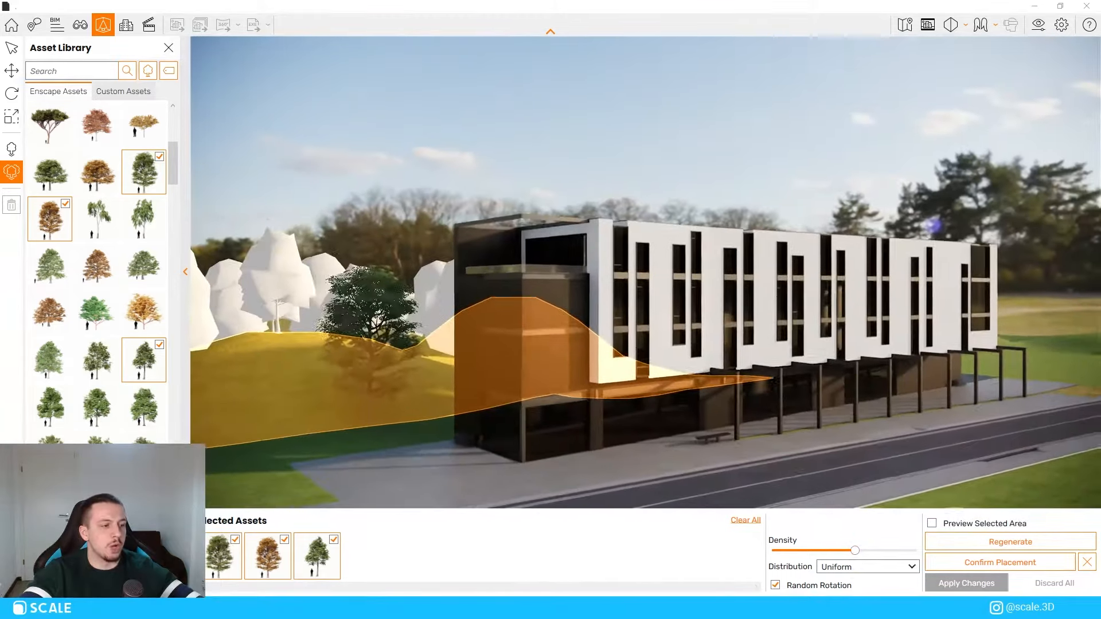
{"action": "right_click_drag", "start_coordinate": [790, 453], "coordinate": [789, 408]}
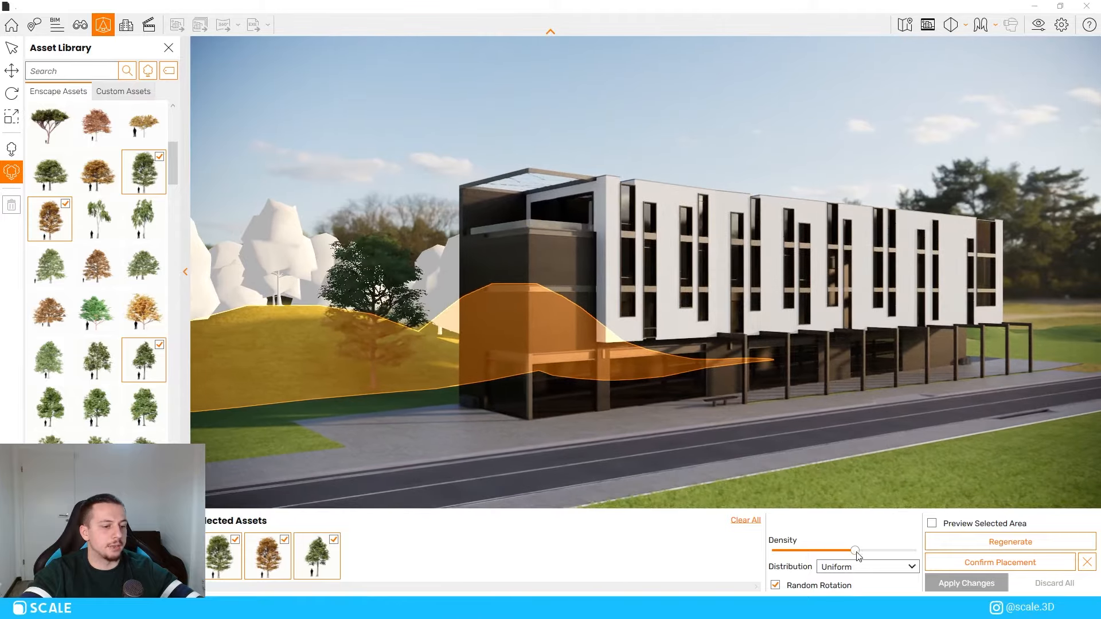
{"action": "left_click_drag", "start_coordinate": [855, 552], "coordinate": [875, 552]}
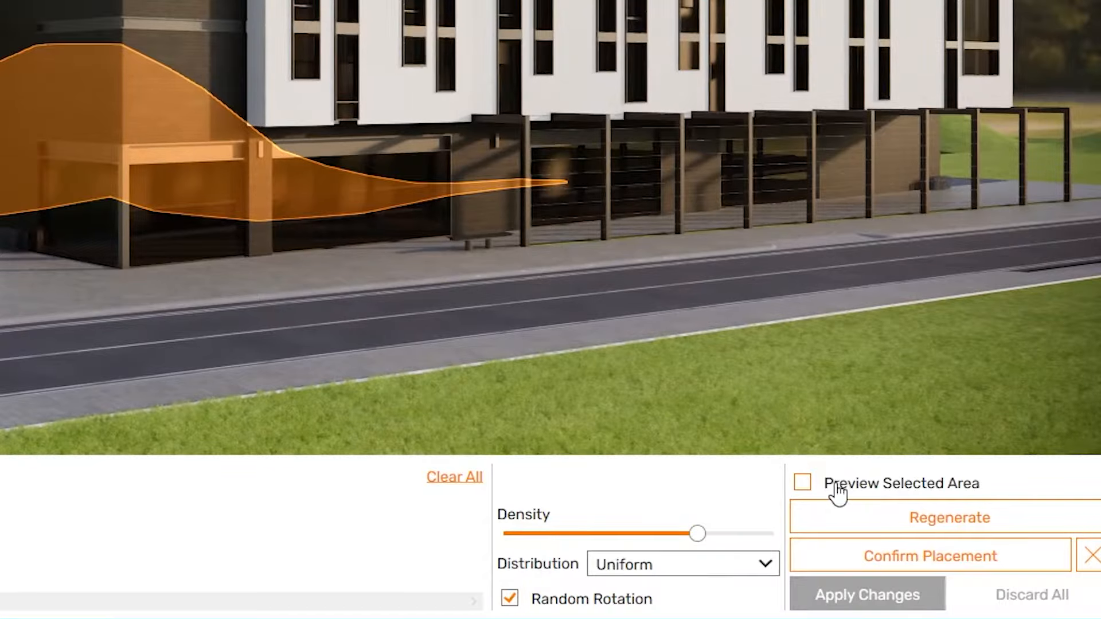
Preview the selected area with rendered trees, check the hill from several views, and confirm the placement
{"action": "left_click", "coordinate": [949, 525]}
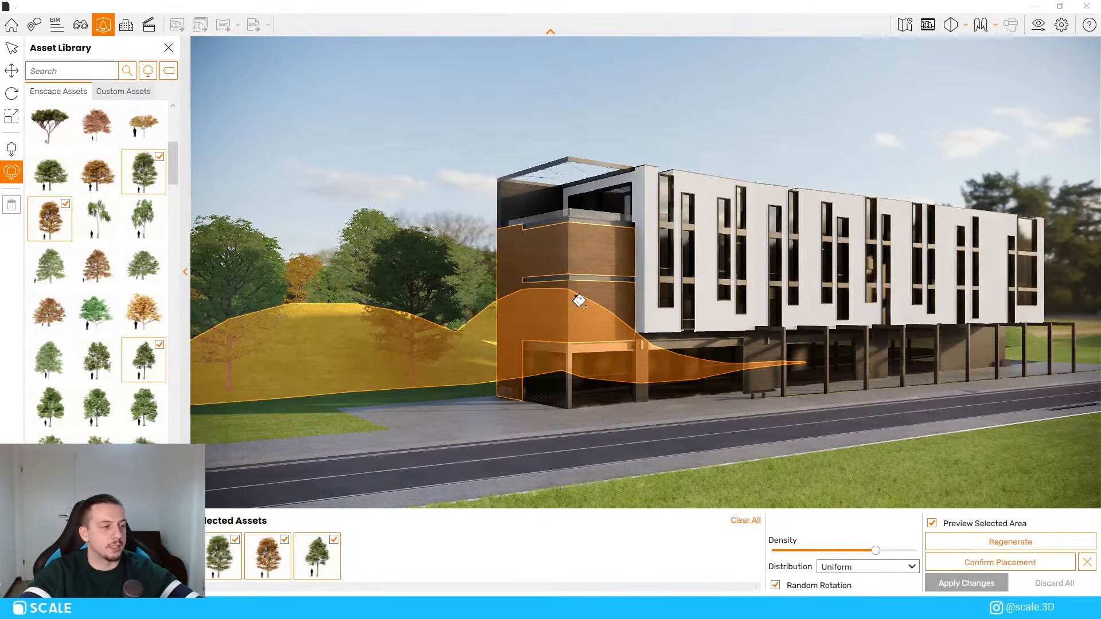
{"action": "left_click_drag", "start_coordinate": [455, 496], "coordinate": [229, 496]}
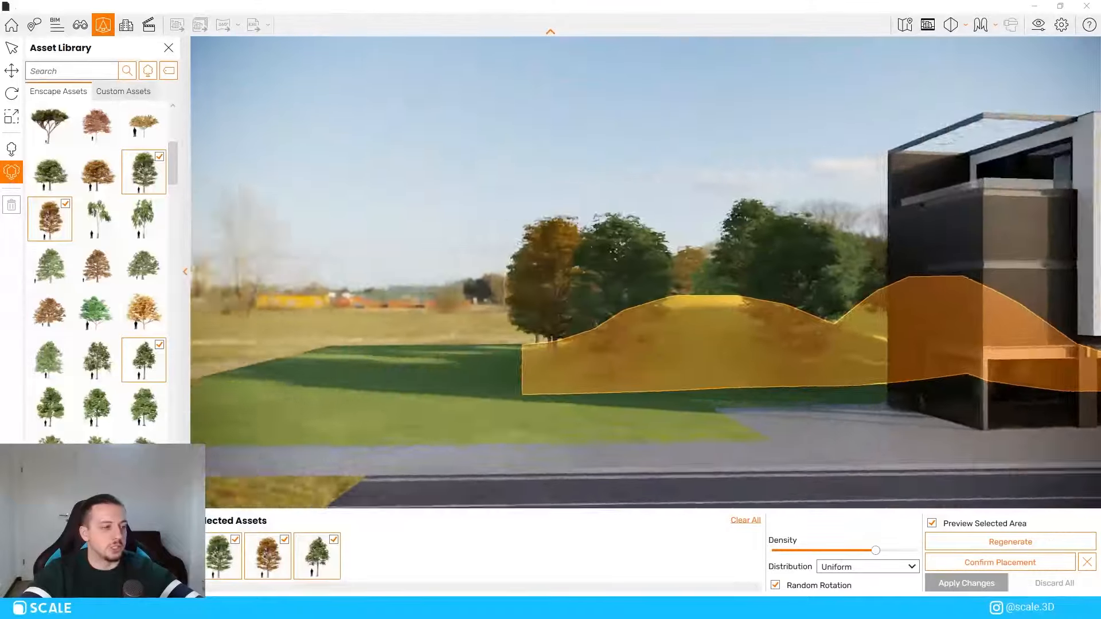
{"action": "right_click_drag", "start_coordinate": [646, 272], "coordinate": [501, 359]}
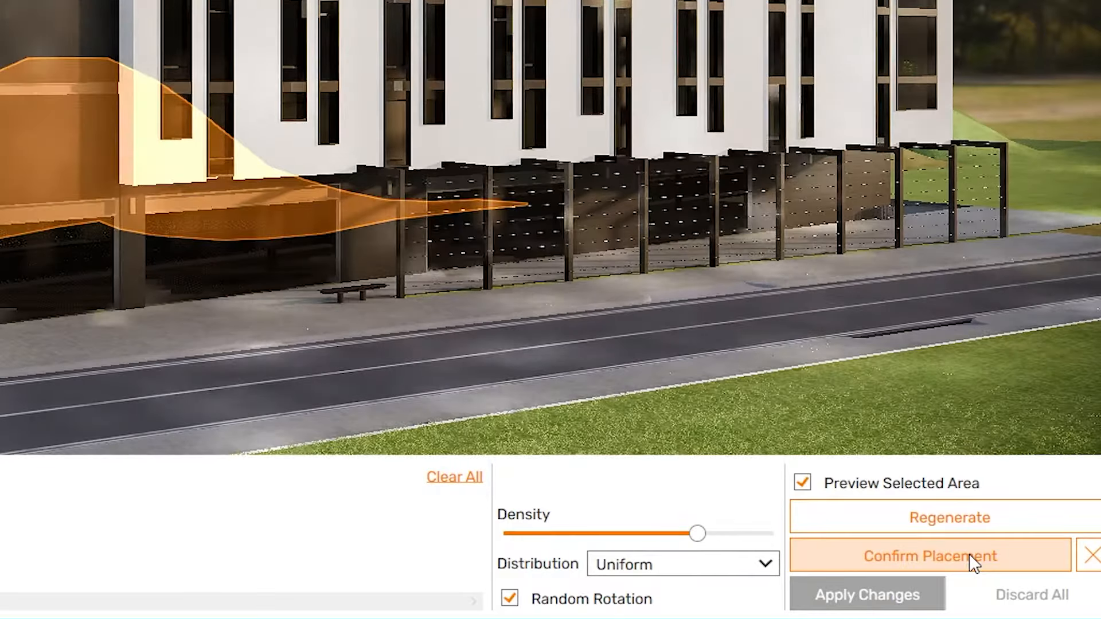
{"action": "left_click", "coordinate": [1021, 562]}
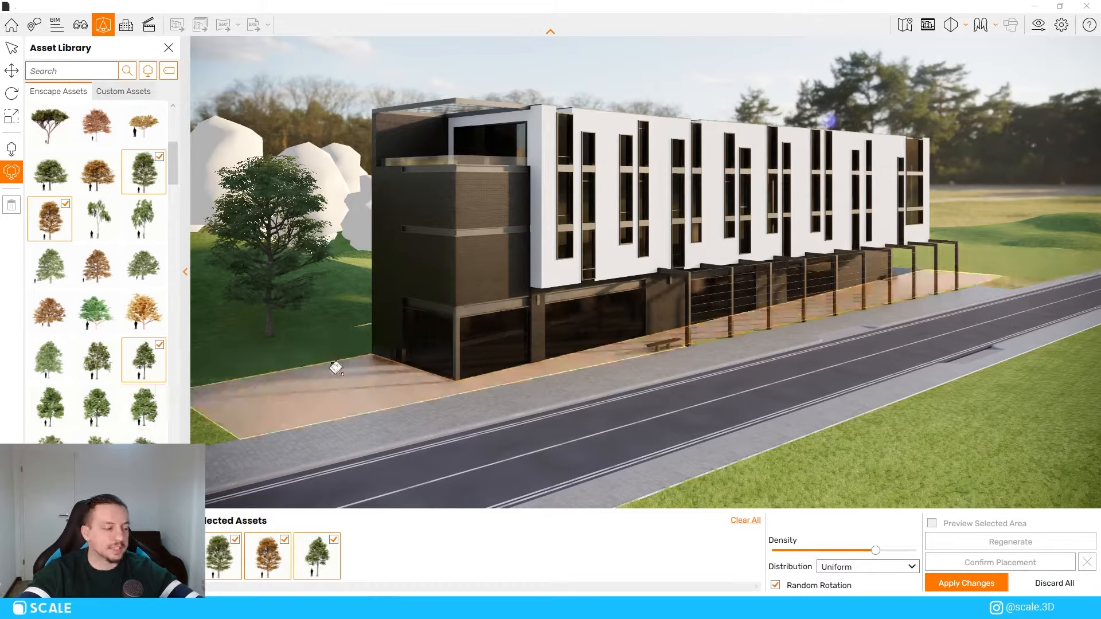
Deselect all tree assets, search the library for "leaves" and select the colorful fallen-leaves asset
{"action": "scroll", "coordinate": [685, 367], "scroll_direction": "up", "scroll_amount": 3}
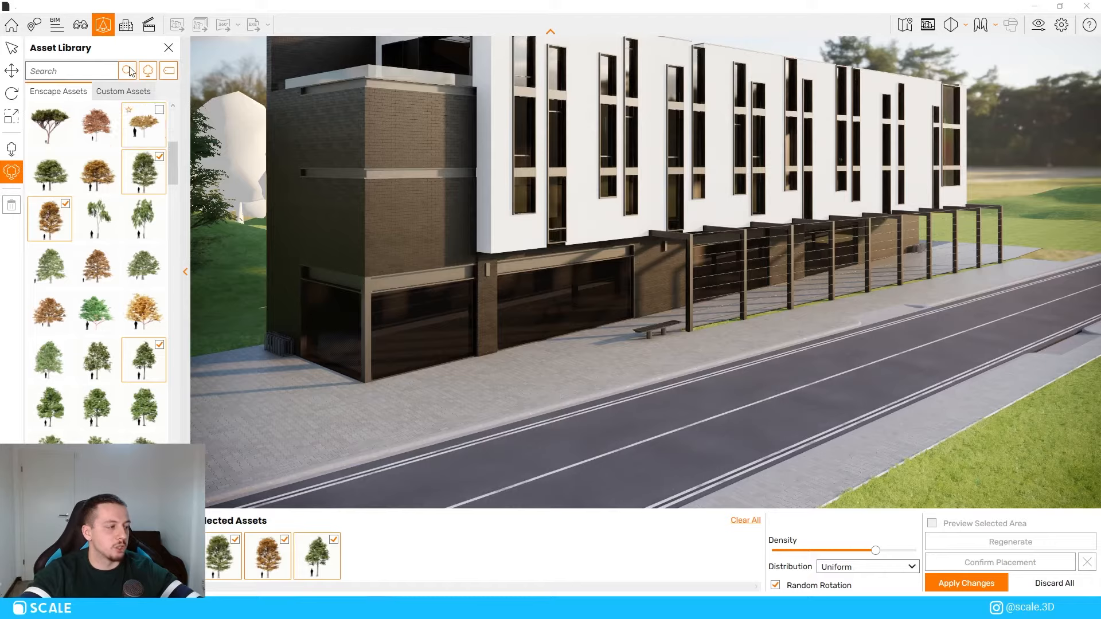
{"action": "left_click", "coordinate": [143, 363]}
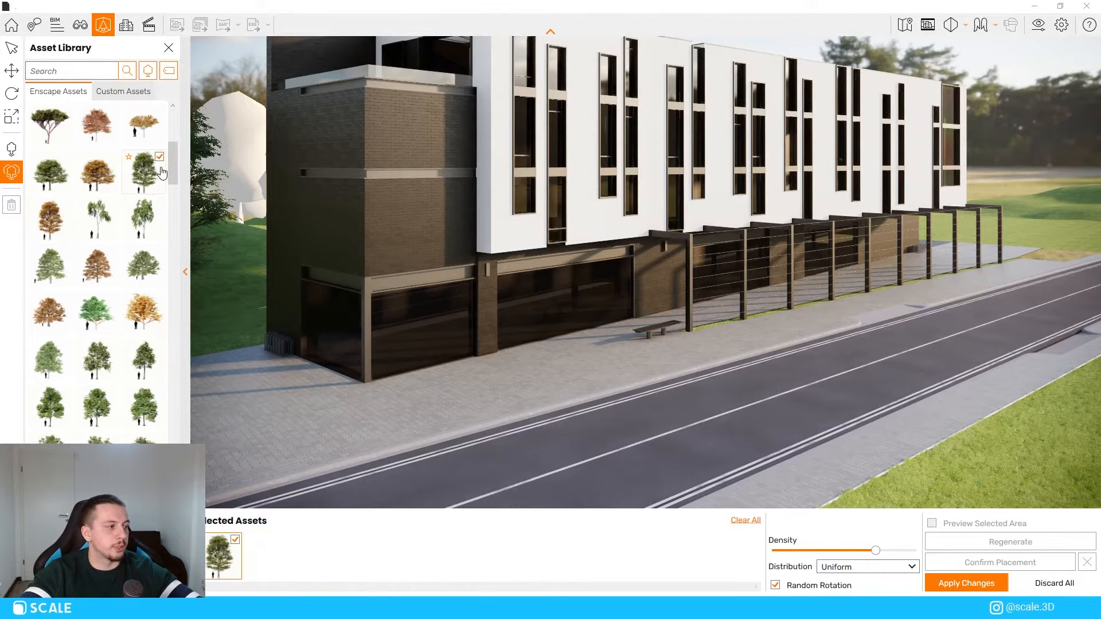
{"action": "type", "text": "leaves"}
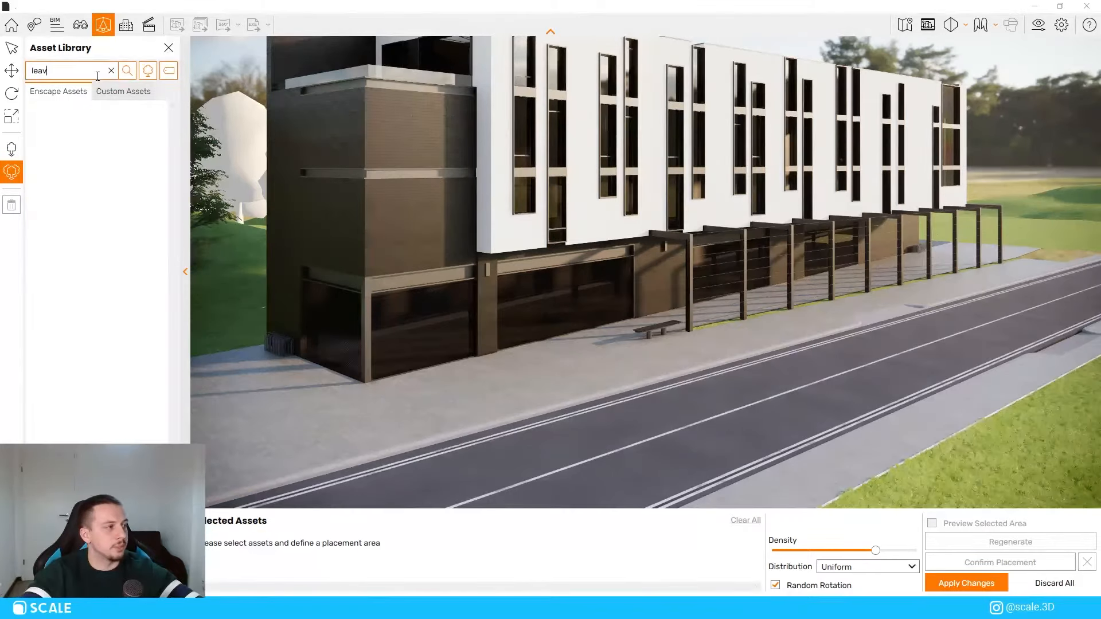
{"action": "left_click", "coordinate": [169, 70]}
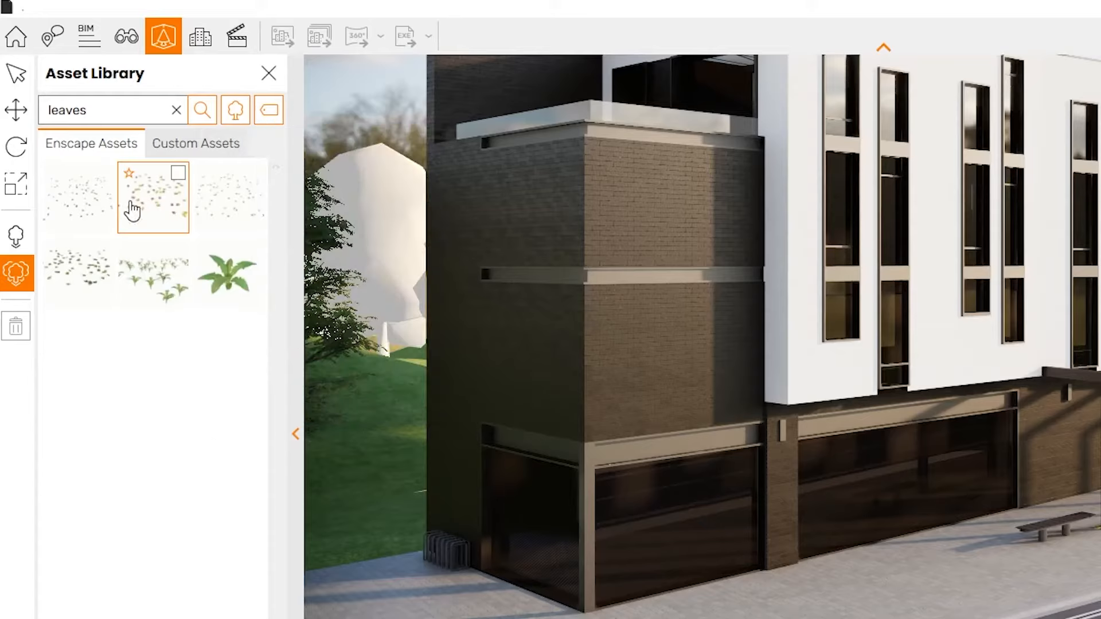
{"action": "left_click", "coordinate": [173, 179]}
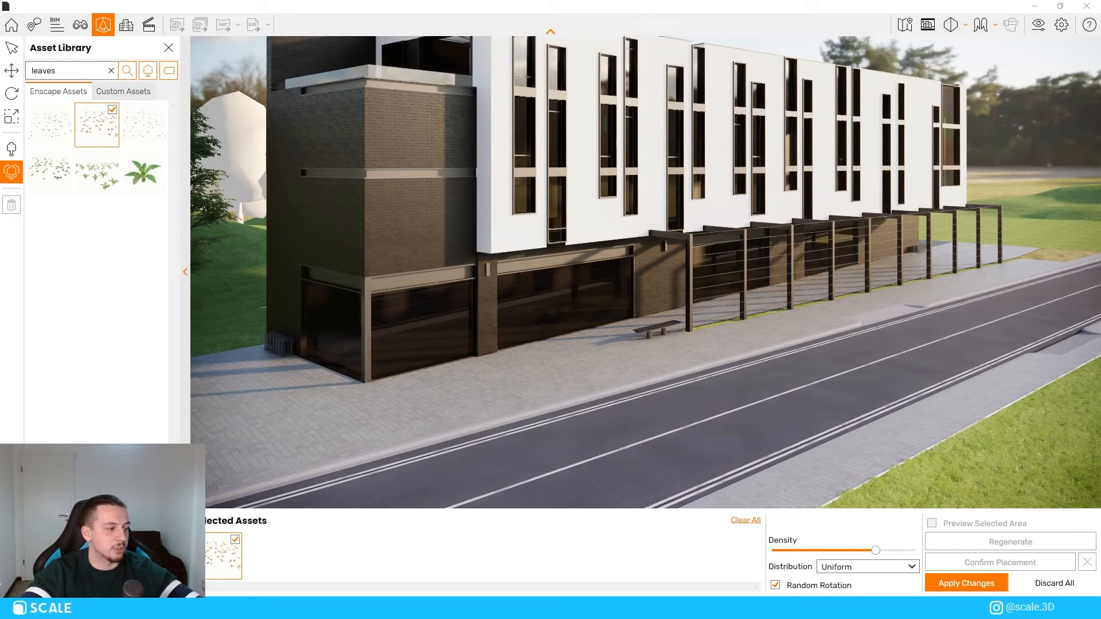
Try scattering the fallen leaves in a circular area on the road at about 90% density, previewing the selected area
{"action": "scroll", "coordinate": [676, 435], "scroll_direction": "up", "scroll_amount": 3}
{"action": "scroll", "coordinate": [661, 445], "scroll_direction": "down", "scroll_amount": 2}
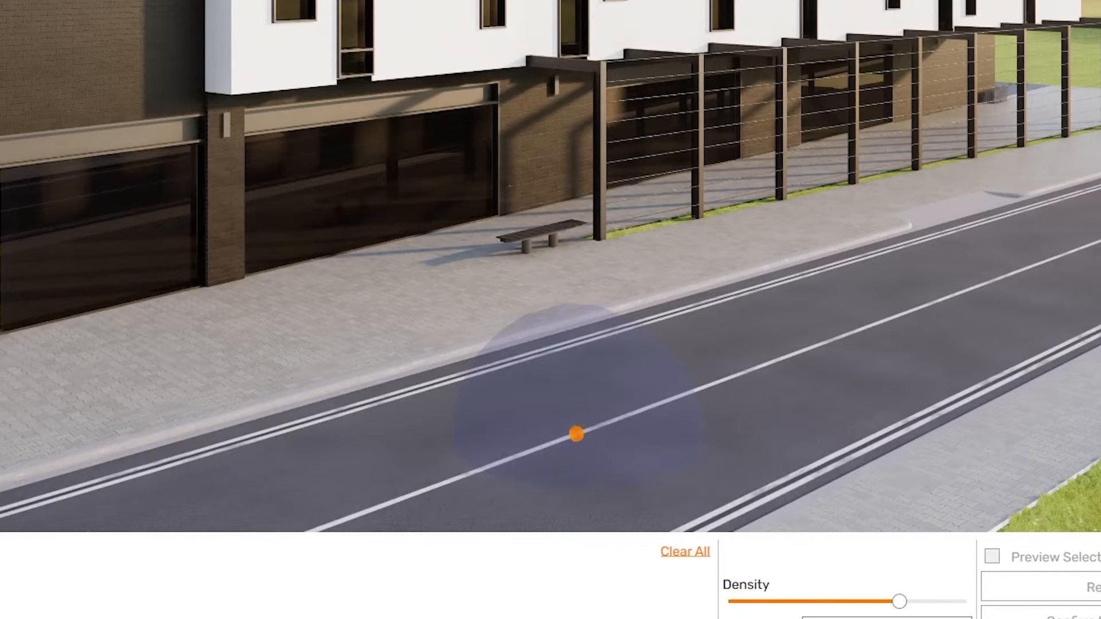
{"action": "mouse_move", "coordinate": [576, 435]}
{"action": "left_mouse_down"}
{"action": "mouse_move", "coordinate": [770, 383]}
{"action": "mouse_move", "coordinate": [737, 407]}
{"action": "left_mouse_up"}
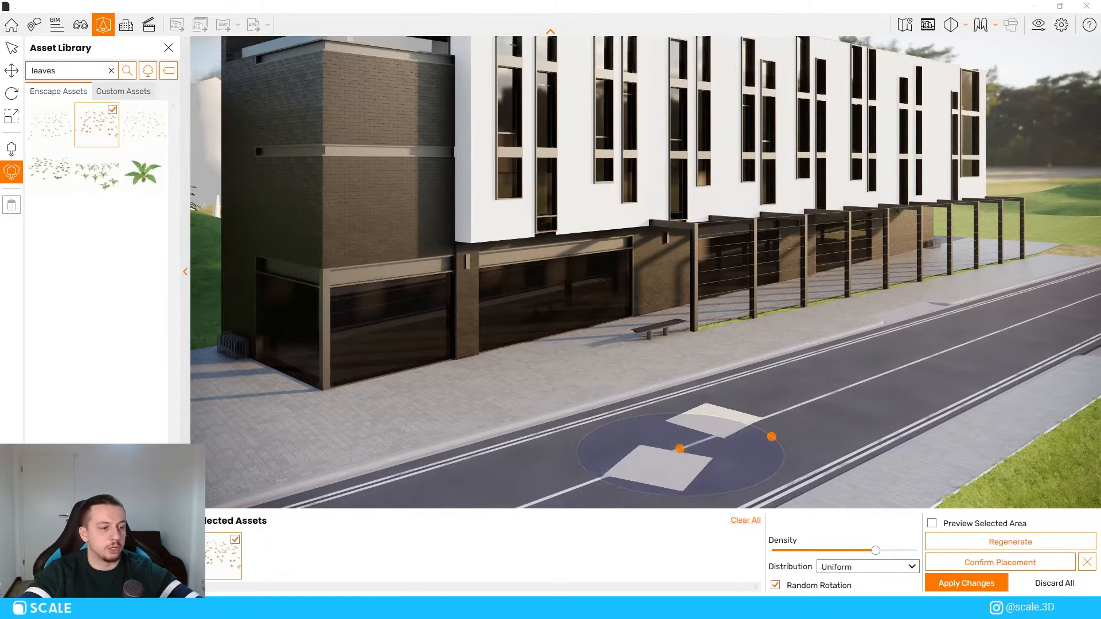
{"action": "left_click_drag", "start_coordinate": [876, 551], "coordinate": [900, 550]}
{"action": "right_click_drag", "start_coordinate": [755, 406], "coordinate": [755, 367]}
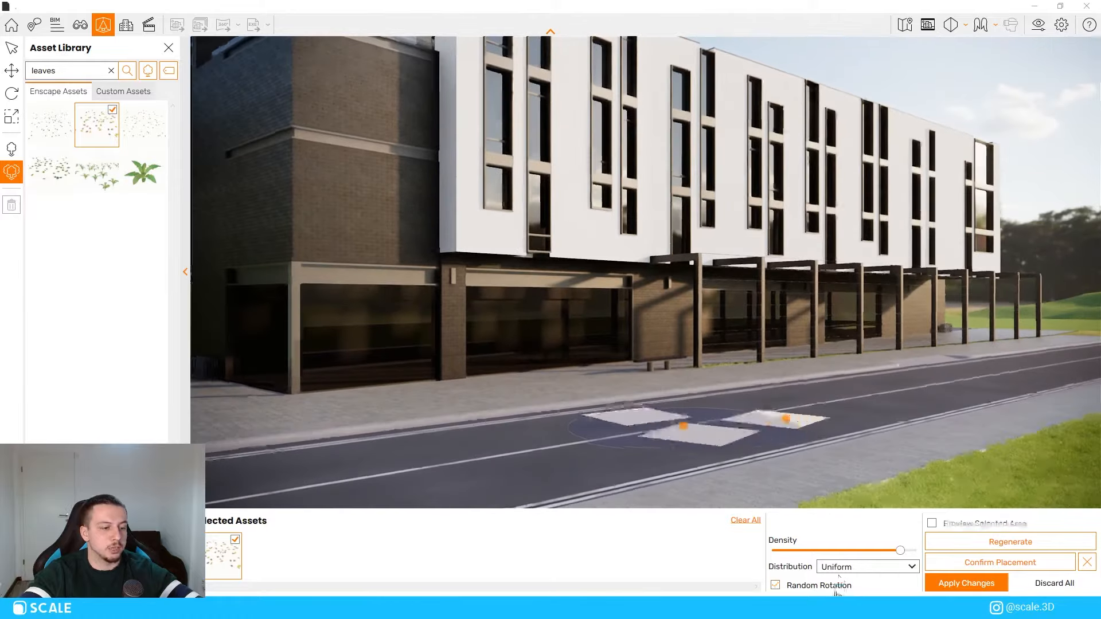
{"action": "left_click", "coordinate": [776, 585]}
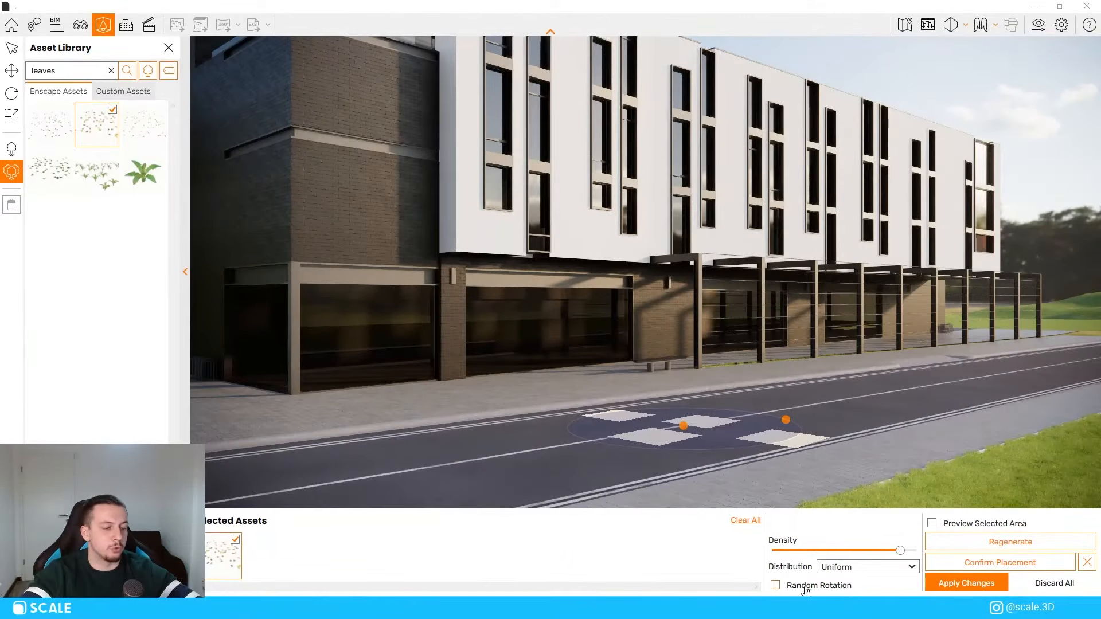
{"action": "left_click", "coordinate": [932, 523]}
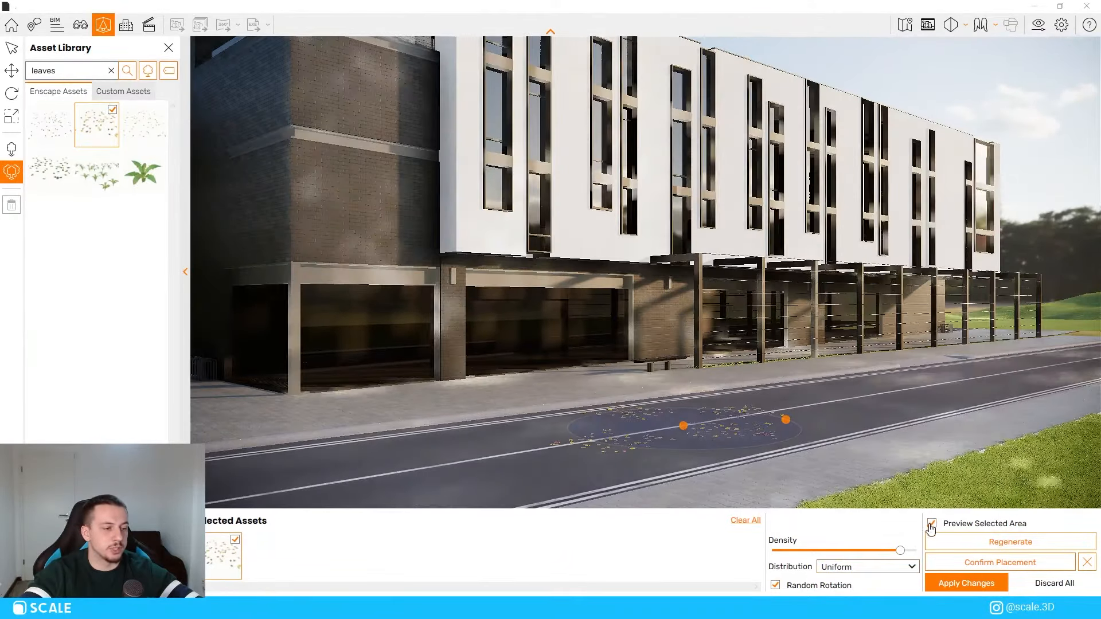
Inspect the previewed leaves on the road up close and clear all selected assets to abandon the scatter
{"action": "left_click_drag", "start_coordinate": [732, 494], "coordinate": [720, 361]}
{"action": "scroll", "coordinate": [732, 461], "scroll_direction": "up", "scroll_amount": 3}
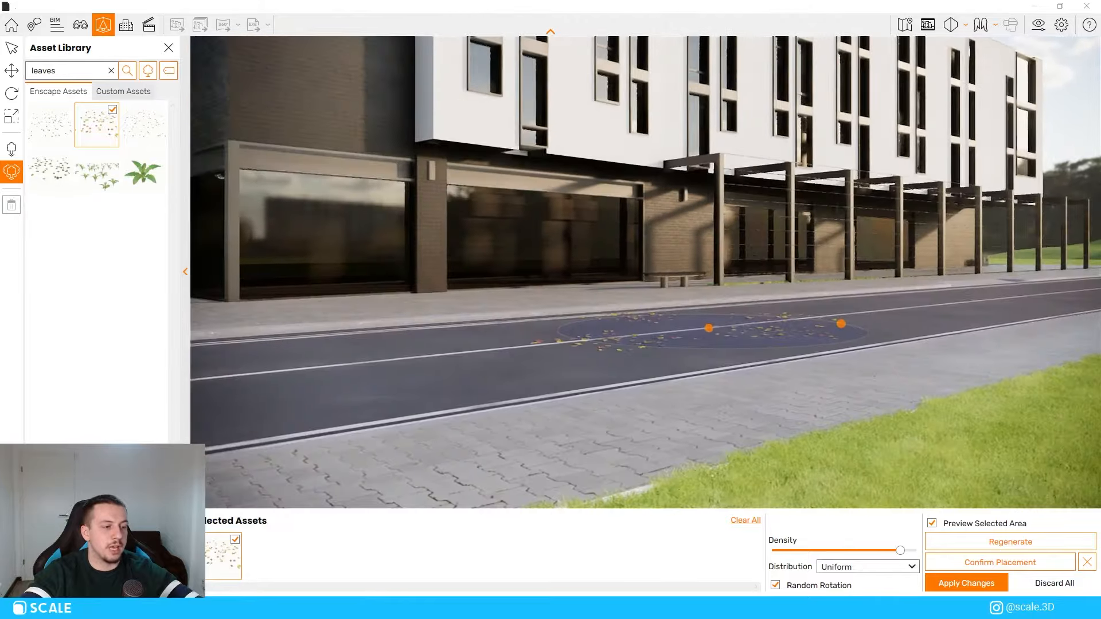
{"action": "scroll", "coordinate": [720, 361], "scroll_direction": "up", "scroll_amount": 3}
{"action": "scroll", "coordinate": [551, 310], "scroll_direction": "down", "scroll_amount": 3}
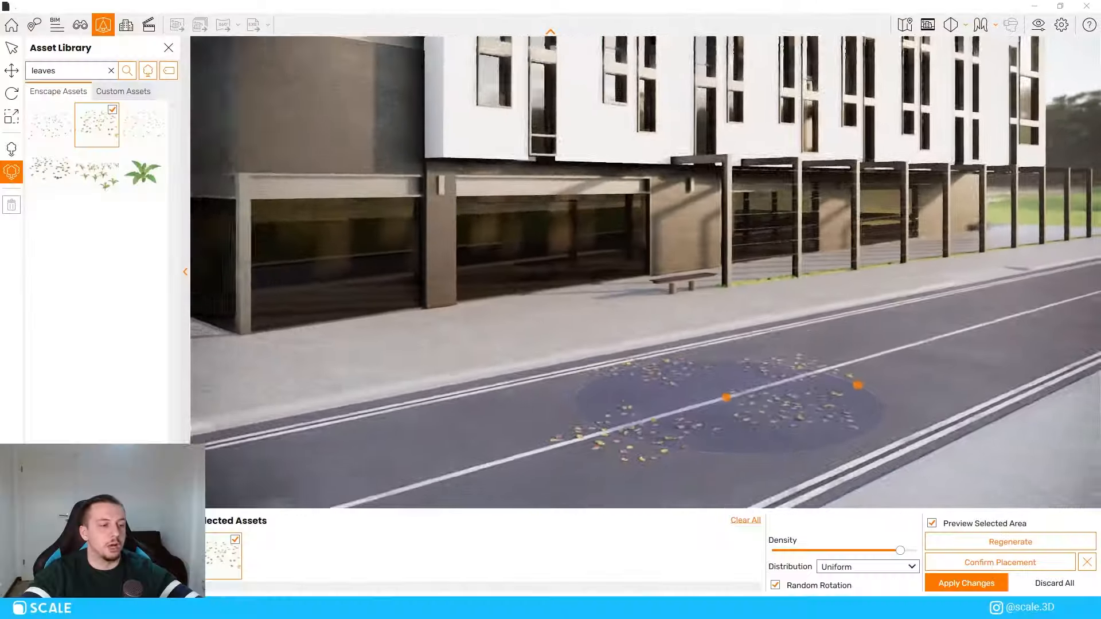
{"action": "scroll", "coordinate": [827, 430], "scroll_direction": "down", "scroll_amount": 3}
{"action": "left_click_drag", "start_coordinate": [760, 366], "coordinate": [827, 430]}
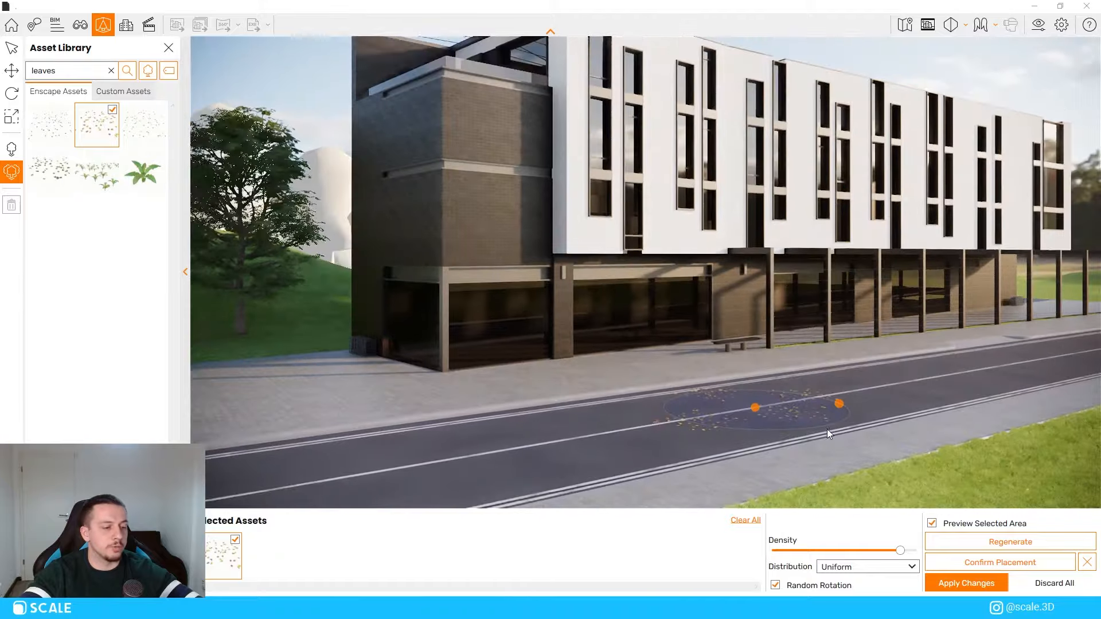
{"action": "left_click", "coordinate": [744, 523]}
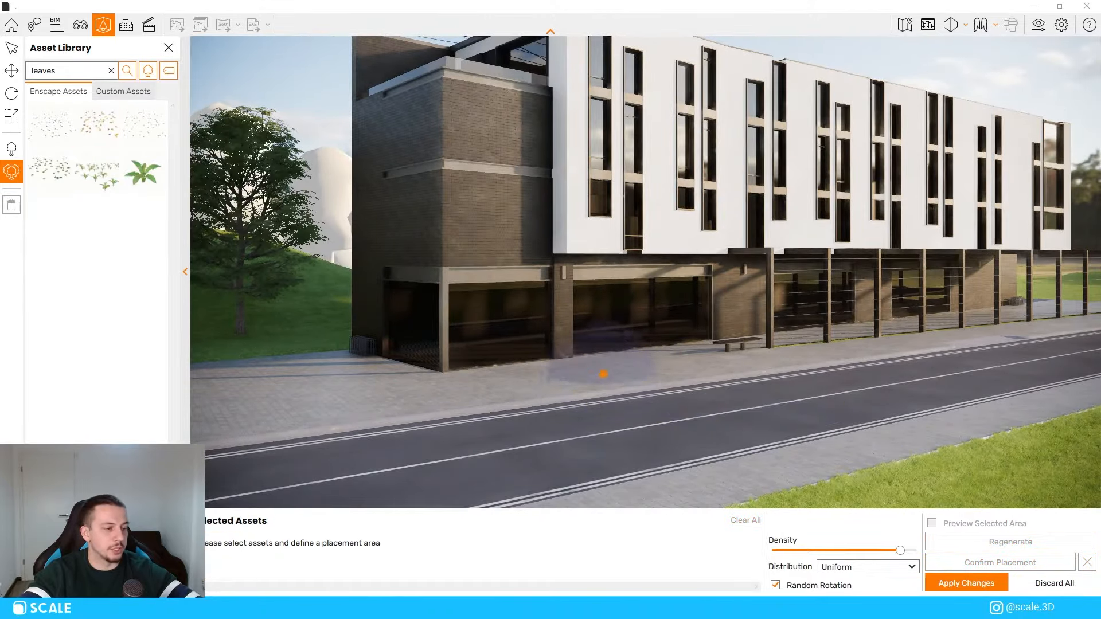
Replace the library search with "street" and select the single-arm street lamp
{"action": "scroll", "coordinate": [626, 364], "scroll_direction": "down", "scroll_amount": 3}
{"action": "mouse_move", "coordinate": [626, 364]}
{"action": "right_mouse_down"}
{"action": "mouse_move", "coordinate": [659, 312]}
{"action": "mouse_move", "coordinate": [648, 332]}
{"action": "right_mouse_up"}
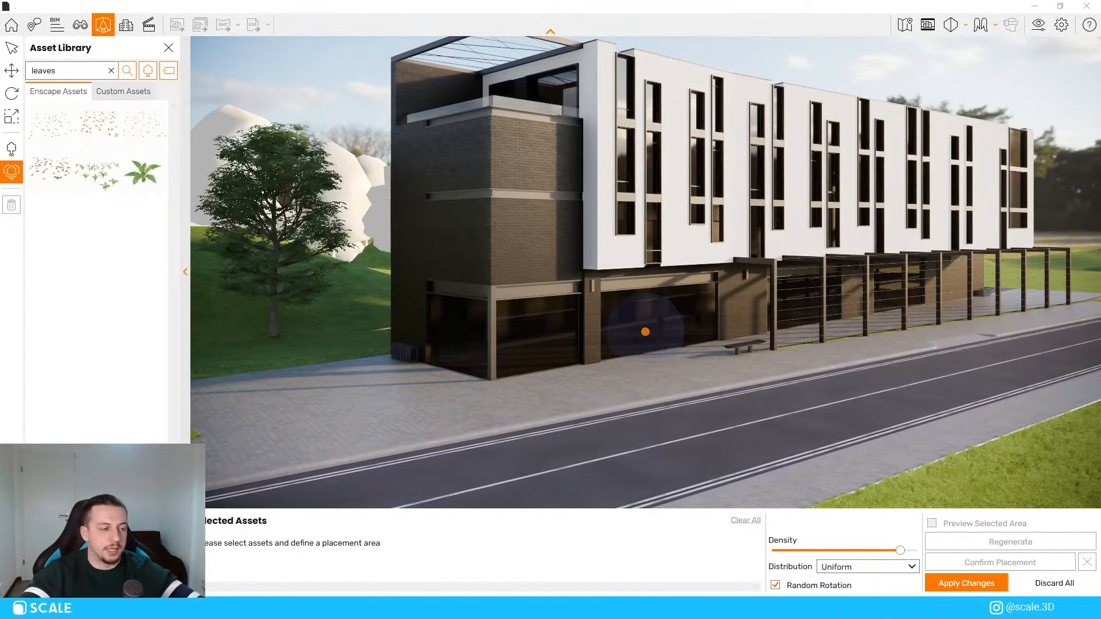
{"action": "left_click", "coordinate": [110, 70]}
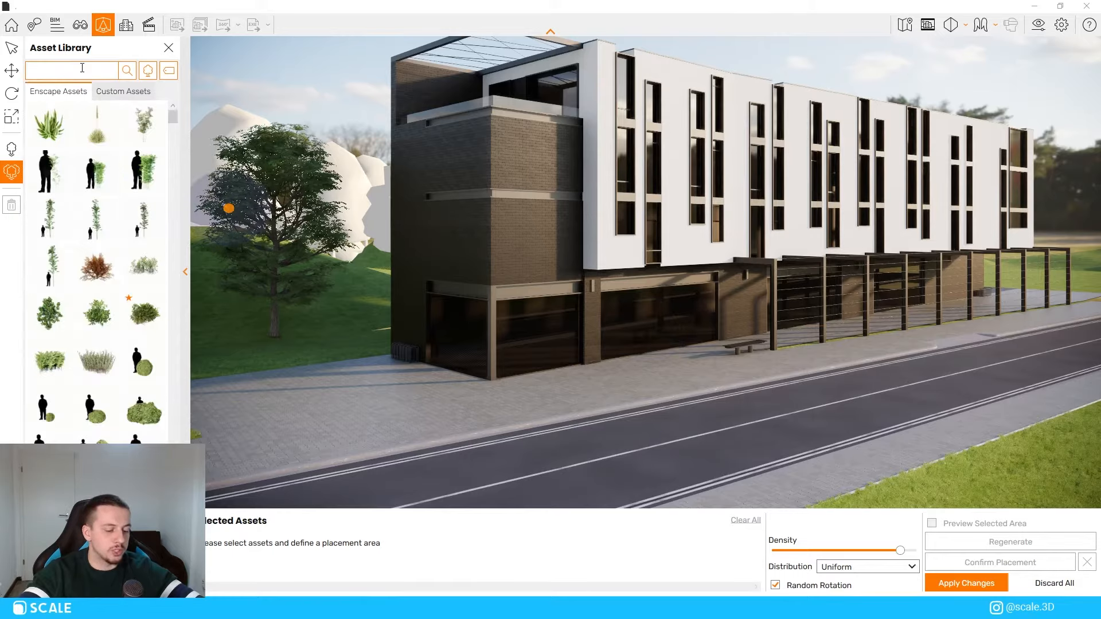
{"action": "type", "text": "street"}
{"action": "key", "text": "Return"}
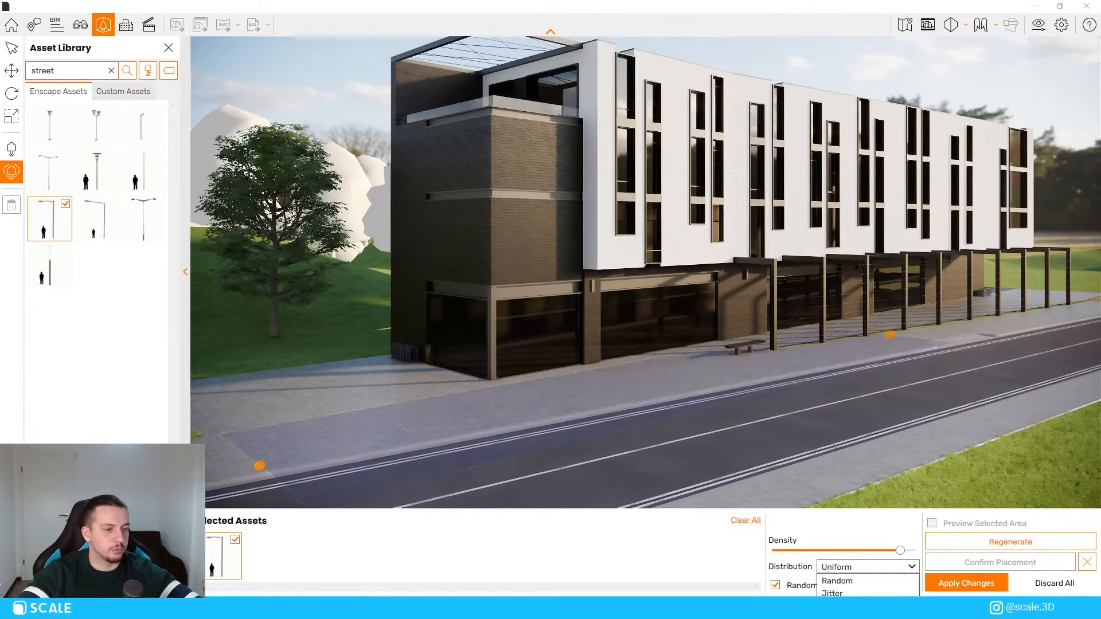
Complete the street lamp line along the sidewalk toward the pergola with Uniform distribution and reduce the density to about 8%
{"action": "left_click", "coordinate": [918, 340]}
{"action": "mouse_move", "coordinate": [925, 340]}
{"action": "right_mouse_down"}
{"action": "mouse_move", "coordinate": [905, 327]}
{"action": "mouse_move", "coordinate": [921, 323]}
{"action": "right_mouse_up"}
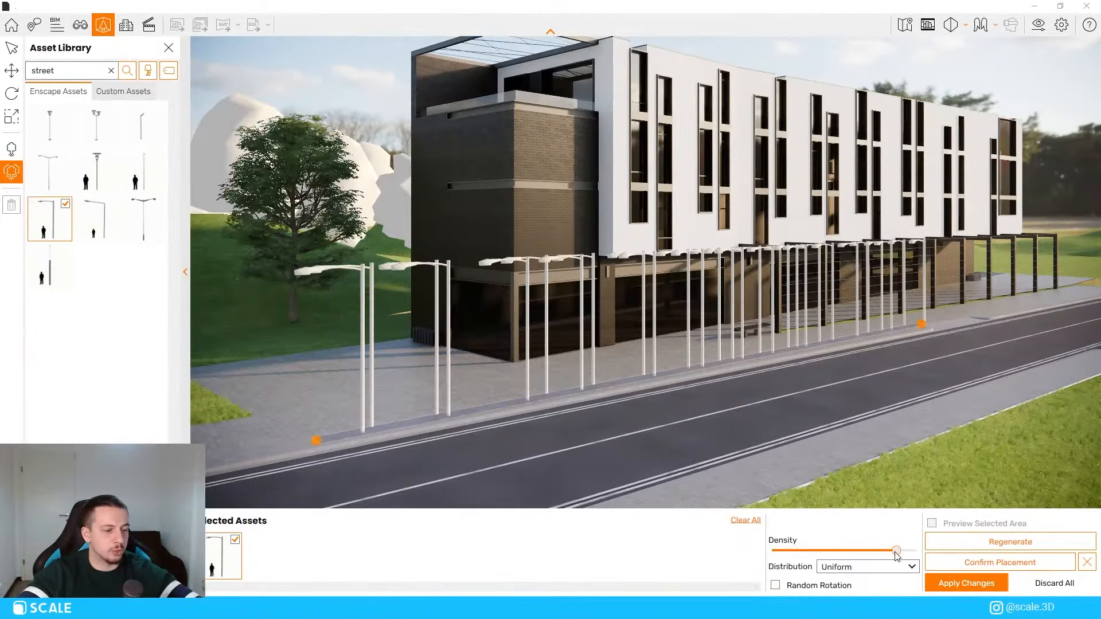
{"action": "left_click_drag", "start_coordinate": [896, 551], "coordinate": [784, 552]}
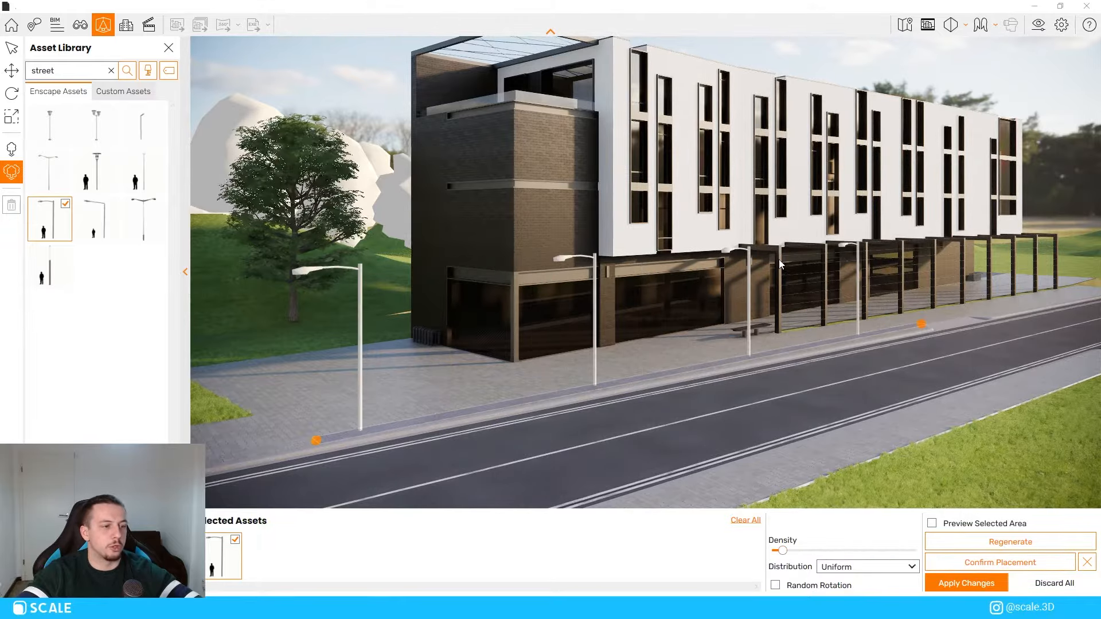
Preview the row of street lamps along the sidewalk and apply its placement
{"action": "key", "text": "a"}
{"action": "key", "text": "w"}
{"action": "left_click_drag", "start_coordinate": [778, 259], "coordinate": [975, 260]}
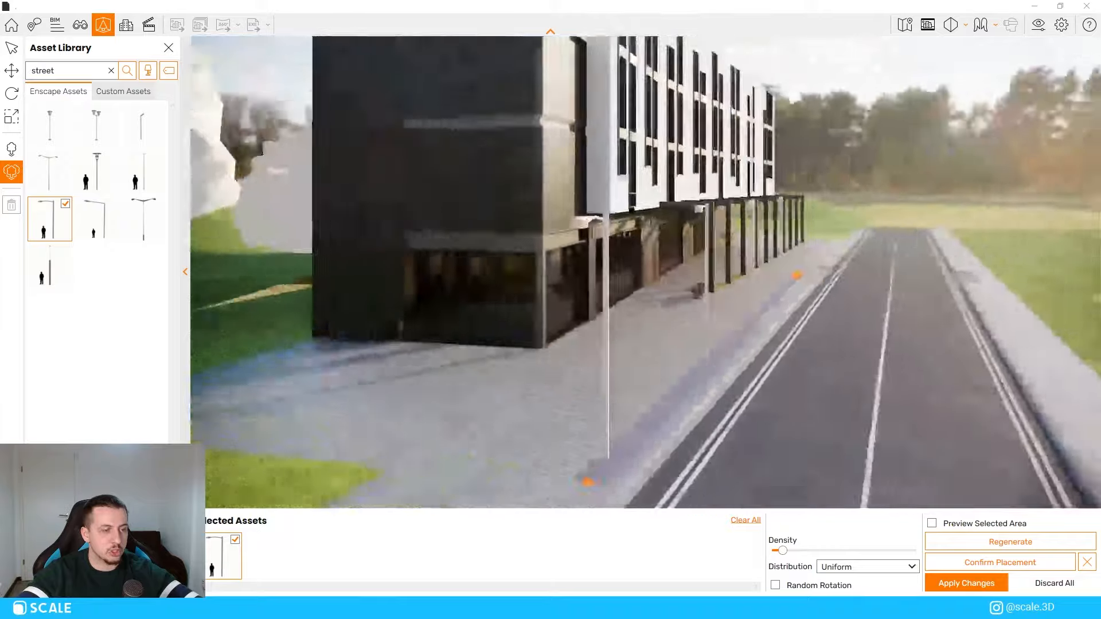
{"action": "left_click_drag", "start_coordinate": [608, 257], "coordinate": [405, 286]}
{"action": "key", "text": "d"}
{"action": "key", "text": "d"}
{"action": "key", "text": "s"}
{"action": "left_click_drag", "start_coordinate": [664, 476], "coordinate": [724, 390]}
{"action": "key", "text": "w"}
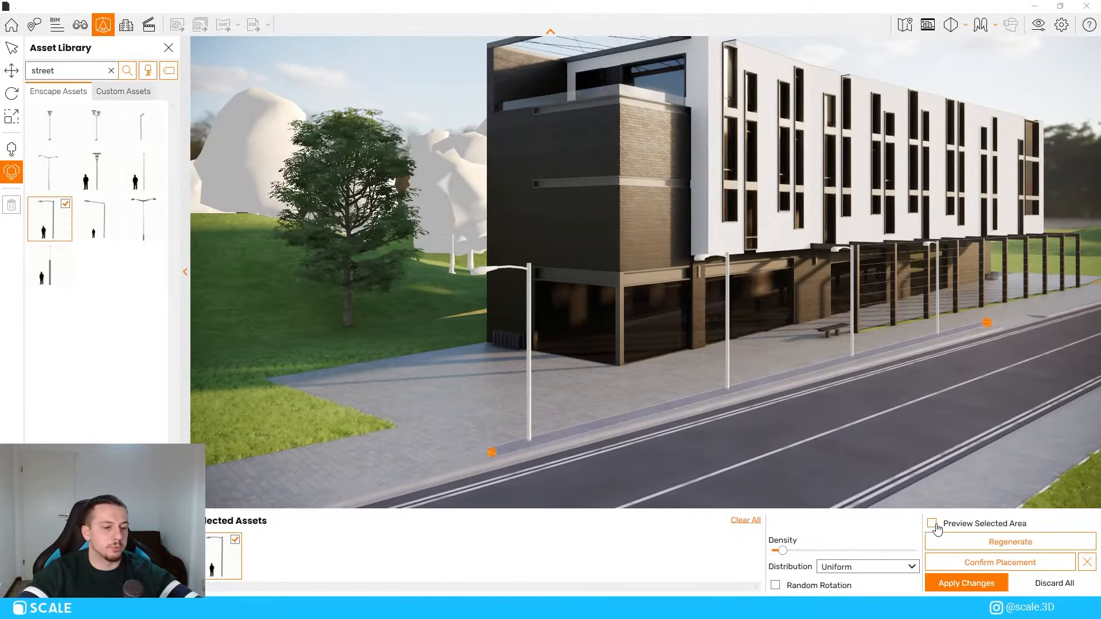
{"action": "left_click", "coordinate": [933, 524]}
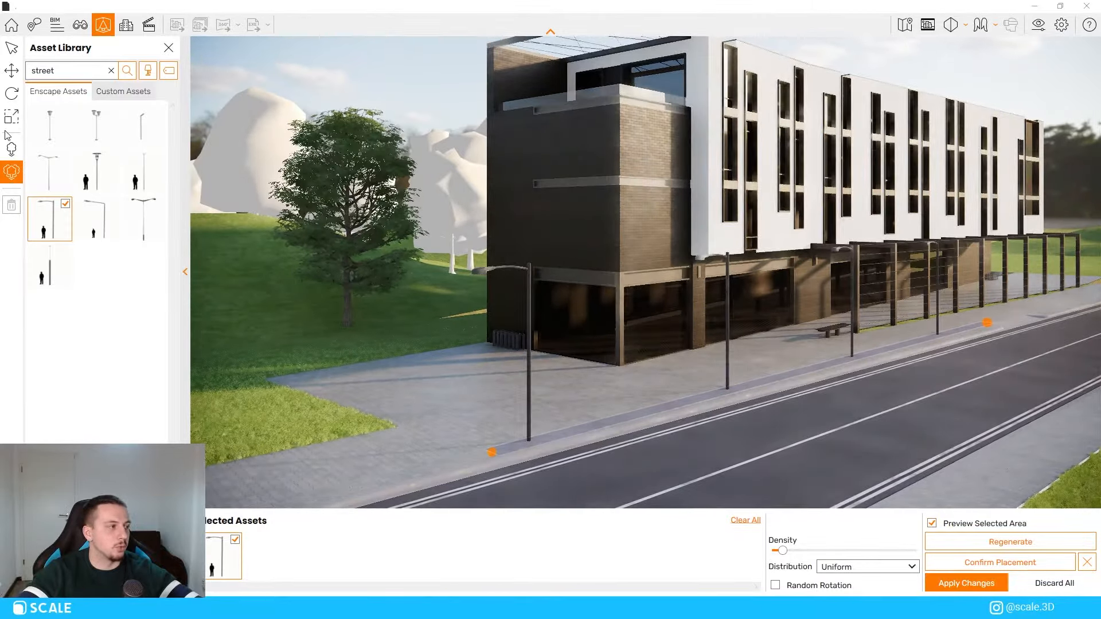
{"action": "left_click", "coordinate": [11, 96]}
{"action": "left_click", "coordinate": [487, 327]}
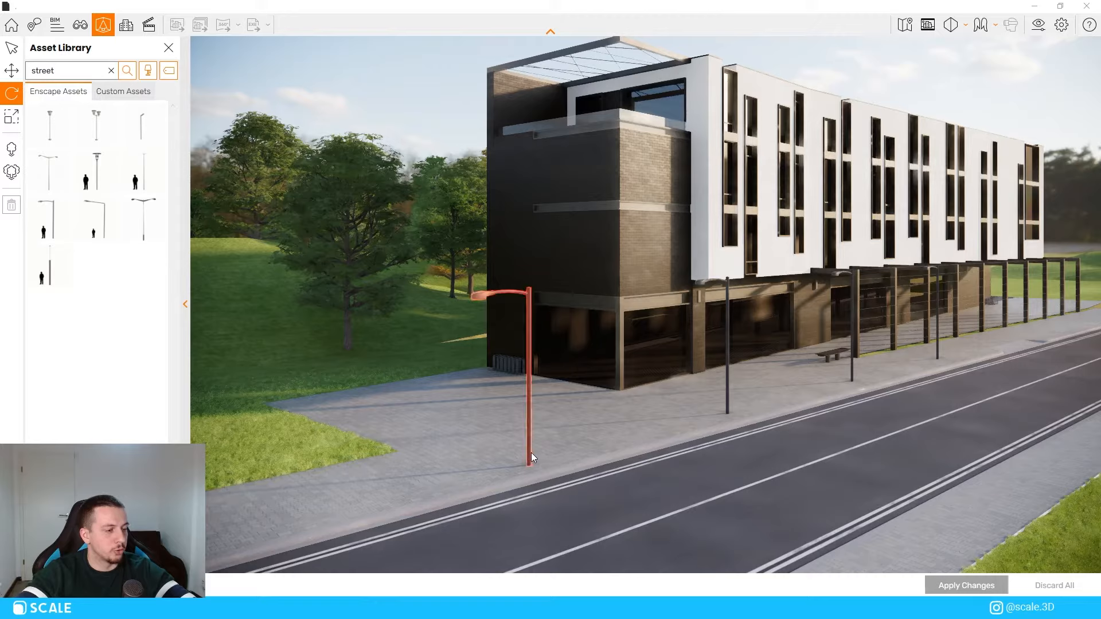
Try to rotate the nearest street lamp about its vertical axis and discard all pending changes
{"action": "left_click", "coordinate": [531, 459]}
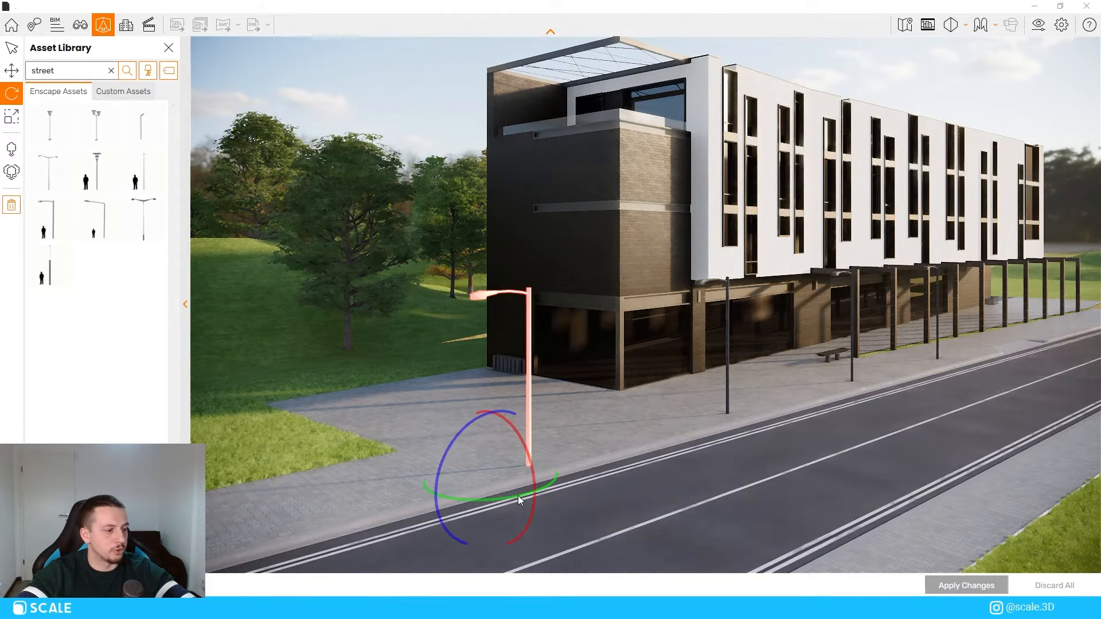
{"action": "left_click_drag", "start_coordinate": [518, 495], "coordinate": [601, 491]}
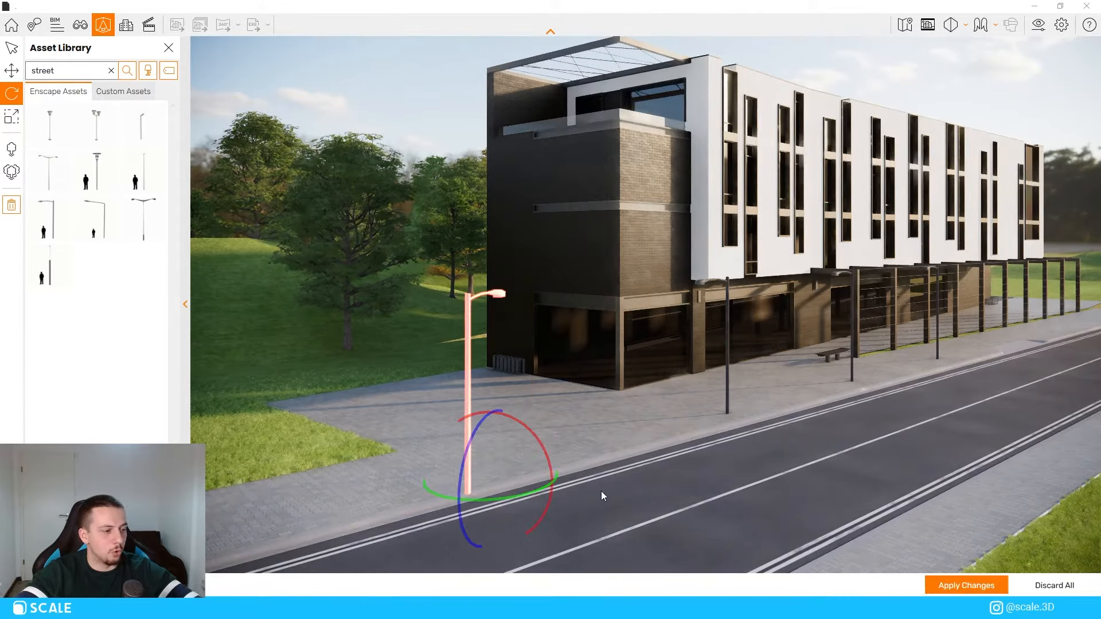
{"action": "left_click", "coordinate": [1061, 585]}
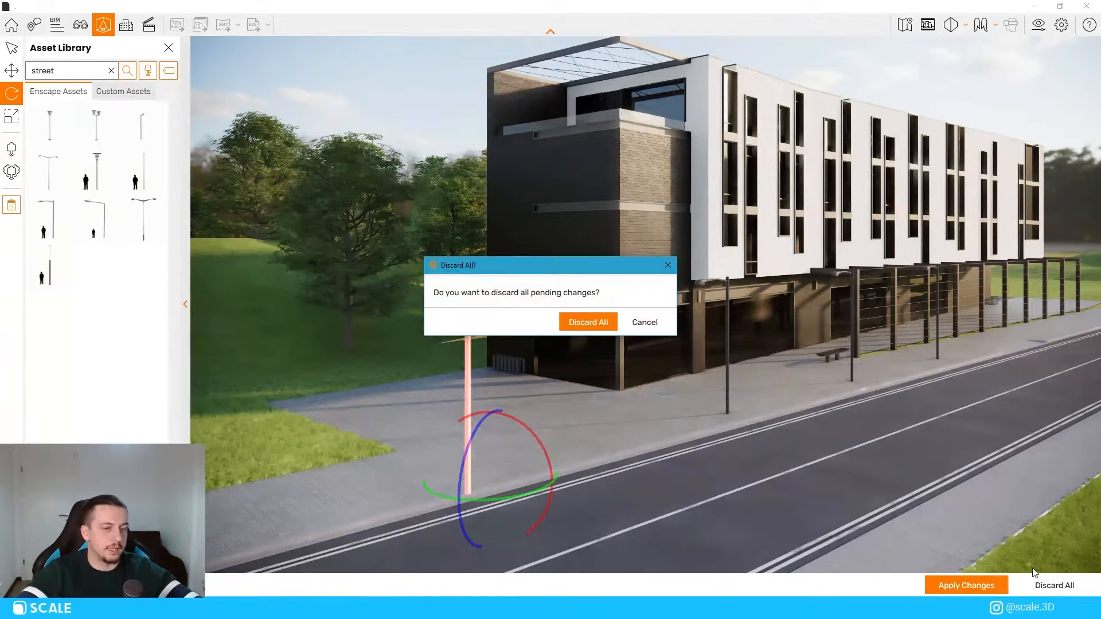
{"action": "left_click", "coordinate": [588, 322]}
Move the render window aside to work in SketchUp and select the nearest street lamp on the sidewalk
{"action": "mouse_move", "coordinate": [638, 6]}
{"action": "left_mouse_down"}
{"action": "mouse_move", "coordinate": [770, 114]}
{"action": "mouse_move", "coordinate": [928, 49]}
{"action": "left_mouse_up"}
{"action": "left_click", "coordinate": [511, 101]}
{"action": "left_click", "coordinate": [747, 135]}
{"action": "middle_click_drag", "start_coordinate": [660, 253], "coordinate": [599, 287]}
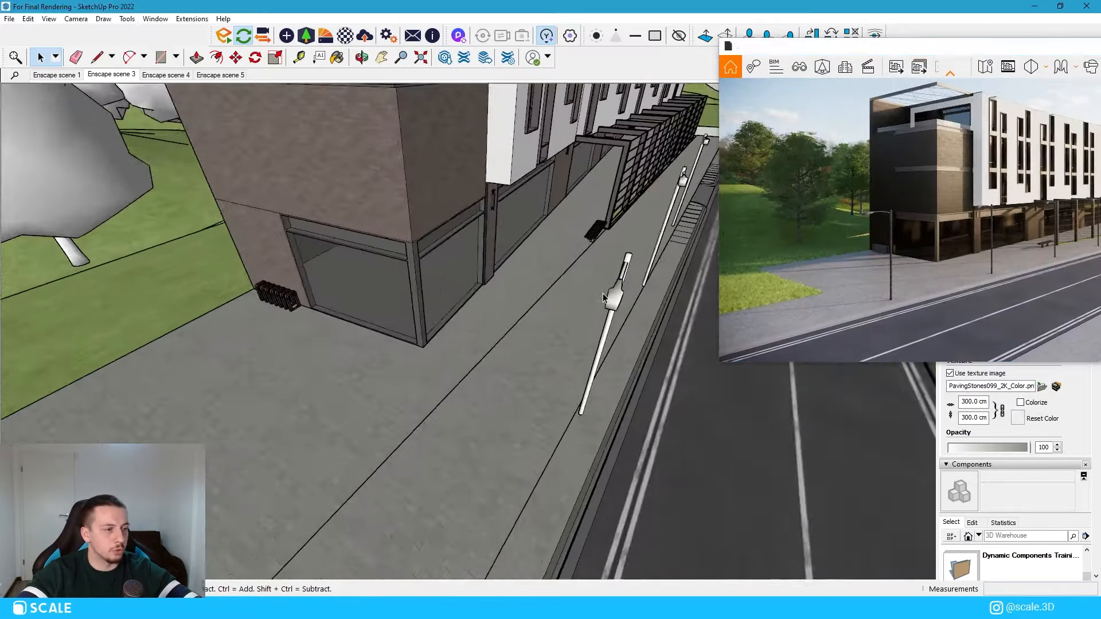
{"action": "scroll", "coordinate": [593, 284], "scroll_direction": "down", "scroll_amount": 4}
{"action": "scroll", "coordinate": [560, 339], "scroll_direction": "up", "scroll_amount": 3}
{"action": "scroll", "coordinate": [575, 428], "scroll_direction": "up", "scroll_amount": 2}
{"action": "left_click", "coordinate": [565, 425]}
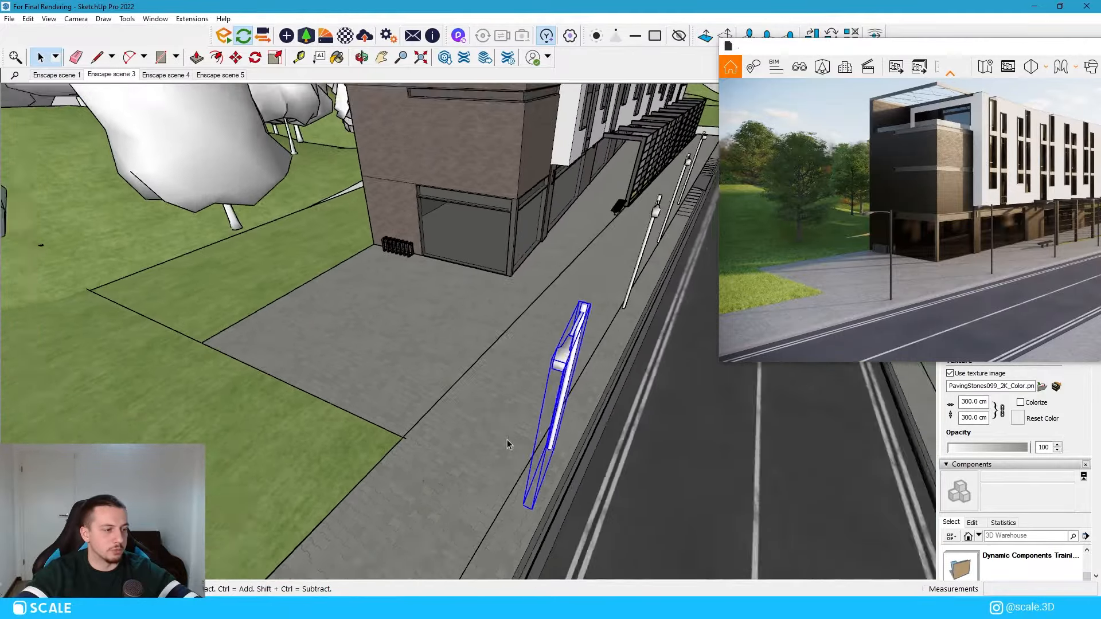
Extend the lamp selection along the sidewalk and use the Move tool on the street lamps
{"action": "scroll", "coordinate": [507, 442], "scroll_direction": "down", "scroll_amount": 3}
{"action": "scroll", "coordinate": [625, 311], "scroll_direction": "up", "scroll_amount": 2}
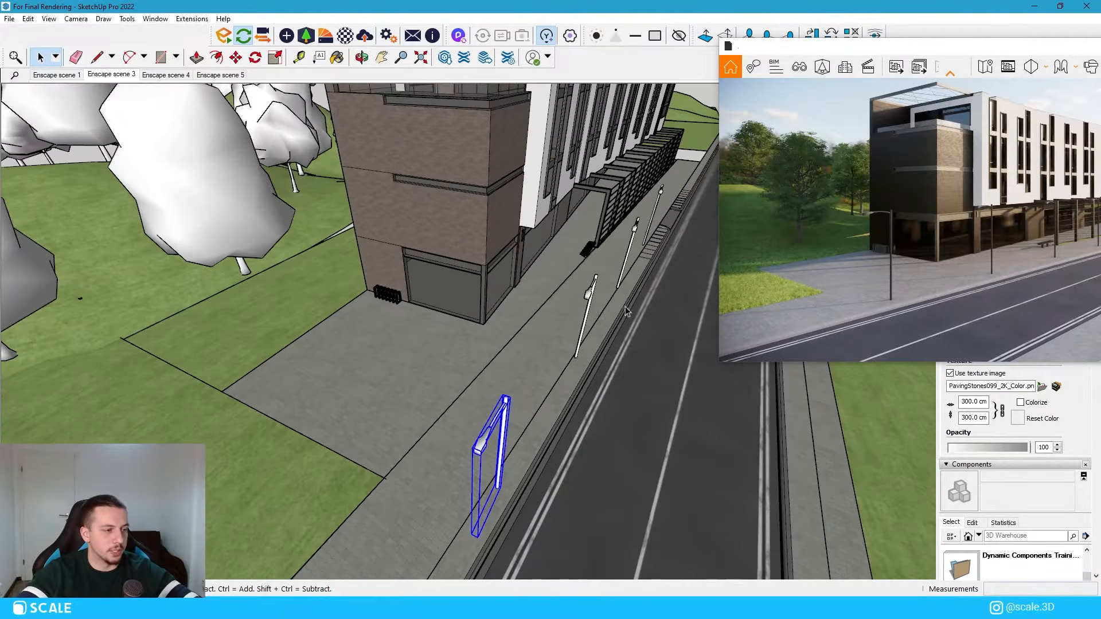
{"action": "left_click", "coordinate": [663, 194], "text": "shift"}
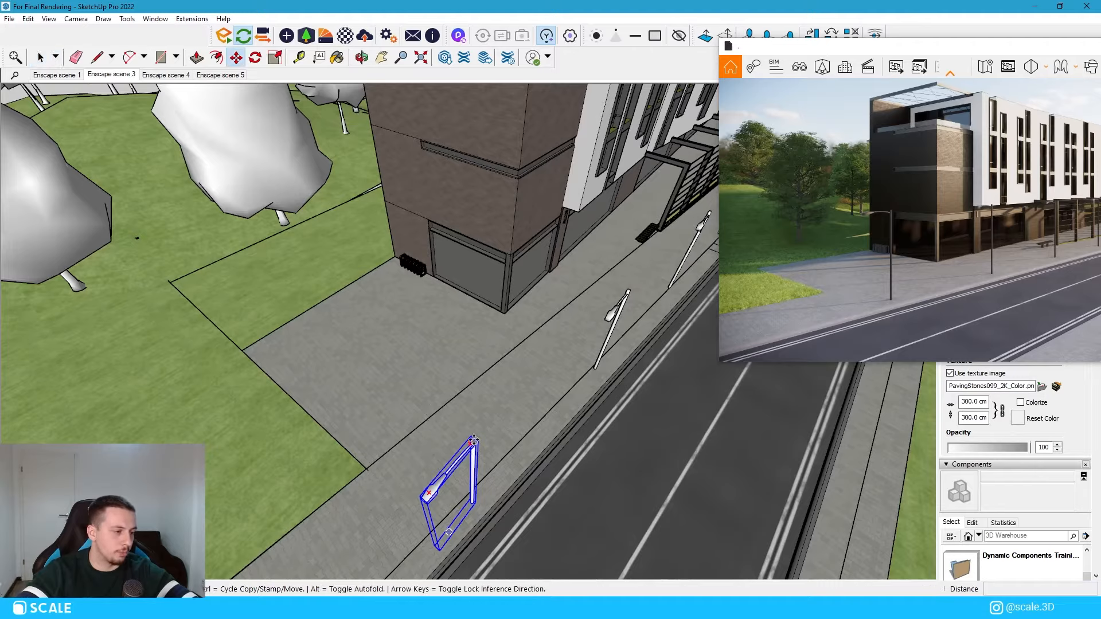
{"action": "left_click", "coordinate": [613, 329]}
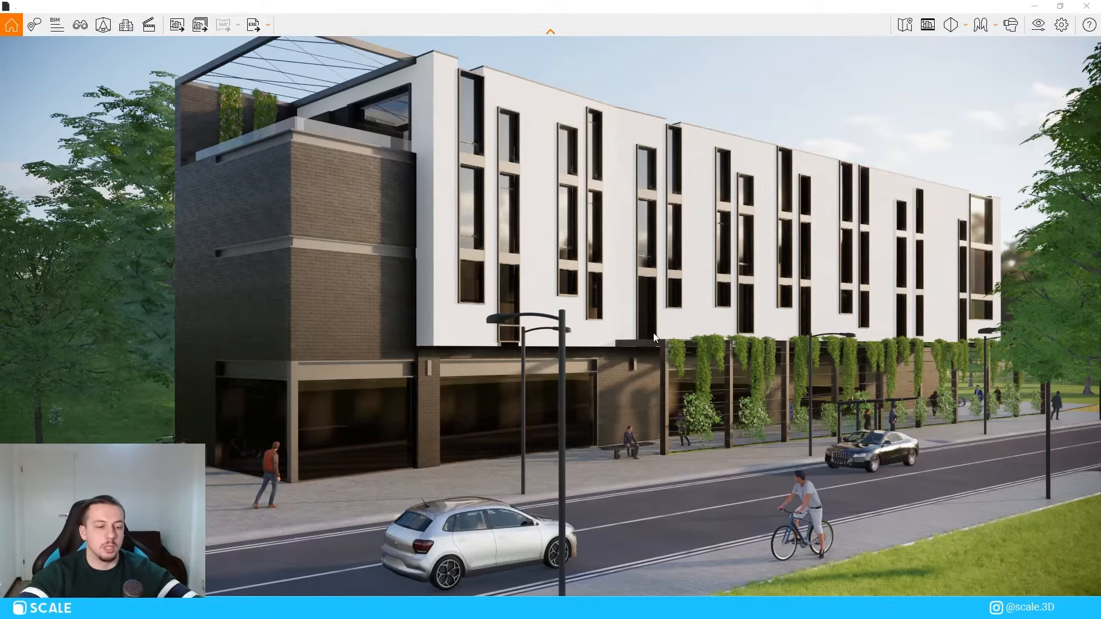
Look through the Enscape Expert Course web page in the browser
{"action": "scroll", "coordinate": [789, 466], "scroll_direction": "down", "scroll_amount": 2}
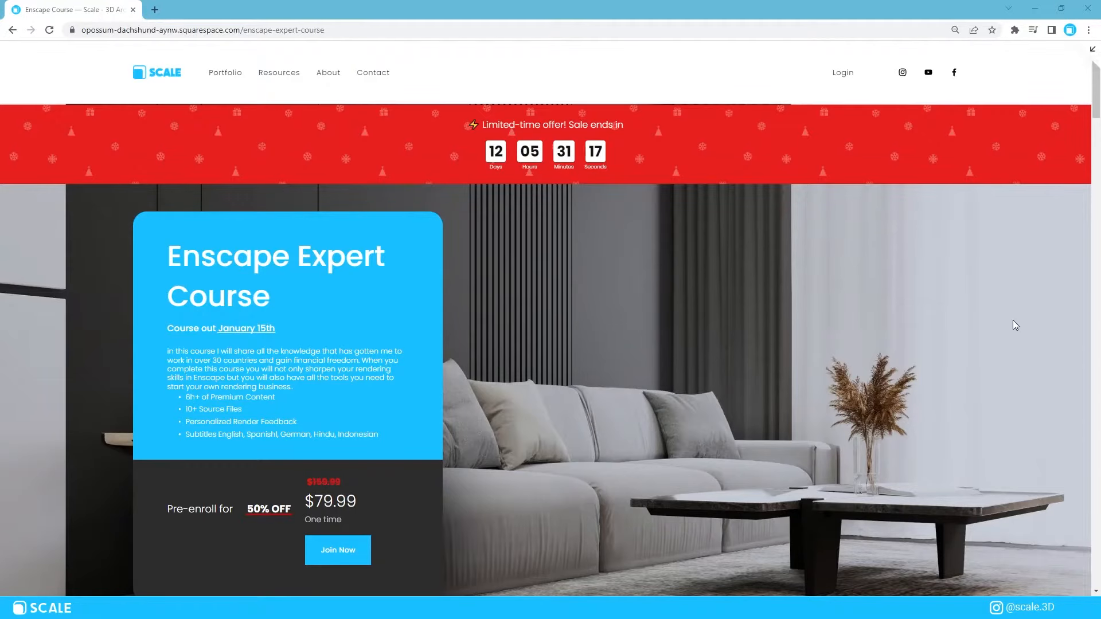
{"action": "scroll", "coordinate": [1011, 314], "scroll_direction": "down", "scroll_amount": 5}
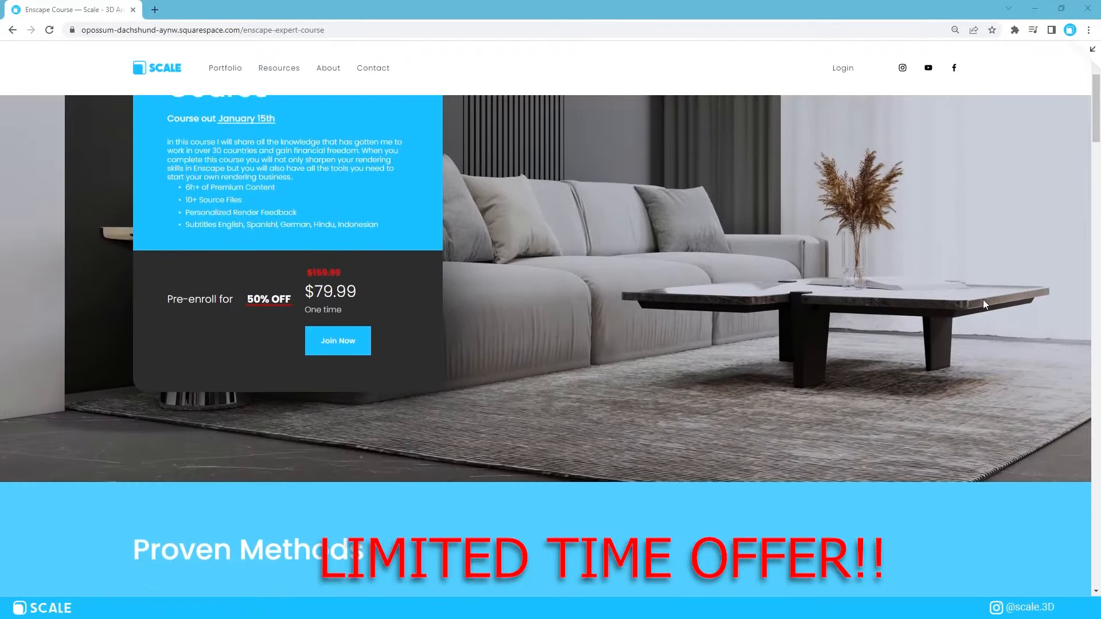
{"action": "scroll", "coordinate": [984, 303], "scroll_direction": "down", "scroll_amount": 7}
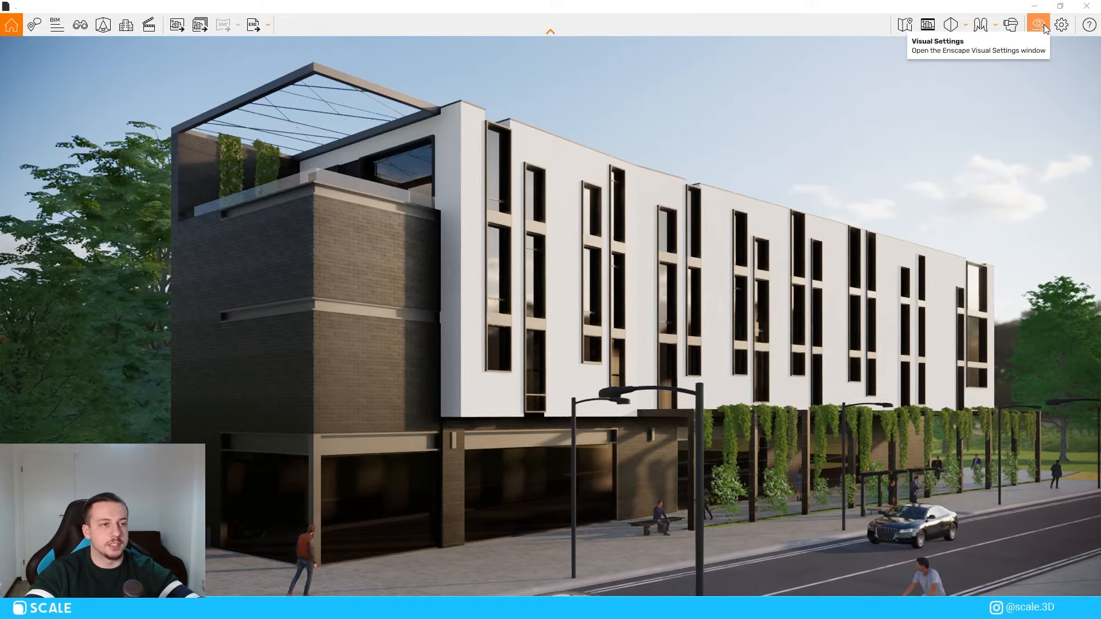
Open the visual settings, try the Perspective camera projection and return it to Two-Point
{"action": "left_click", "coordinate": [1041, 24]}
{"action": "left_click_drag", "start_coordinate": [493, 81], "coordinate": [870, 74]}
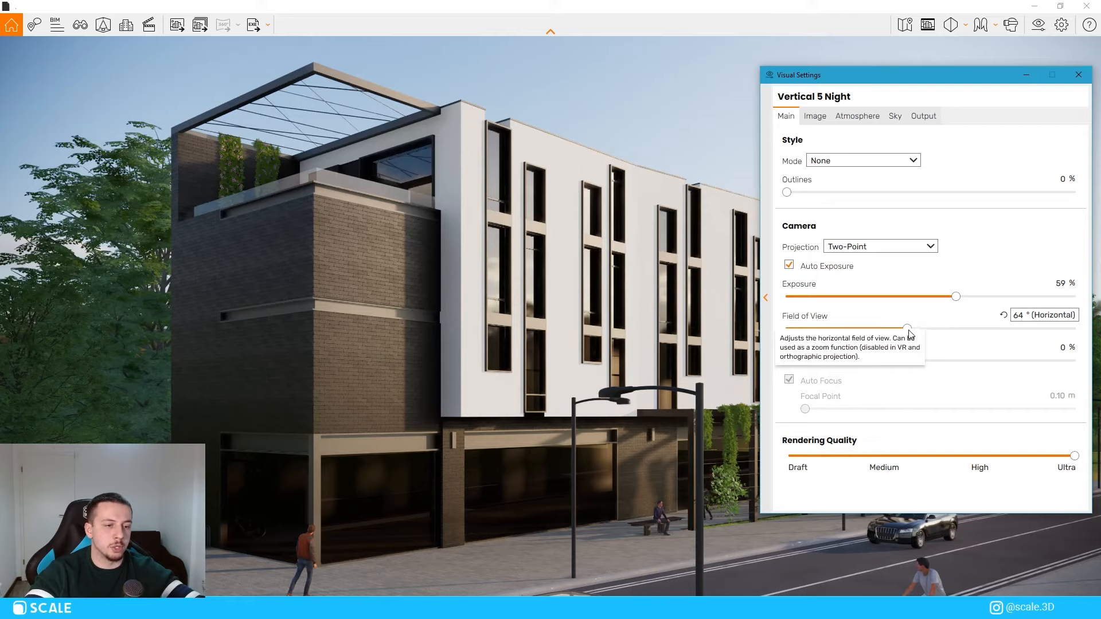
{"action": "left_click", "coordinate": [899, 248]}
{"action": "left_click", "coordinate": [912, 232]}
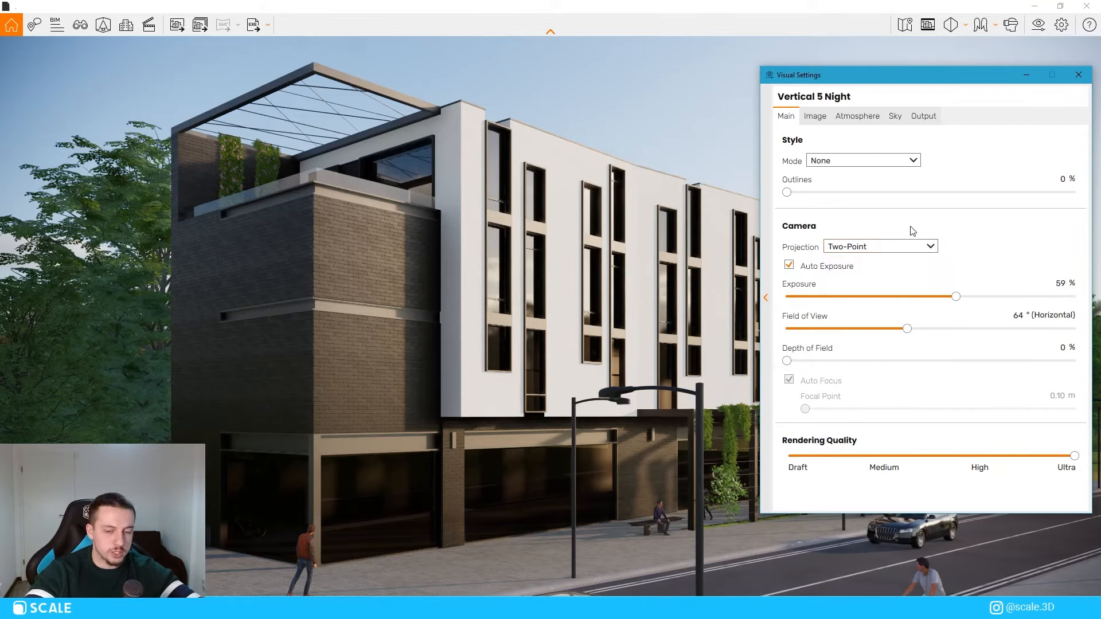
{"action": "left_click", "coordinate": [916, 248]}
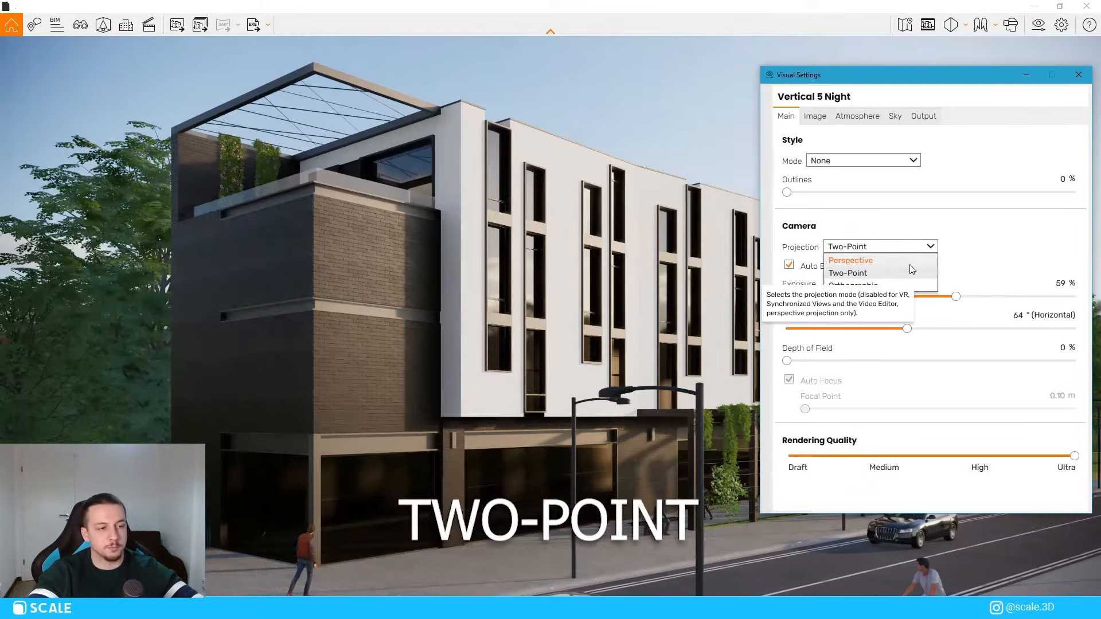
{"action": "left_click", "coordinate": [914, 260]}
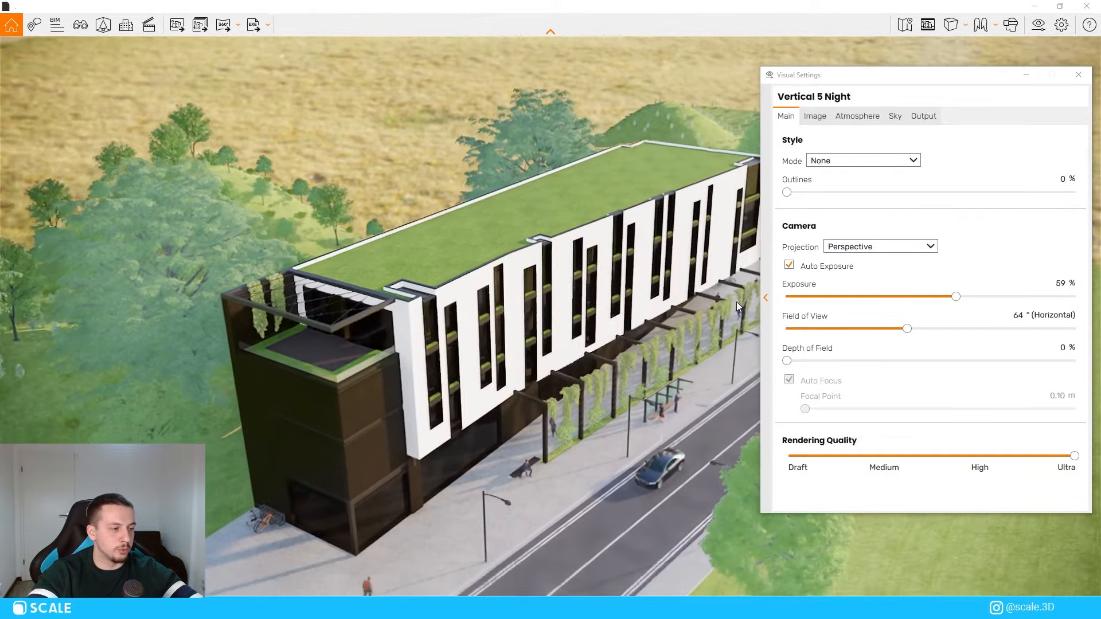
{"action": "left_click", "coordinate": [876, 247]}
{"action": "left_click", "coordinate": [875, 273]}
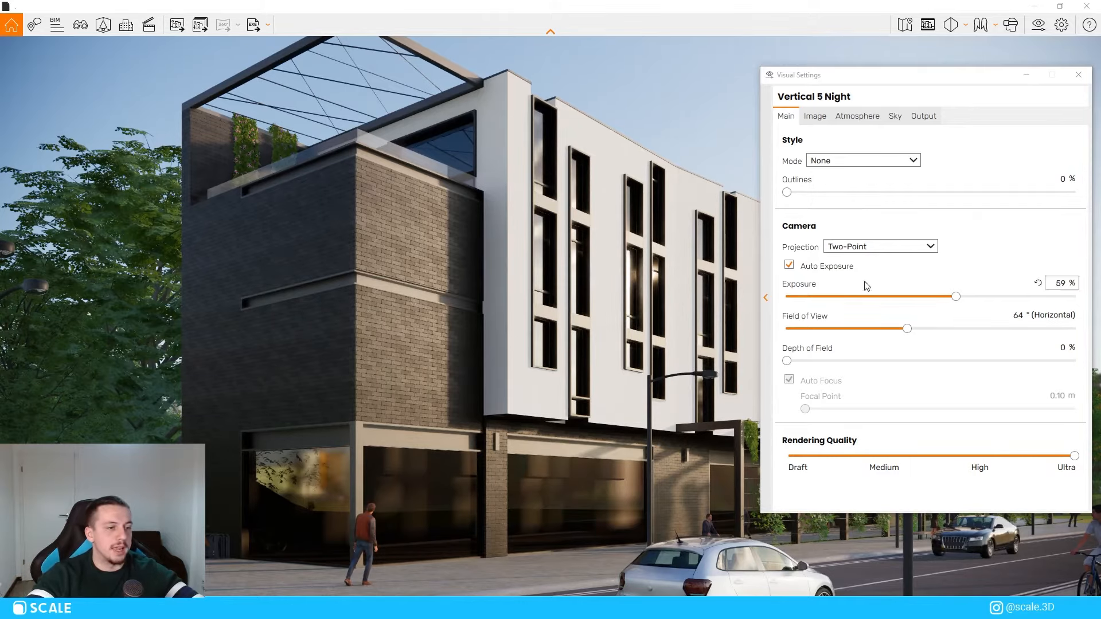
Switch the camera projection to Perspective and examine the building's vertical edges from the street corner
{"action": "left_click", "coordinate": [867, 246]}
{"action": "left_click", "coordinate": [874, 257]}
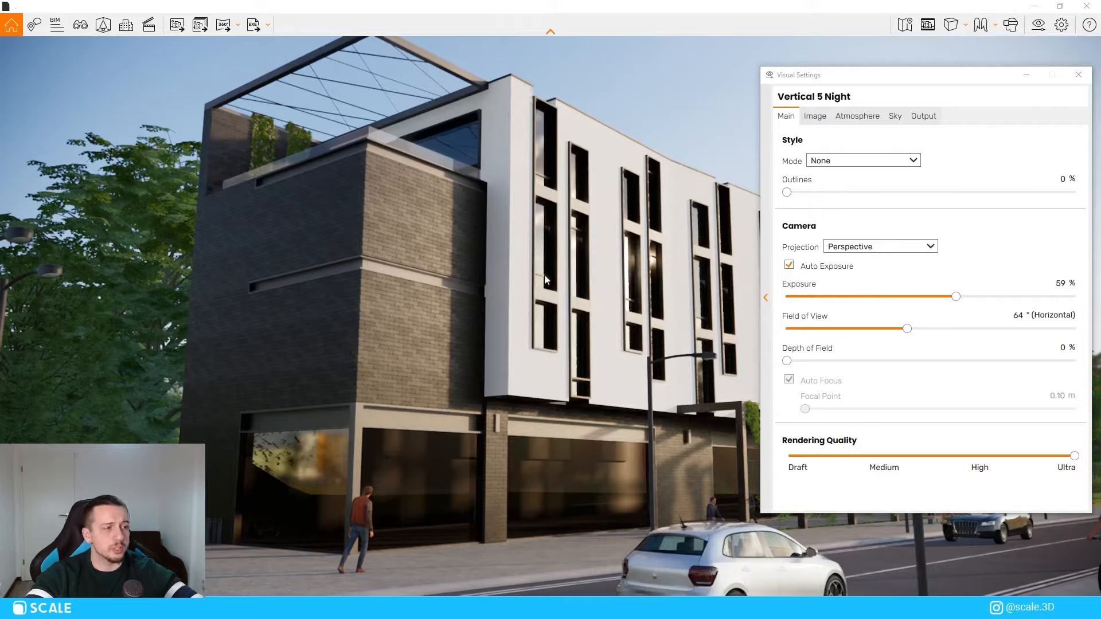
{"action": "key", "text": "w"}
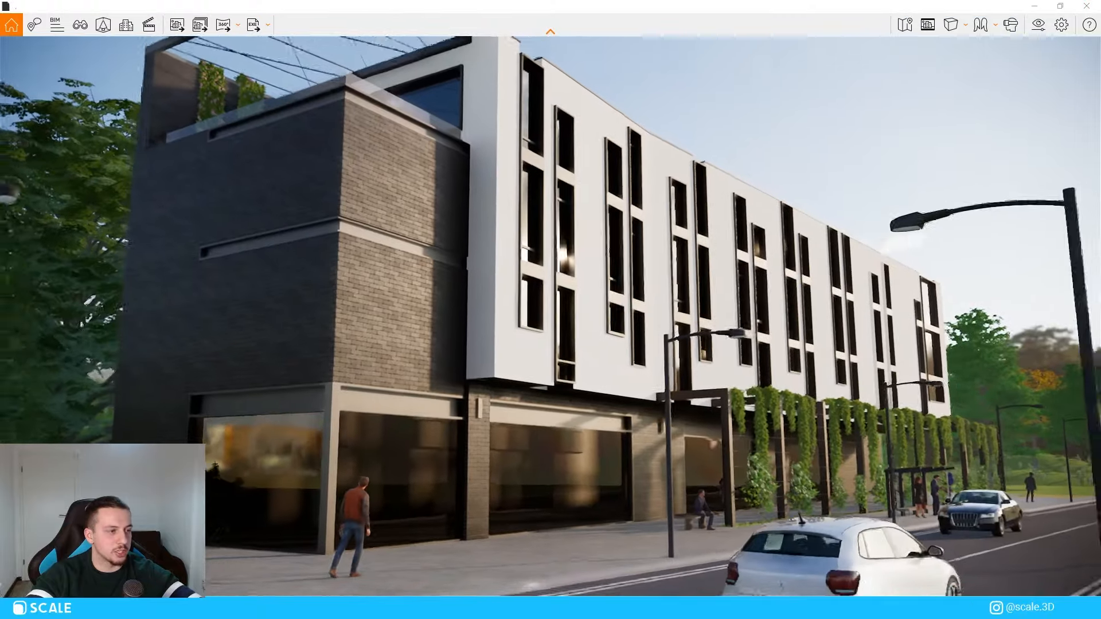
{"action": "key", "text": "s"}
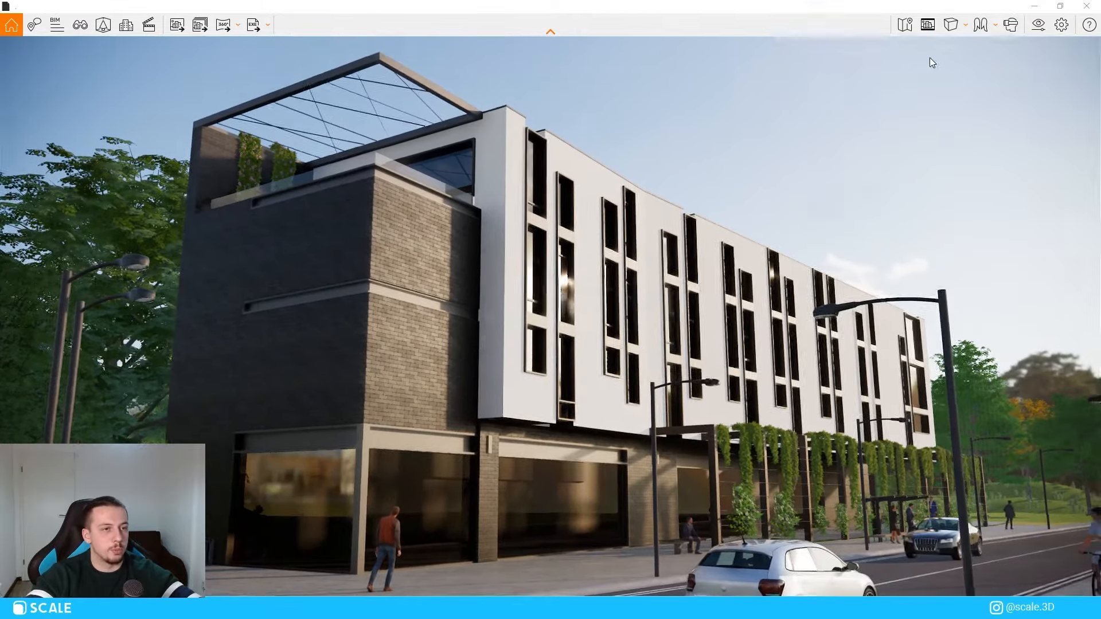
Set the camera projection to Two-Point
{"action": "left_click", "coordinate": [965, 26]}
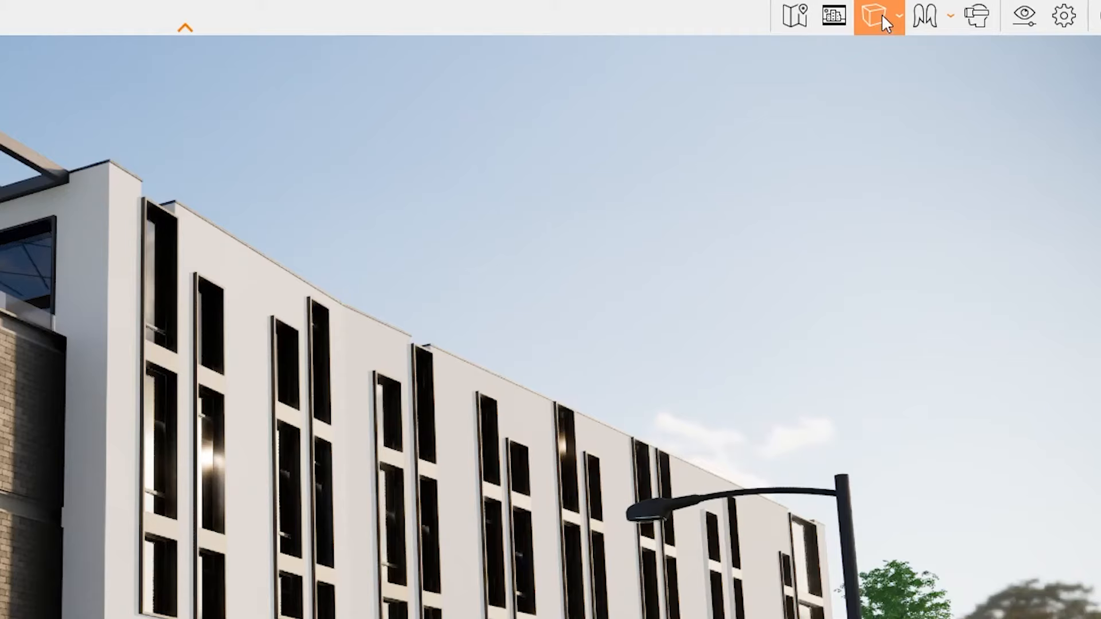
{"action": "left_click", "coordinate": [964, 23]}
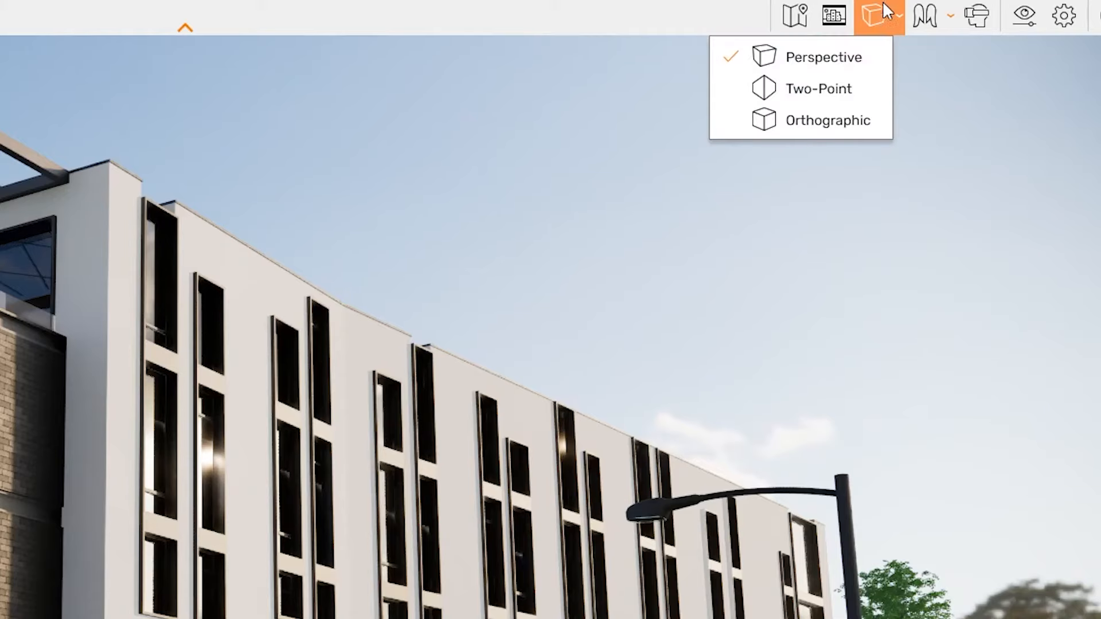
{"action": "left_click", "coordinate": [846, 92]}
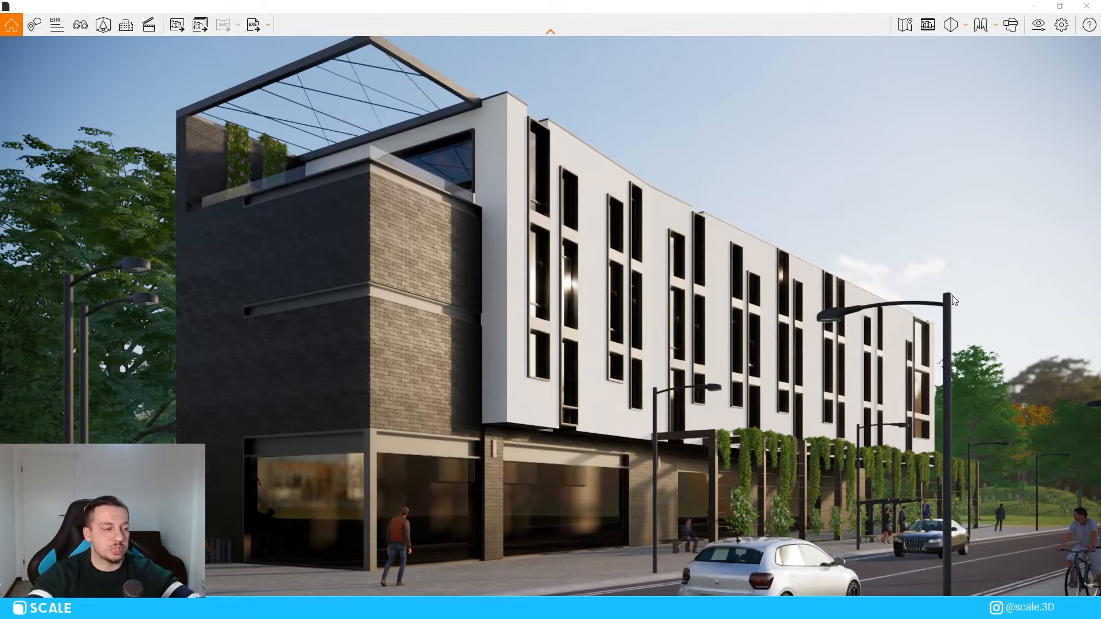
Set the camera's horizontal field of view to 90° in the visual settings and close them
{"action": "right_click_drag", "start_coordinate": [767, 333], "coordinate": [717, 334]}
{"action": "left_click", "coordinate": [1040, 27]}
{"action": "left_click_drag", "start_coordinate": [940, 74], "coordinate": [892, 59]}
{"action": "left_click_drag", "start_coordinate": [854, 306], "coordinate": [922, 339]}
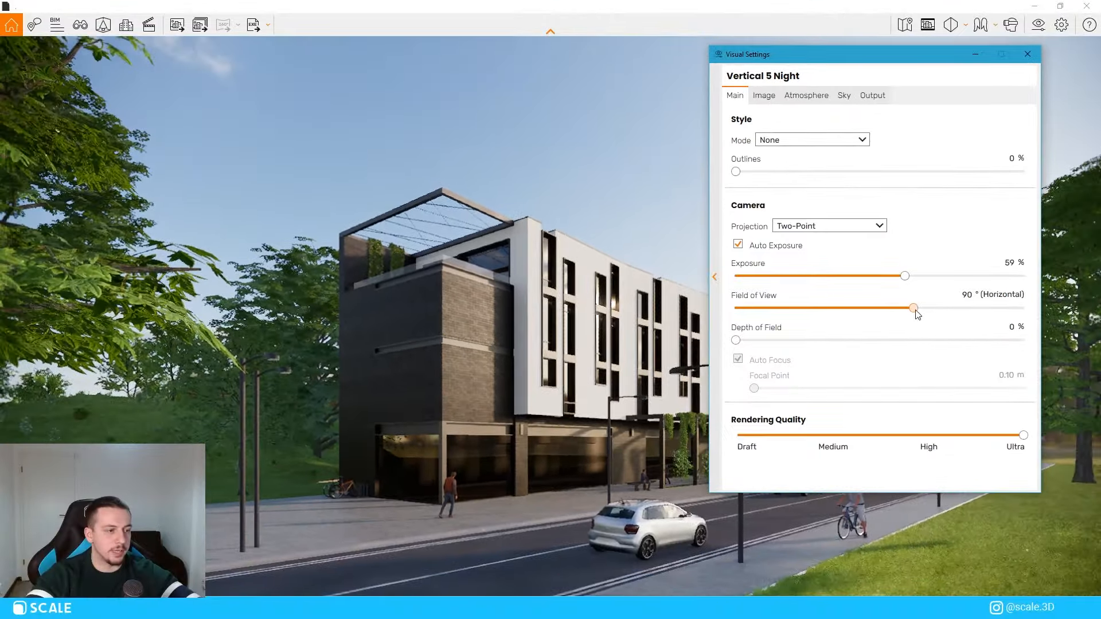
{"action": "left_click", "coordinate": [1027, 54]}
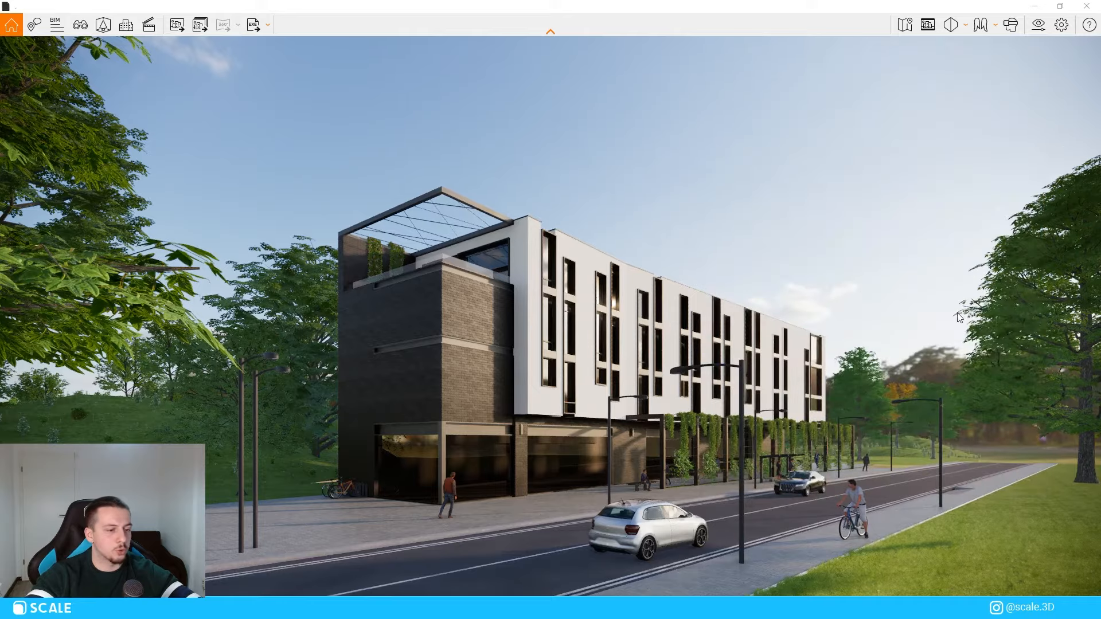
Bring the camera closer to frame the building's corner with the street, white car and cyclist in the foreground
{"action": "key", "text": "w"}
{"action": "key", "text": "s"}
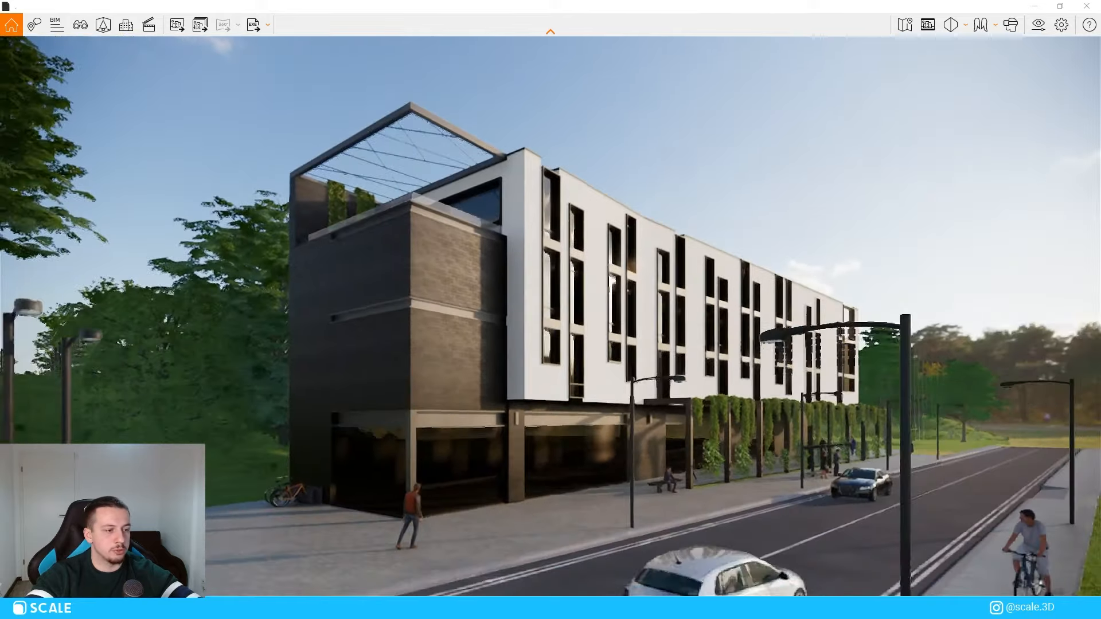
{"action": "key", "text": "w"}
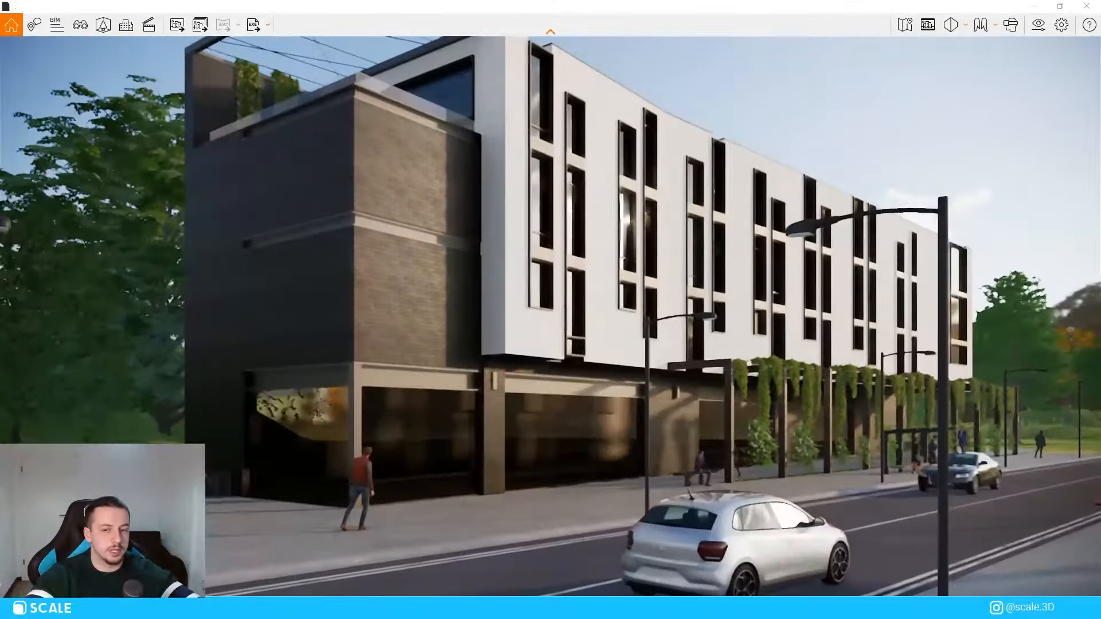
{"action": "key", "text": "s"}
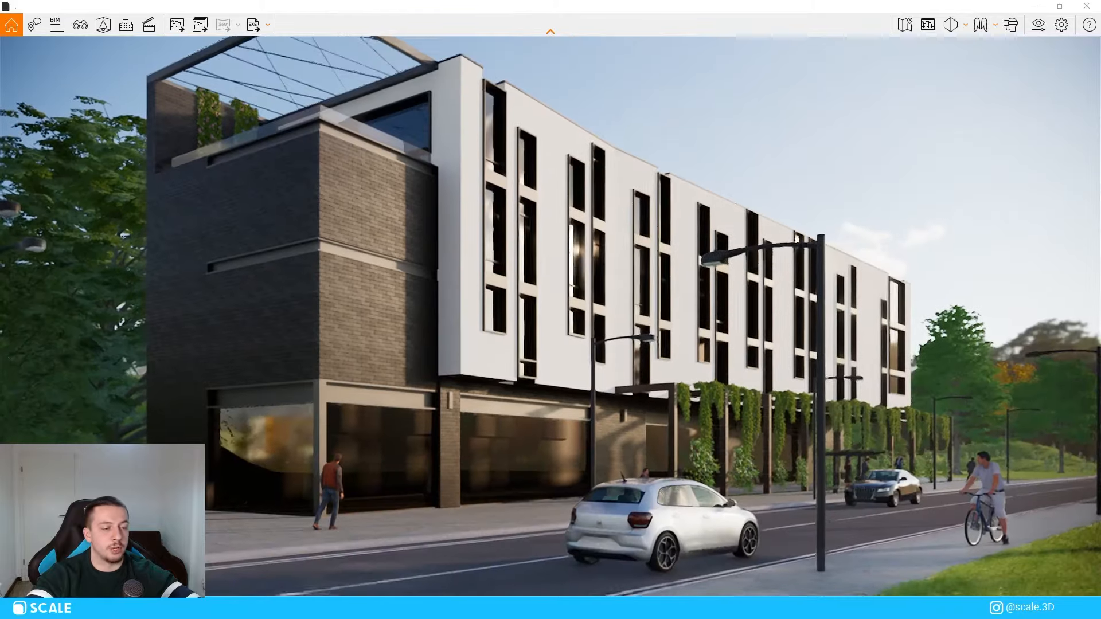
{"action": "key", "text": "e"}
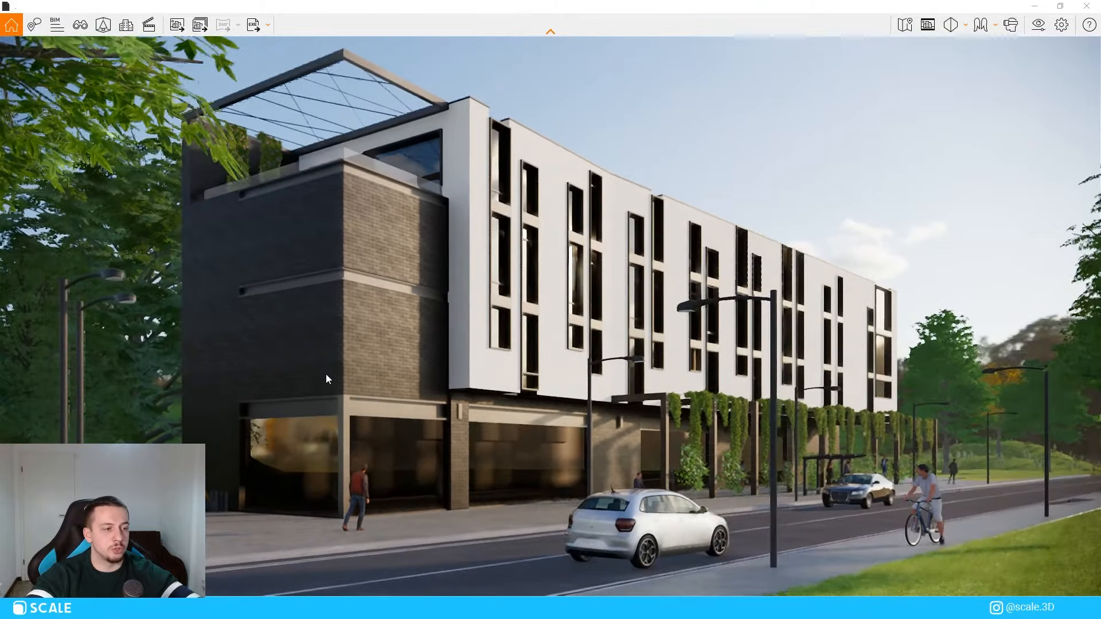
{"action": "key", "text": "w"}
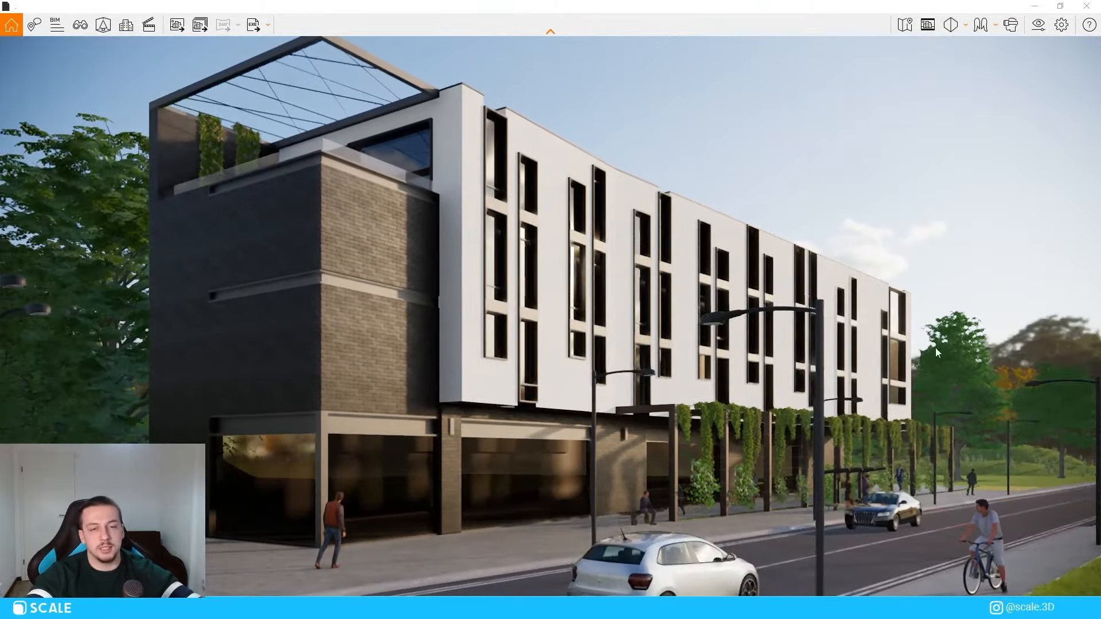
Set the camera's horizontal field of view to 65° and dismiss the visual settings to view the building
{"action": "key", "text": "v"}
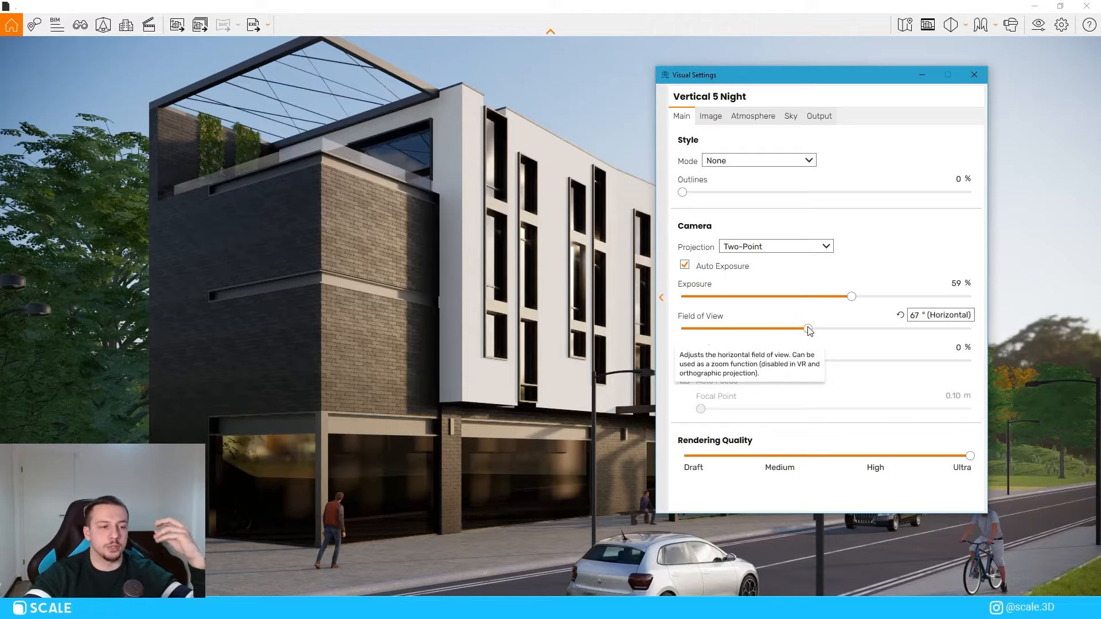
{"action": "mouse_move", "coordinate": [808, 330]}
{"action": "left_mouse_down"}
{"action": "mouse_move", "coordinate": [907, 331]}
{"action": "mouse_move", "coordinate": [806, 332]}
{"action": "left_mouse_up"}
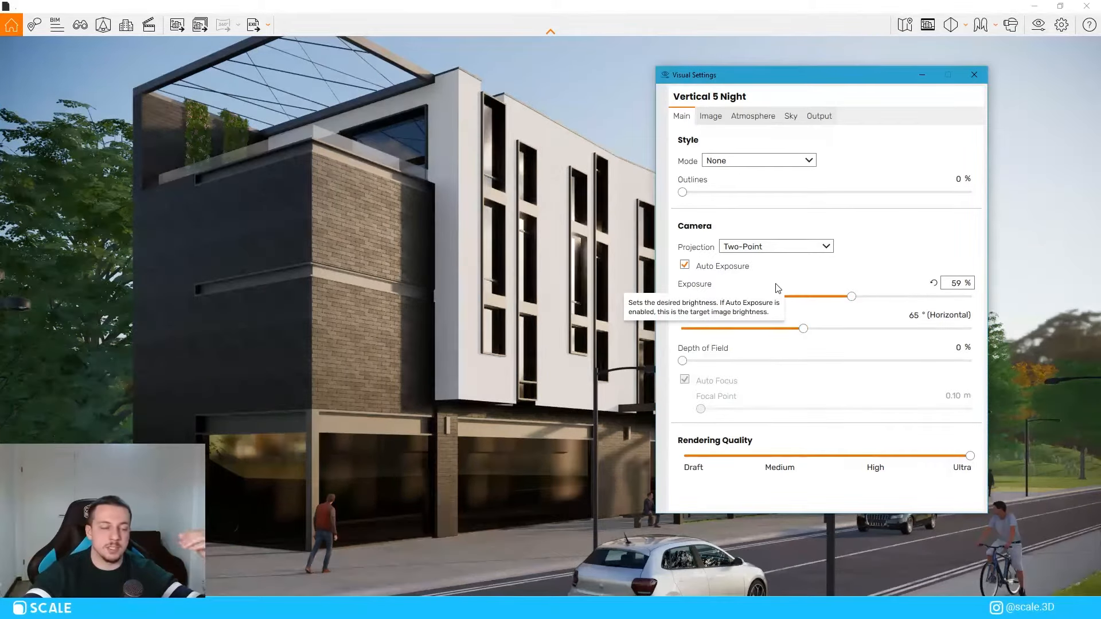
{"action": "left_click", "coordinate": [921, 77]}
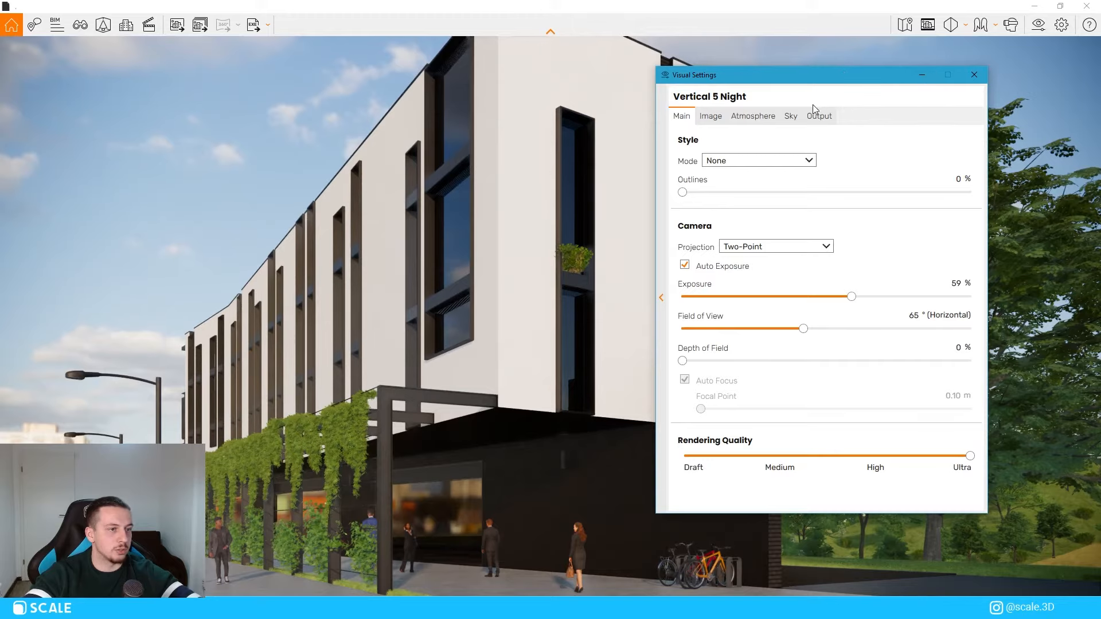
{"action": "left_click", "coordinate": [922, 75]}
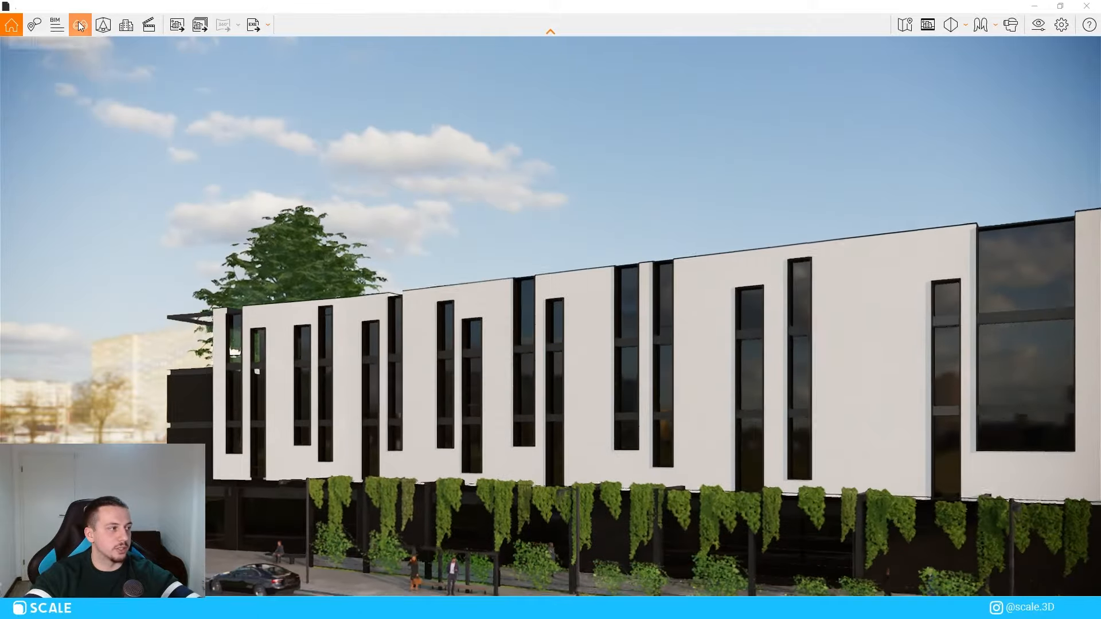
Load the saved view Enscape scene 6 from the For Final Rendering group
{"action": "left_click", "coordinate": [78, 22]}
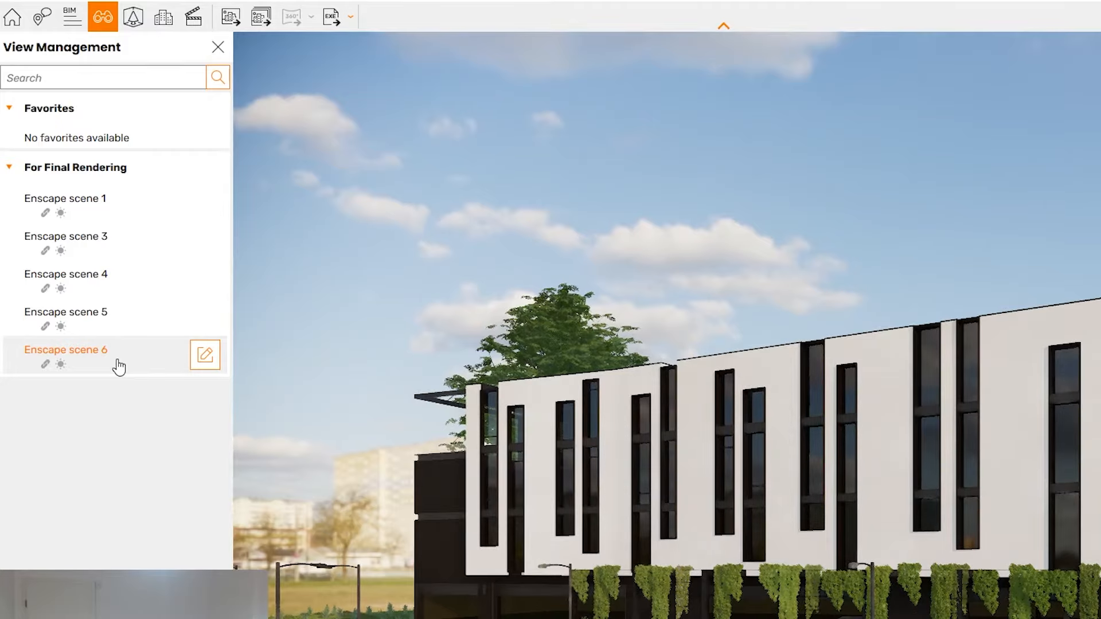
{"action": "left_click", "coordinate": [118, 367]}
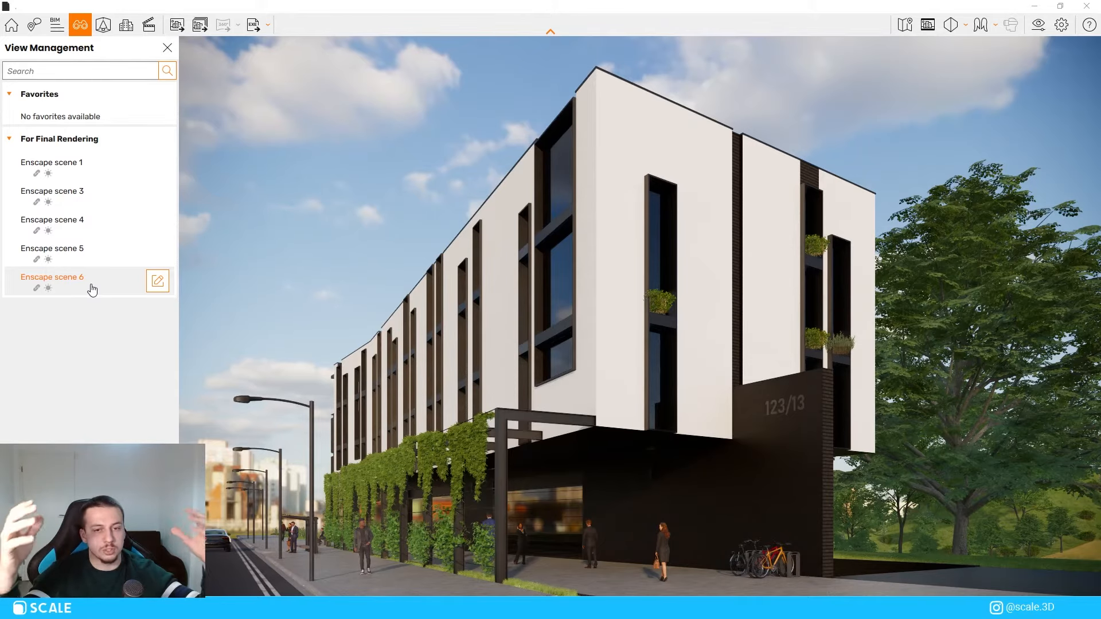
{"action": "left_click", "coordinate": [169, 51]}
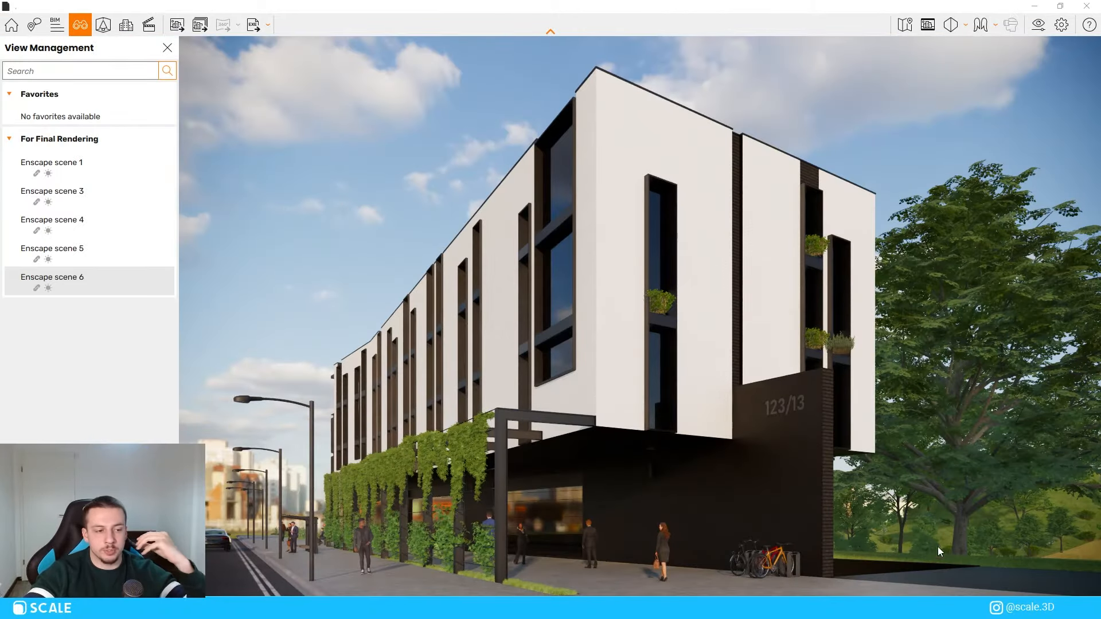
Check the custom output resolution in the visual settings of the Vertical 5 Night preset and close them
{"action": "left_click", "coordinate": [928, 26]}
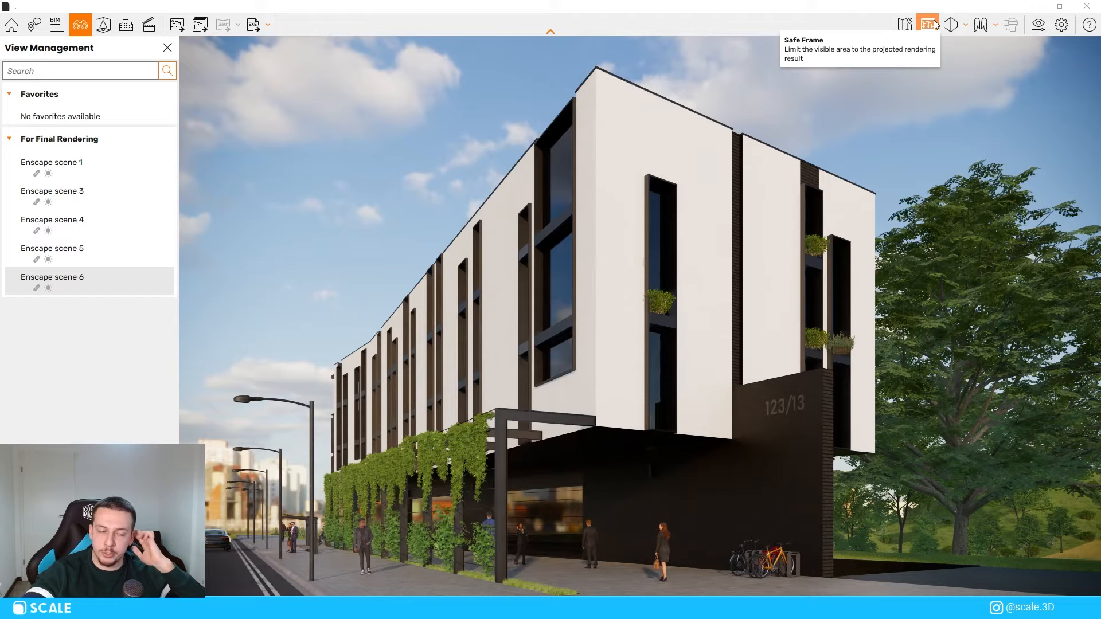
{"action": "left_click", "coordinate": [1040, 25]}
{"action": "left_click_drag", "start_coordinate": [897, 91], "coordinate": [537, 89]}
{"action": "left_click", "coordinate": [525, 101]}
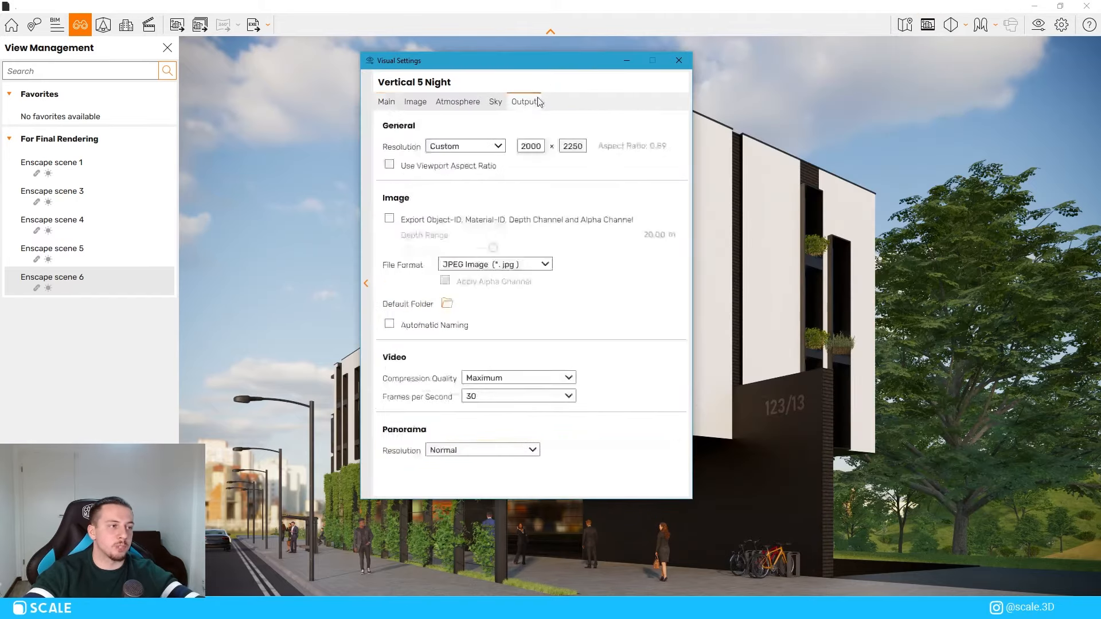
{"action": "left_click_drag", "start_coordinate": [541, 146], "coordinate": [502, 146]}
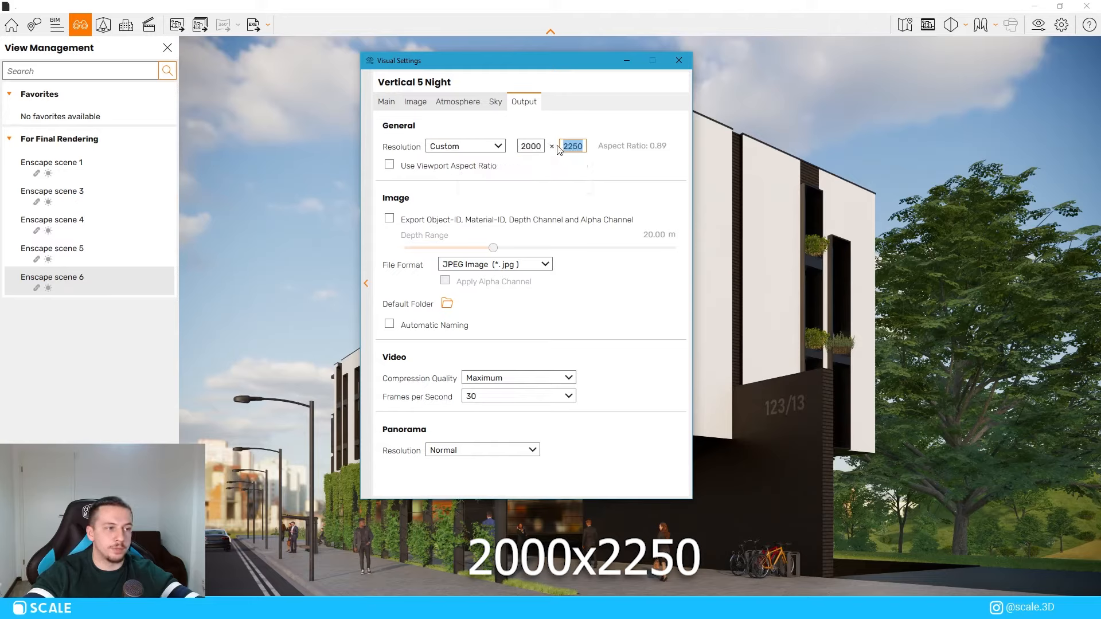
{"action": "left_click", "coordinate": [652, 164]}
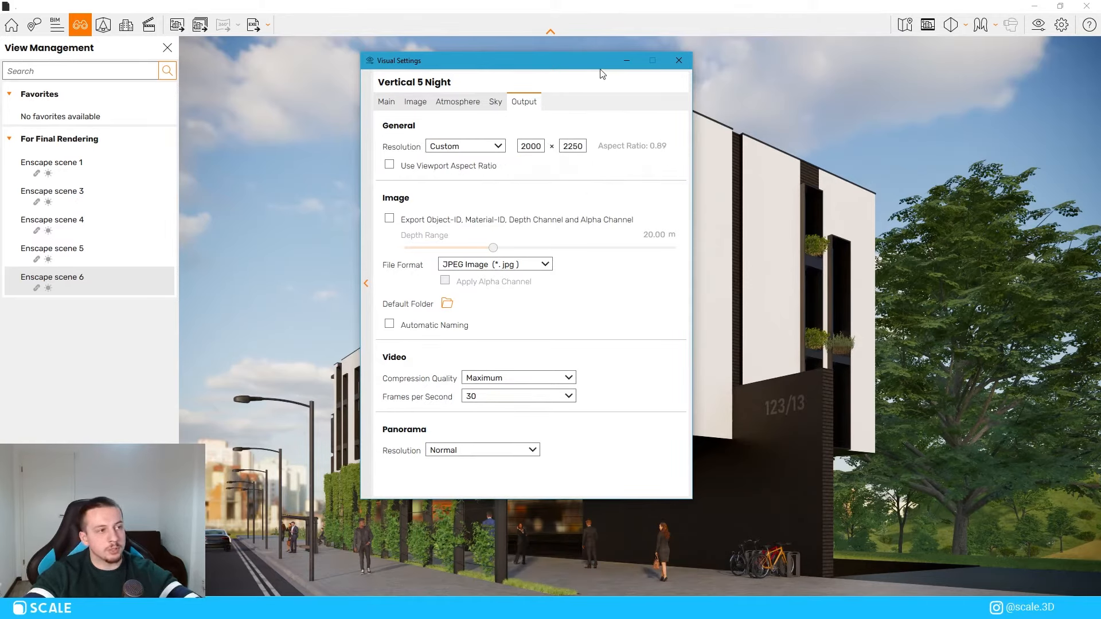
{"action": "left_click", "coordinate": [679, 60]}
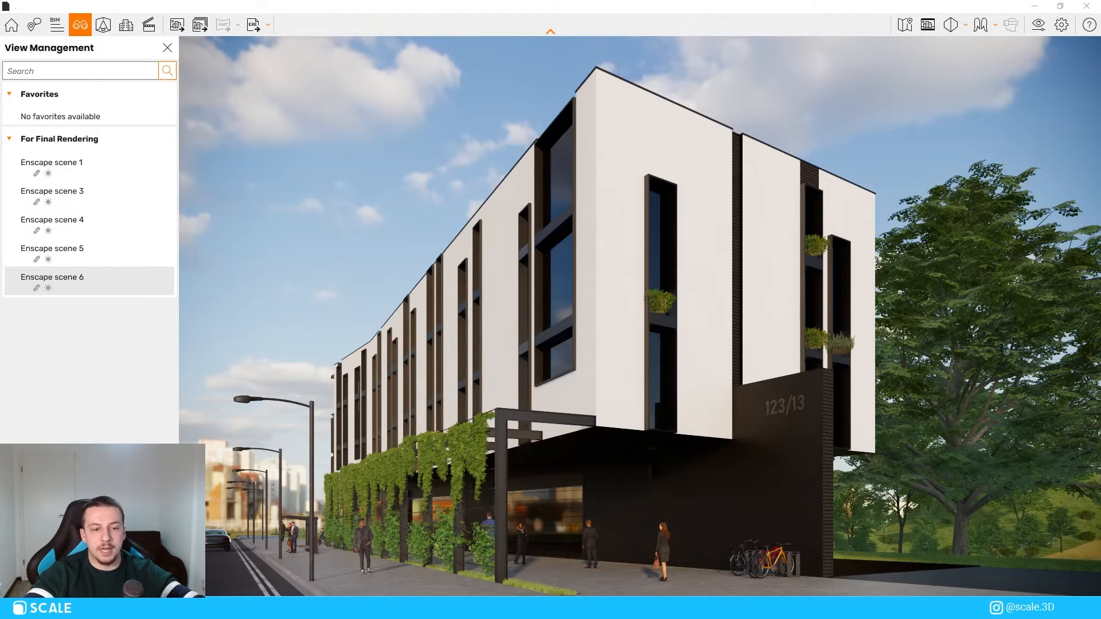
Turn on the Safe Frame for Enscape scene 4 and place its visual settings beside the rendering, with the view management closed
{"action": "left_click_drag", "start_coordinate": [920, 602], "coordinate": [943, 404]}
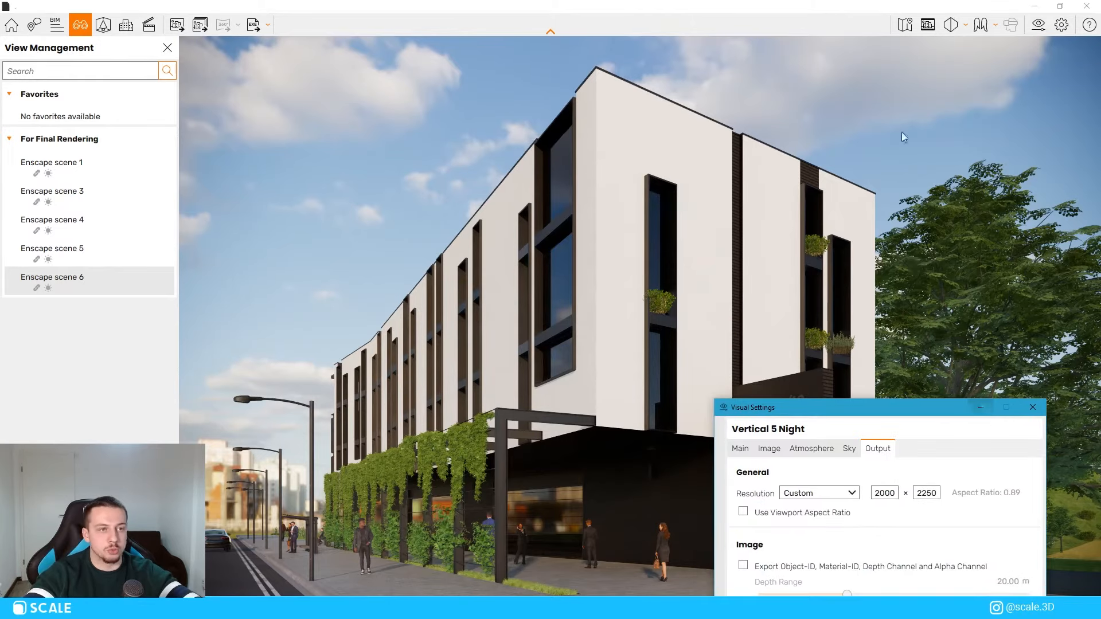
{"action": "left_click", "coordinate": [929, 25]}
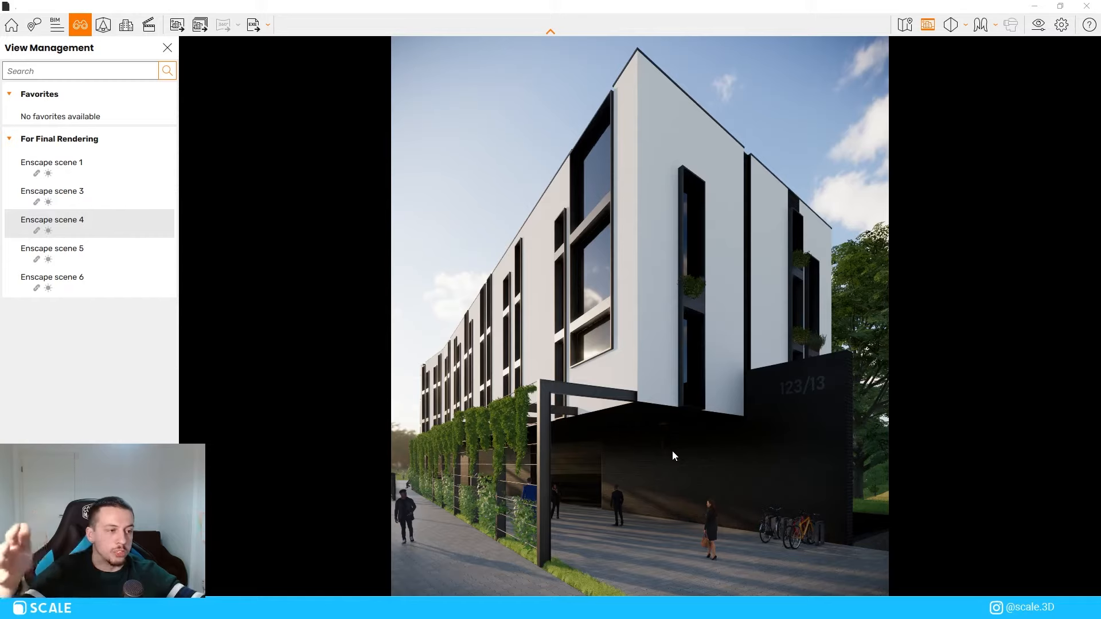
{"action": "left_click", "coordinate": [1040, 29]}
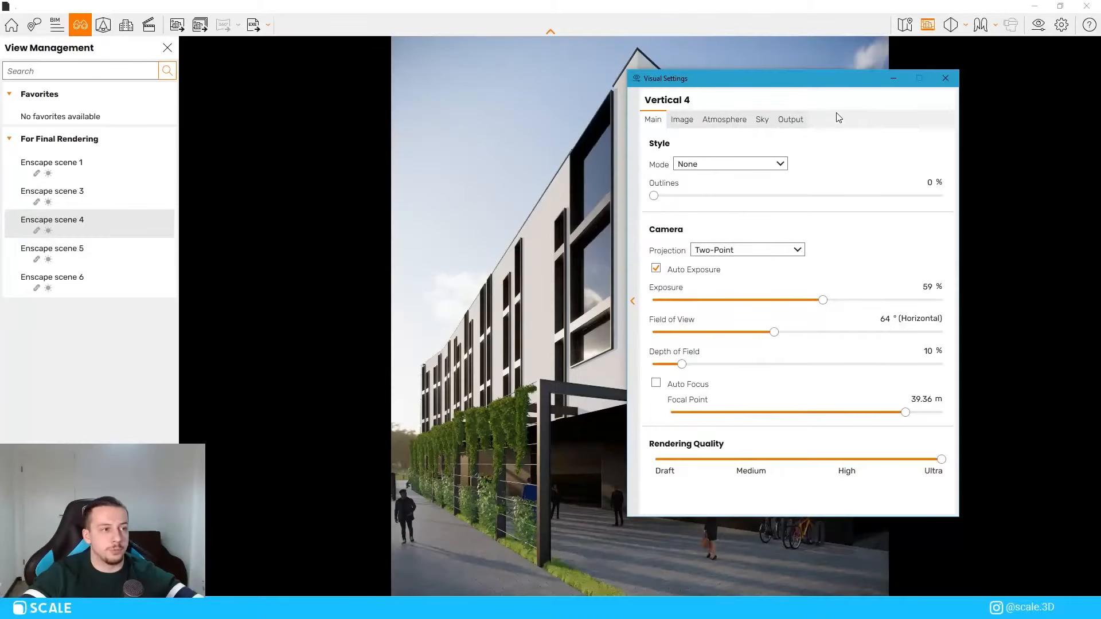
{"action": "left_click_drag", "start_coordinate": [683, 82], "coordinate": [147, 94]}
{"action": "left_click", "coordinate": [170, 47]}
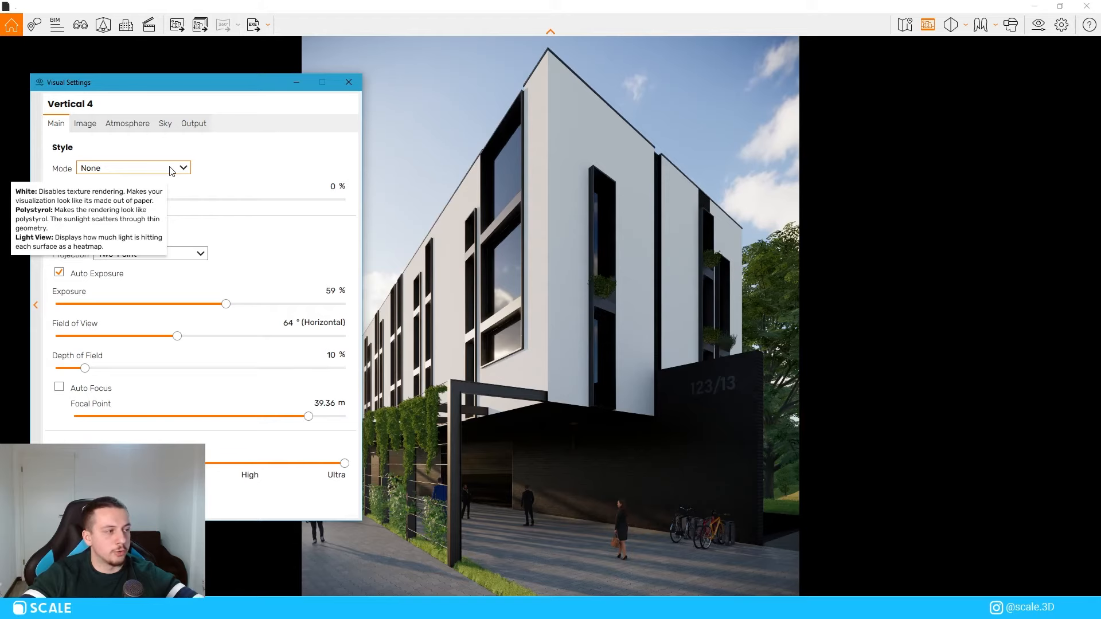
Keep the style mode at None, try the outlines at 29 % and return them to 0 %
{"action": "left_click", "coordinate": [169, 169]}
{"action": "left_click", "coordinate": [163, 195]}
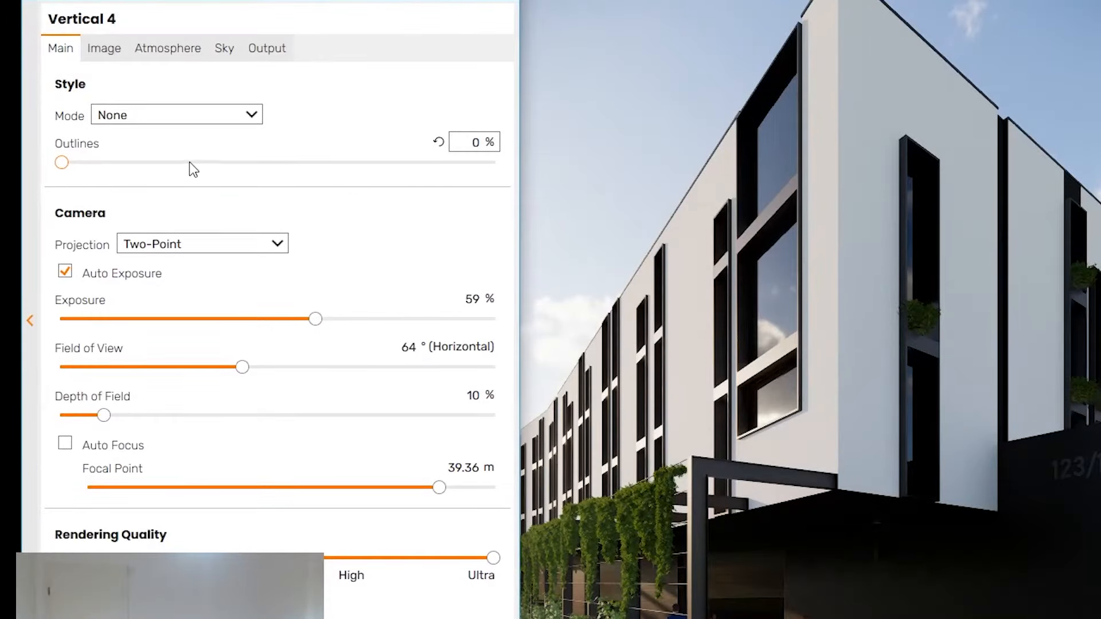
{"action": "left_click", "coordinate": [142, 199]}
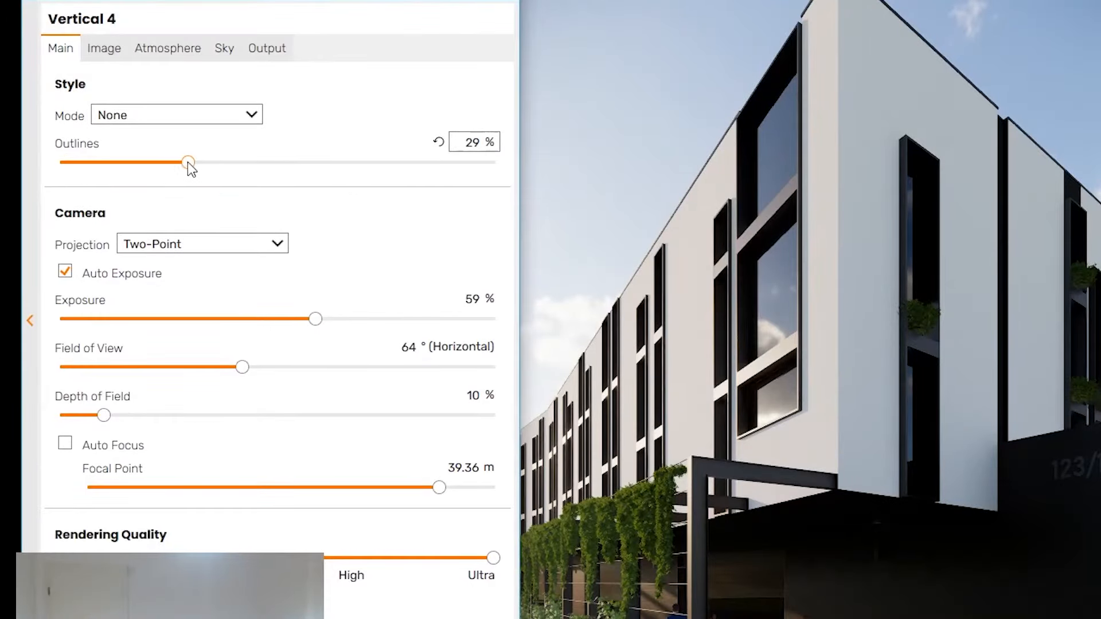
{"action": "left_click_drag", "start_coordinate": [207, 165], "coordinate": [60, 166]}
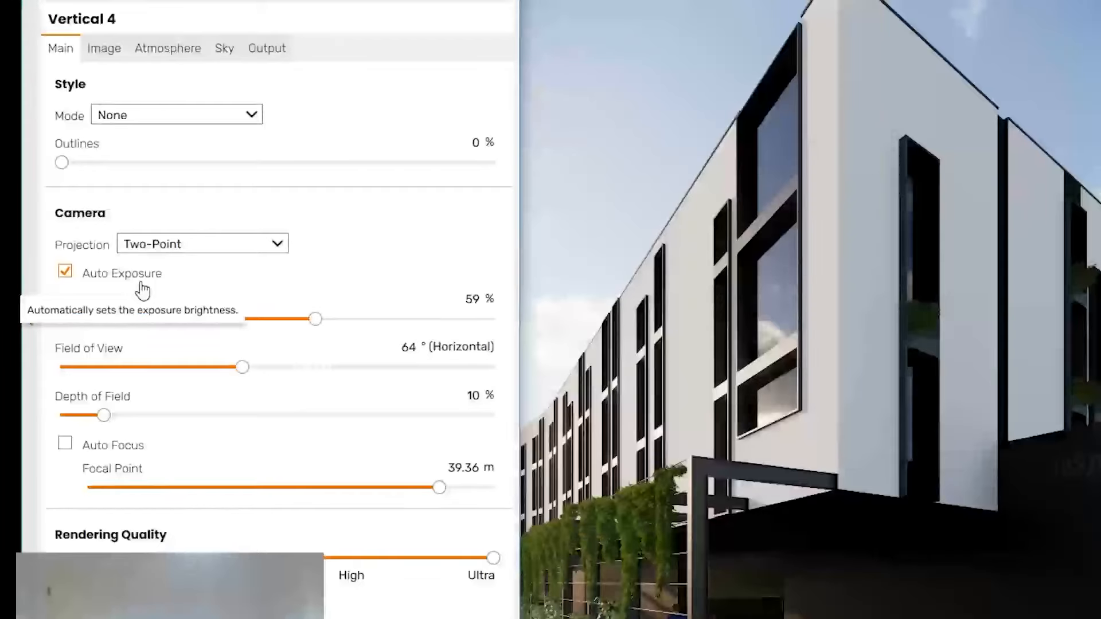
Try a manual exposure of 51 %, re-enable Auto Exposure and set the exposure to 55 %
{"action": "left_click", "coordinate": [54, 264]}
{"action": "mouse_move", "coordinate": [201, 293]}
{"action": "left_mouse_down"}
{"action": "mouse_move", "coordinate": [165, 288]}
{"action": "mouse_move", "coordinate": [178, 291]}
{"action": "left_mouse_up"}
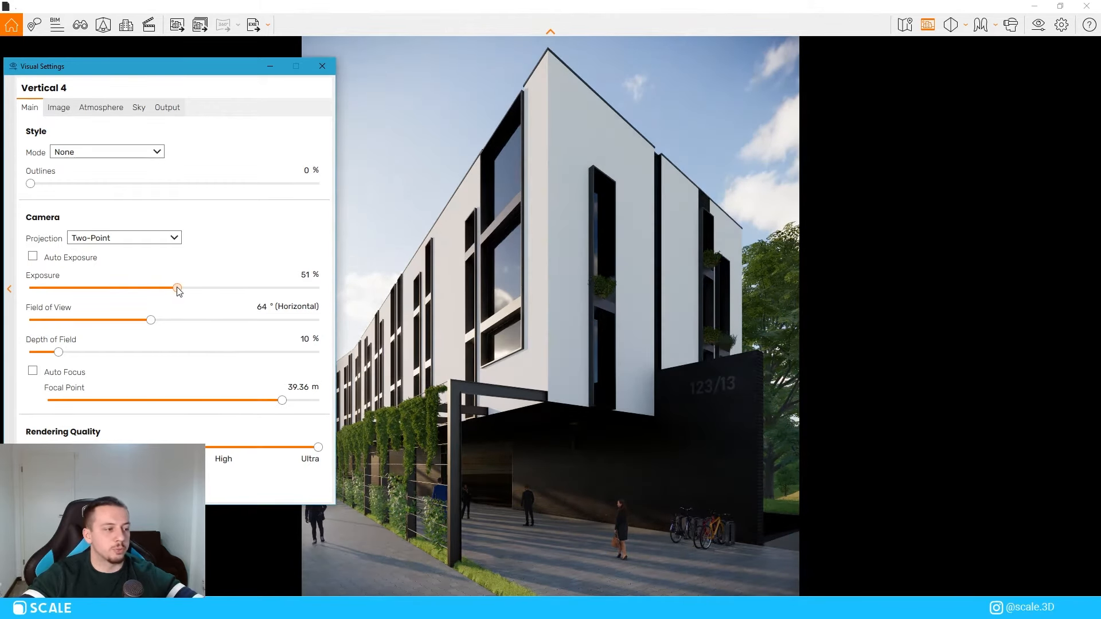
{"action": "left_click", "coordinate": [87, 262]}
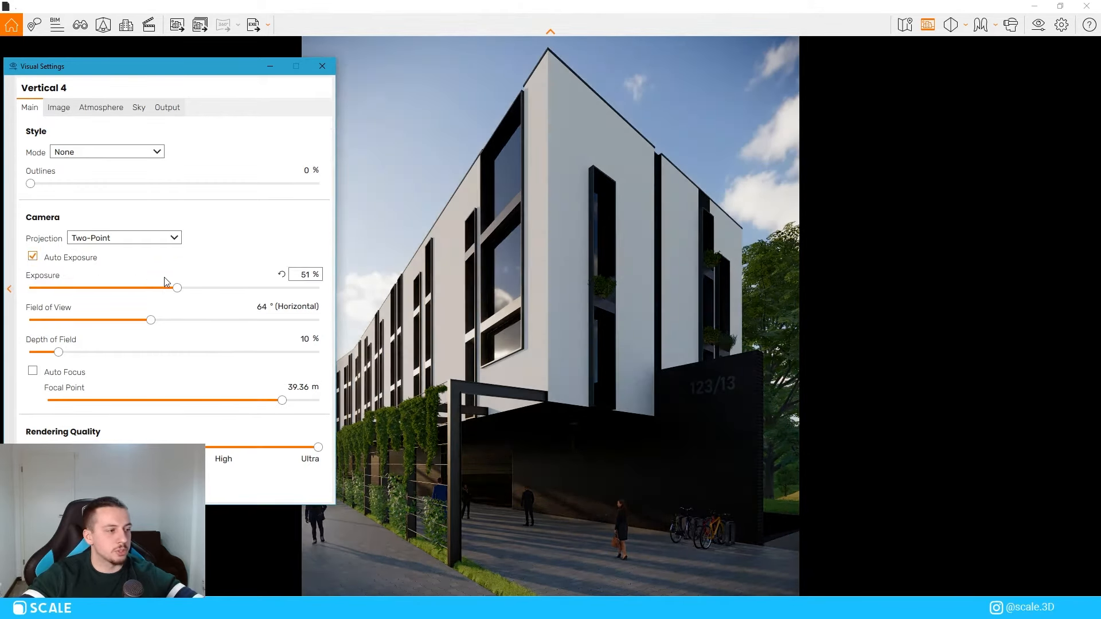
{"action": "left_click_drag", "start_coordinate": [177, 289], "coordinate": [185, 292]}
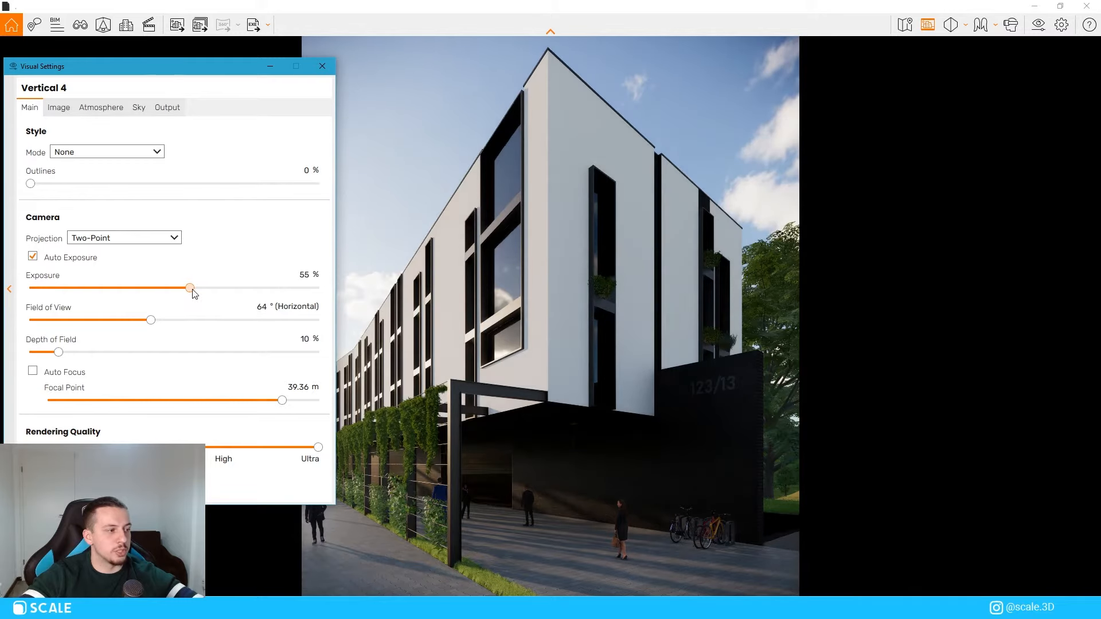
{"action": "left_click_drag", "start_coordinate": [197, 73], "coordinate": [321, 611]}
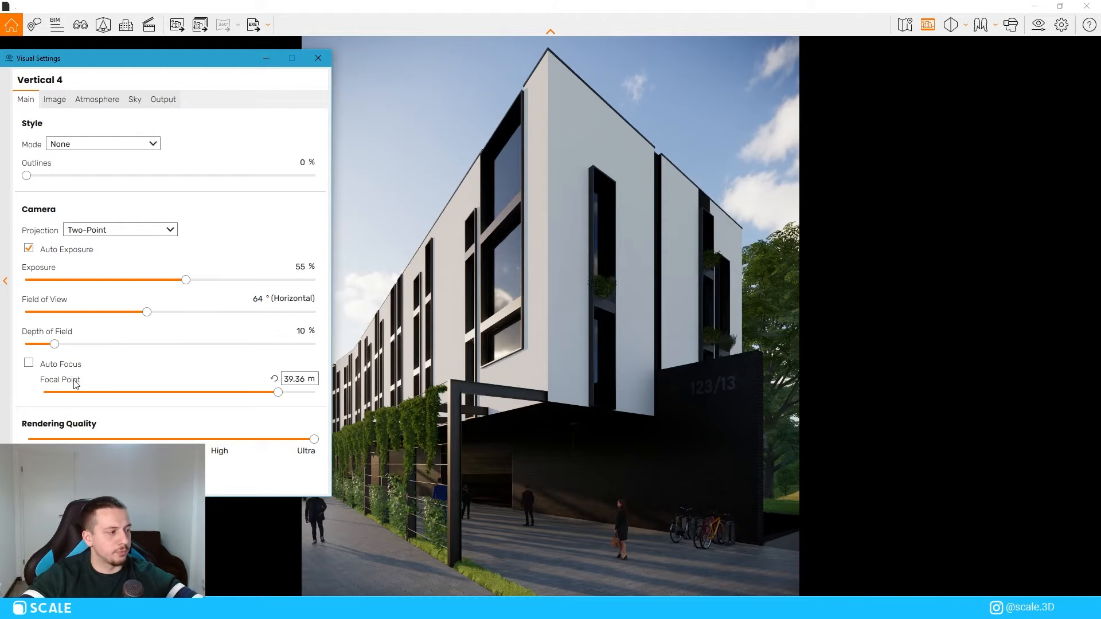
Raise the depth of field to 52 % and compare the blur with Auto Focus turned on and off
{"action": "left_click_drag", "start_coordinate": [55, 345], "coordinate": [175, 346]}
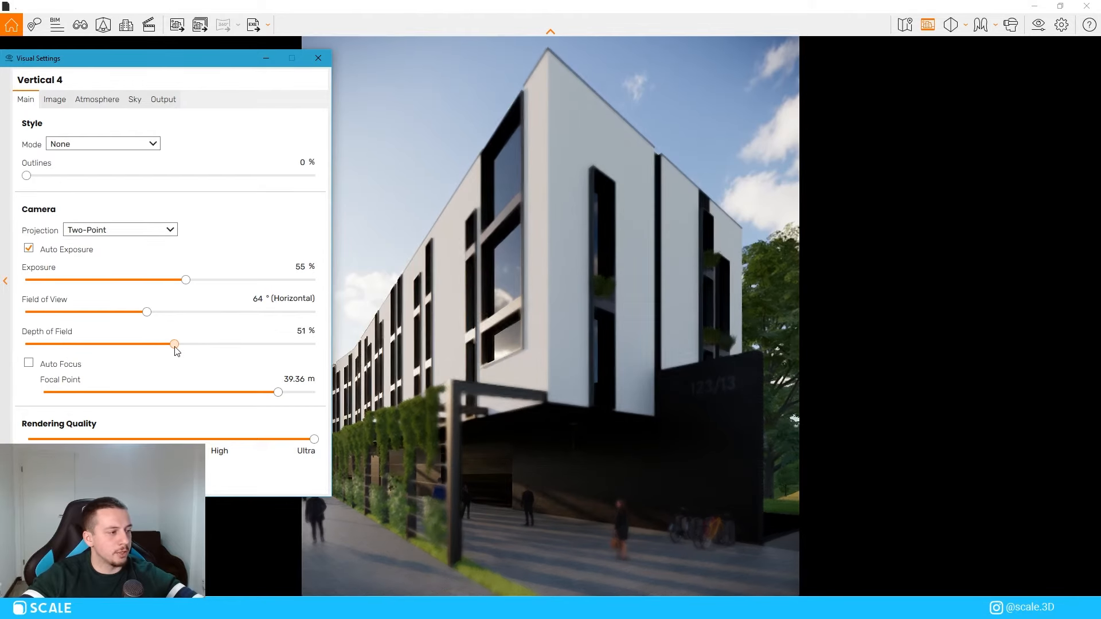
{"action": "left_click", "coordinate": [68, 368]}
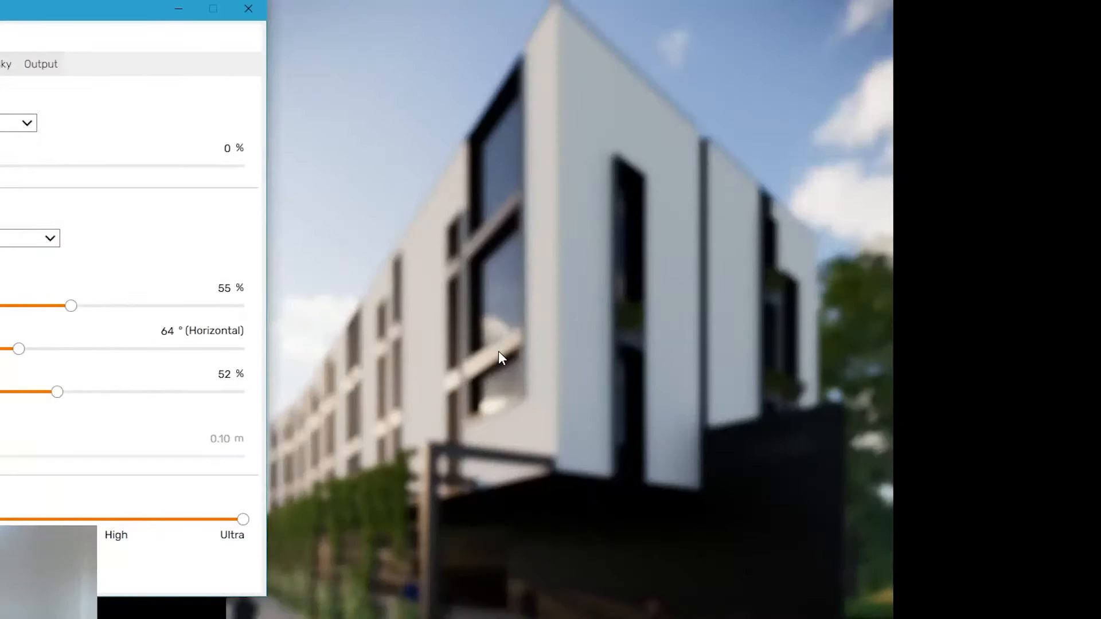
{"action": "left_click", "coordinate": [499, 352]}
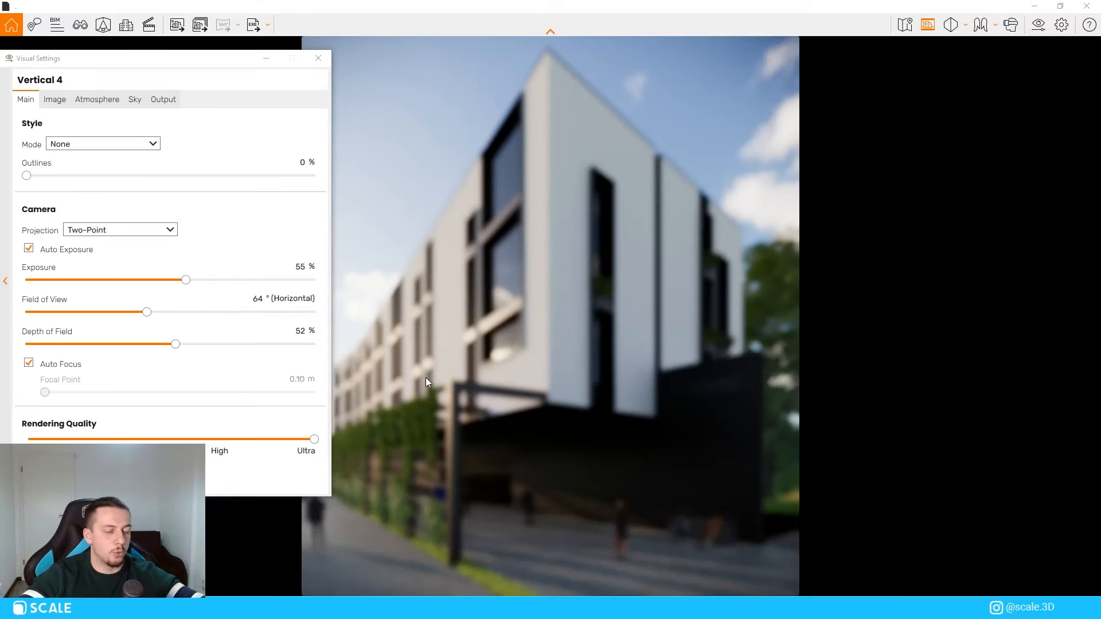
{"action": "left_click", "coordinate": [53, 365]}
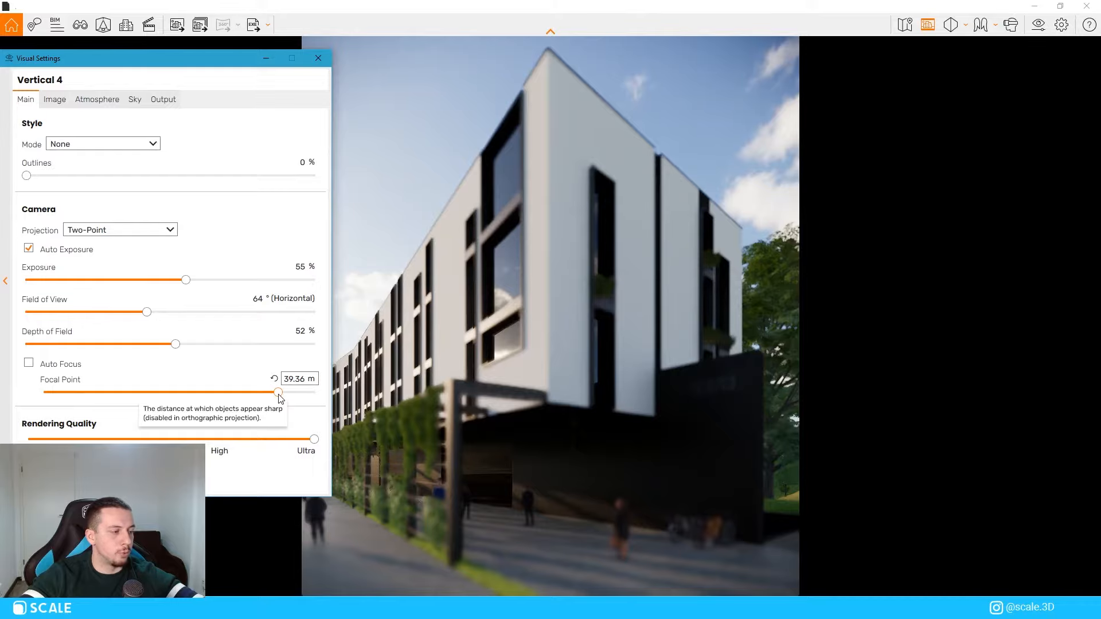
Try several focal point distances and set the focal point to 10.96 m, at the pergola's front post
{"action": "left_click_drag", "start_coordinate": [280, 398], "coordinate": [253, 399]}
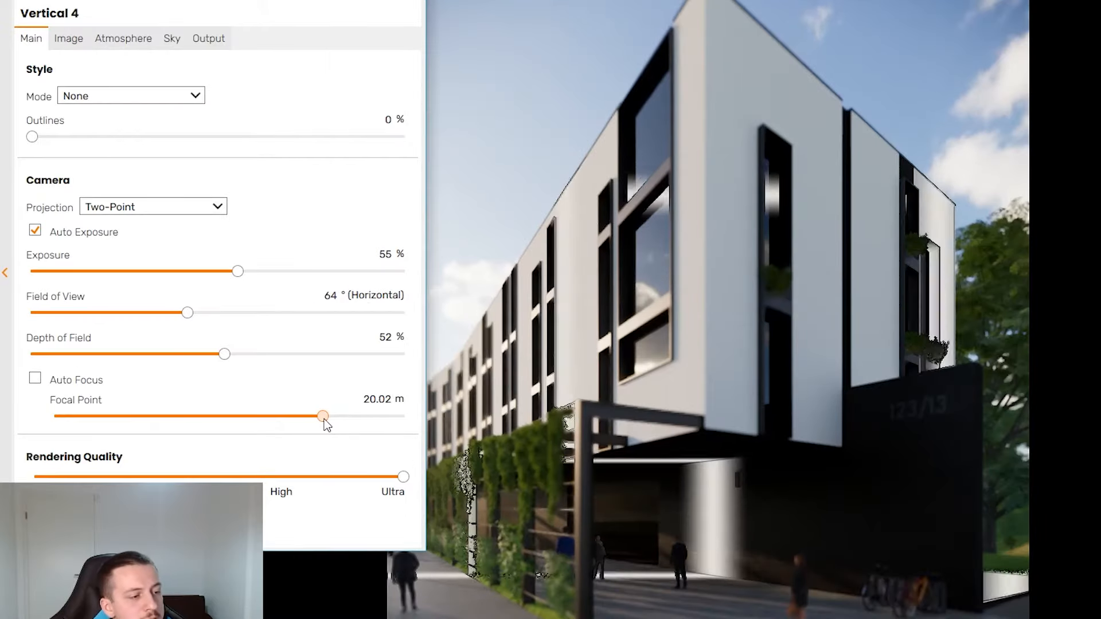
{"action": "left_click_drag", "start_coordinate": [325, 425], "coordinate": [322, 420]}
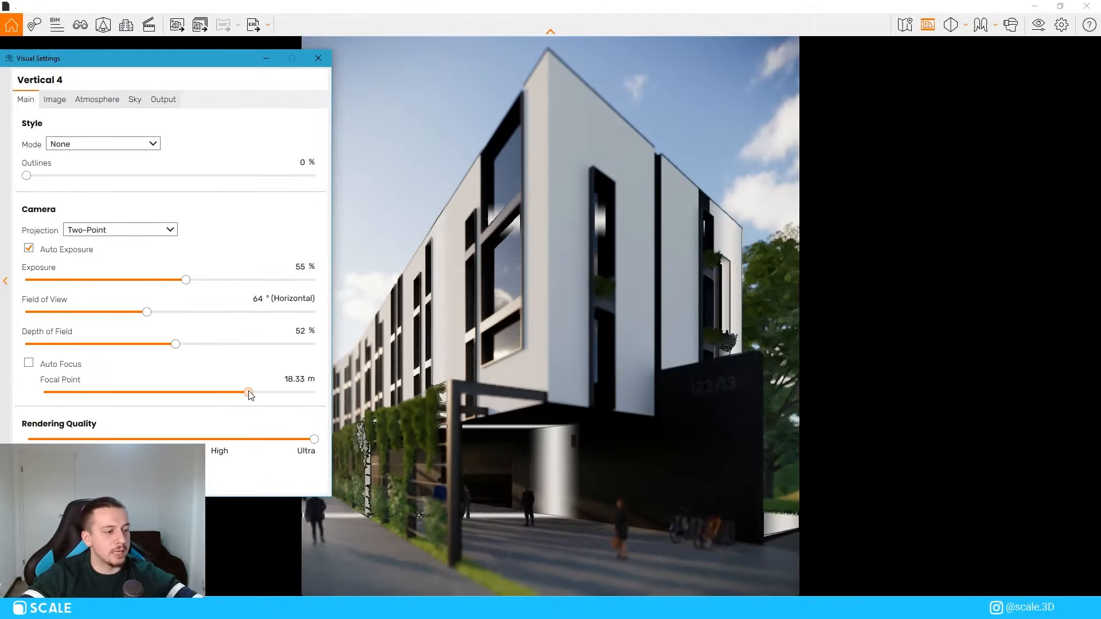
{"action": "mouse_move", "coordinate": [250, 393]}
{"action": "left_mouse_down"}
{"action": "mouse_move", "coordinate": [219, 395]}
{"action": "mouse_move", "coordinate": [260, 392]}
{"action": "left_mouse_up"}
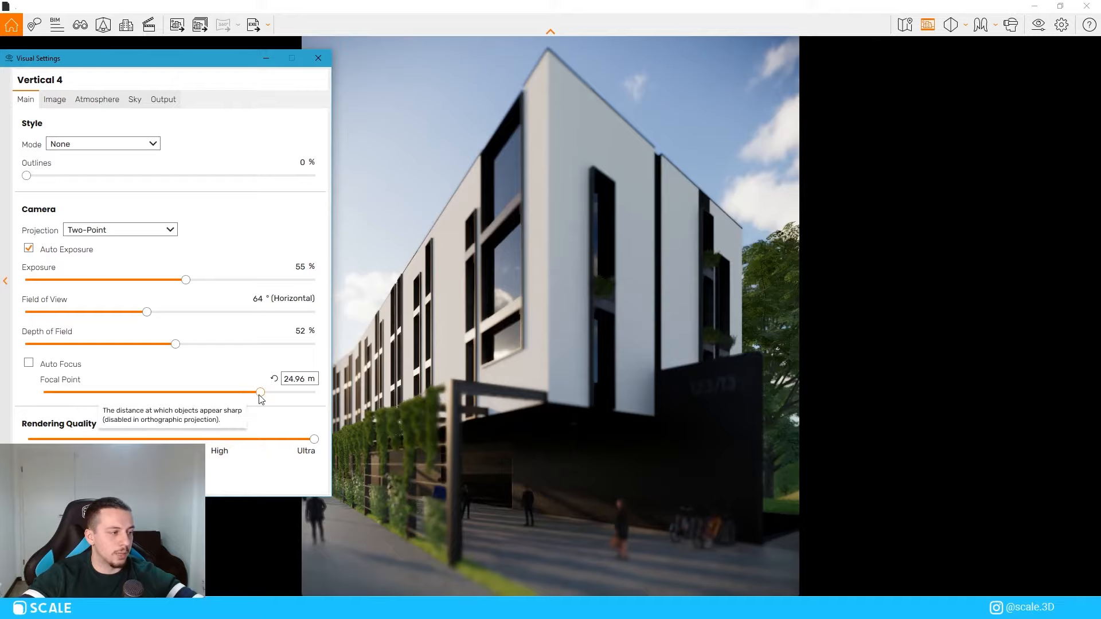
{"action": "left_click_drag", "start_coordinate": [261, 392], "coordinate": [228, 393]}
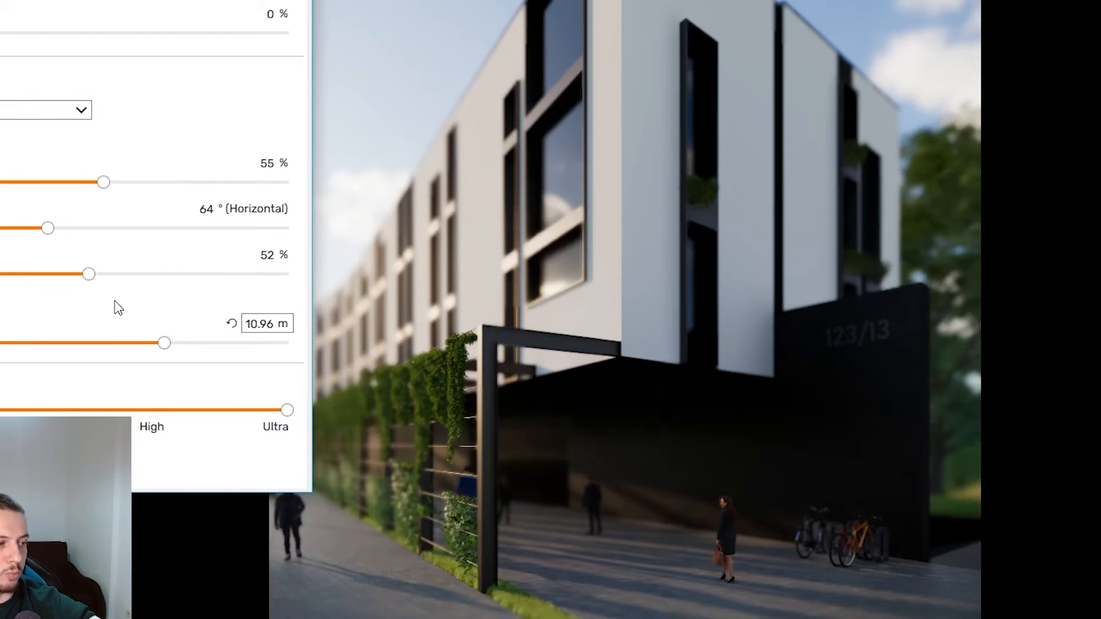
Lower the depth of field to about 36 % and move the settings aside to inspect the softer blur
{"action": "left_click_drag", "start_coordinate": [88, 273], "coordinate": [29, 276]}
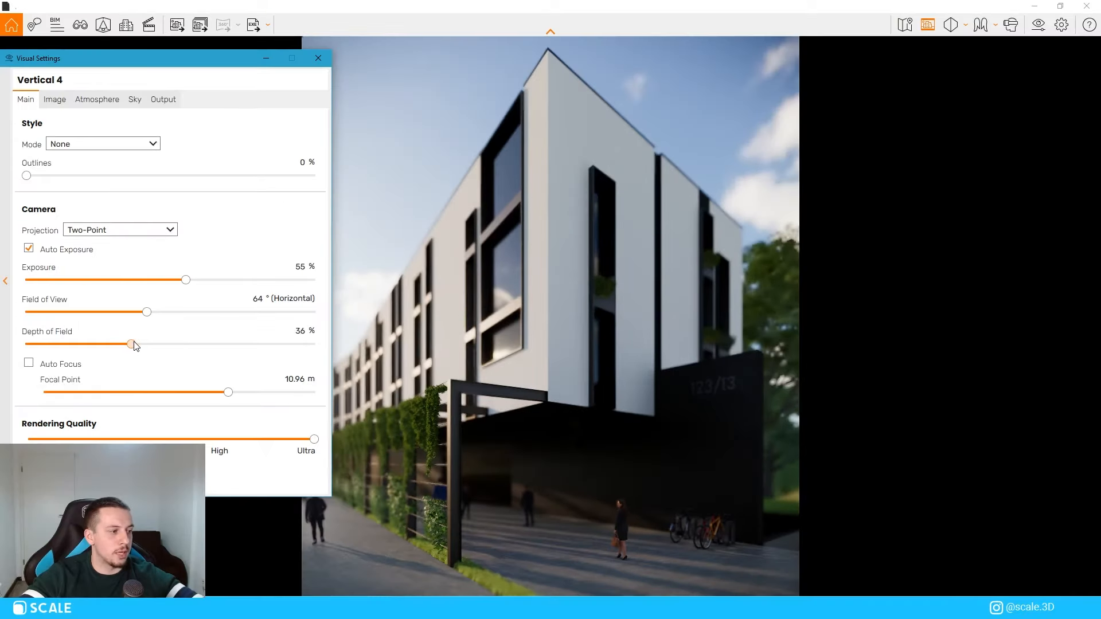
{"action": "left_click_drag", "start_coordinate": [135, 345], "coordinate": [128, 344]}
{"action": "left_click_drag", "start_coordinate": [128, 61], "coordinate": [854, 550]}
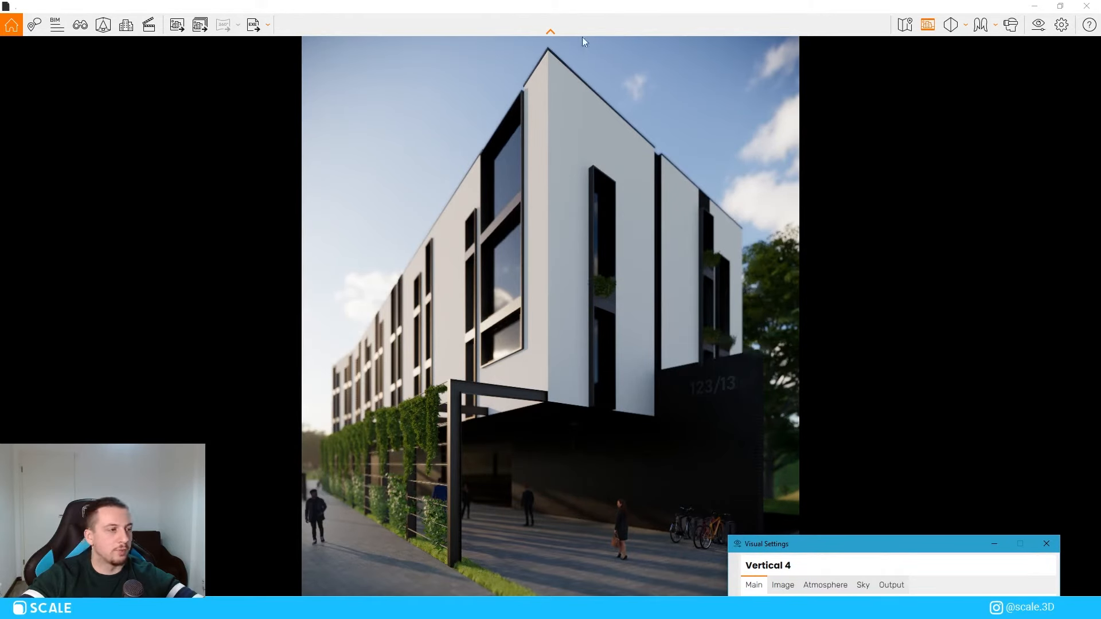
Set the depth of field to 0 % and reposition the visual settings to show the rendering quality options
{"action": "left_click_drag", "start_coordinate": [820, 548], "coordinate": [124, 70]}
{"action": "left_click_drag", "start_coordinate": [154, 346], "coordinate": [38, 343]}
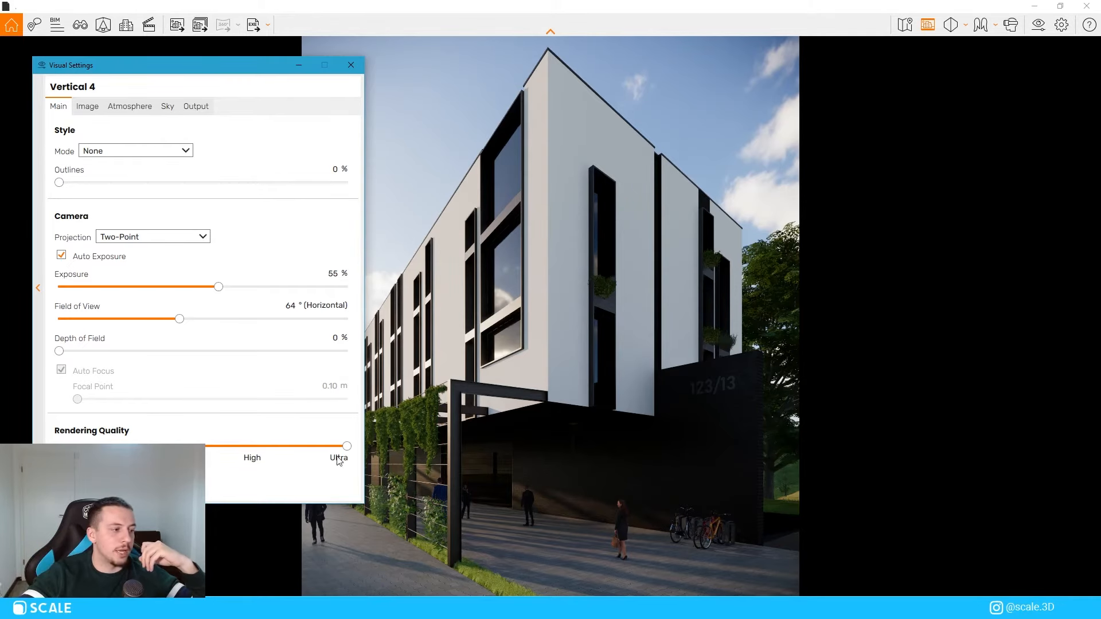
{"action": "left_click_drag", "start_coordinate": [219, 69], "coordinate": [208, 26]}
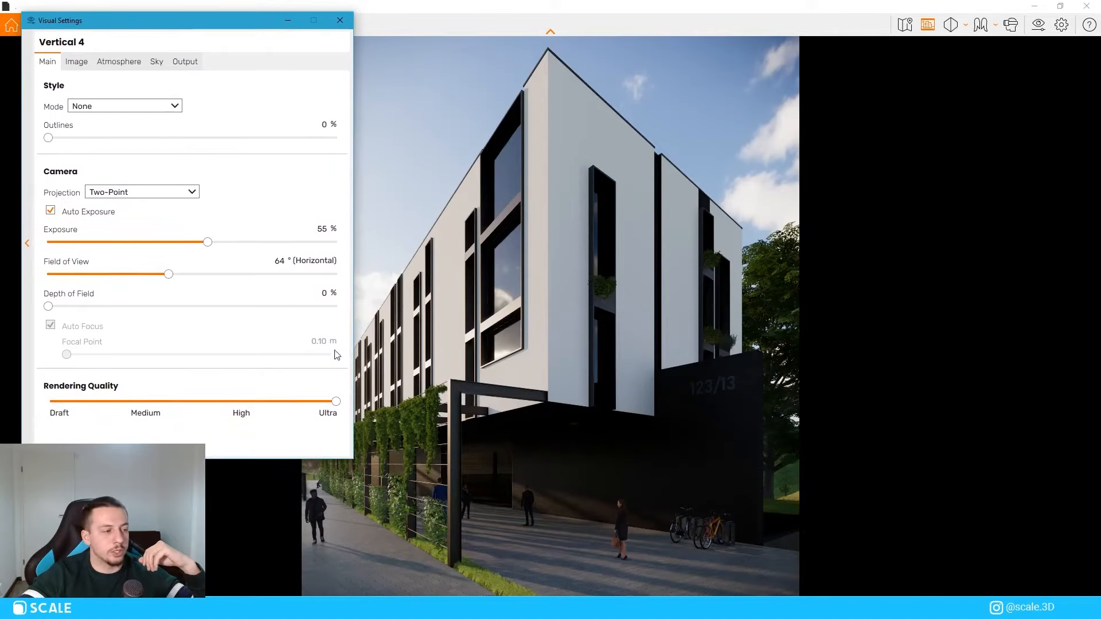
Compare Draft with Ultra rendering quality, and check the image with Auto Contrast on and off
{"action": "left_click_drag", "start_coordinate": [336, 402], "coordinate": [50, 402]}
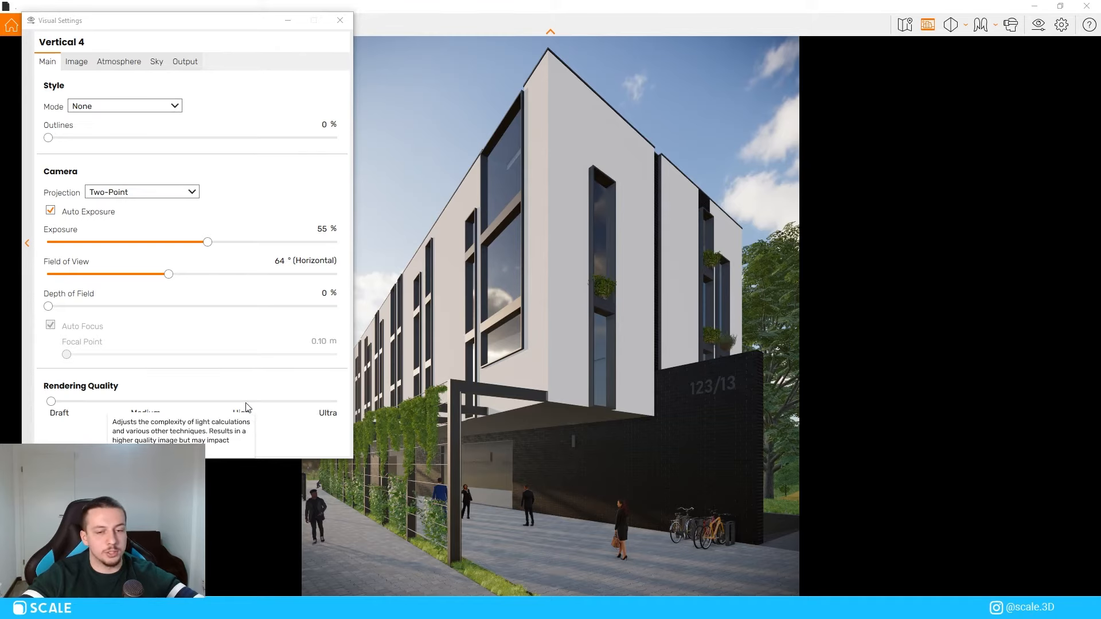
{"action": "left_click", "coordinate": [329, 403]}
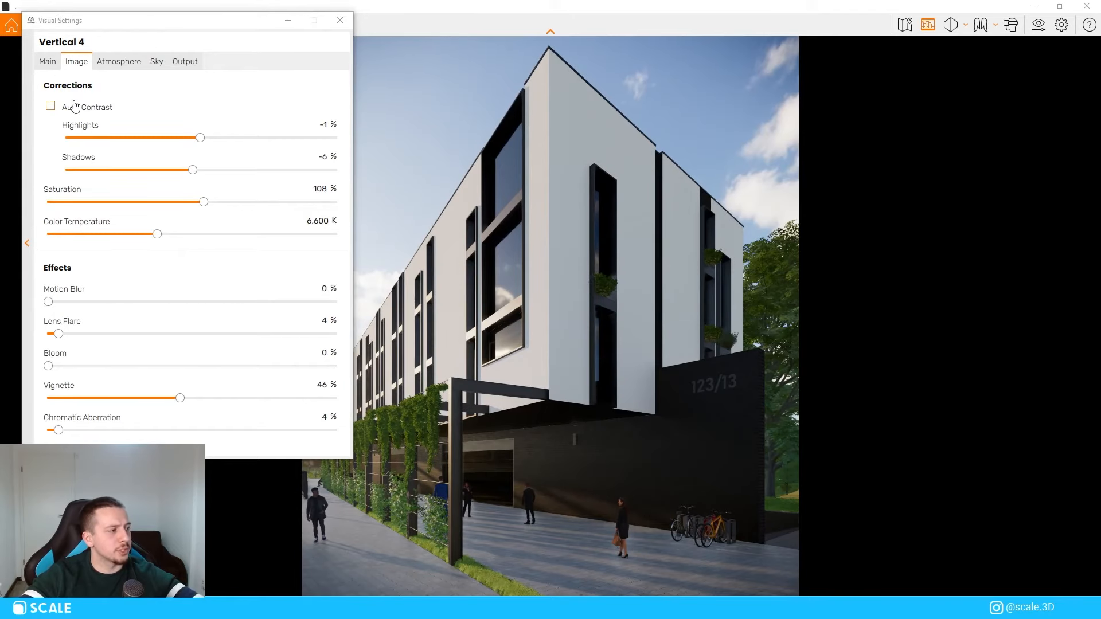
{"action": "left_click", "coordinate": [97, 111]}
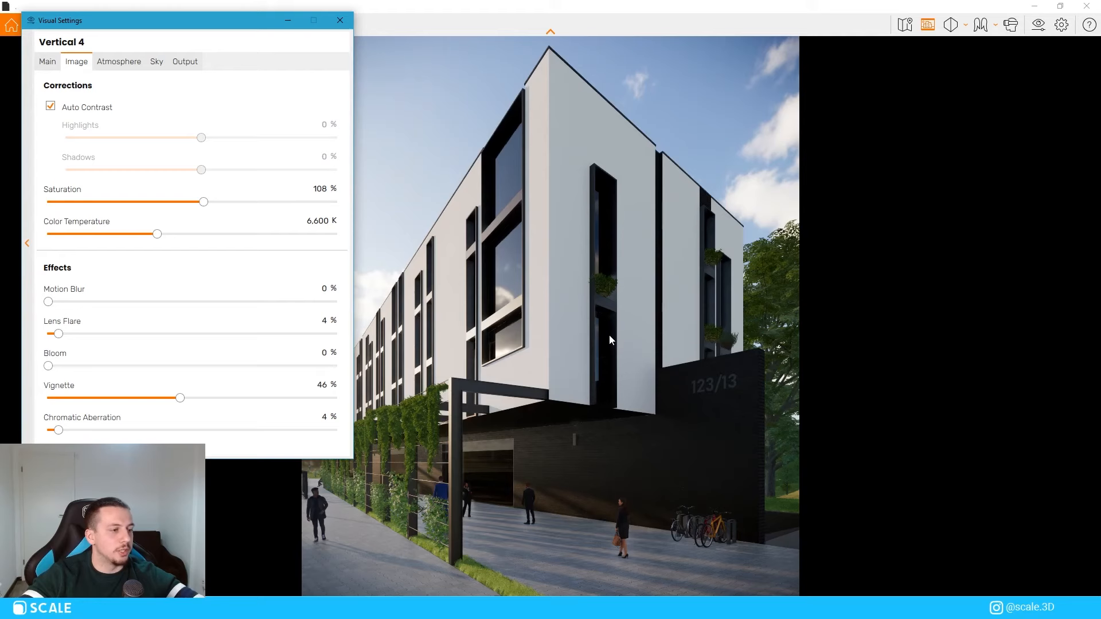
{"action": "left_click", "coordinate": [99, 111]}
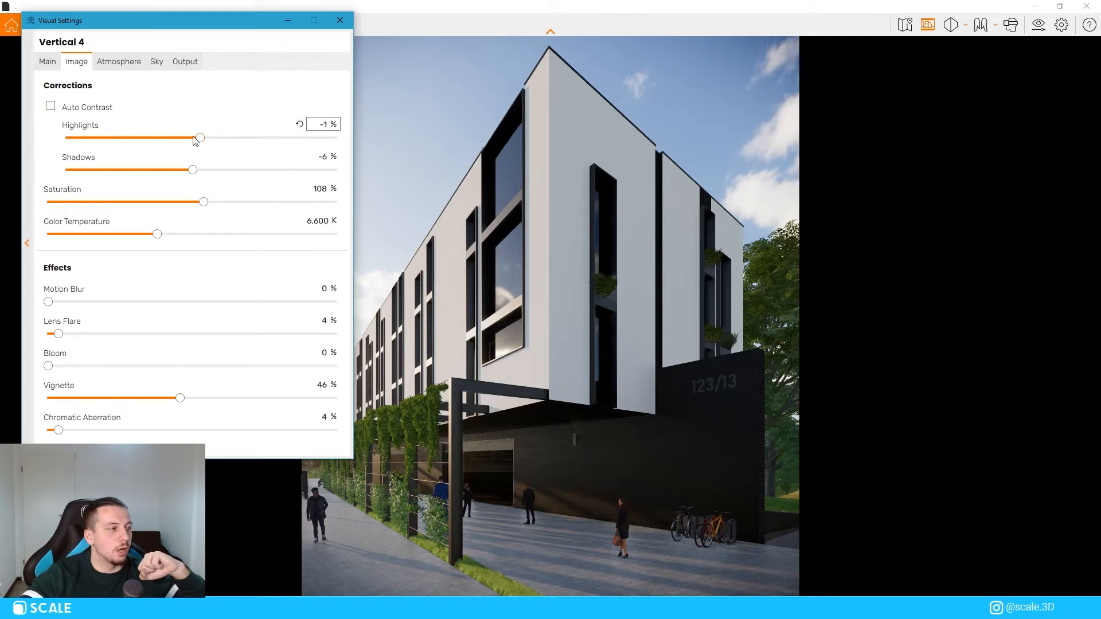
Adjust the image corrections to Highlights 28 % and Shadows -37 %
{"action": "mouse_move", "coordinate": [198, 170]}
{"action": "left_mouse_down"}
{"action": "mouse_move", "coordinate": [69, 172]}
{"action": "mouse_move", "coordinate": [193, 170]}
{"action": "mouse_move", "coordinate": [239, 143]}
{"action": "left_mouse_up"}
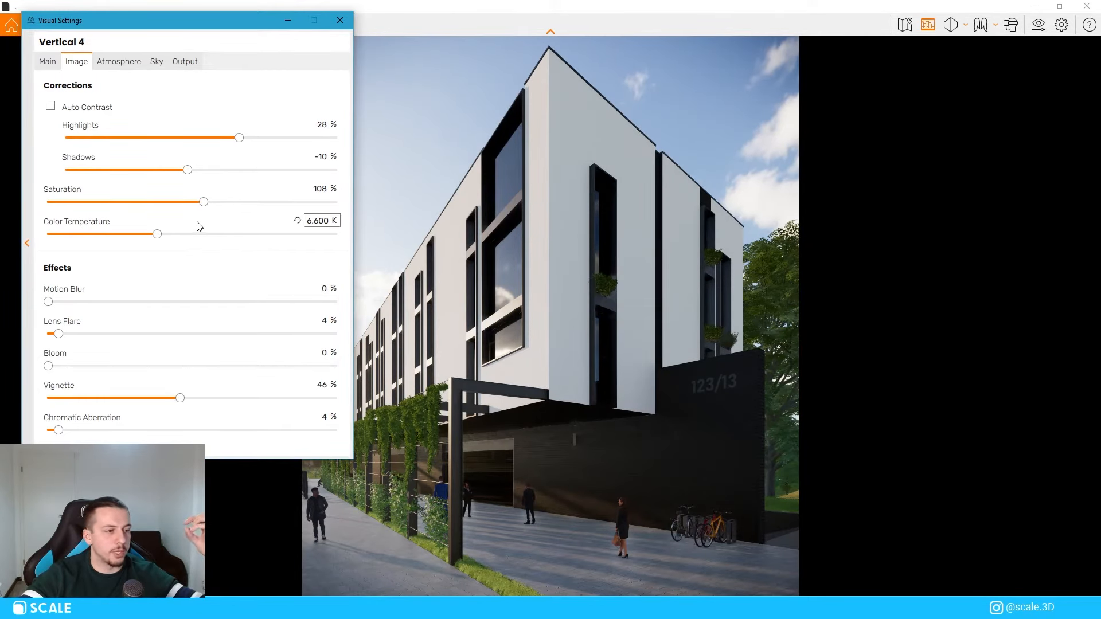
{"action": "left_click_drag", "start_coordinate": [187, 171], "coordinate": [167, 172]}
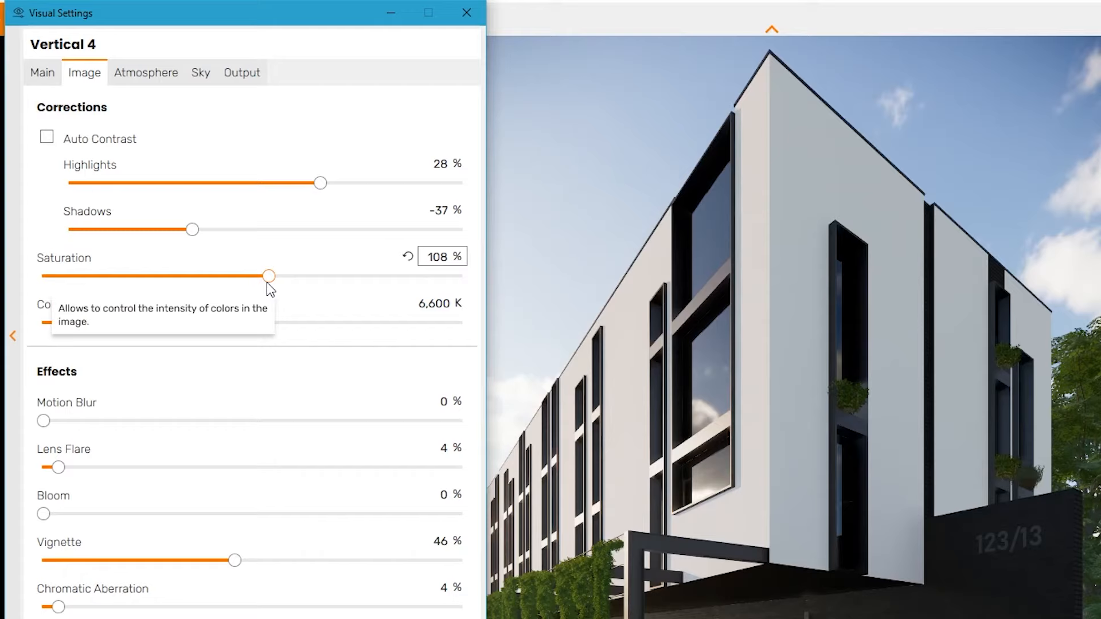
Try a saturation of 102 % and color temperatures of 4,566 K and 8,384 K, restoring 108 % and 6,600 K
{"action": "left_click_drag", "start_coordinate": [202, 205], "coordinate": [197, 205]}
{"action": "left_click_drag", "start_coordinate": [259, 280], "coordinate": [255, 282]}
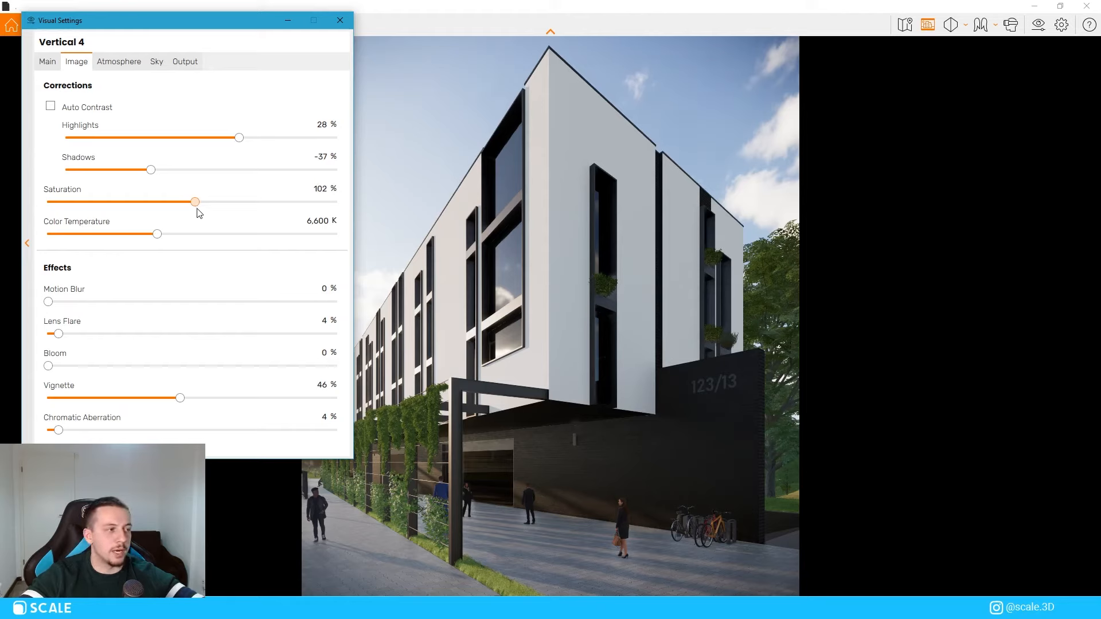
{"action": "left_click_drag", "start_coordinate": [198, 211], "coordinate": [208, 213]}
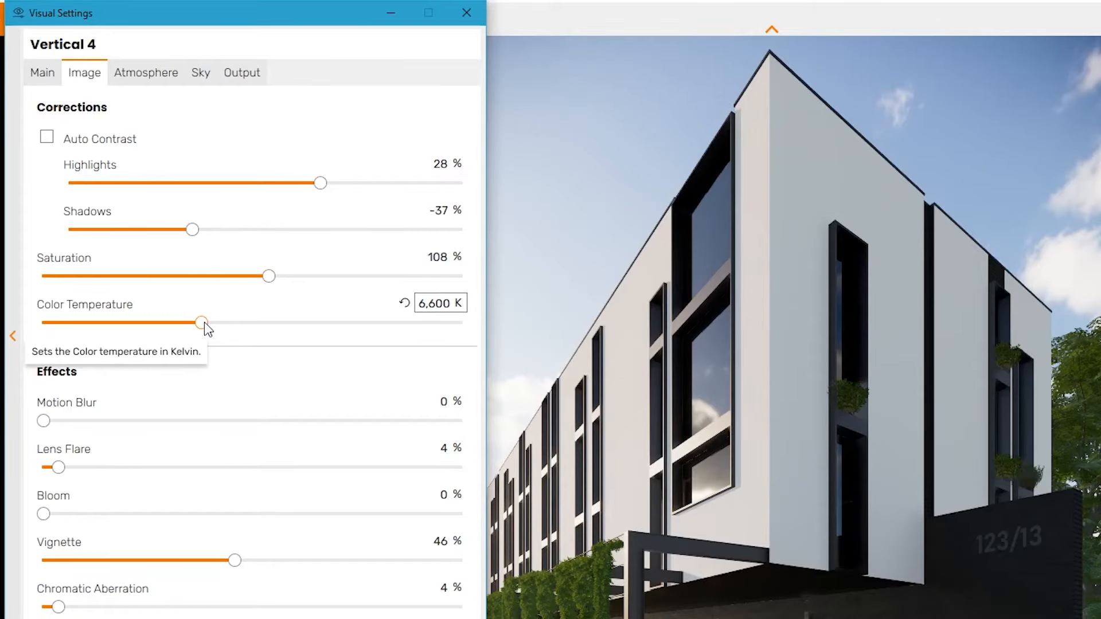
{"action": "left_click_drag", "start_coordinate": [205, 328], "coordinate": [145, 317]}
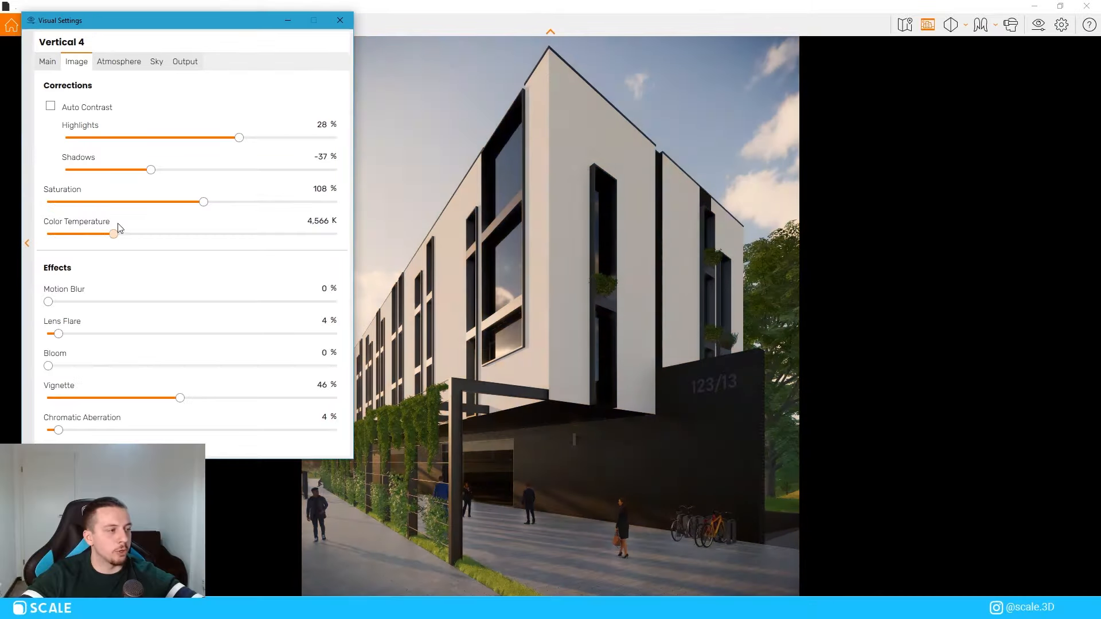
{"action": "left_click_drag", "start_coordinate": [118, 227], "coordinate": [198, 239]}
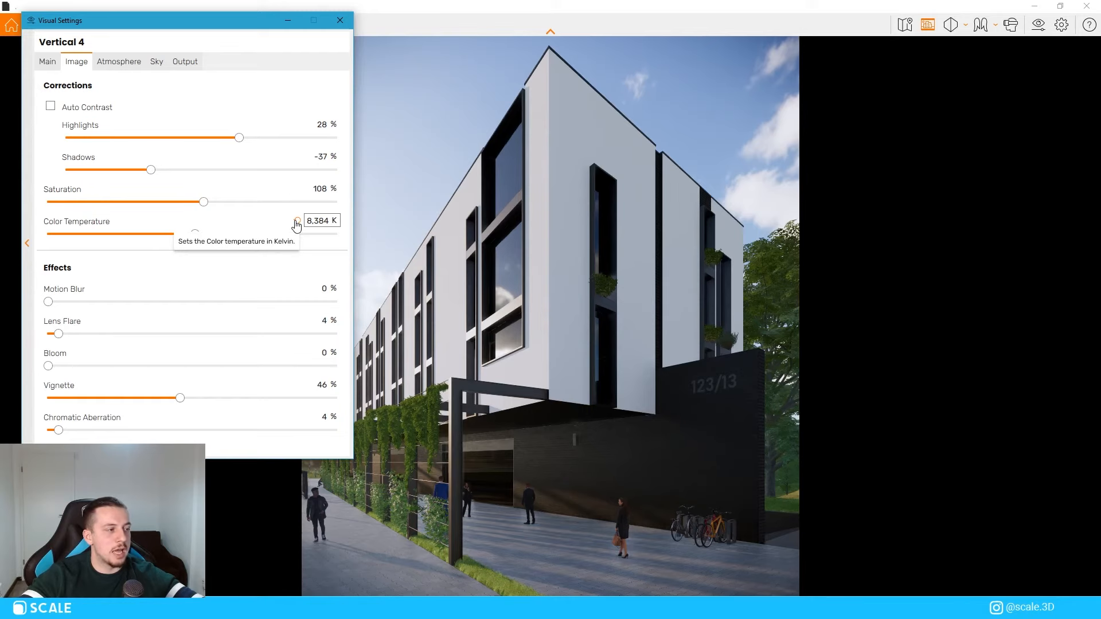
{"action": "left_click", "coordinate": [297, 222]}
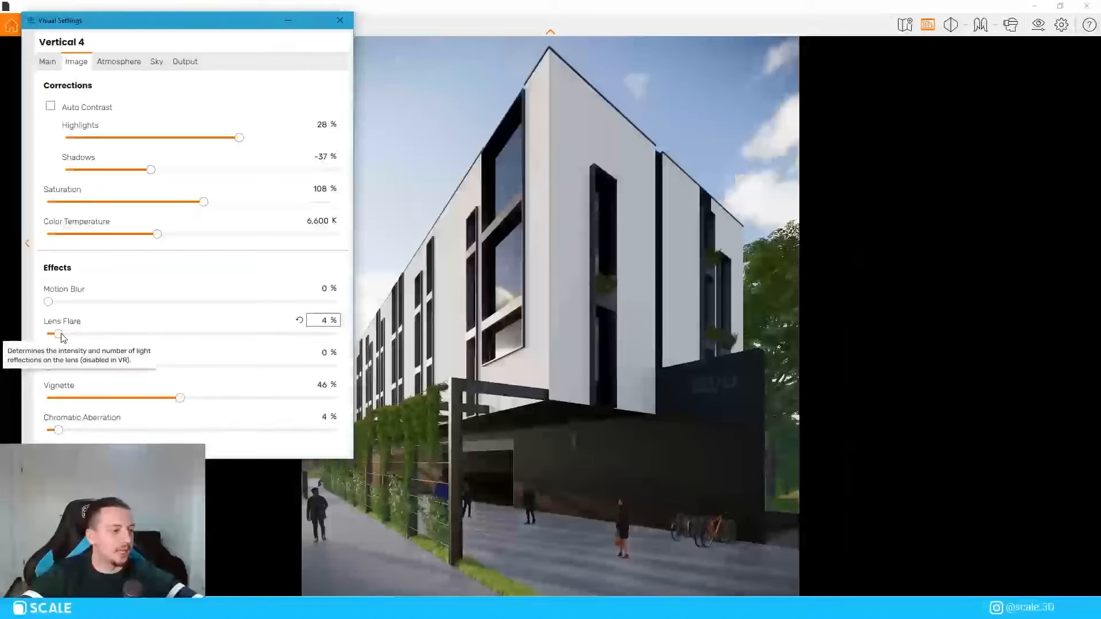
Set the lens flare to 0 % and the fog intensity to 19 %
{"action": "left_click_drag", "start_coordinate": [58, 467], "coordinate": [421, 486]}
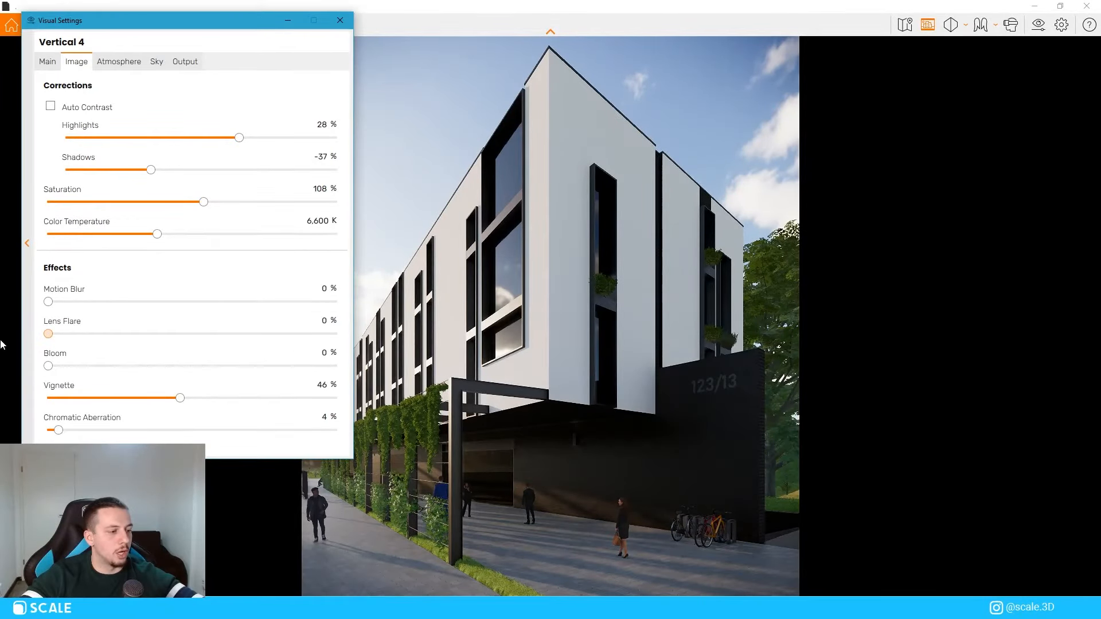
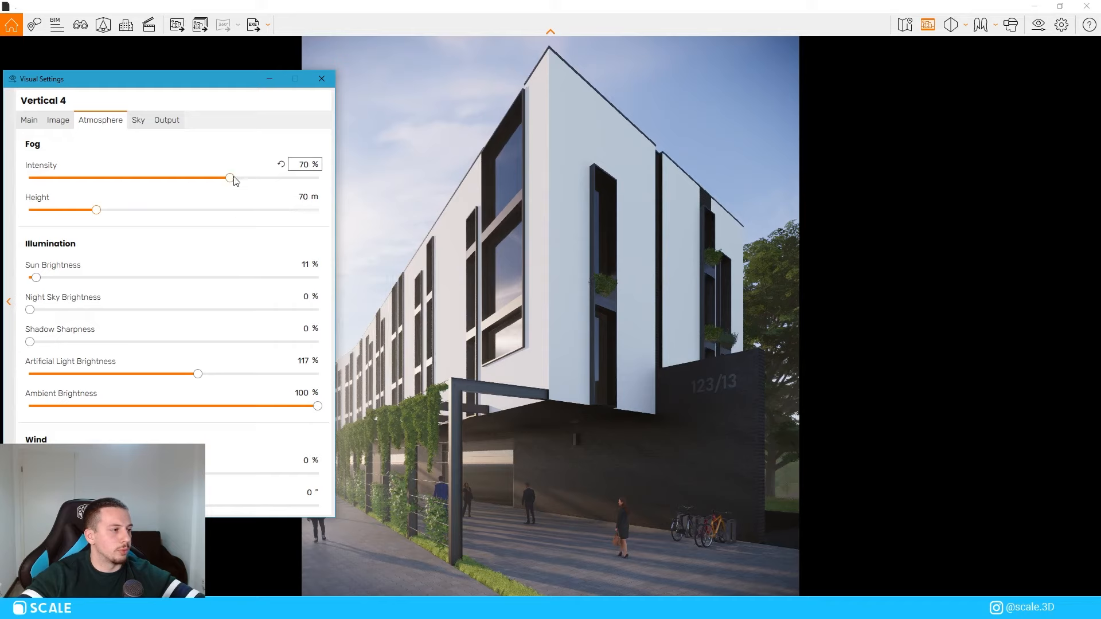
{"action": "left_click_drag", "start_coordinate": [110, 189], "coordinate": [83, 185]}
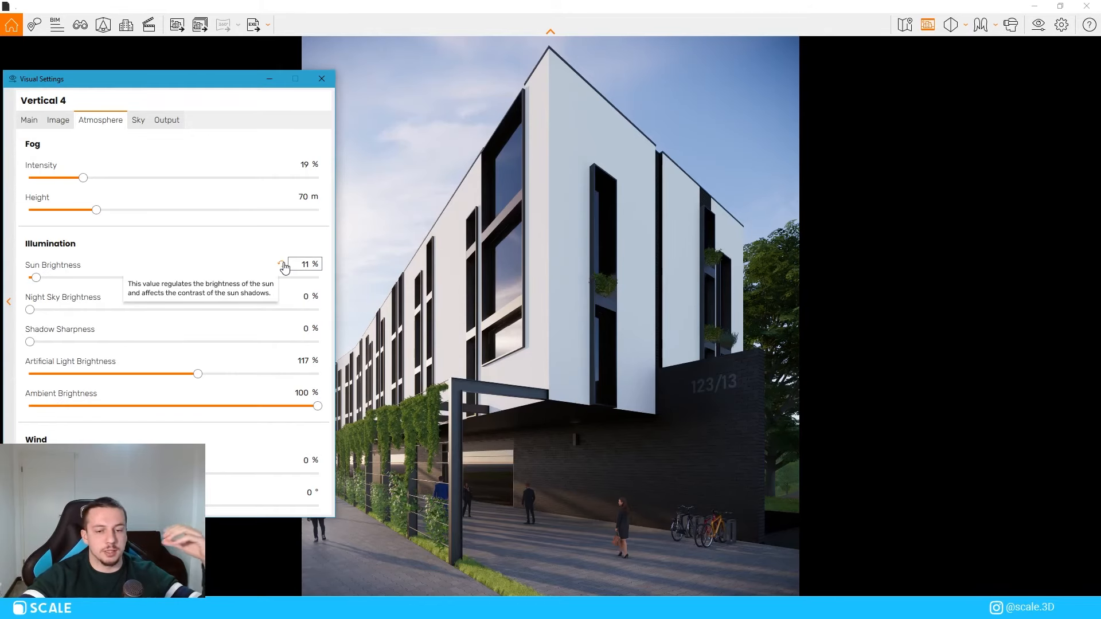
Compare the default sun brightness of 80 % with a softer look and set it to 10 %
{"action": "left_click", "coordinate": [282, 264]}
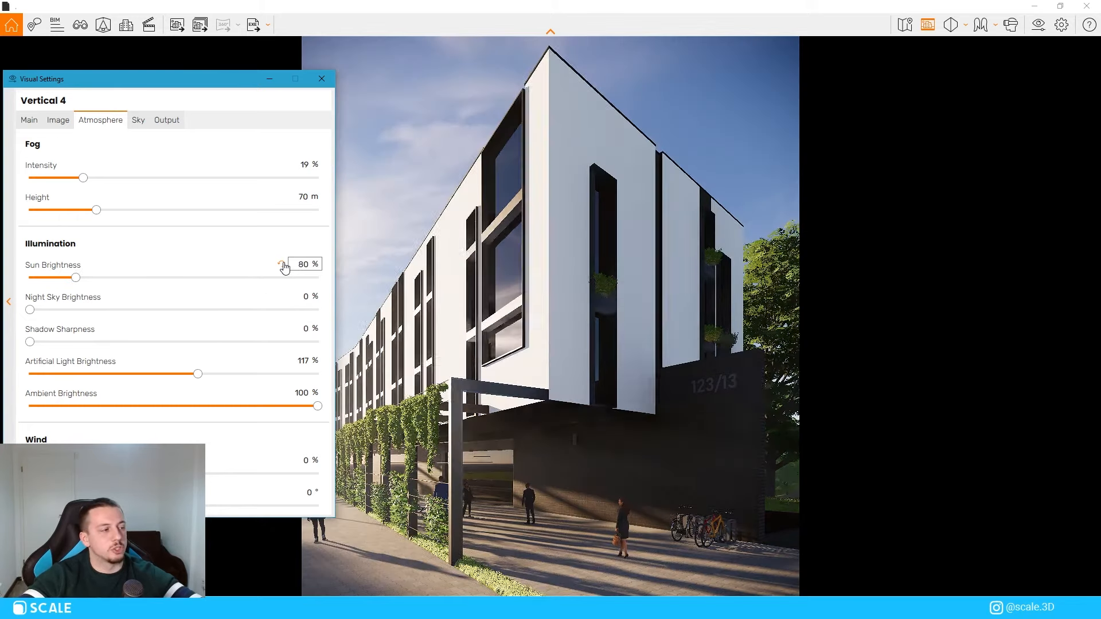
{"action": "left_click_drag", "start_coordinate": [106, 82], "coordinate": [152, 53]}
{"action": "left_click_drag", "start_coordinate": [78, 252], "coordinate": [34, 256]}
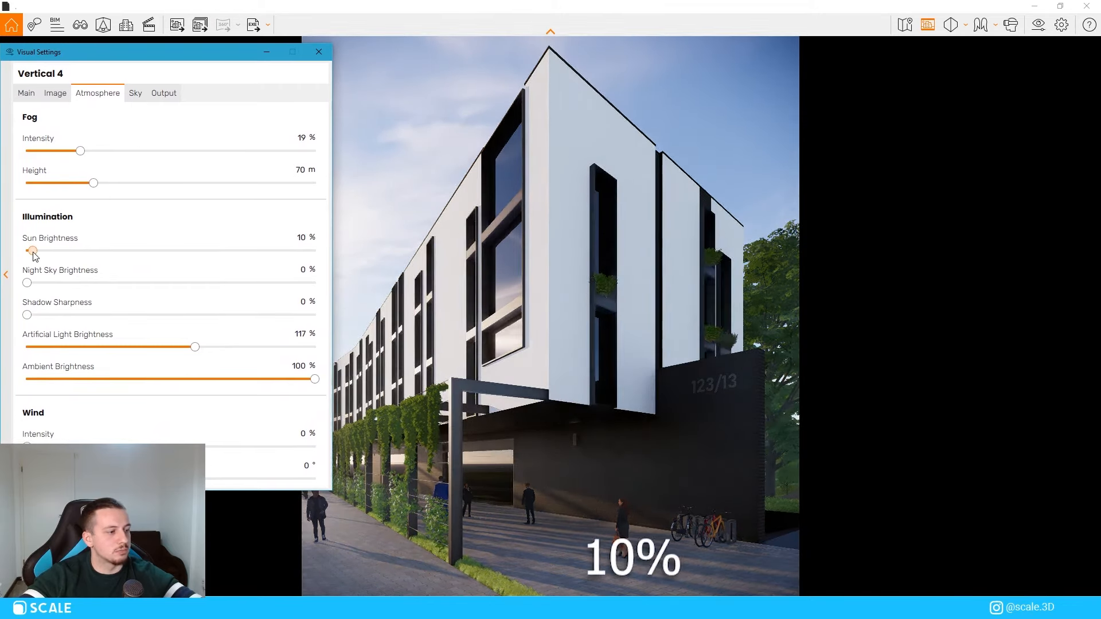
{"action": "left_click", "coordinate": [266, 52]}
{"action": "left_click_drag", "start_coordinate": [298, 594], "coordinate": [247, 59]}
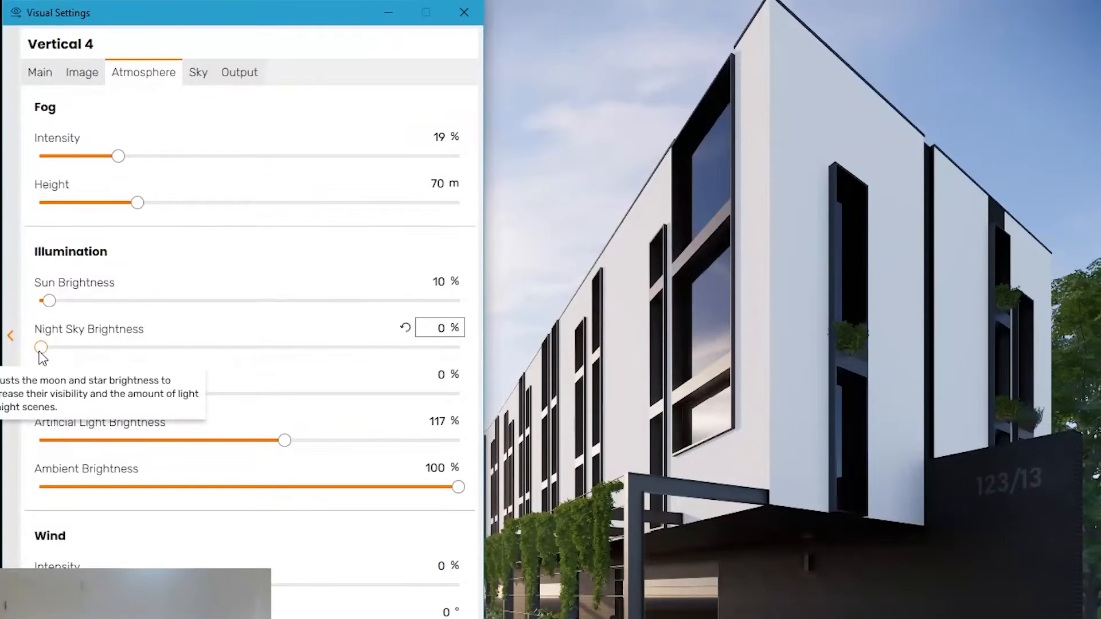
Try the shadow sharpness at 100 % and return it to 0 %
{"action": "mouse_move", "coordinate": [41, 347]}
{"action": "left_mouse_down"}
{"action": "mouse_move", "coordinate": [459, 347]}
{"action": "mouse_move", "coordinate": [41, 347]}
{"action": "left_mouse_up"}
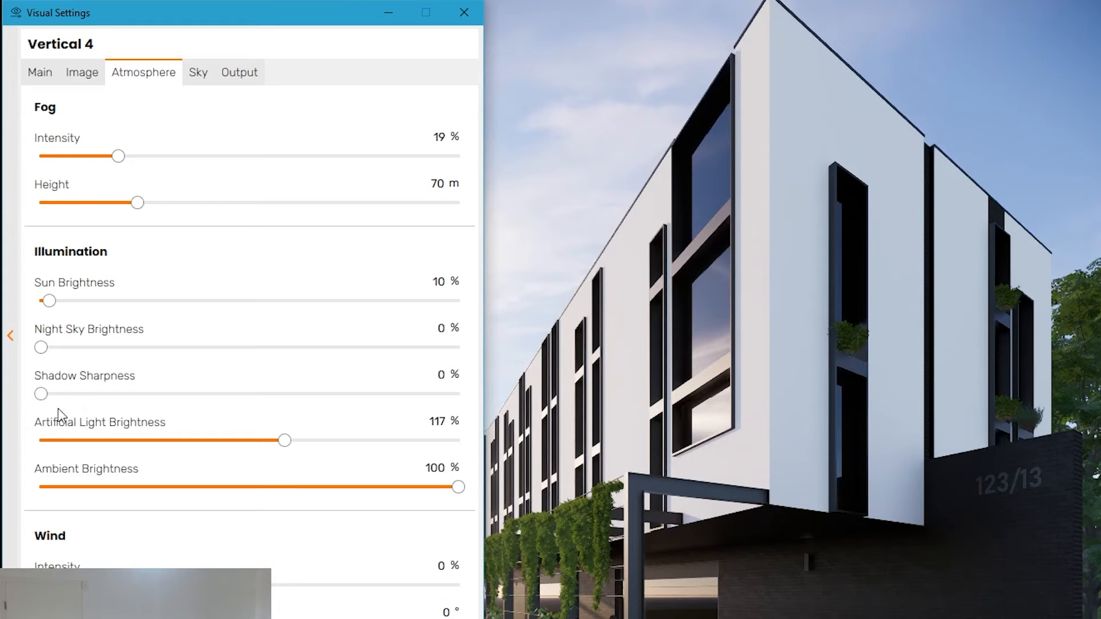
{"action": "left_click_drag", "start_coordinate": [40, 394], "coordinate": [486, 395]}
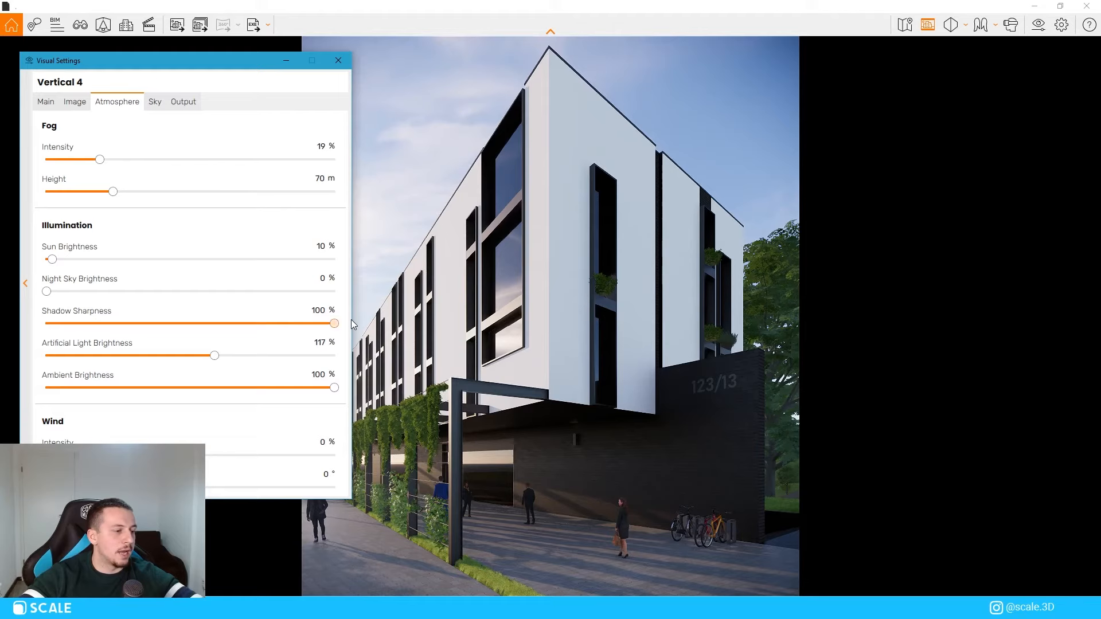
{"action": "left_click_drag", "start_coordinate": [335, 324], "coordinate": [46, 336]}
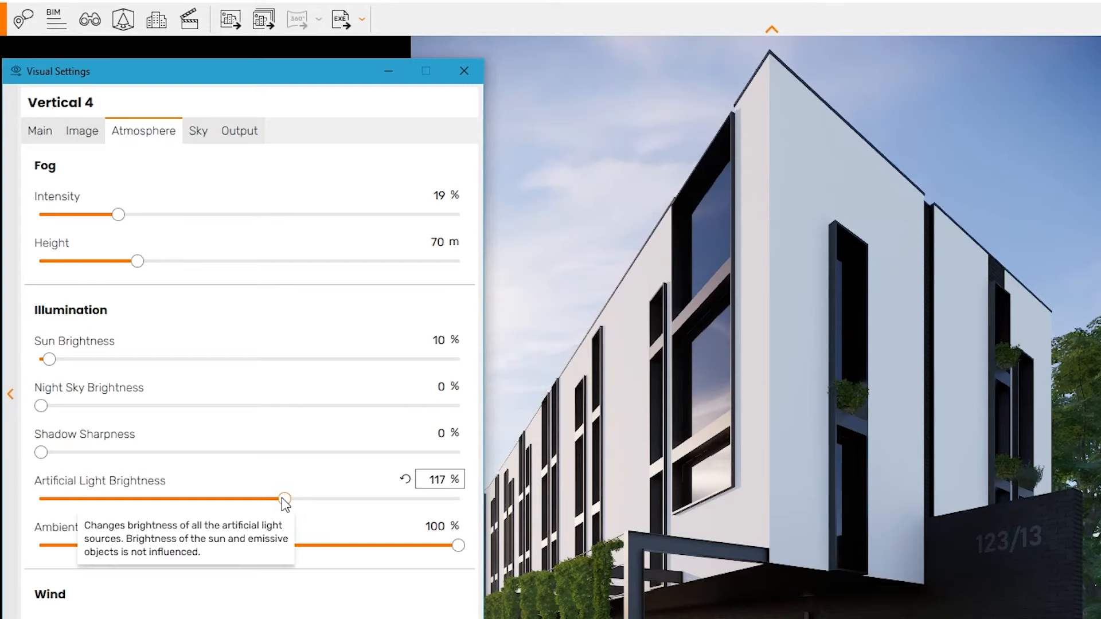
Try artificial light brightness up to 199 % and settle on 109 %, and lower the ambient brightness to 61 %
{"action": "mouse_move", "coordinate": [213, 356]}
{"action": "left_mouse_down"}
{"action": "mouse_move", "coordinate": [181, 357]}
{"action": "mouse_move", "coordinate": [227, 356]}
{"action": "left_mouse_up"}
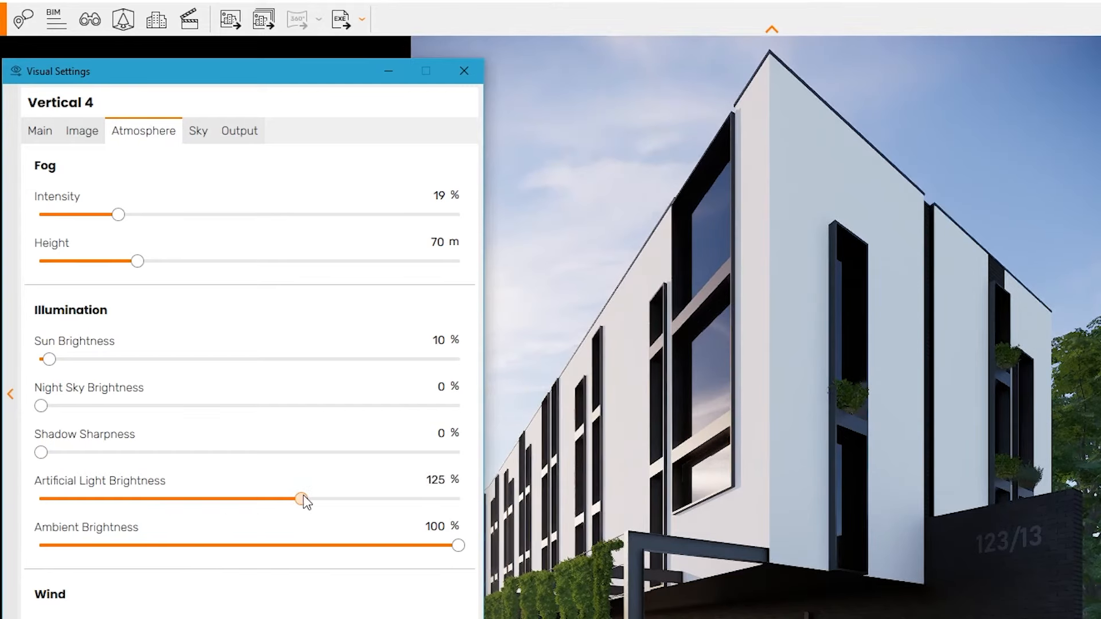
{"action": "left_click_drag", "start_coordinate": [306, 501], "coordinate": [458, 499]}
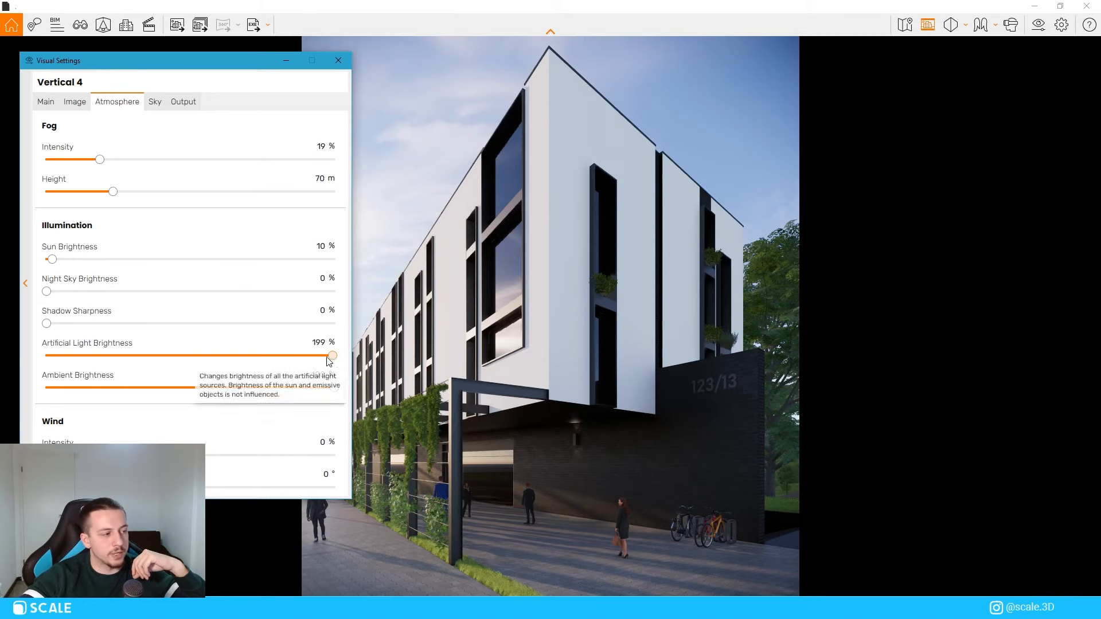
{"action": "left_click_drag", "start_coordinate": [334, 357], "coordinate": [142, 360]}
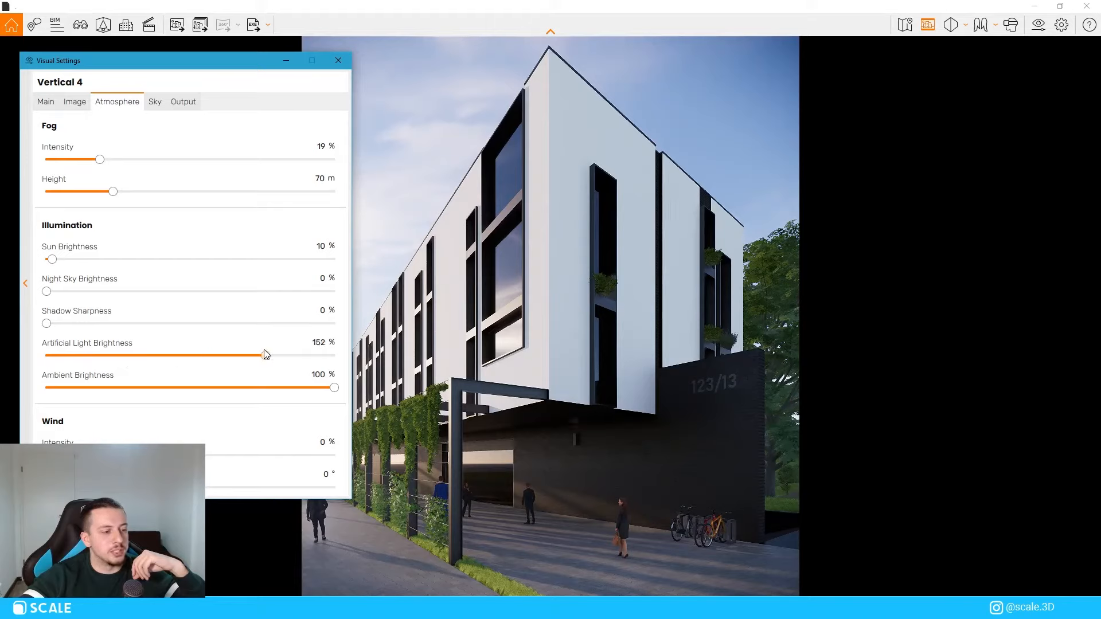
{"action": "left_click_drag", "start_coordinate": [328, 347], "coordinate": [615, 413]}
{"action": "left_click", "coordinate": [202, 356]}
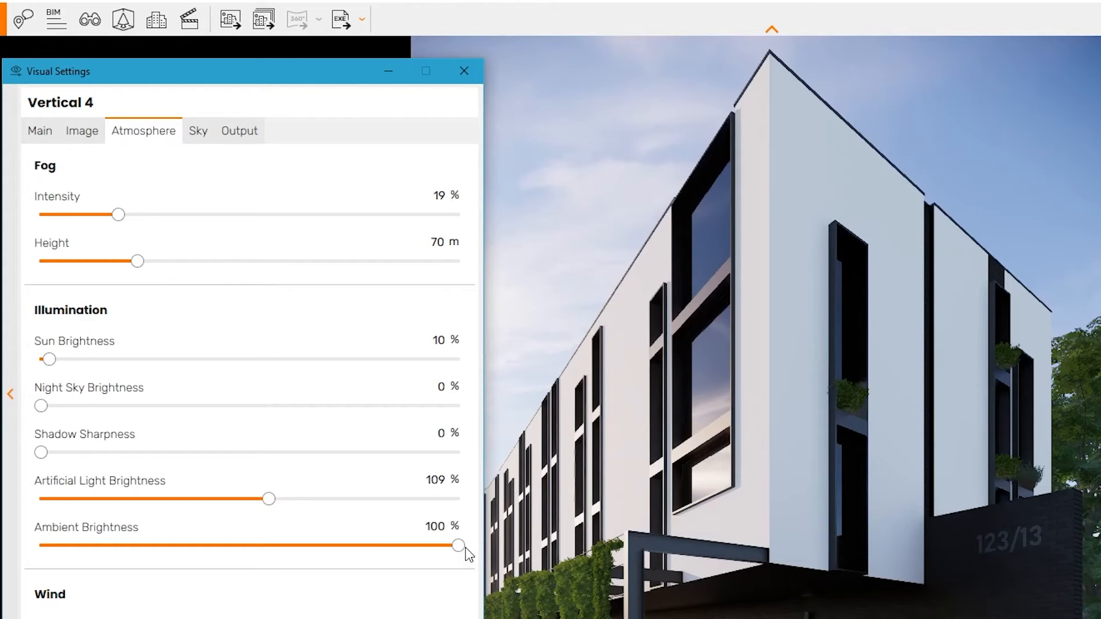
{"action": "mouse_move", "coordinate": [459, 545]}
{"action": "left_mouse_down"}
{"action": "mouse_move", "coordinate": [80, 534]}
{"action": "mouse_move", "coordinate": [460, 545]}
{"action": "left_mouse_up"}
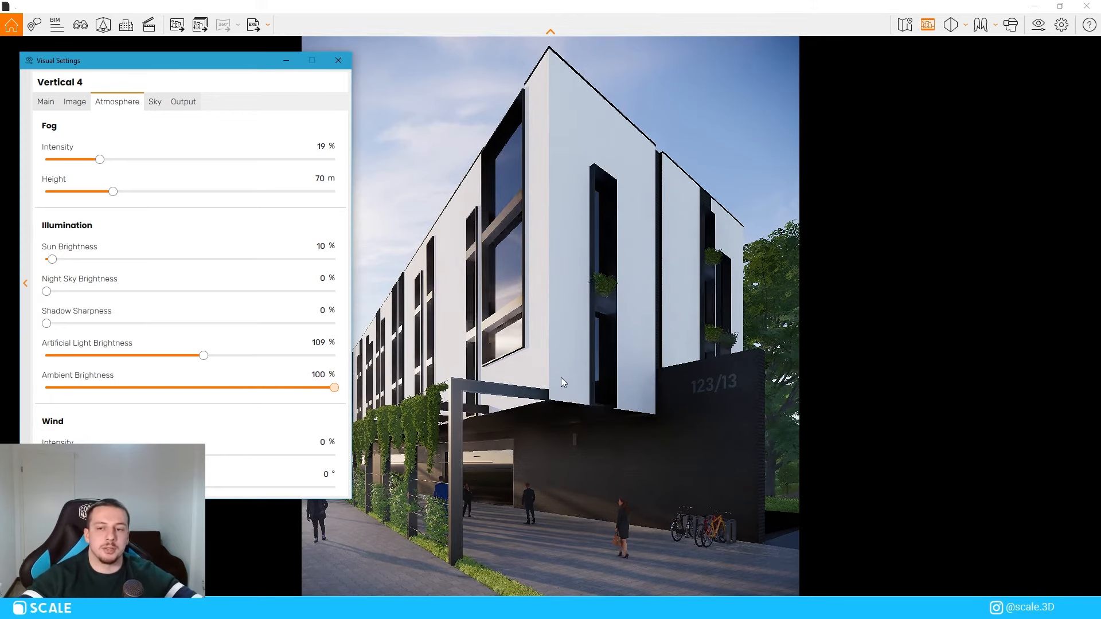
{"action": "left_click_drag", "start_coordinate": [334, 387], "coordinate": [222, 387]}
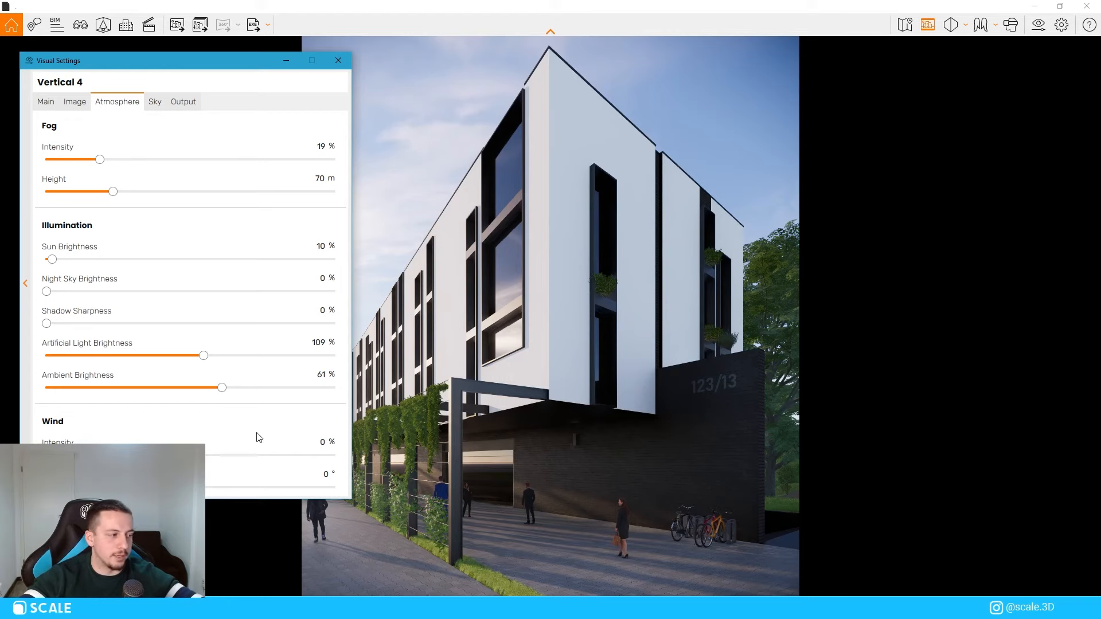
Change the sky's horizon source to Clear and preview the scene with the white background on and off
{"action": "left_click", "coordinate": [155, 102]}
{"action": "left_click", "coordinate": [118, 173]}
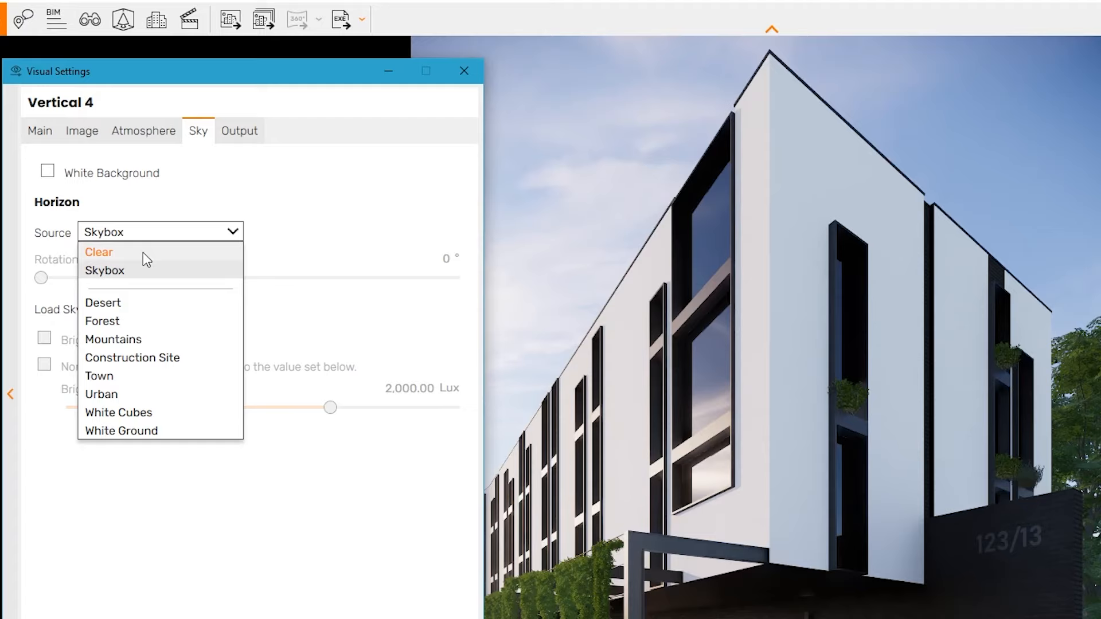
{"action": "left_click", "coordinate": [143, 254]}
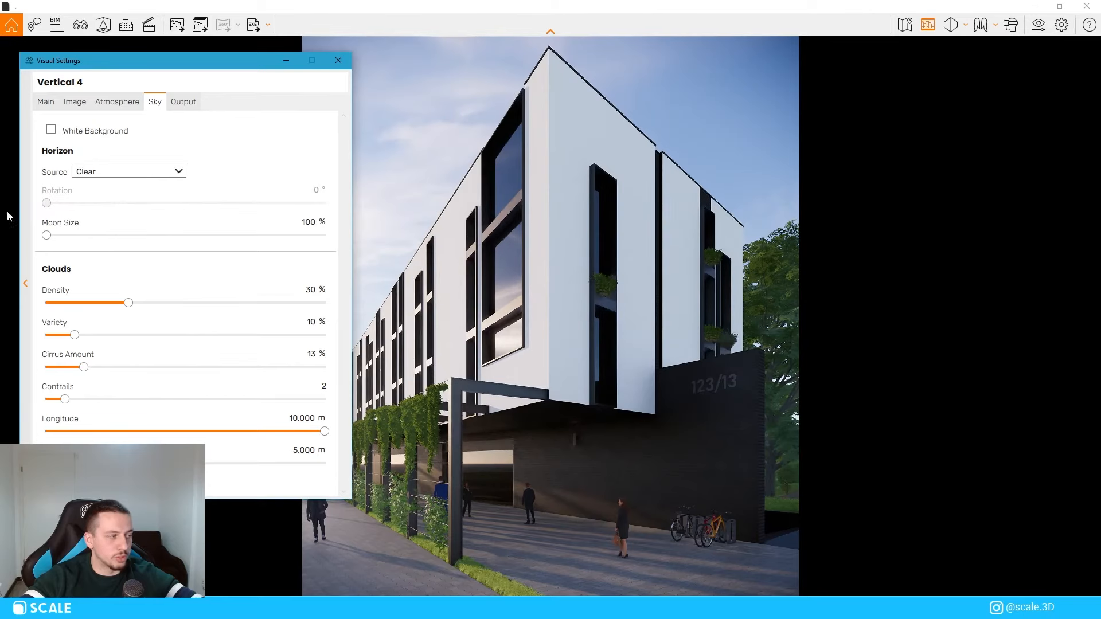
{"action": "left_click", "coordinate": [100, 133]}
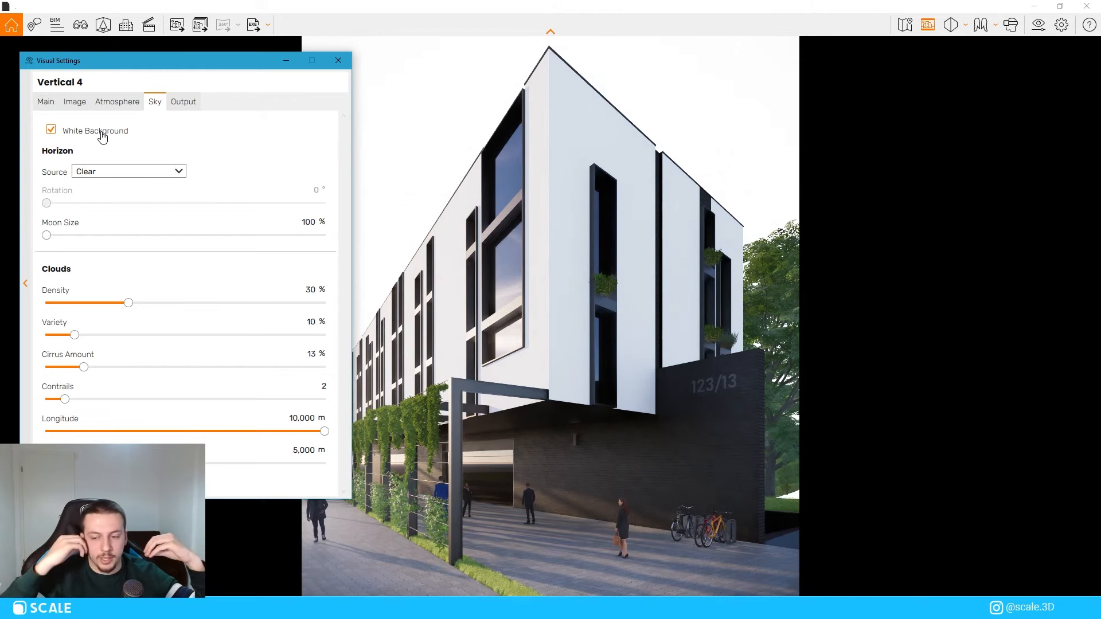
{"action": "left_click", "coordinate": [102, 134]}
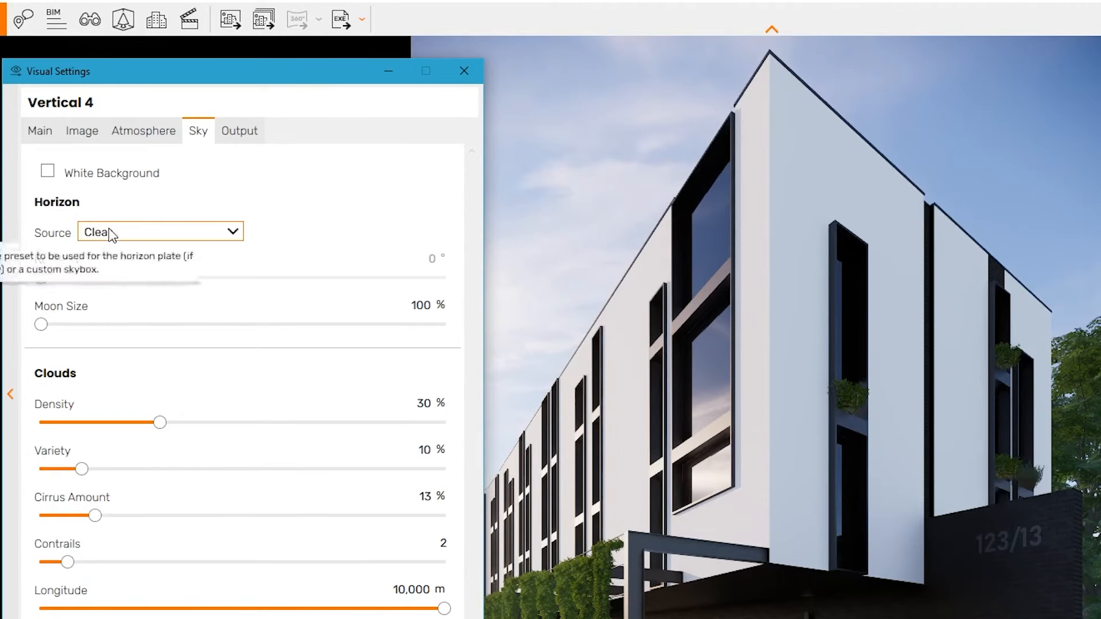
Try the Desert, Forest and Mountains presets as the sky's horizon source and look around the scene with them
{"action": "left_click", "coordinate": [96, 173]}
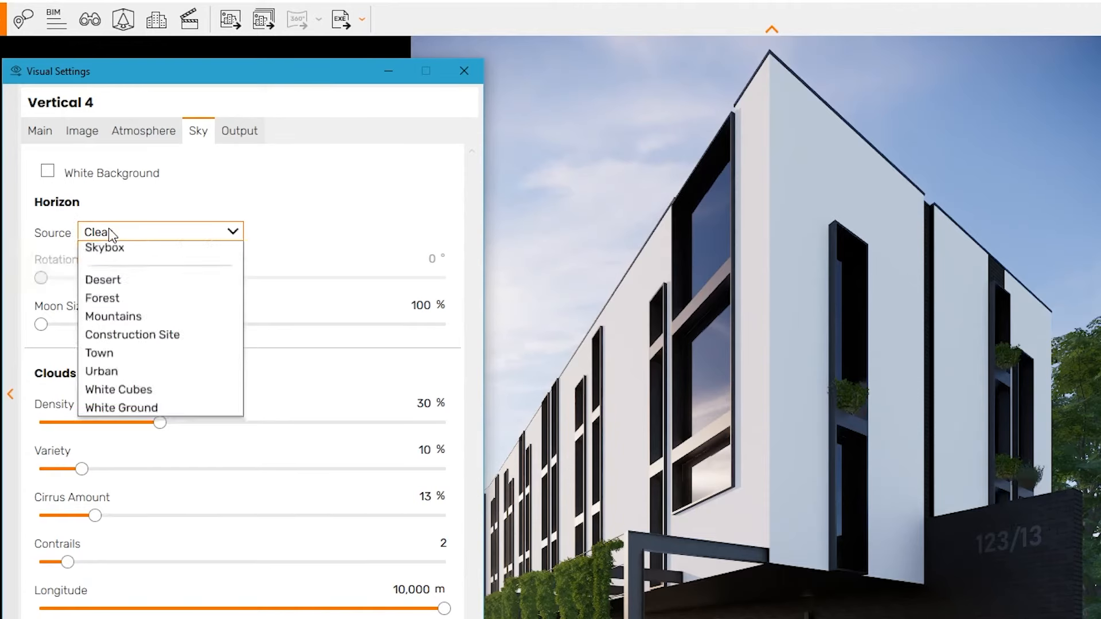
{"action": "left_click", "coordinate": [103, 303]}
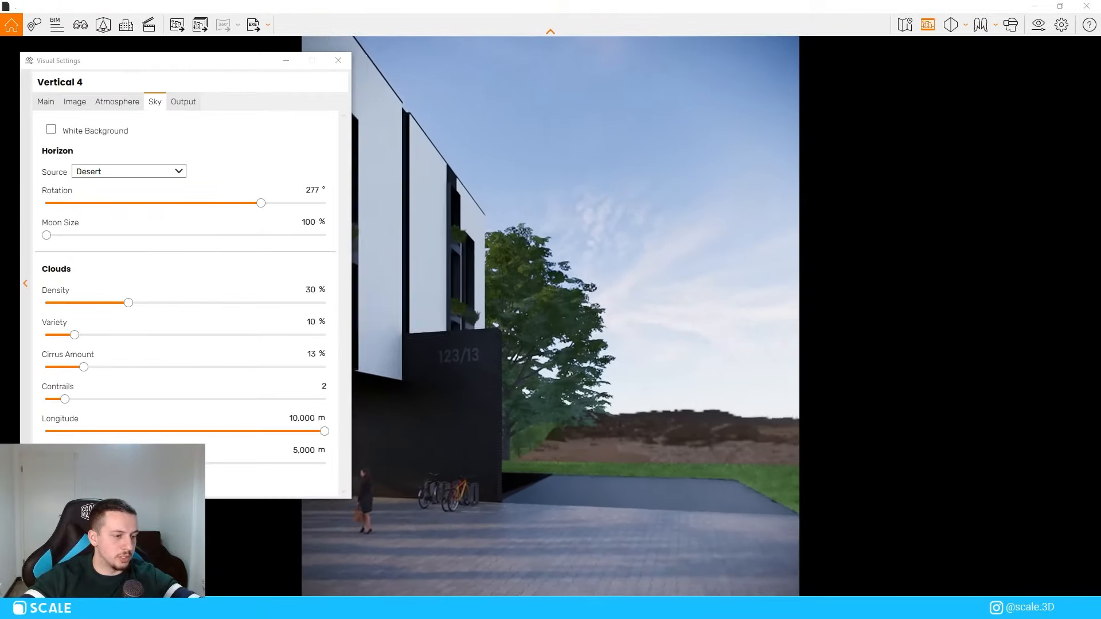
{"action": "left_click", "coordinate": [108, 175]}
{"action": "left_click", "coordinate": [109, 228]}
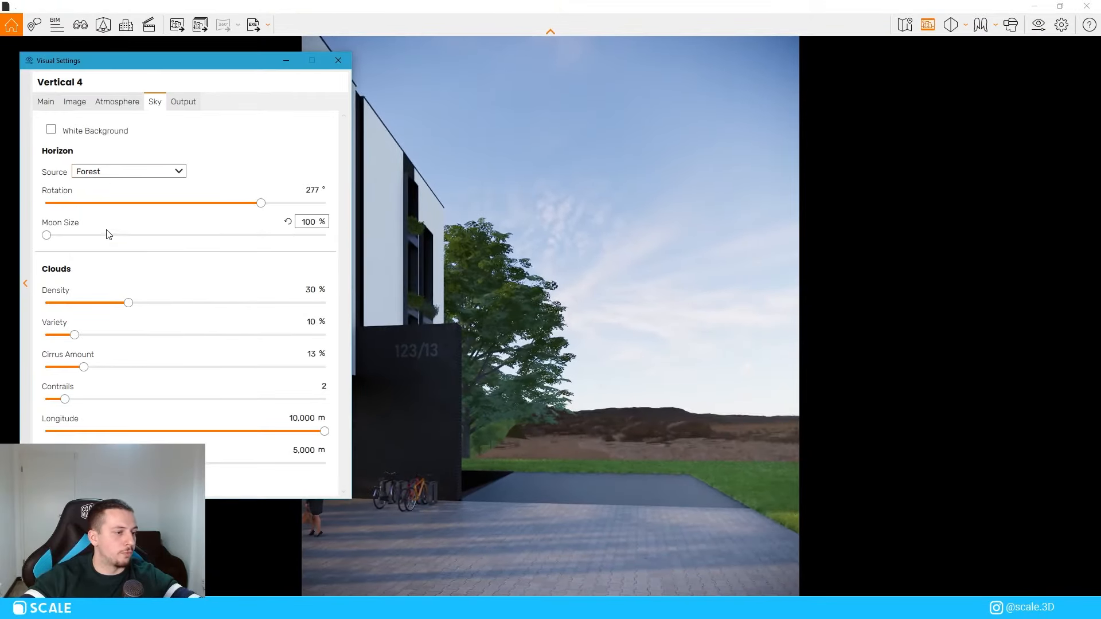
{"action": "left_click", "coordinate": [137, 174]}
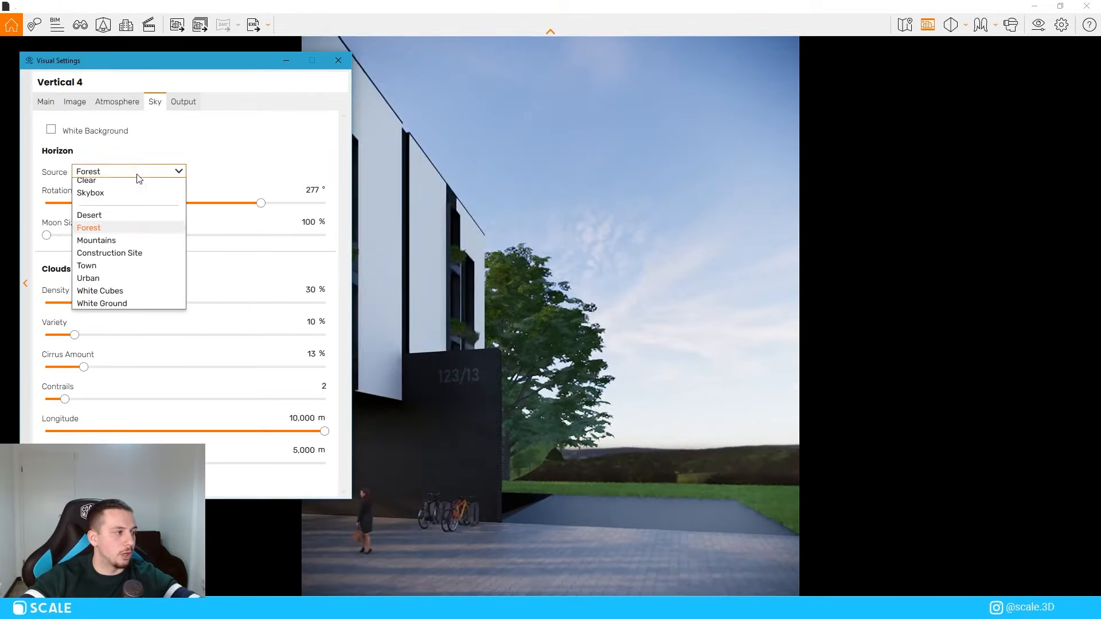
{"action": "left_click", "coordinate": [121, 241]}
{"action": "left_click", "coordinate": [129, 173]}
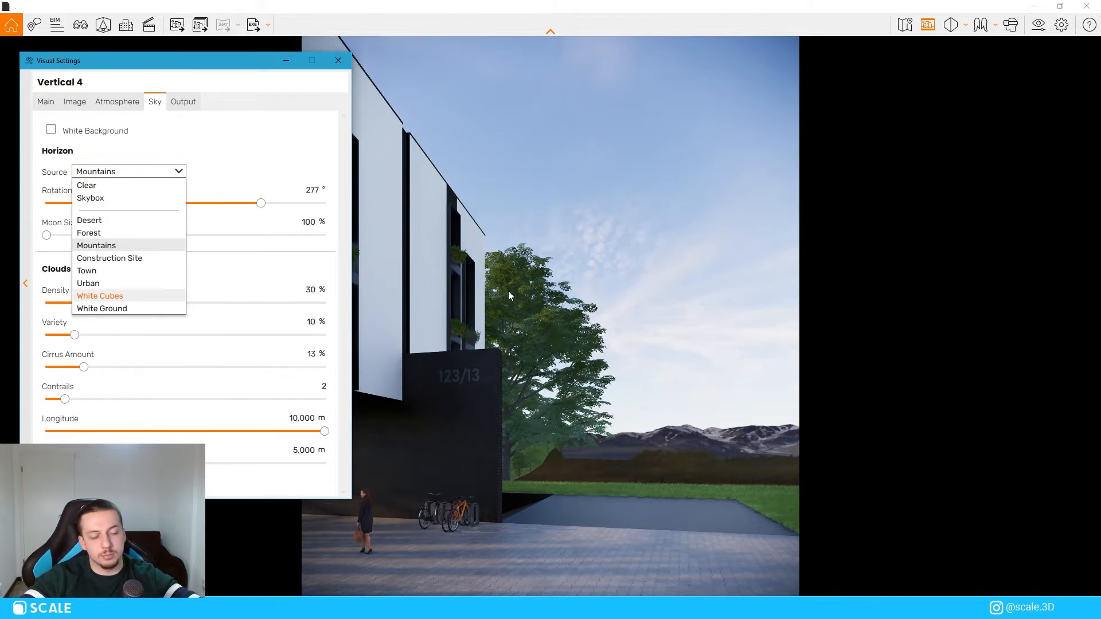
{"action": "left_click", "coordinate": [579, 316]}
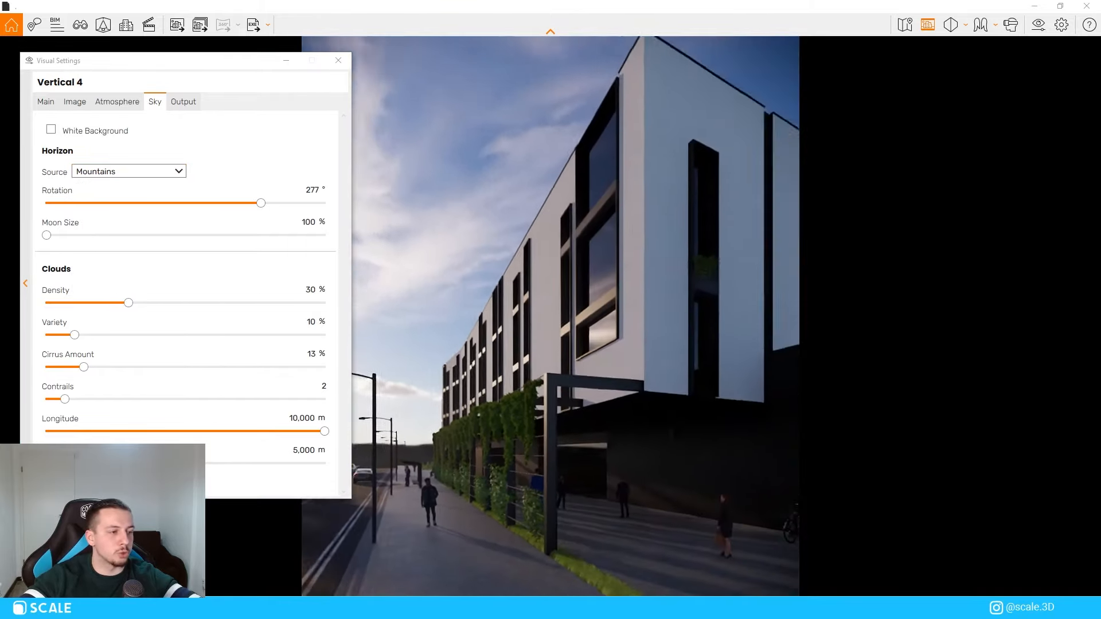
Set the horizon source to Skybox, load the Midday.hdr file and look around the building with it
{"action": "left_click", "coordinate": [181, 177]}
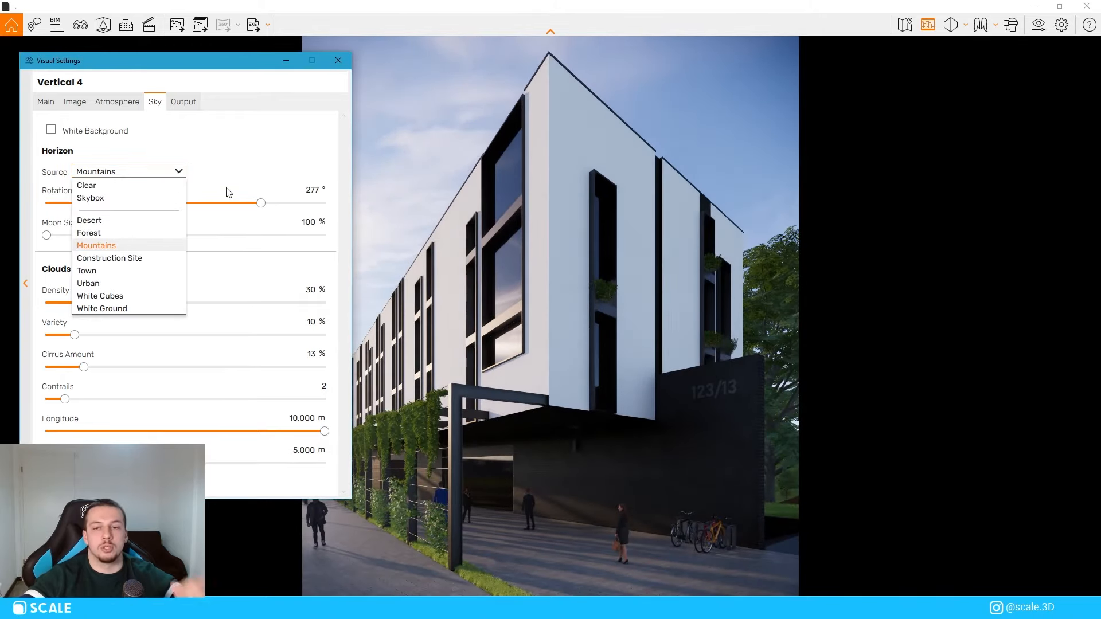
{"action": "left_click", "coordinate": [126, 198]}
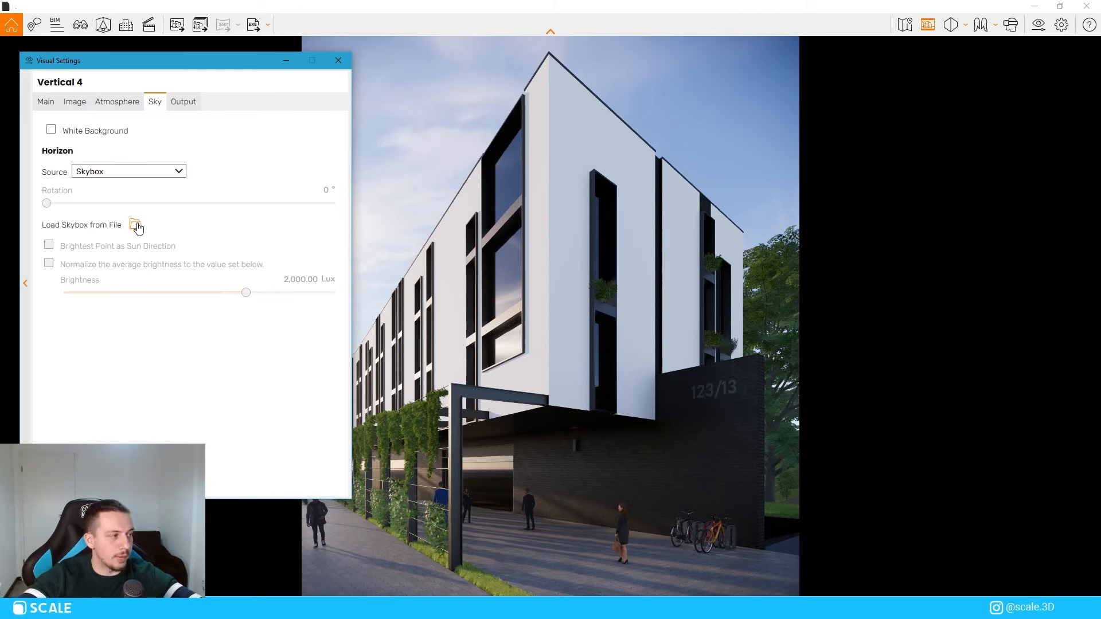
{"action": "left_click", "coordinate": [137, 225]}
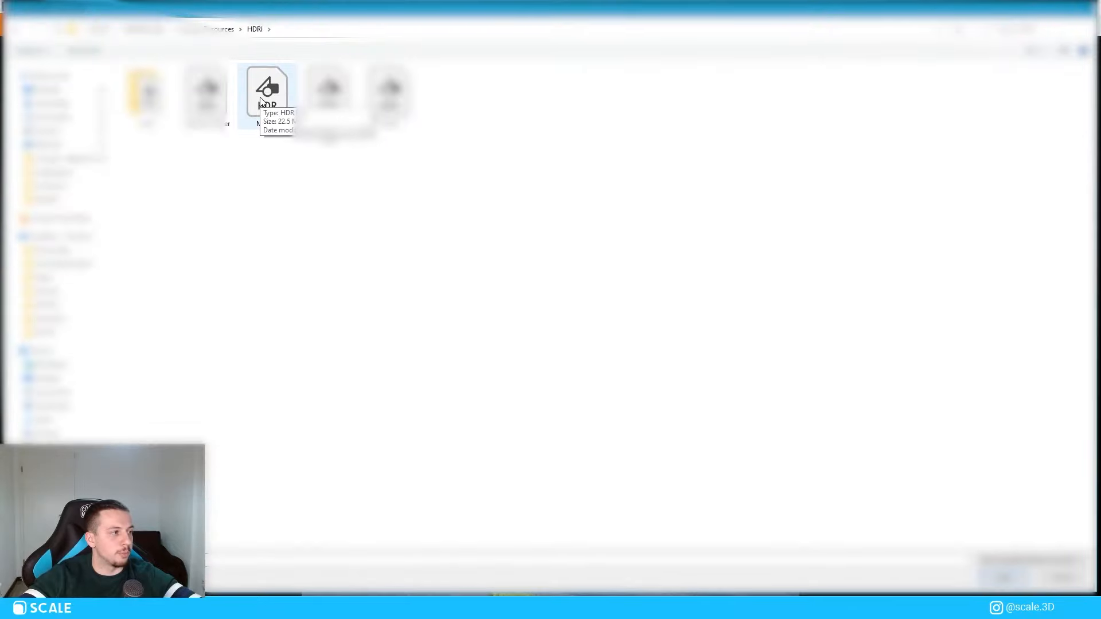
{"action": "double_click", "coordinate": [261, 102]}
{"action": "left_click_drag", "start_coordinate": [197, 63], "coordinate": [172, 227]}
{"action": "left_click_drag", "start_coordinate": [516, 287], "coordinate": [745, 195]}
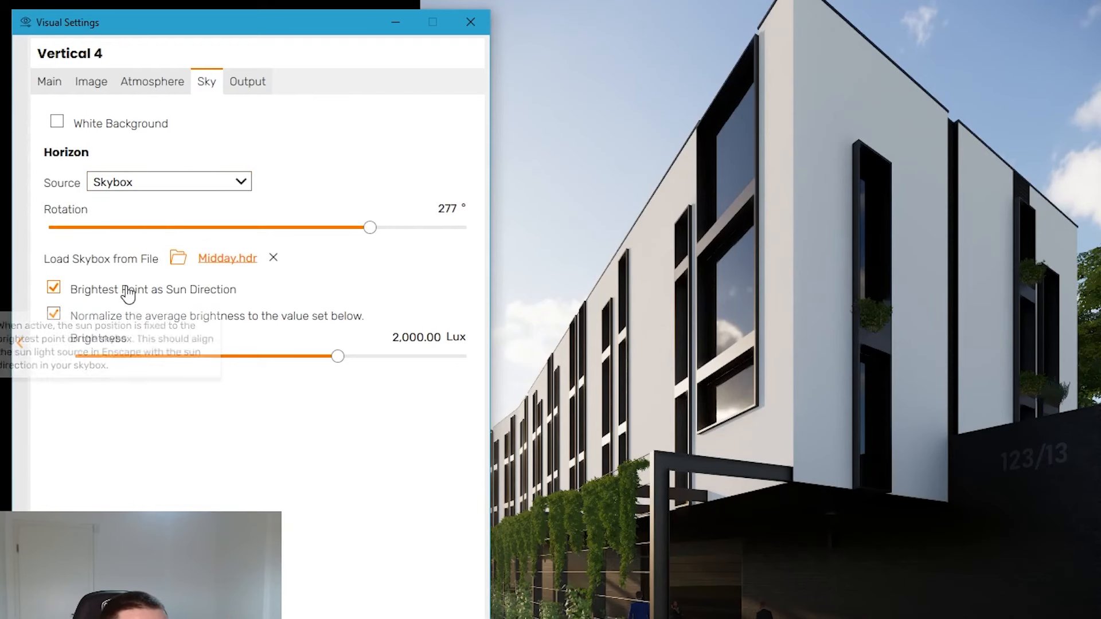
Compare the scene lighting with the skybox's brightest point as sun direction switched off and on again
{"action": "left_click", "coordinate": [141, 299]}
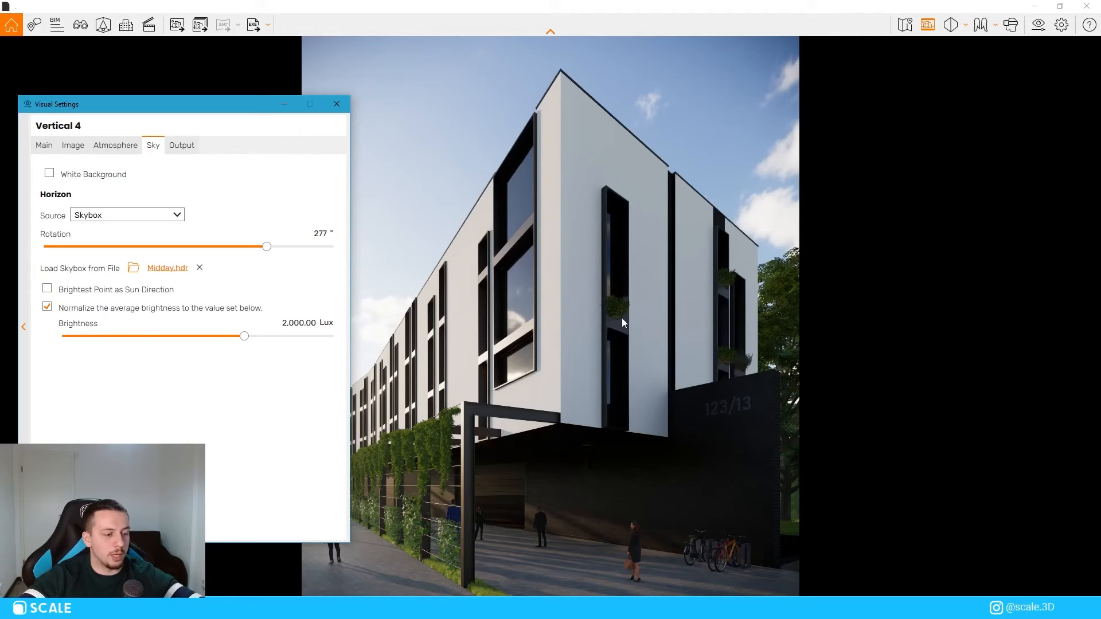
{"action": "left_click_drag", "start_coordinate": [652, 295], "coordinate": [578, 347]}
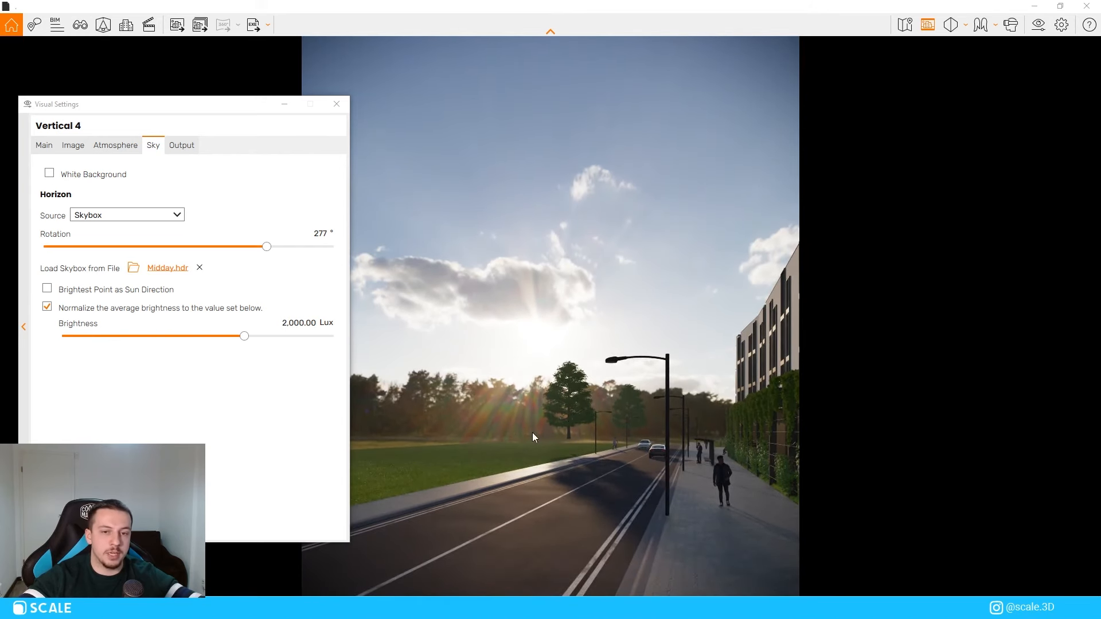
{"action": "left_click_drag", "start_coordinate": [524, 330], "coordinate": [757, 316]}
{"action": "left_click", "coordinate": [85, 293]}
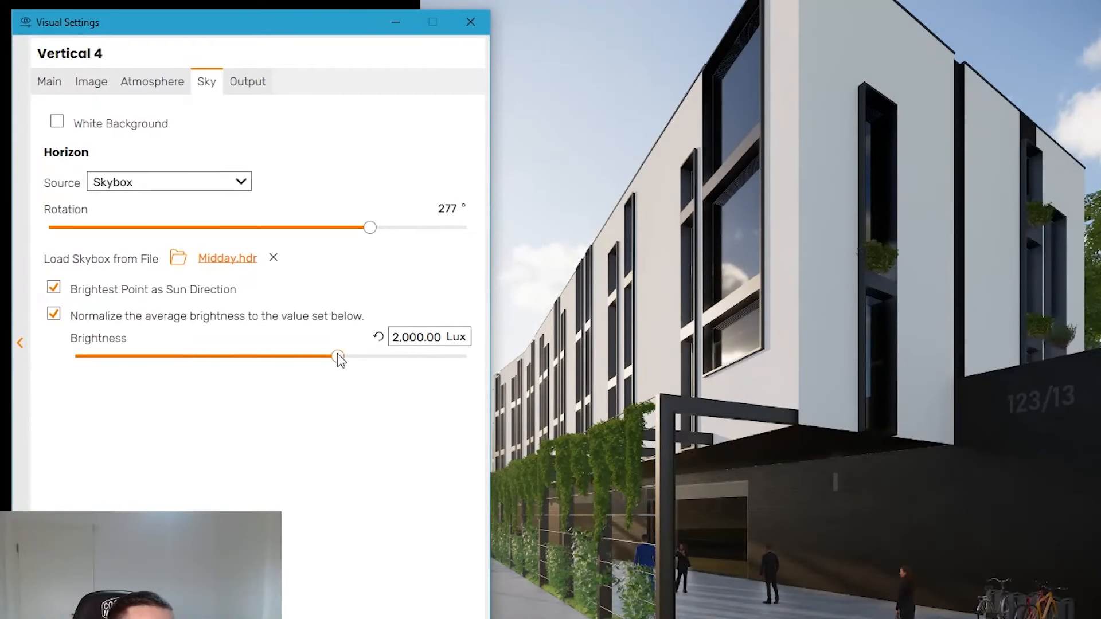
Try the normalized skybox brightness at 33.99 Lux and return it to 2,000 Lux
{"action": "left_click_drag", "start_coordinate": [527, 307], "coordinate": [488, 309]}
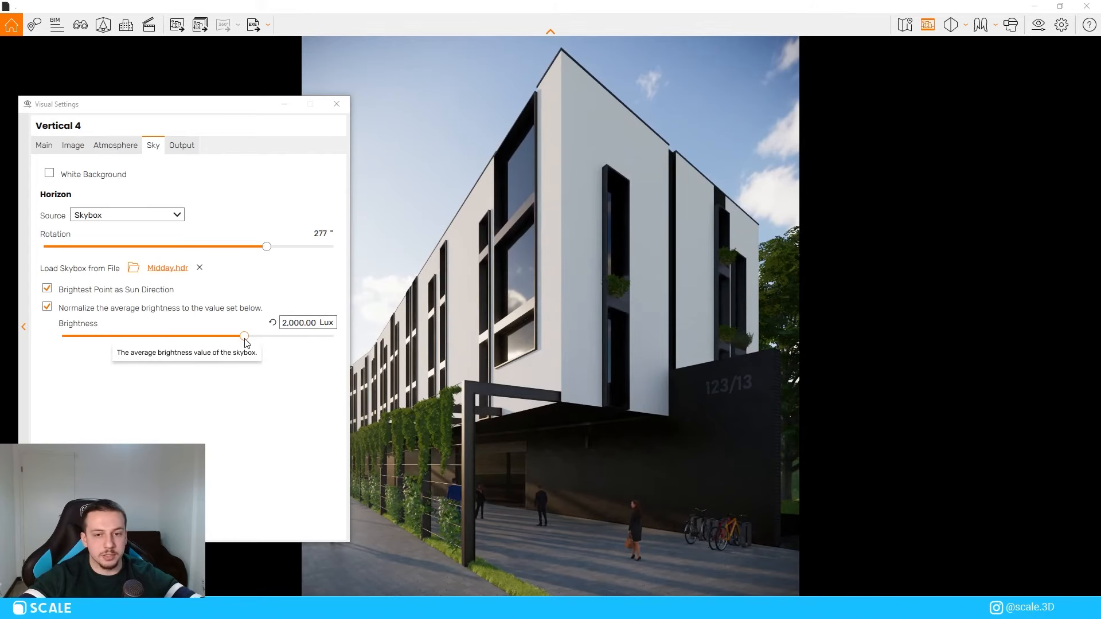
{"action": "left_click_drag", "start_coordinate": [245, 340], "coordinate": [171, 345]}
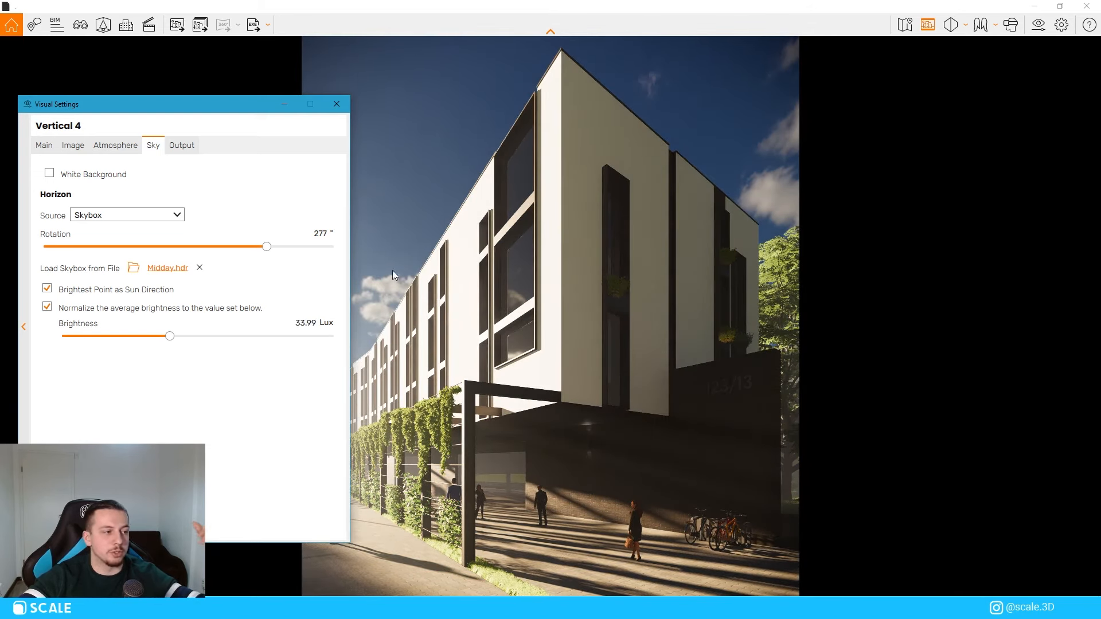
{"action": "left_click_drag", "start_coordinate": [170, 336], "coordinate": [203, 336]}
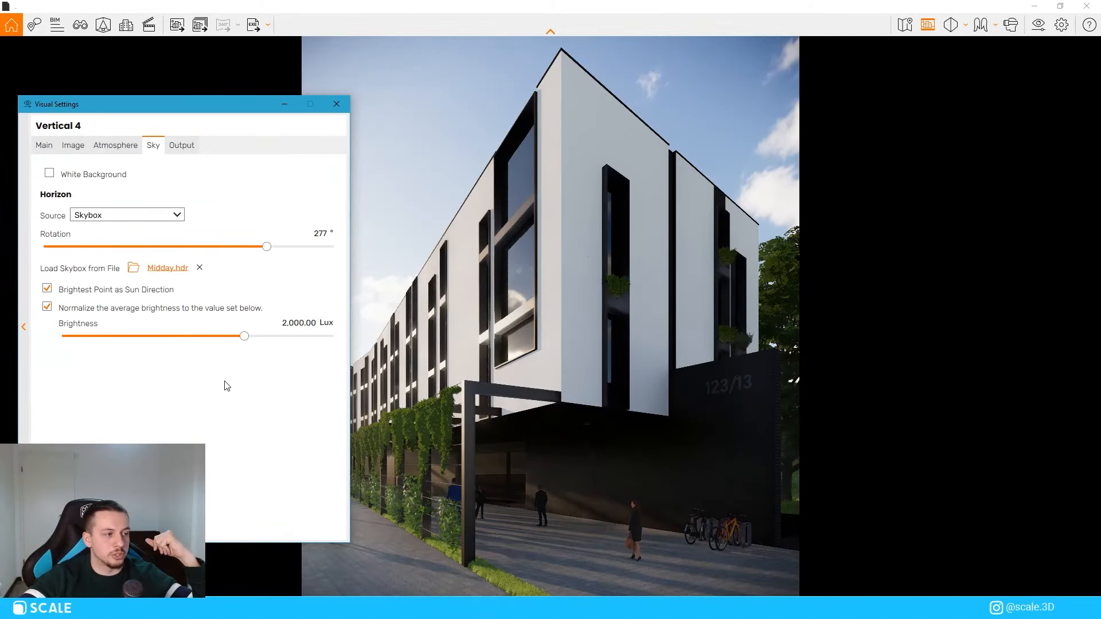
{"action": "left_click", "coordinate": [583, 251]}
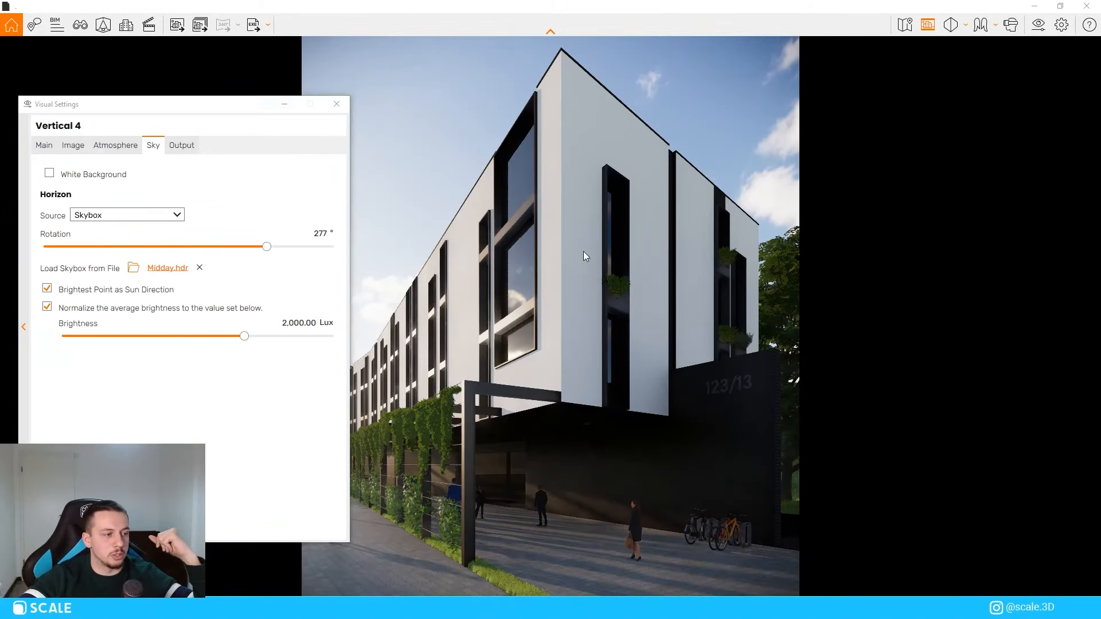
Set the output image file format to Portable Network Graphics (*.png) and clear the settings window off the render view
{"action": "left_click", "coordinate": [173, 149]}
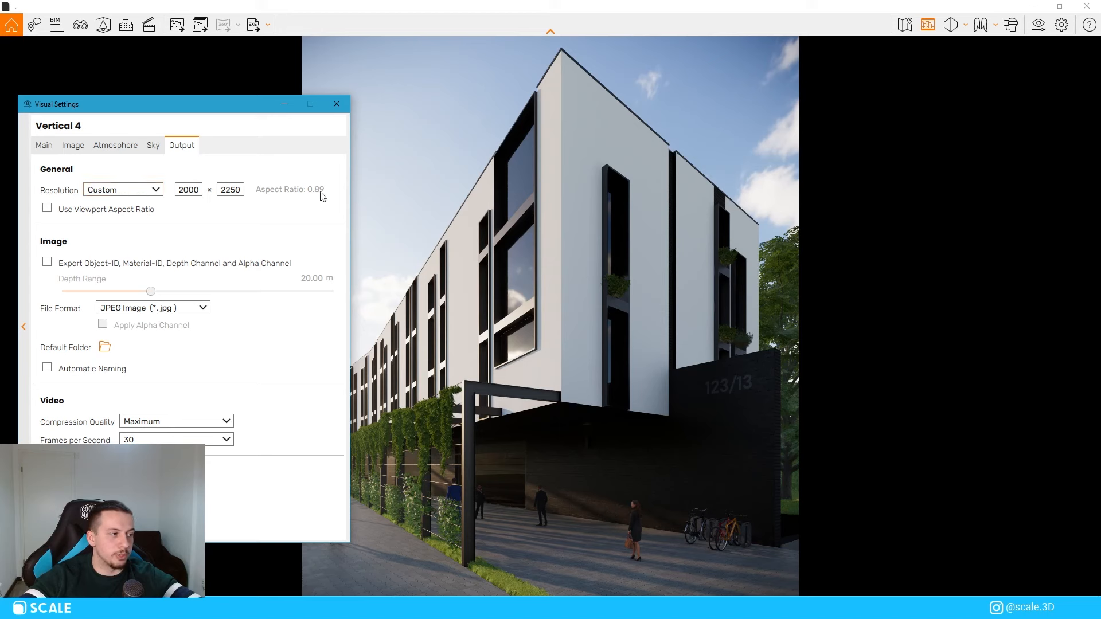
{"action": "left_click", "coordinate": [129, 195]}
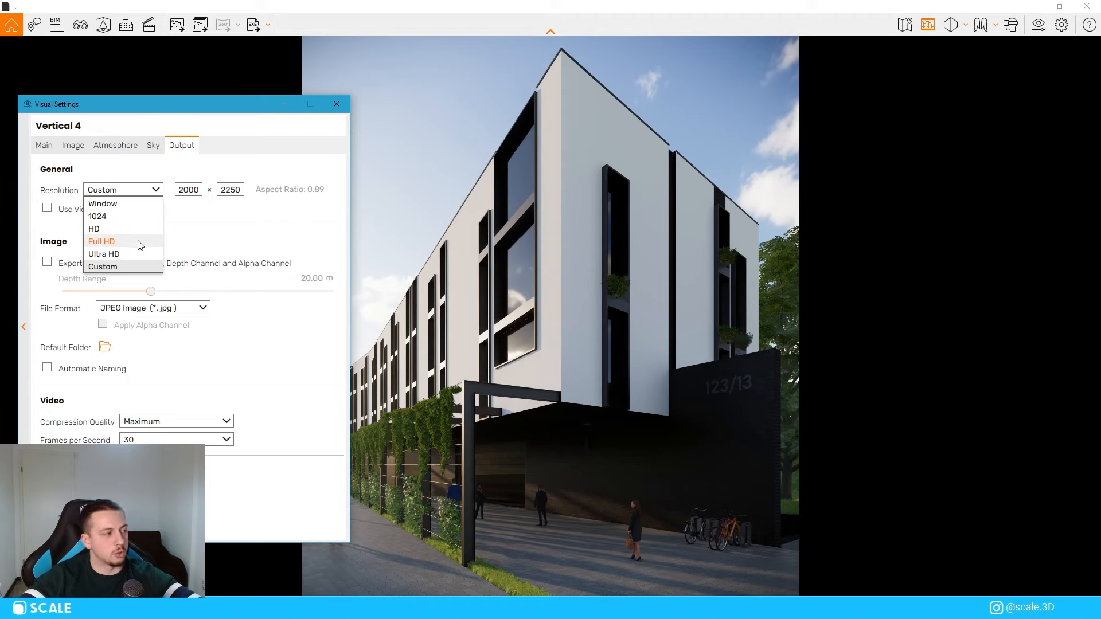
{"action": "left_click", "coordinate": [160, 170]}
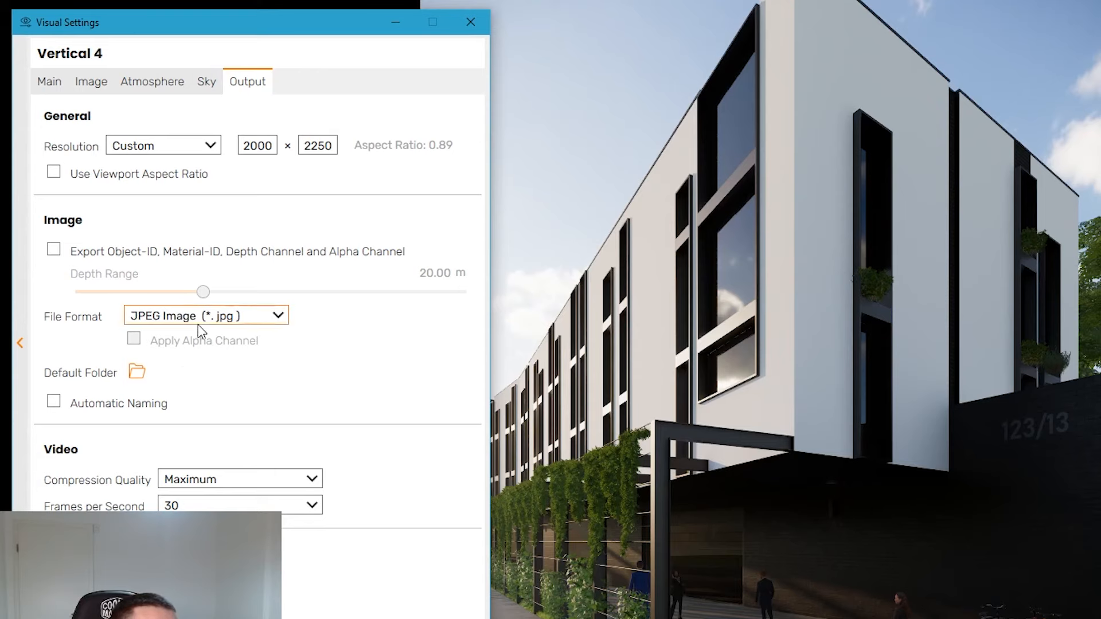
{"action": "left_click", "coordinate": [199, 320]}
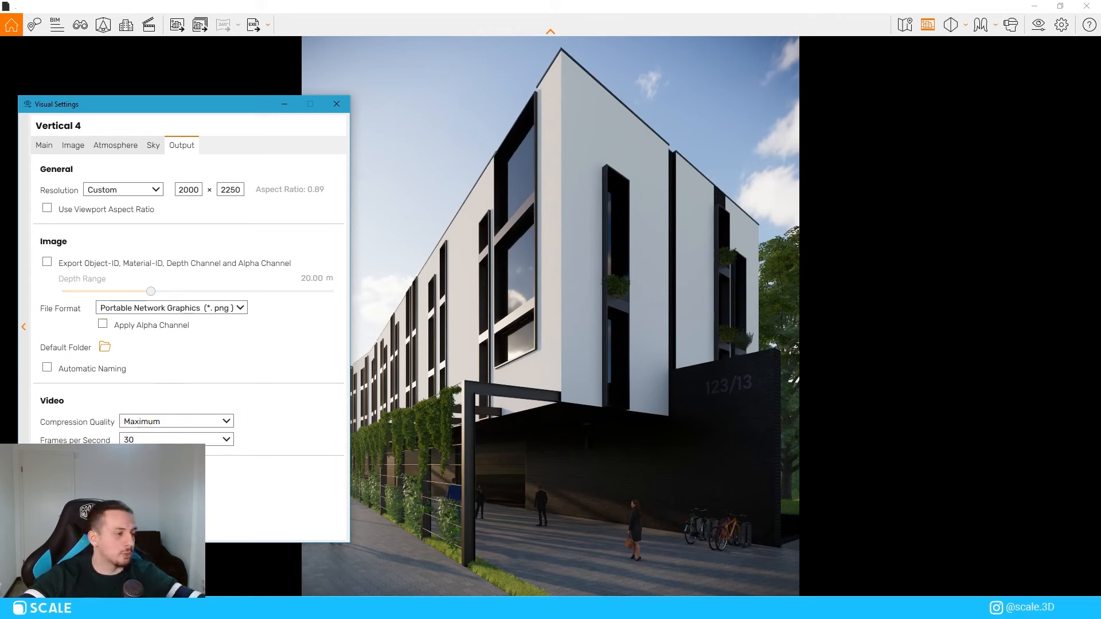
{"action": "left_click_drag", "start_coordinate": [199, 111], "coordinate": [754, 77]}
{"action": "left_click", "coordinate": [562, 342]}
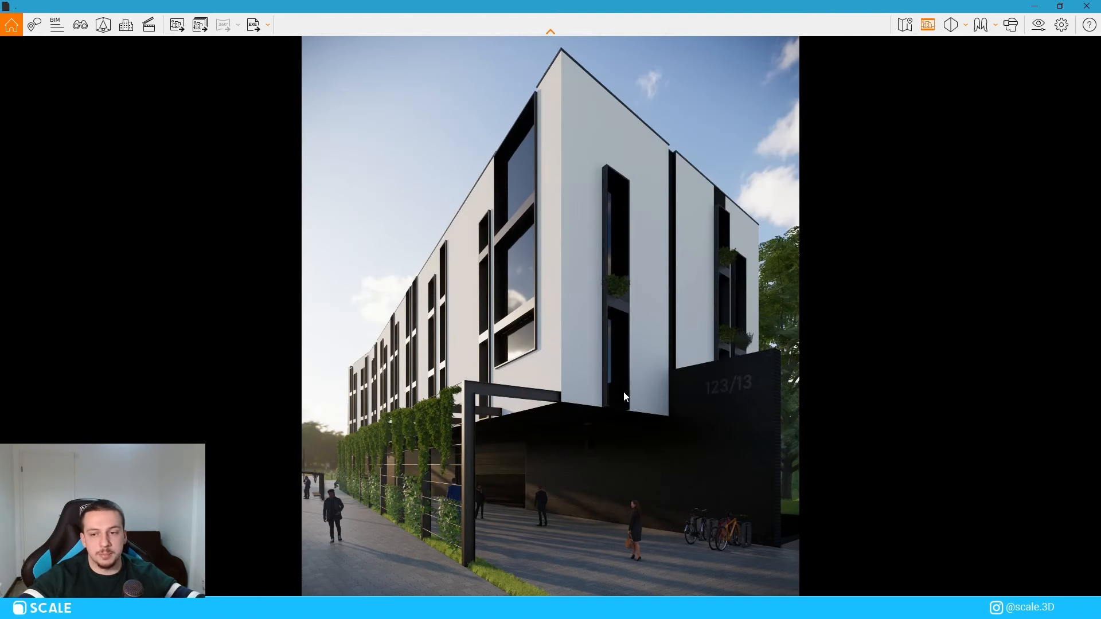